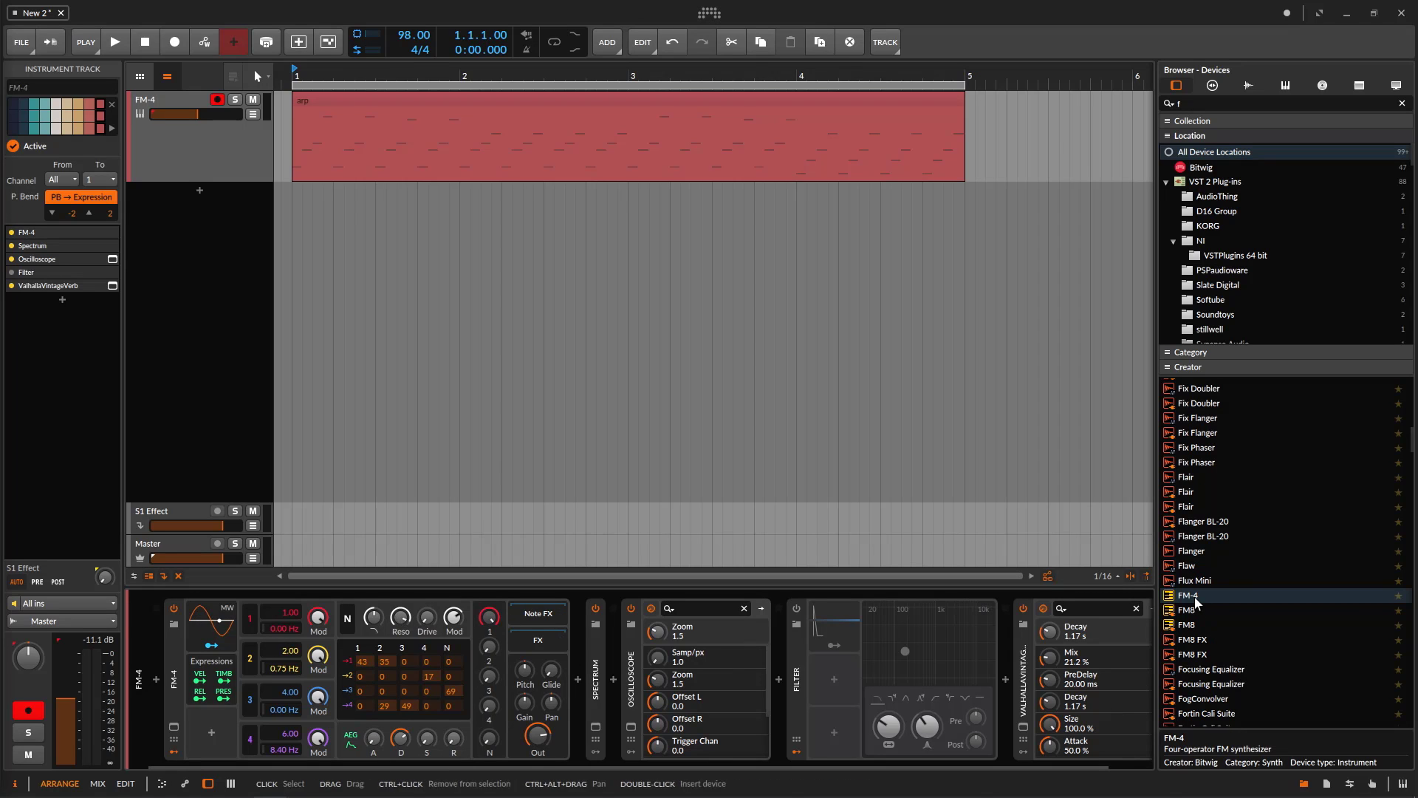
# Add the FM-4 synth to the track's device chain and set every amount in its modulation matrix to 0
pyautogui.moveTo(1196, 595); pyautogui.dragTo(176, 688)
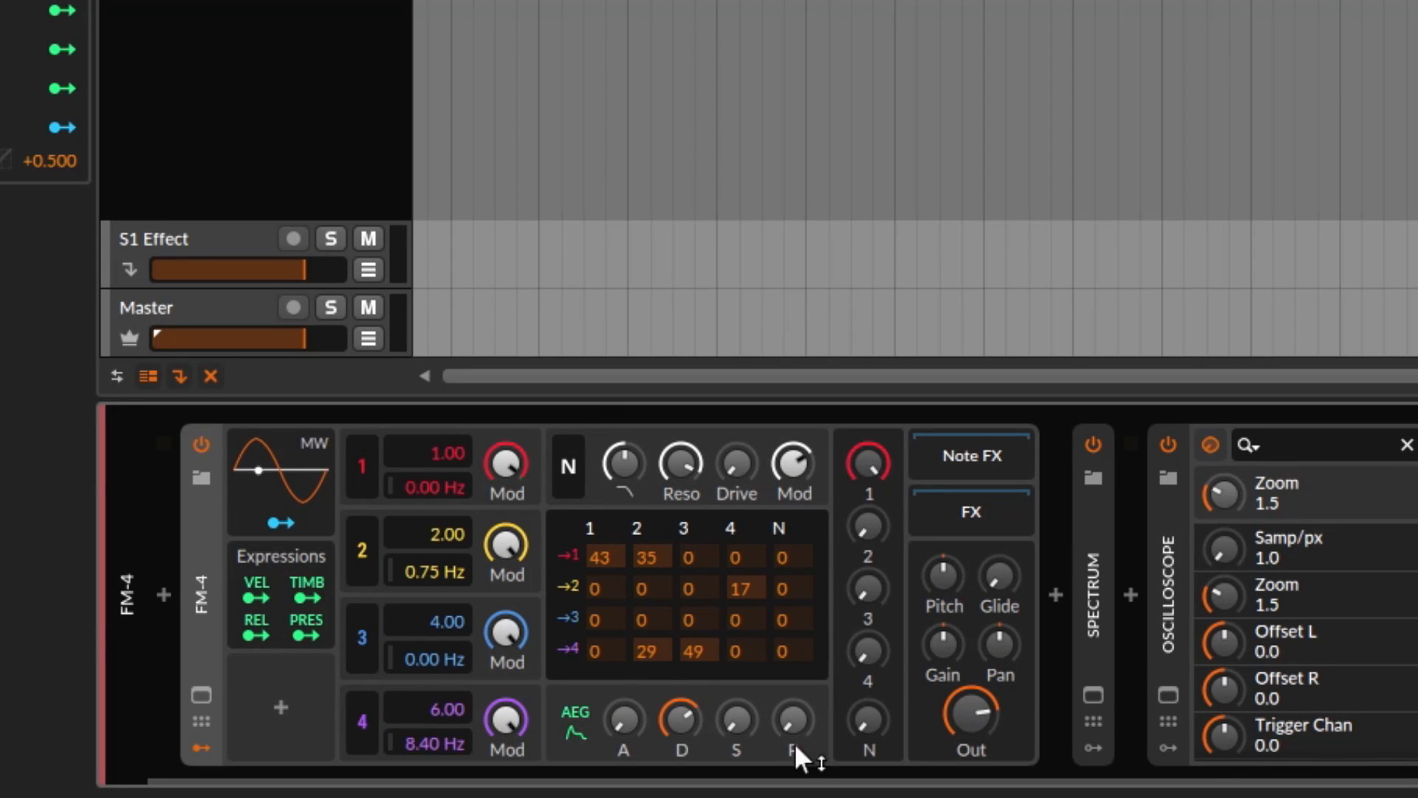
pyautogui.moveTo(700, 754); pyautogui.dragTo(699, 775)
pyautogui.moveTo(647, 650); pyautogui.dragTo(650, 797)
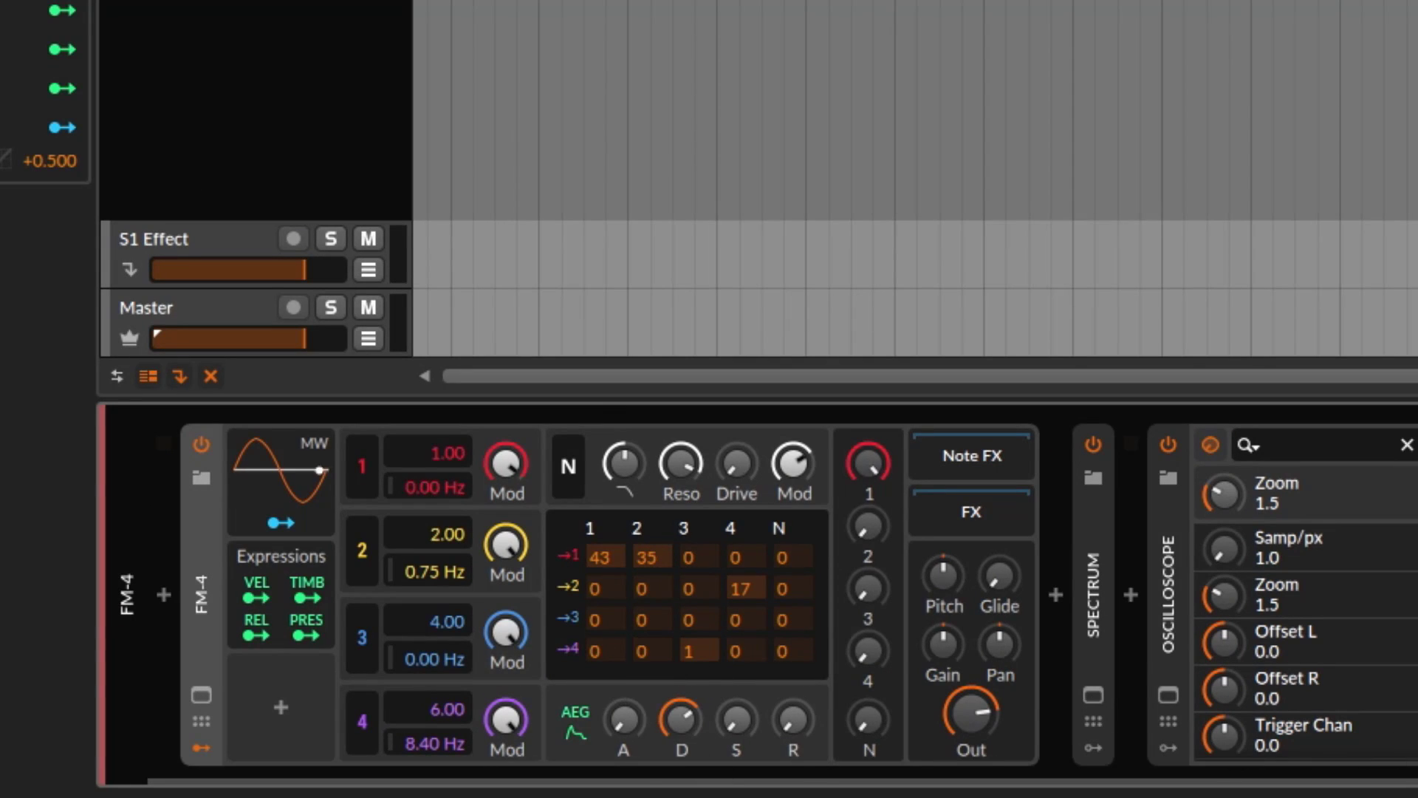
pyautogui.moveTo(753, 581); pyautogui.dragTo(753, 797)
pyautogui.moveTo(699, 654); pyautogui.dragTo(699, 739)
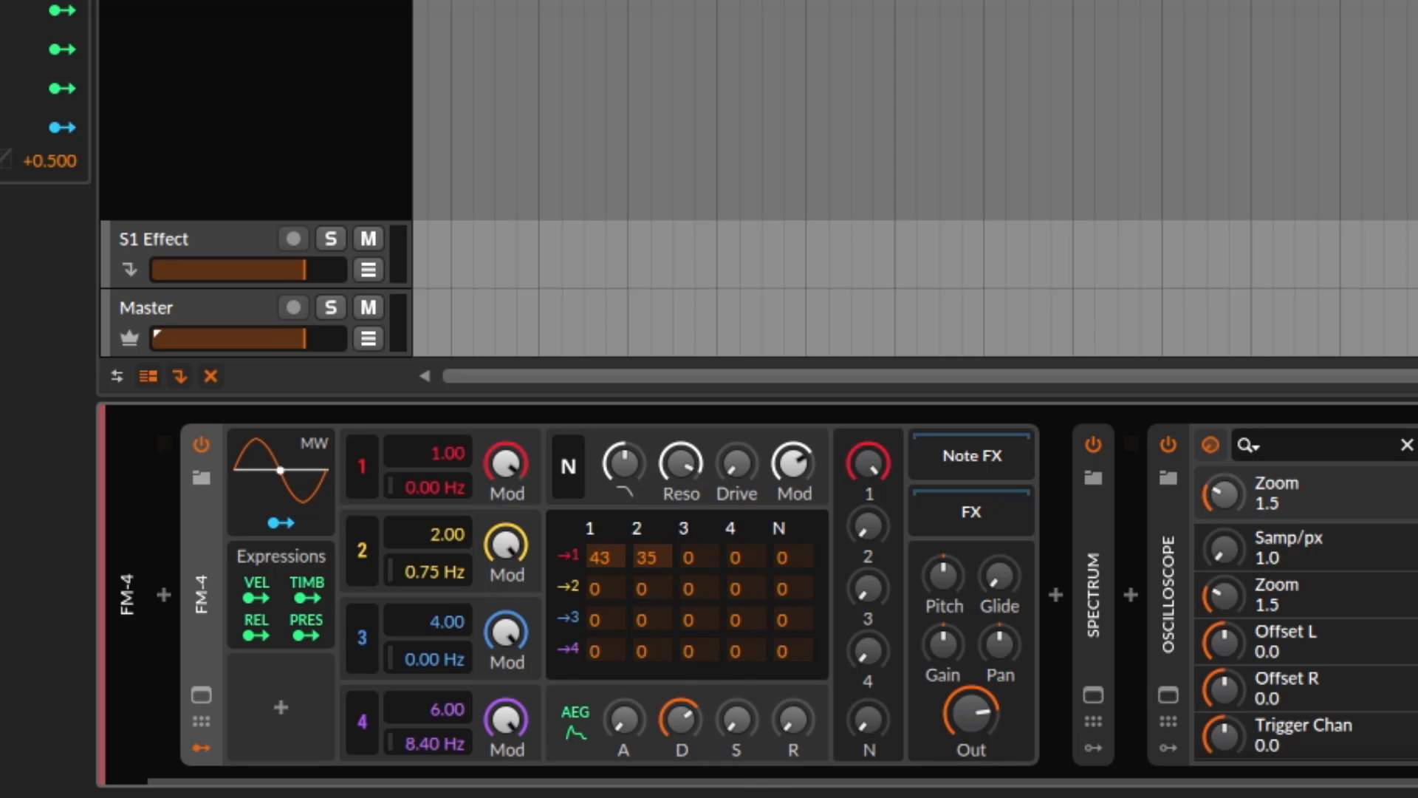
pyautogui.moveTo(644, 563); pyautogui.dragTo(644, 665)
pyautogui.moveTo(599, 557); pyautogui.dragTo(600, 665)
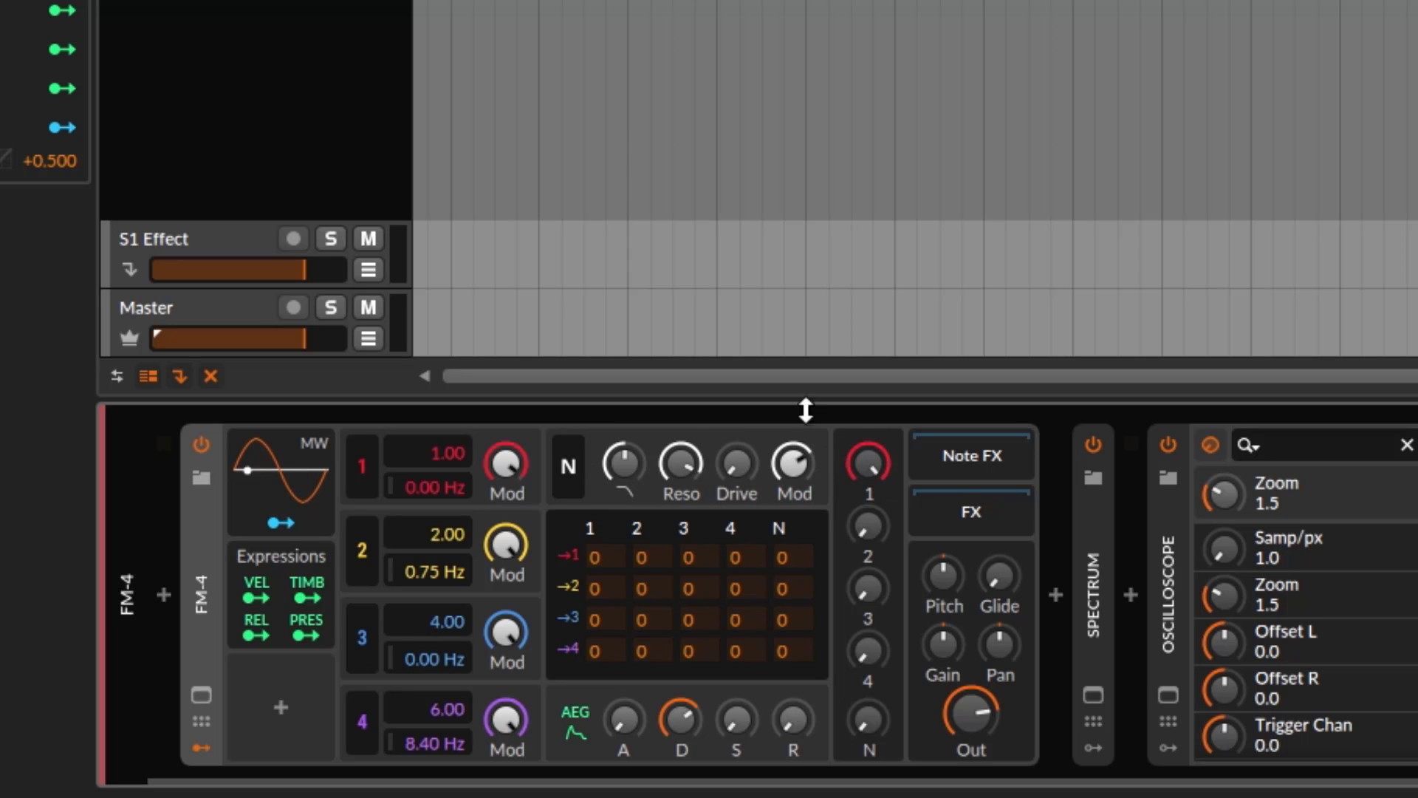
# Switch off FM-4's noise generator and raise the amplitude envelope's sustain to maximum
pyautogui.click(567, 466)
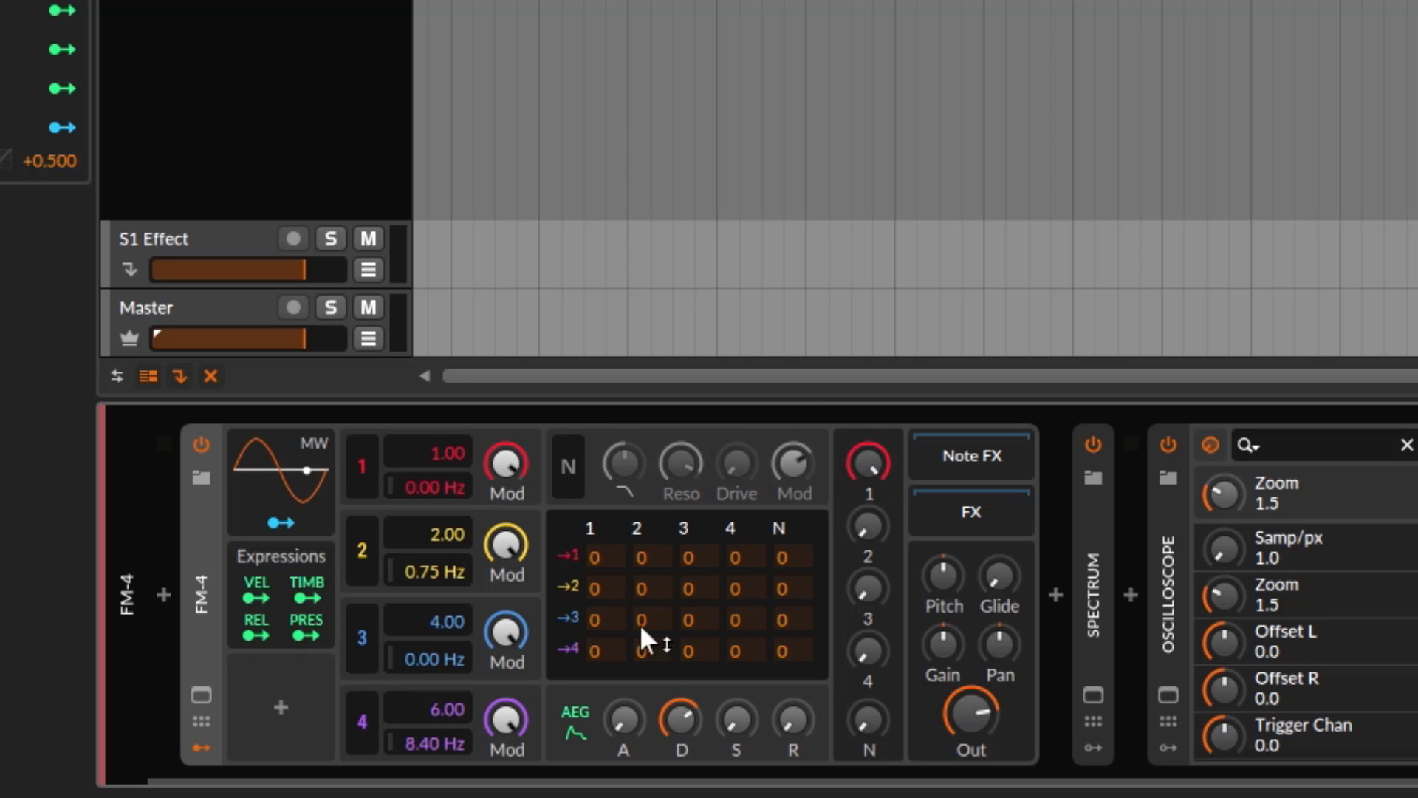
pyautogui.moveTo(749, 726)
pyautogui.mouseDown()
pyautogui.moveTo(748, 661)
pyautogui.moveTo(734, 728)
pyautogui.mouseUp()
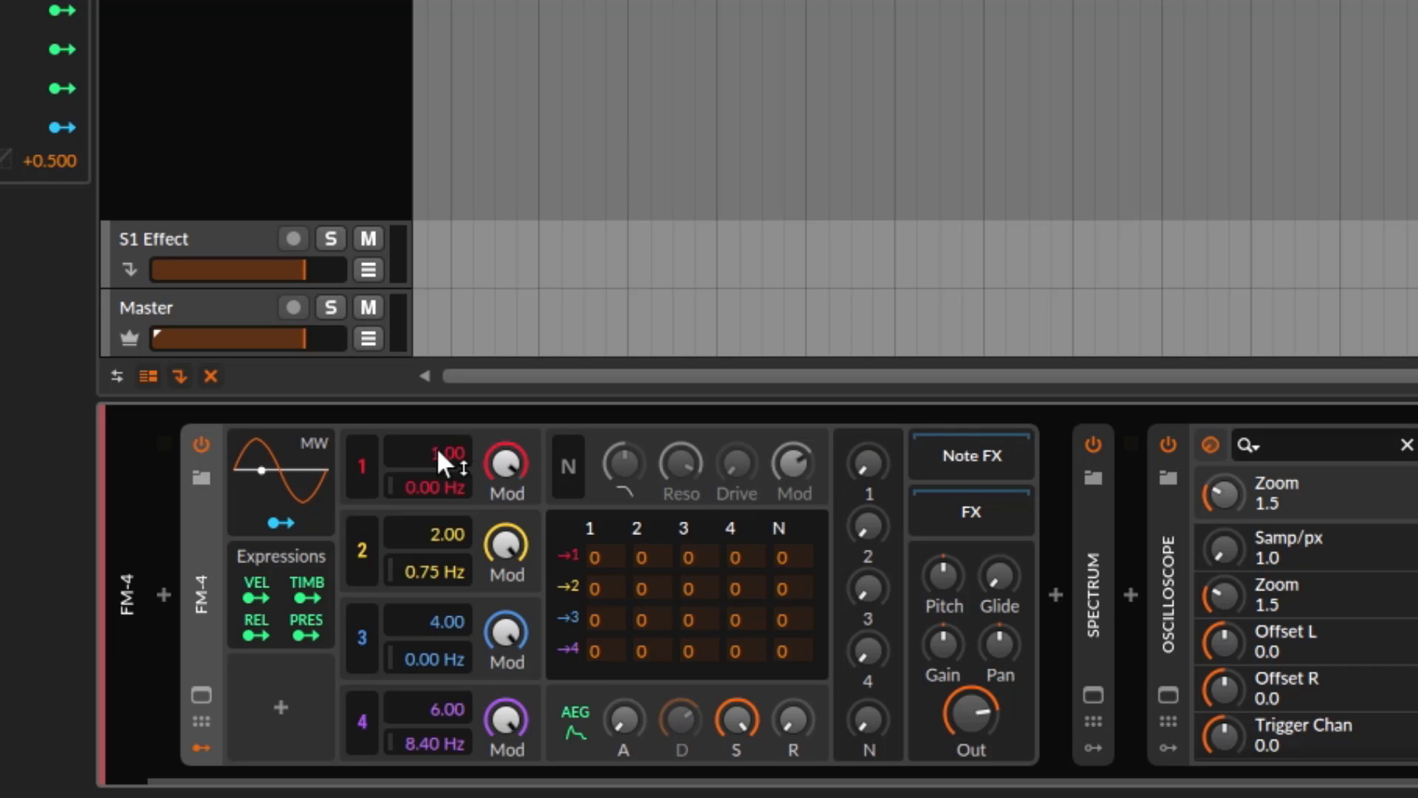
# Lower all four oscillators' Mod amounts to minimum and reset their ratios to 1.00 and frequency offsets to 0.00 Hz
pyautogui.moveTo(505, 455); pyautogui.dragTo(517, 672)
pyautogui.moveTo(506, 720); pyautogui.dragTo(506, 775)
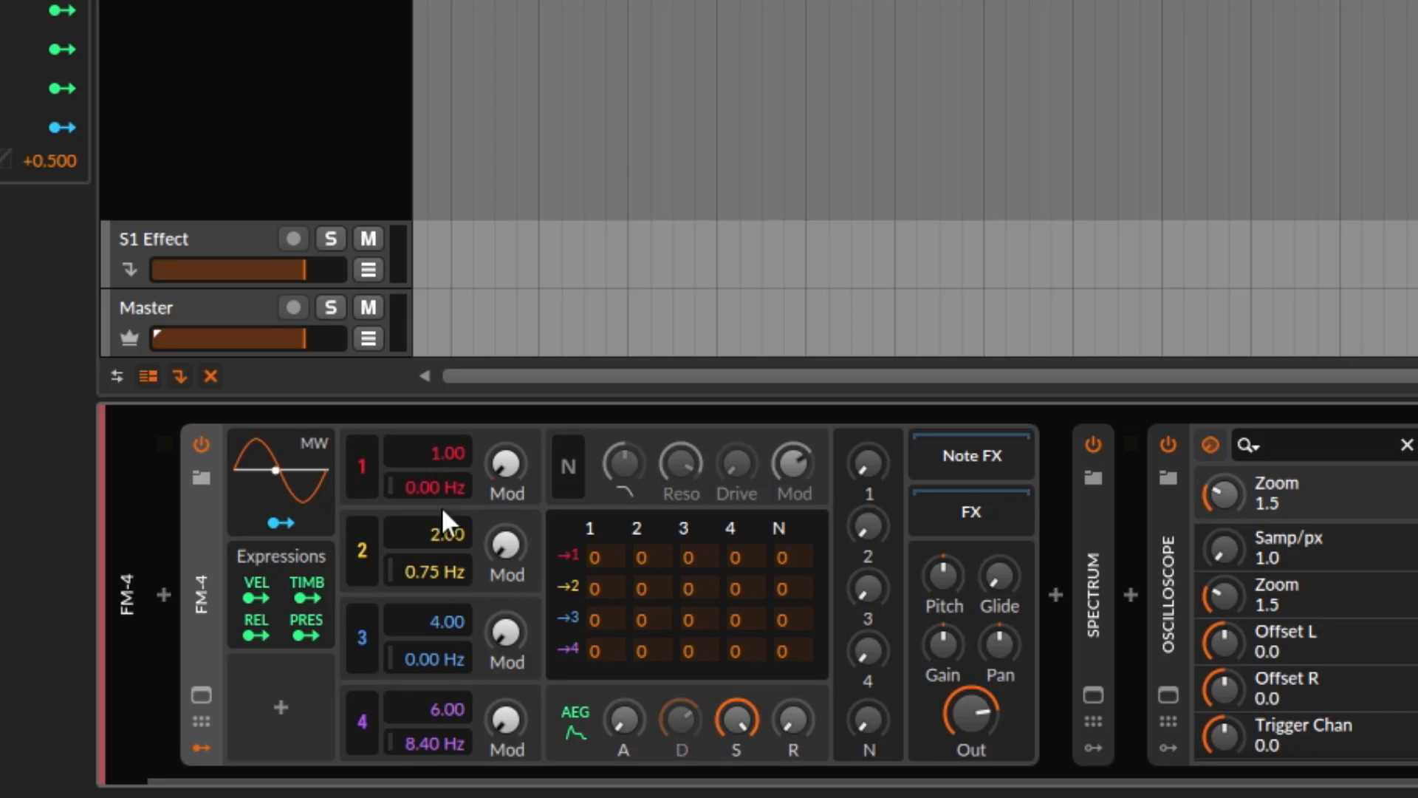
pyautogui.doubleClick(441, 540)
pyautogui.doubleClick(438, 572)
pyautogui.doubleClick(454, 629)
pyautogui.doubleClick(443, 707)
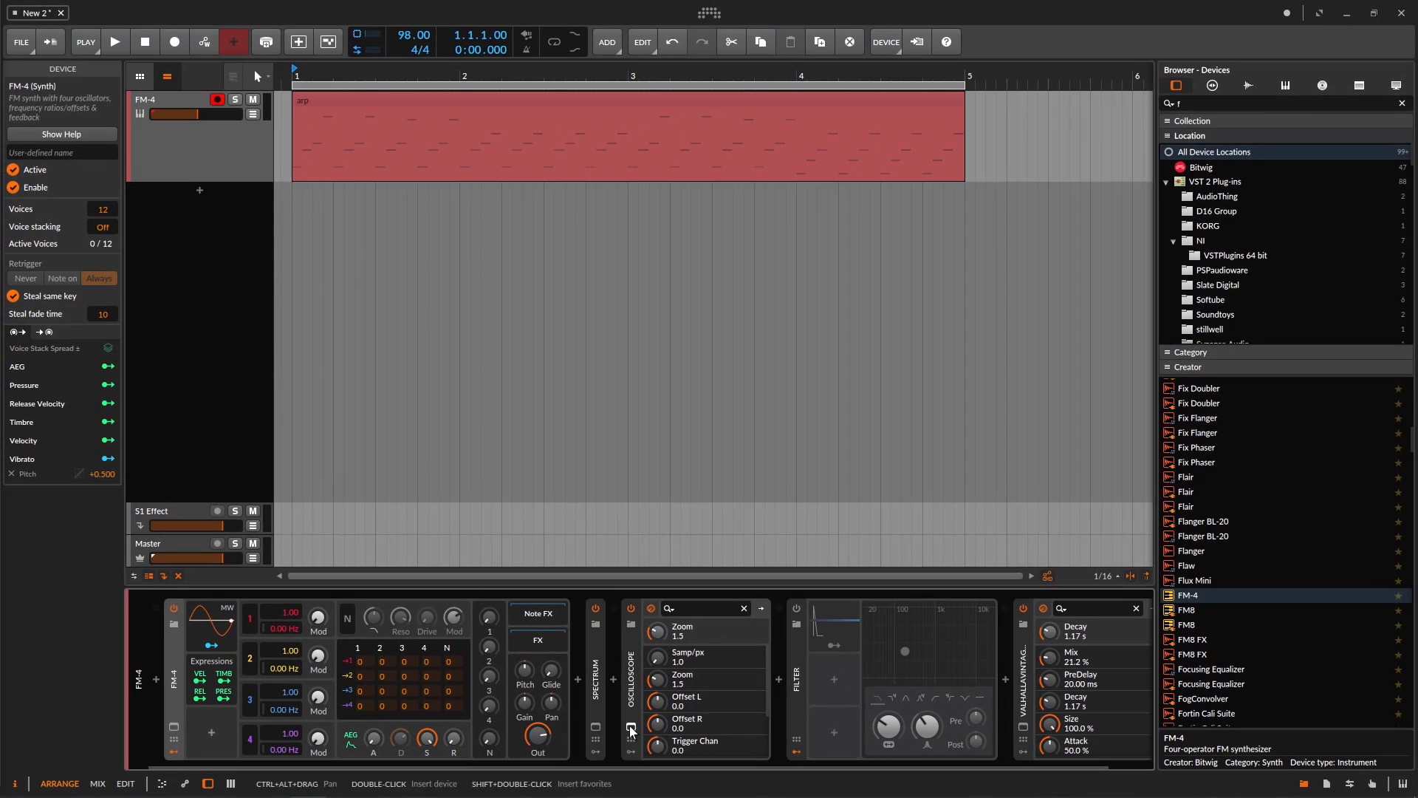
# Open the Oscilloscope window and raise oscillator 1's level to 0.0 dB
pyautogui.click(1168, 695)
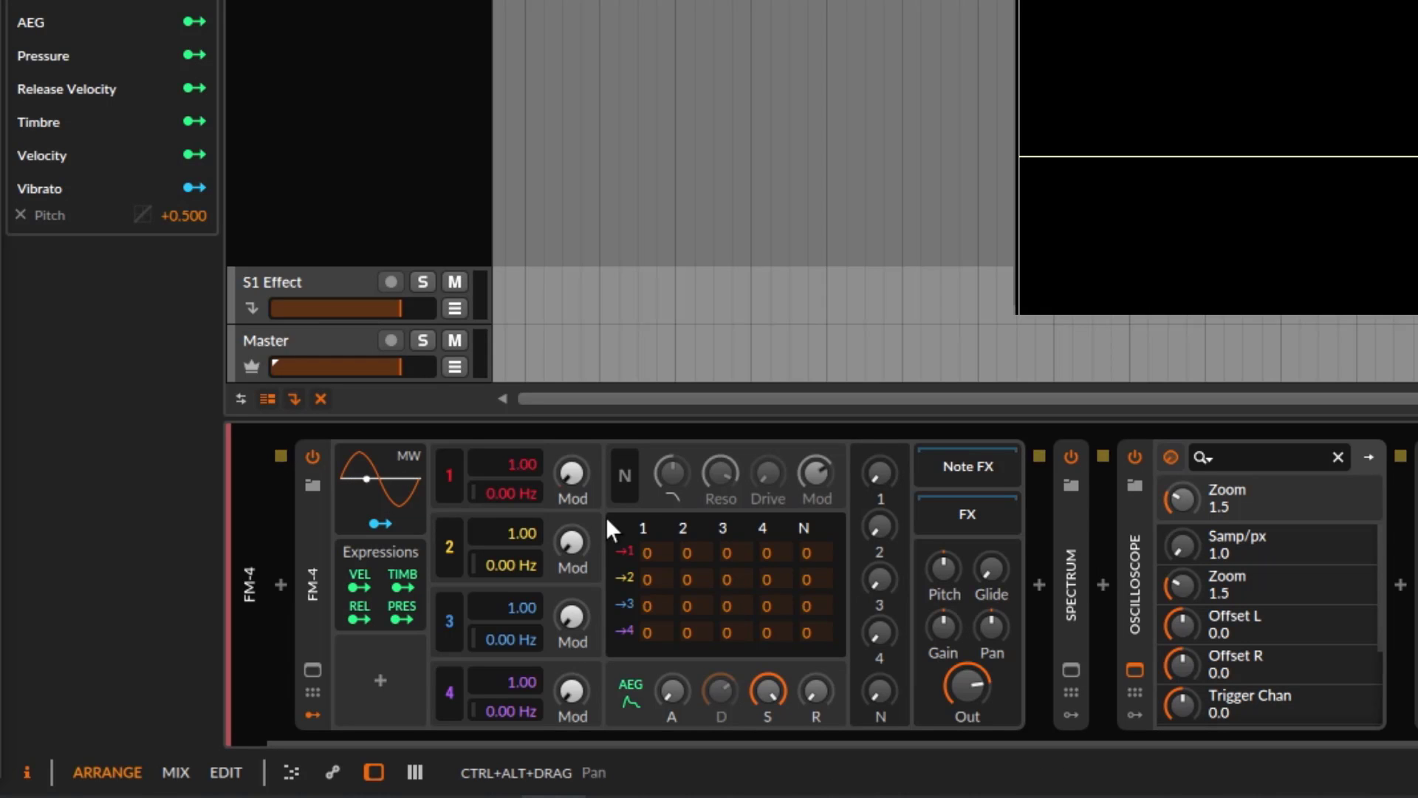
pyautogui.moveTo(880, 474)
pyautogui.mouseDown()
pyautogui.moveTo(880, 489)
pyautogui.moveTo(880, 446)
pyautogui.mouseUp()
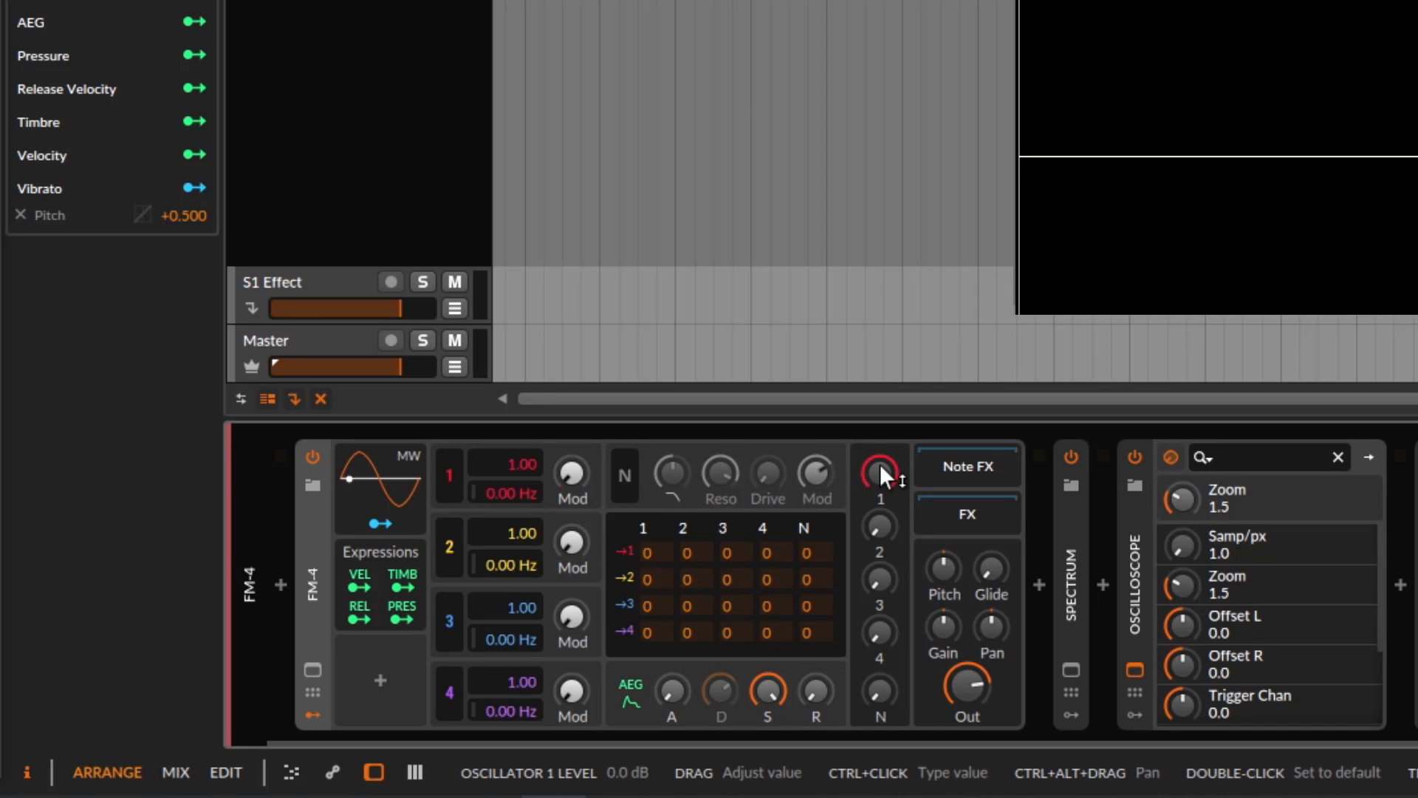
pyautogui.moveTo(880, 465); pyautogui.dragTo(880, 466)
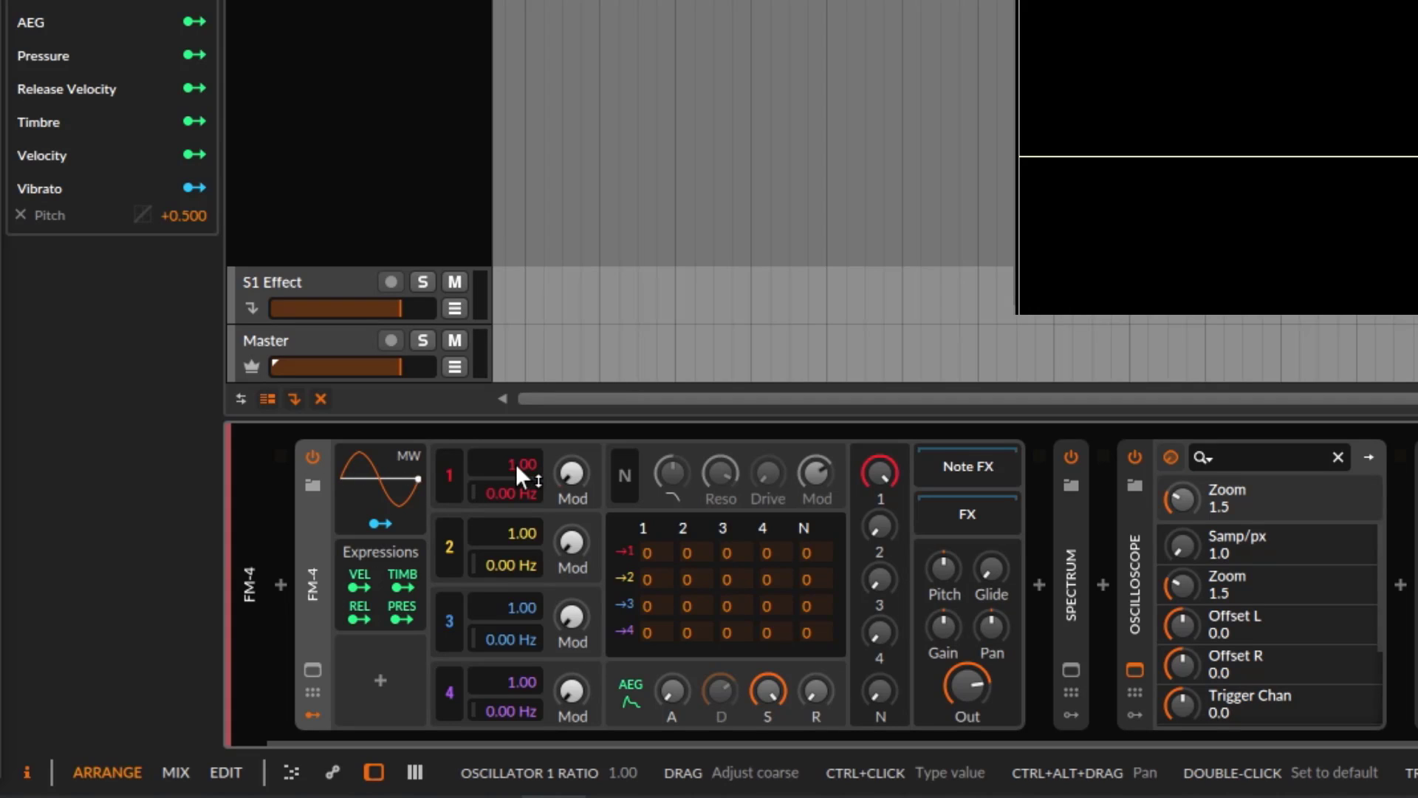
# Try oscillator 1's ratio at 5.00 and higher, lower FM-4's output level, and reset the ratio to 1.00
pyautogui.press('shift')
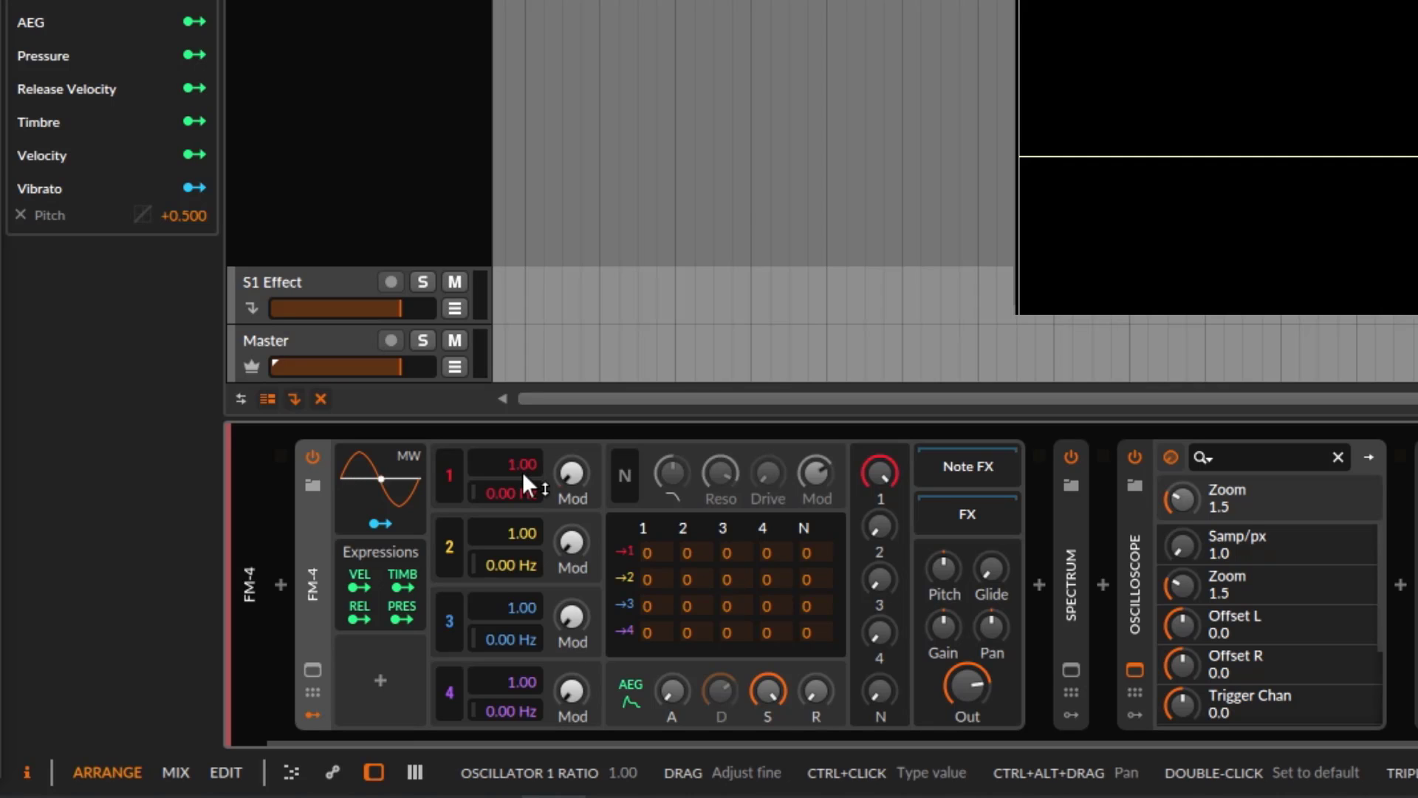
pyautogui.moveTo(514, 472); pyautogui.dragTo(512, 435)
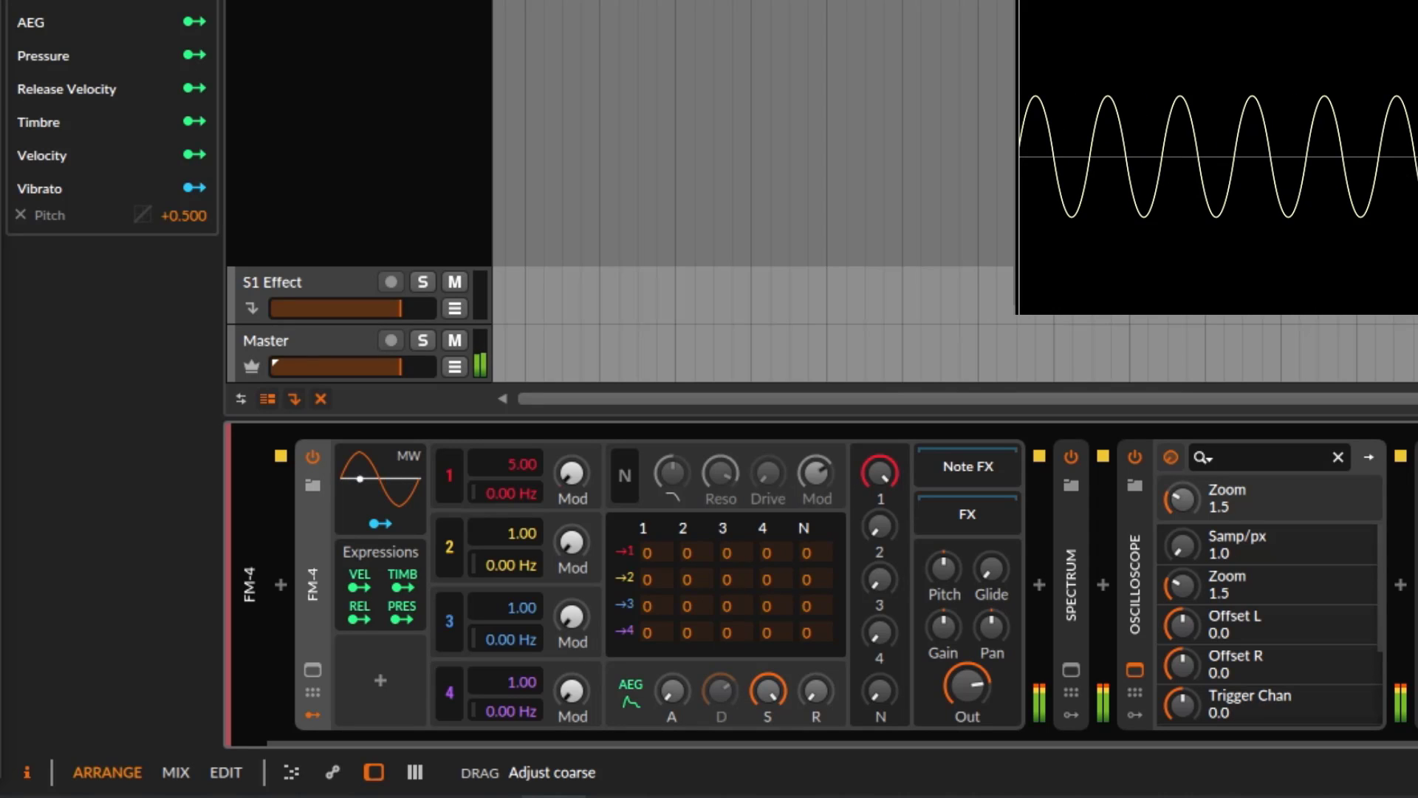
pyautogui.moveTo(968, 683); pyautogui.dragTo(968, 692)
pyautogui.moveTo(498, 467); pyautogui.dragTo(498, 356)
pyautogui.doubleClick(507, 465)
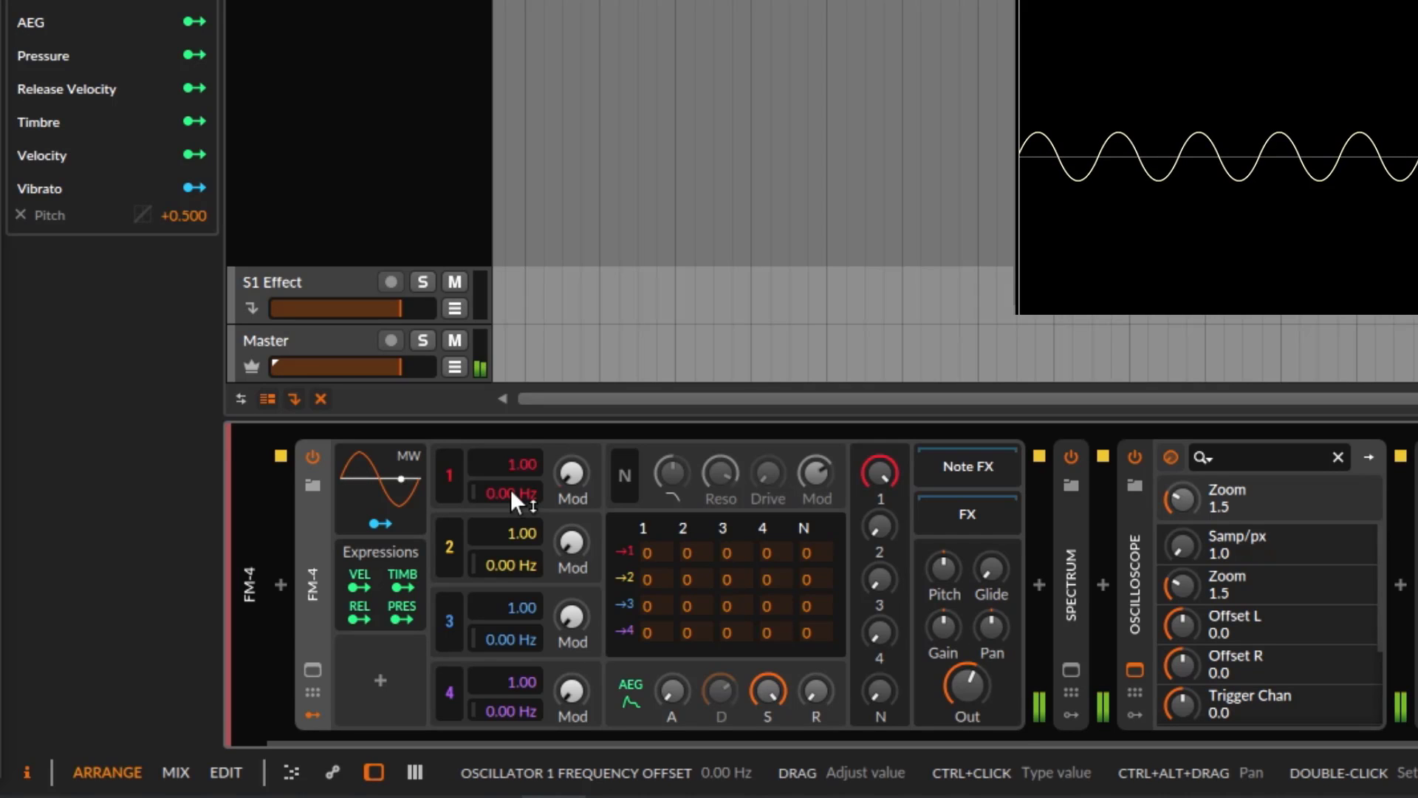
# Try other frequency offset and ratio values on oscillator 1, resetting them to 0.00 Hz and 1.00
pyautogui.moveTo(517, 501)
pyautogui.mouseDown()
pyautogui.moveTo(517, 439)
pyautogui.moveTo(517, 524)
pyautogui.moveTo(512, 495)
pyautogui.mouseUp()
pyautogui.doubleClick(511, 494)
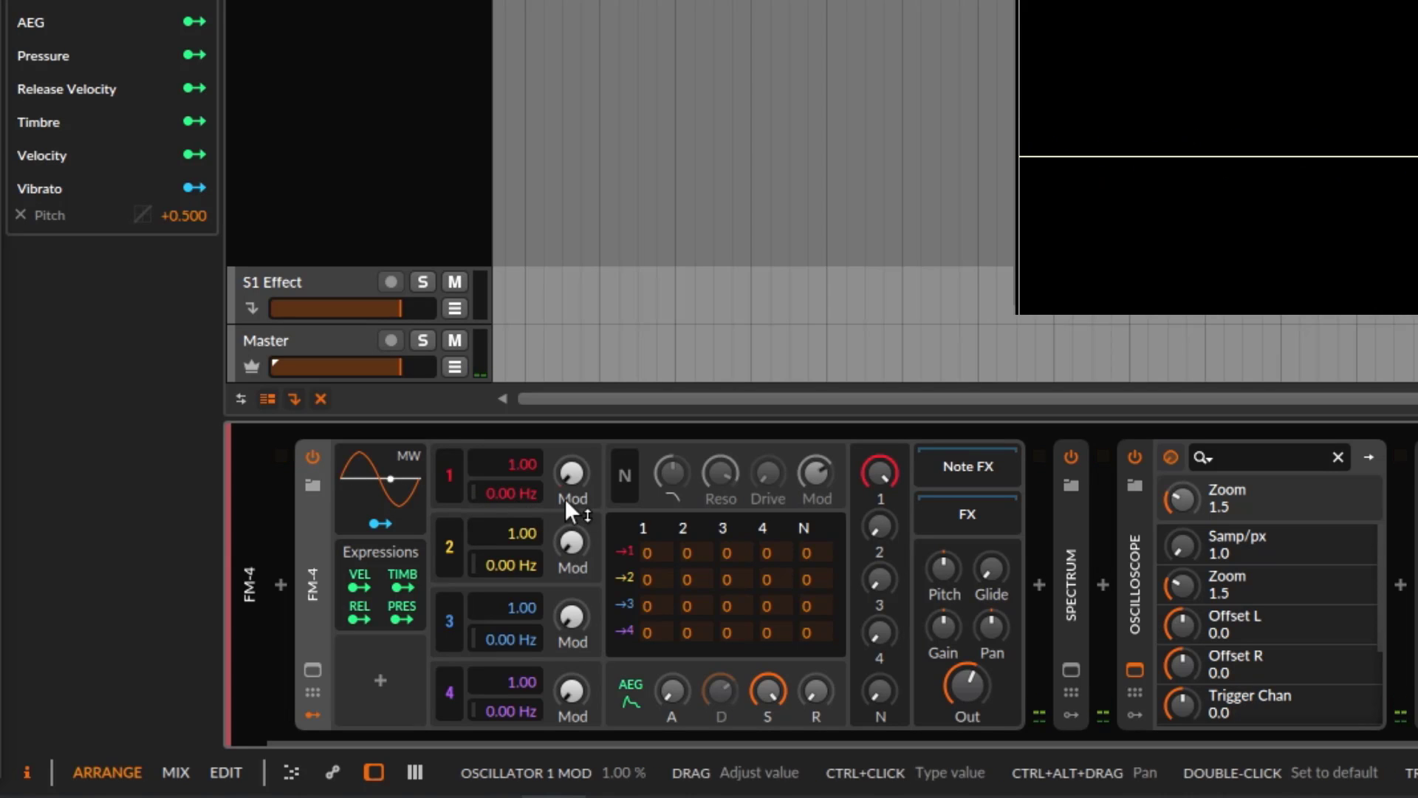
pyautogui.moveTo(517, 464); pyautogui.dragTo(514, 448)
pyautogui.doubleClick(512, 467)
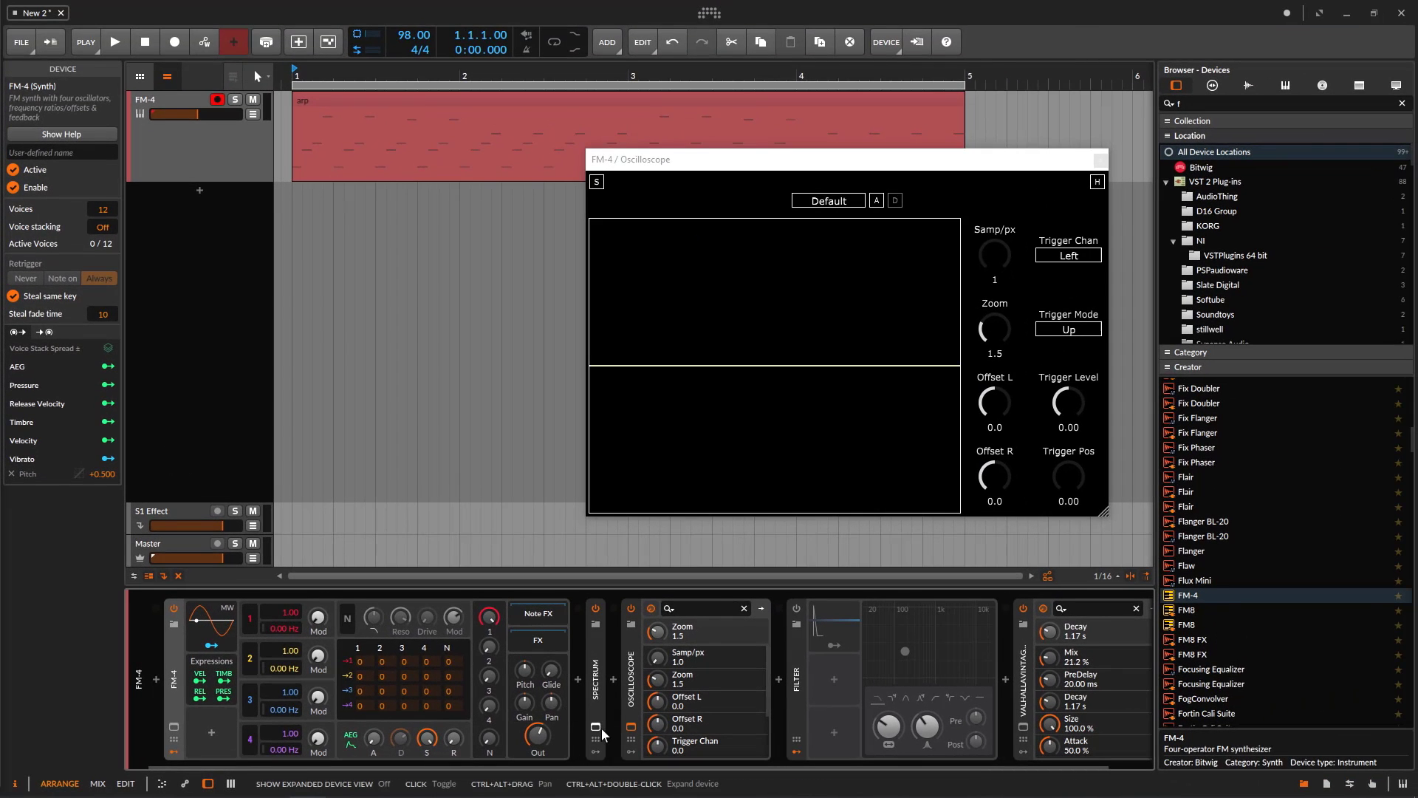
# Replace the Oscilloscope window with the expanded Spectrum view
pyautogui.click(598, 726)
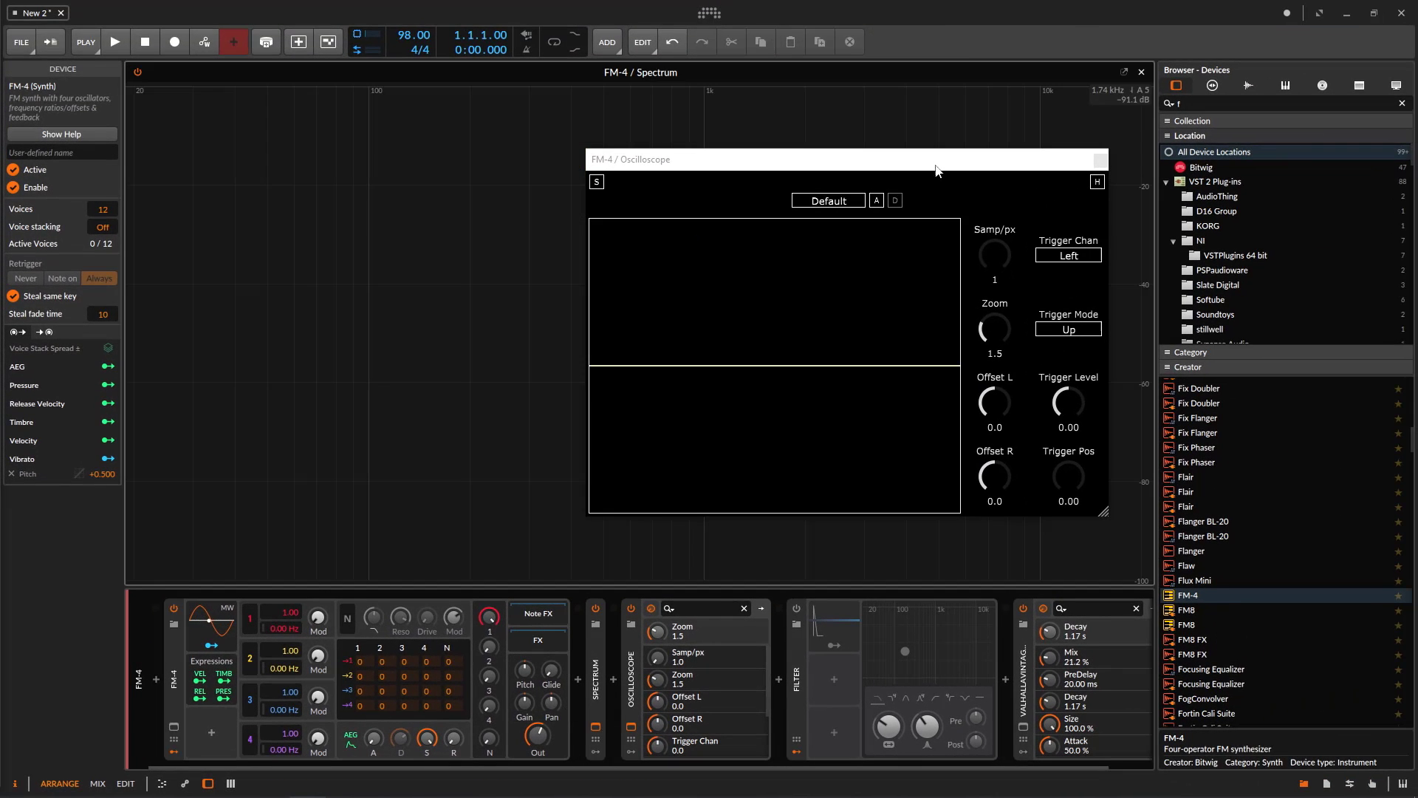
pyautogui.click(1100, 163)
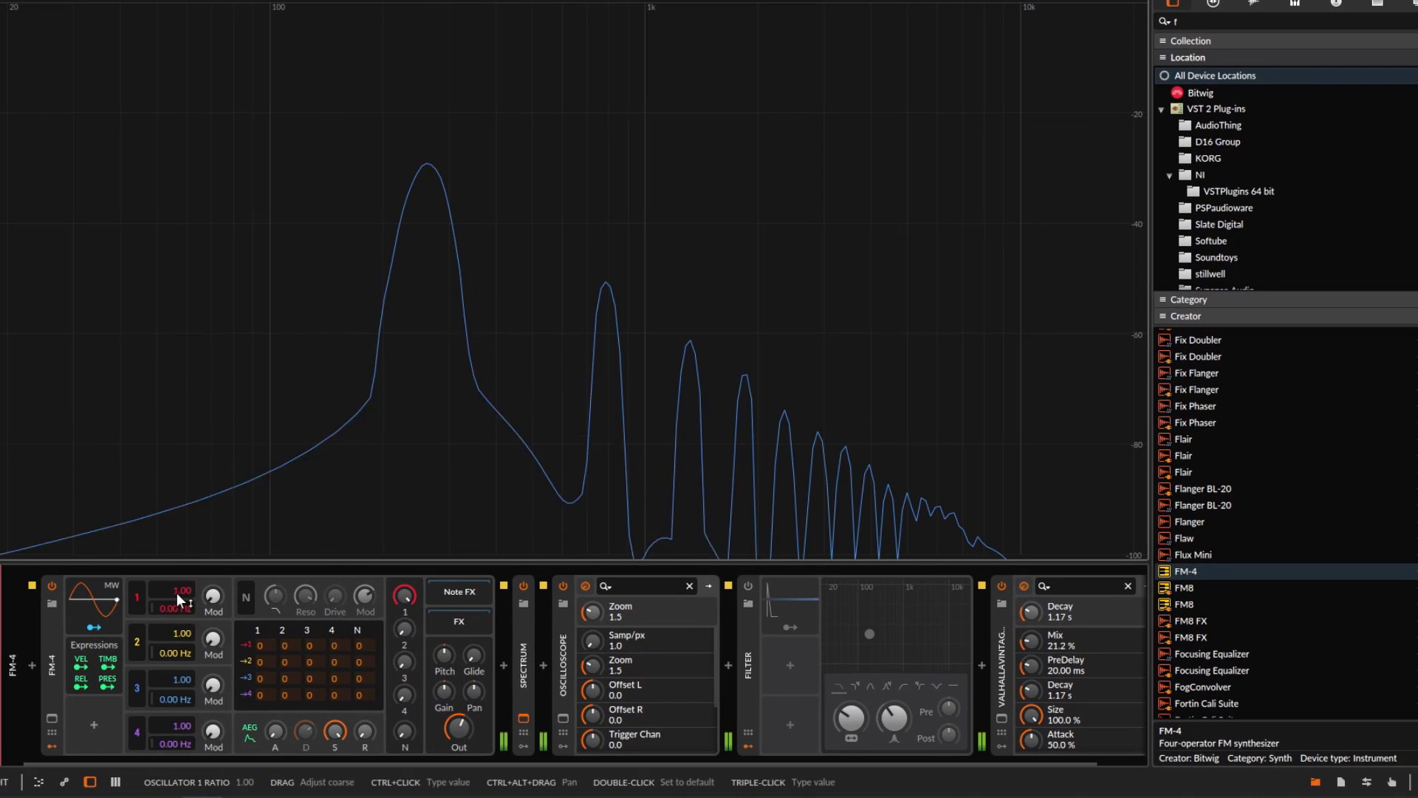
# Try oscillator 1's ratio at 2.00 and 3.00 against the spectrum display and return it to 1.00
pyautogui.moveTo(176, 592); pyautogui.dragTo(176, 576)
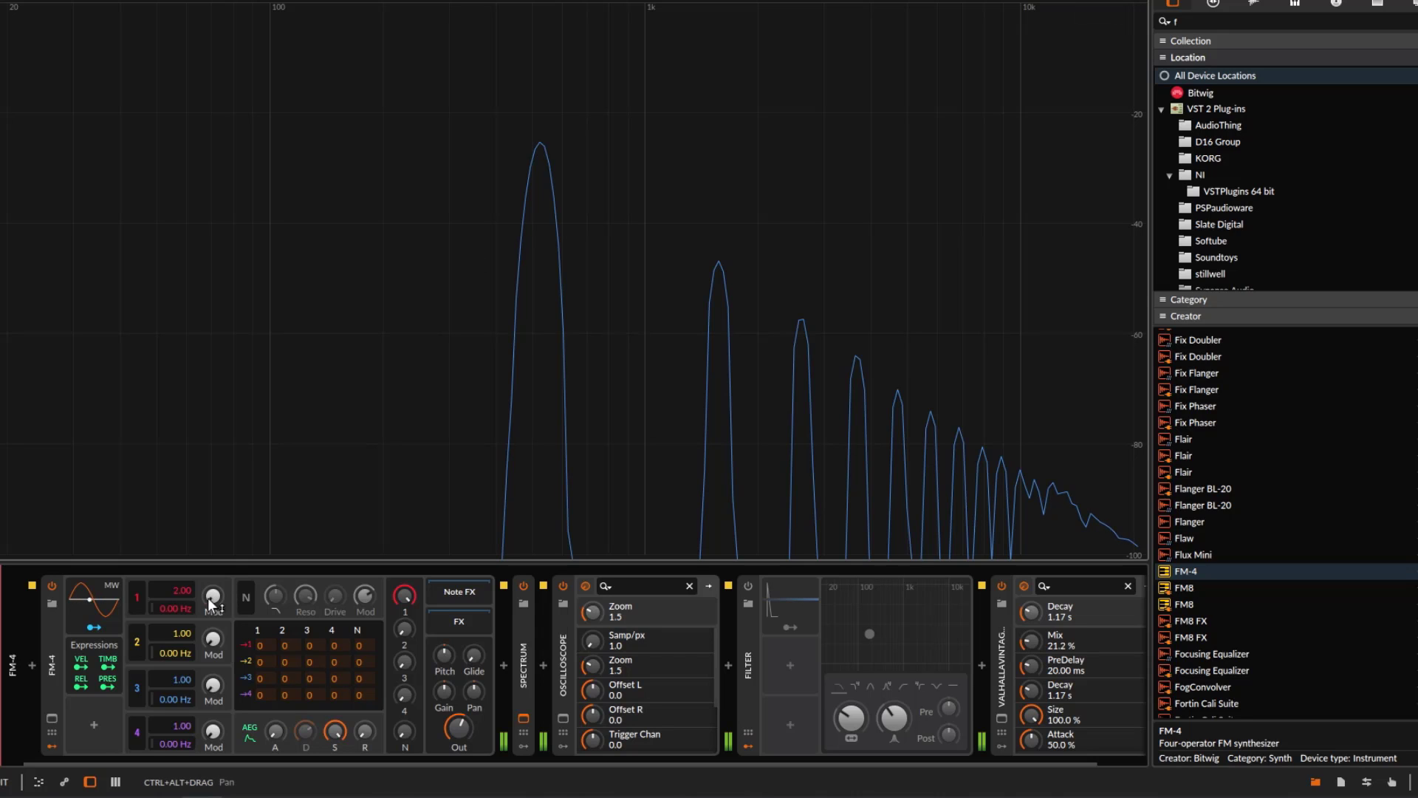
pyautogui.moveTo(177, 596)
pyautogui.mouseDown()
pyautogui.moveTo(177, 569)
pyautogui.moveTo(177, 582)
pyautogui.mouseUp()
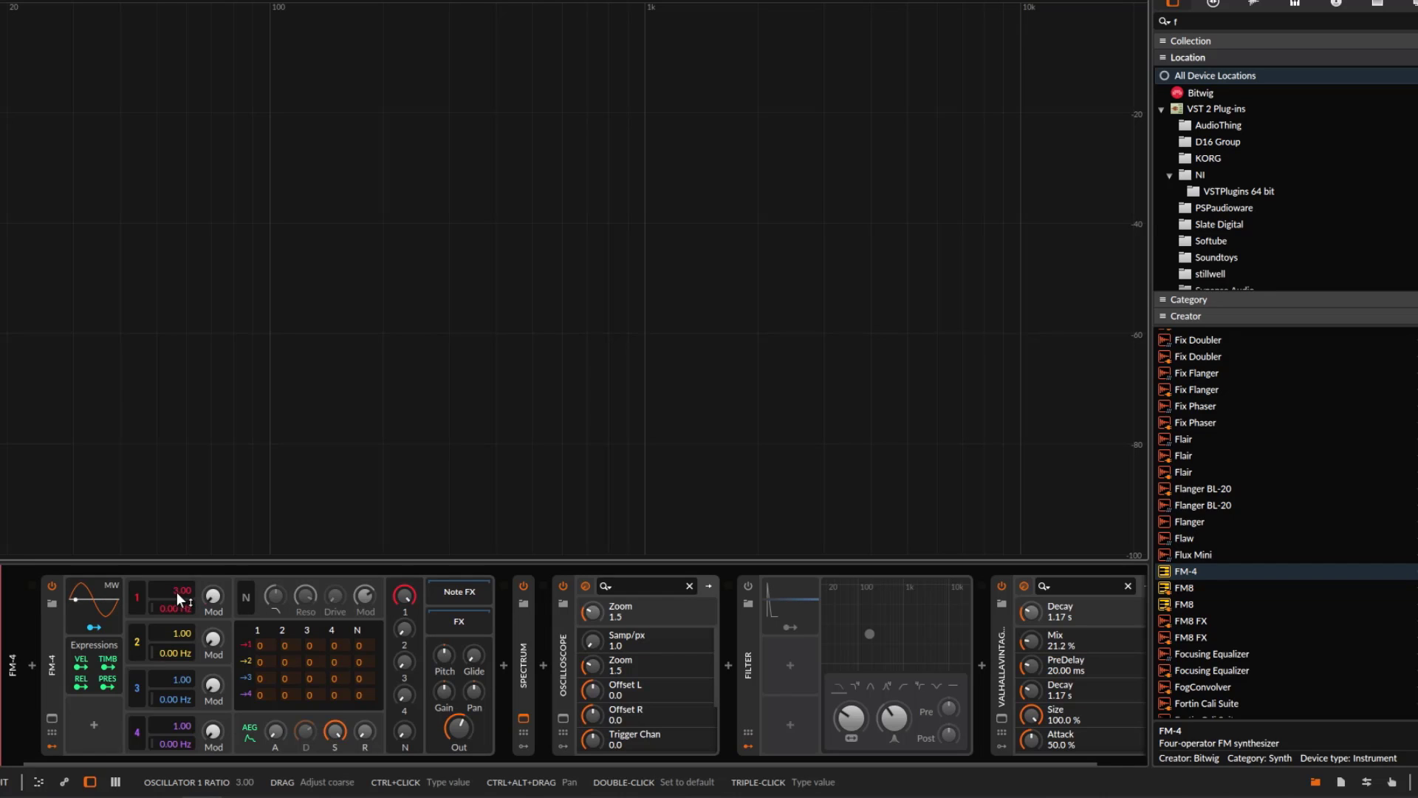
pyautogui.moveTo(177, 590); pyautogui.dragTo(180, 579)
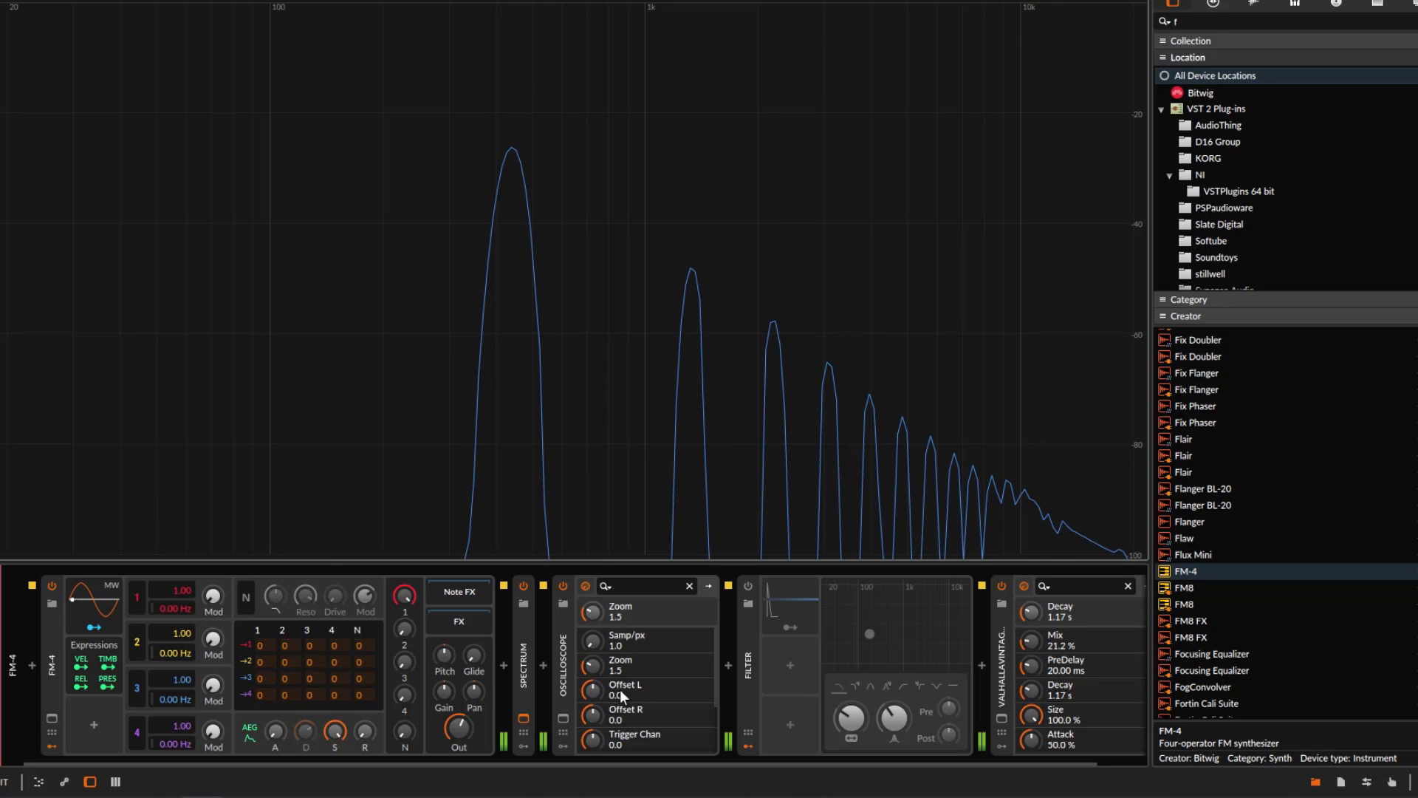
# Close the expanded Spectrum view and reopen the Oscilloscope window
pyautogui.click(1138, 2)
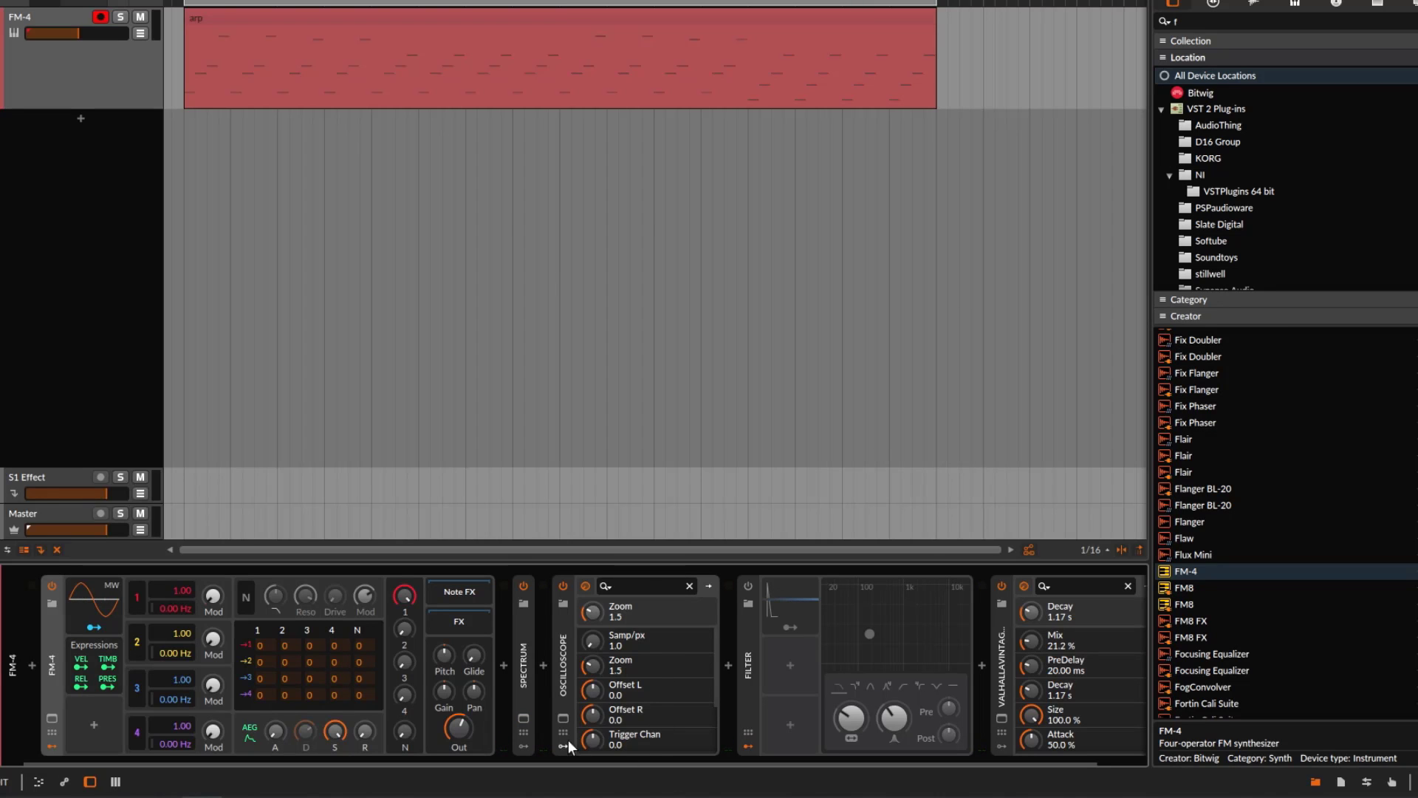
pyautogui.click(562, 718)
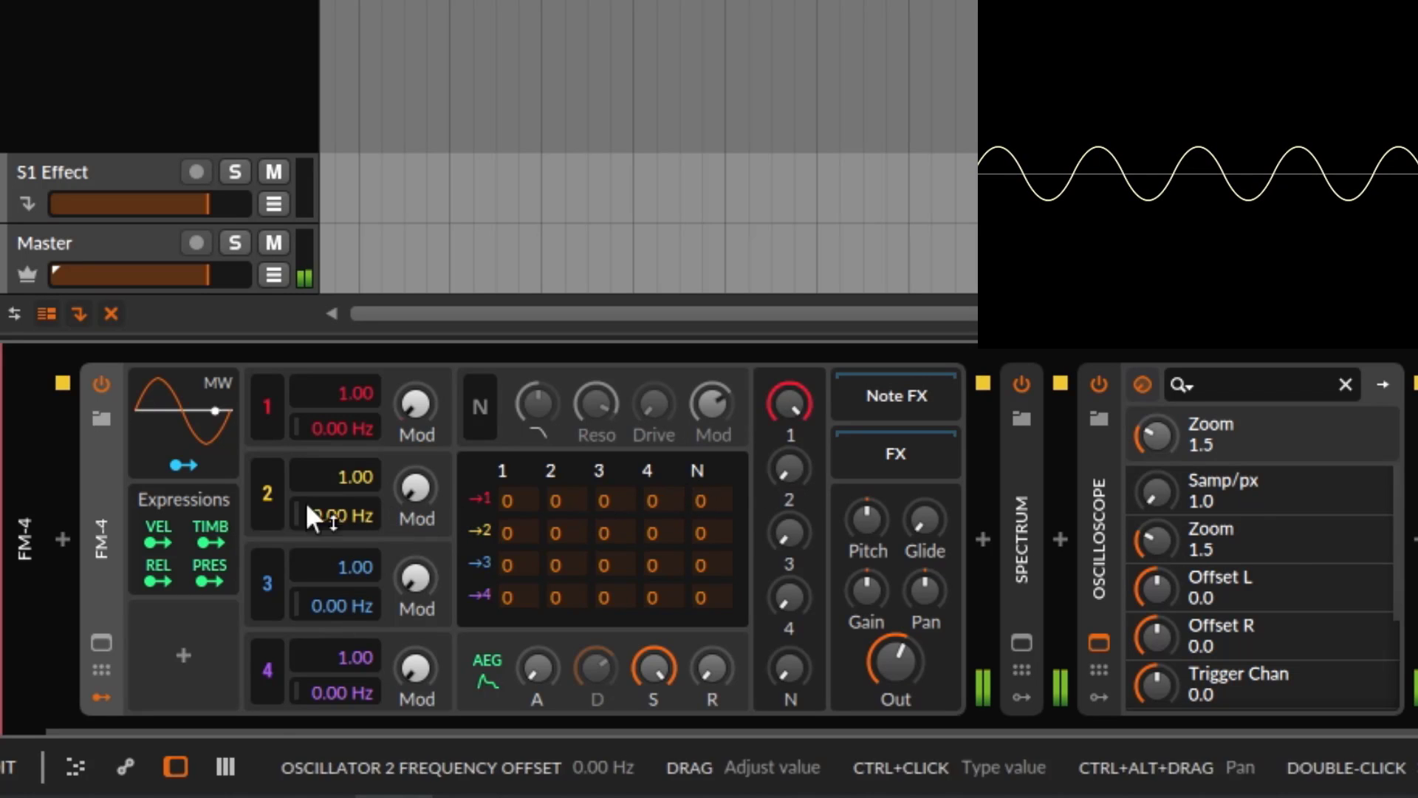
# Raise the levels of oscillators 2, 3 and 4 to 0.0 dB, returning the Mod amounts of oscillators 3 and 4 to minimum
pyautogui.moveTo(789, 467); pyautogui.dragTo(792, 412)
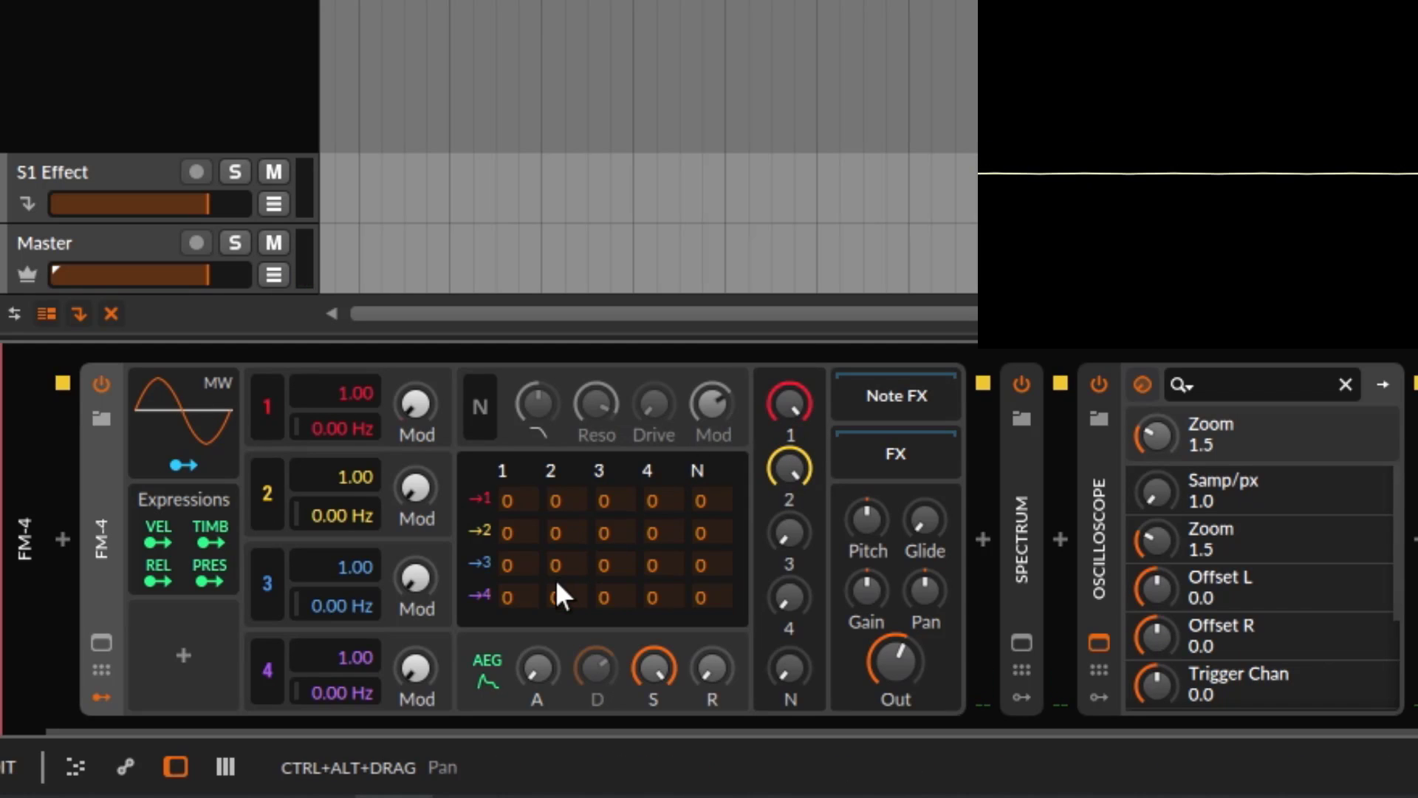
pyautogui.moveTo(787, 399); pyautogui.dragTo(791, 465)
pyautogui.moveTo(401, 587); pyautogui.dragTo(403, 517)
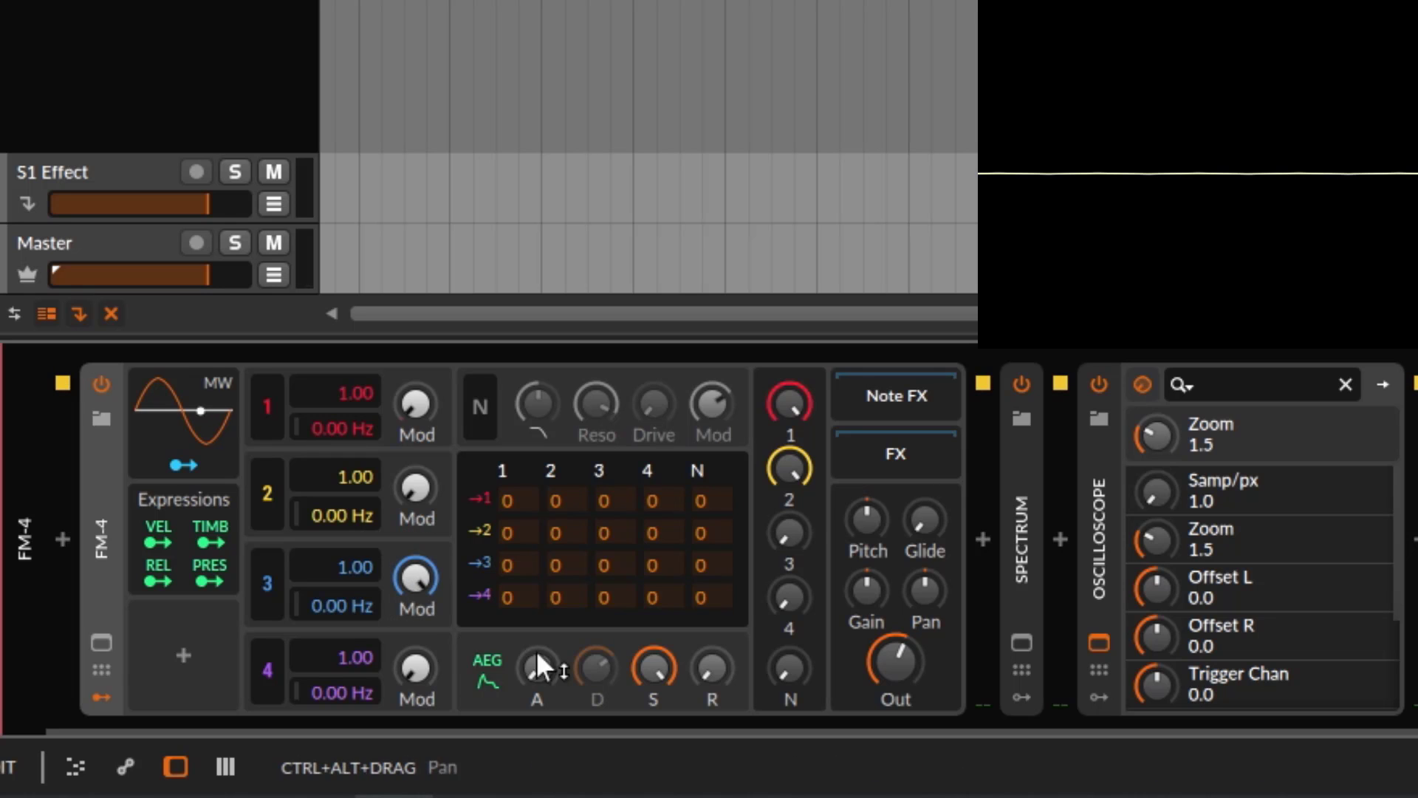
pyautogui.moveTo(812, 531); pyautogui.dragTo(812, 487)
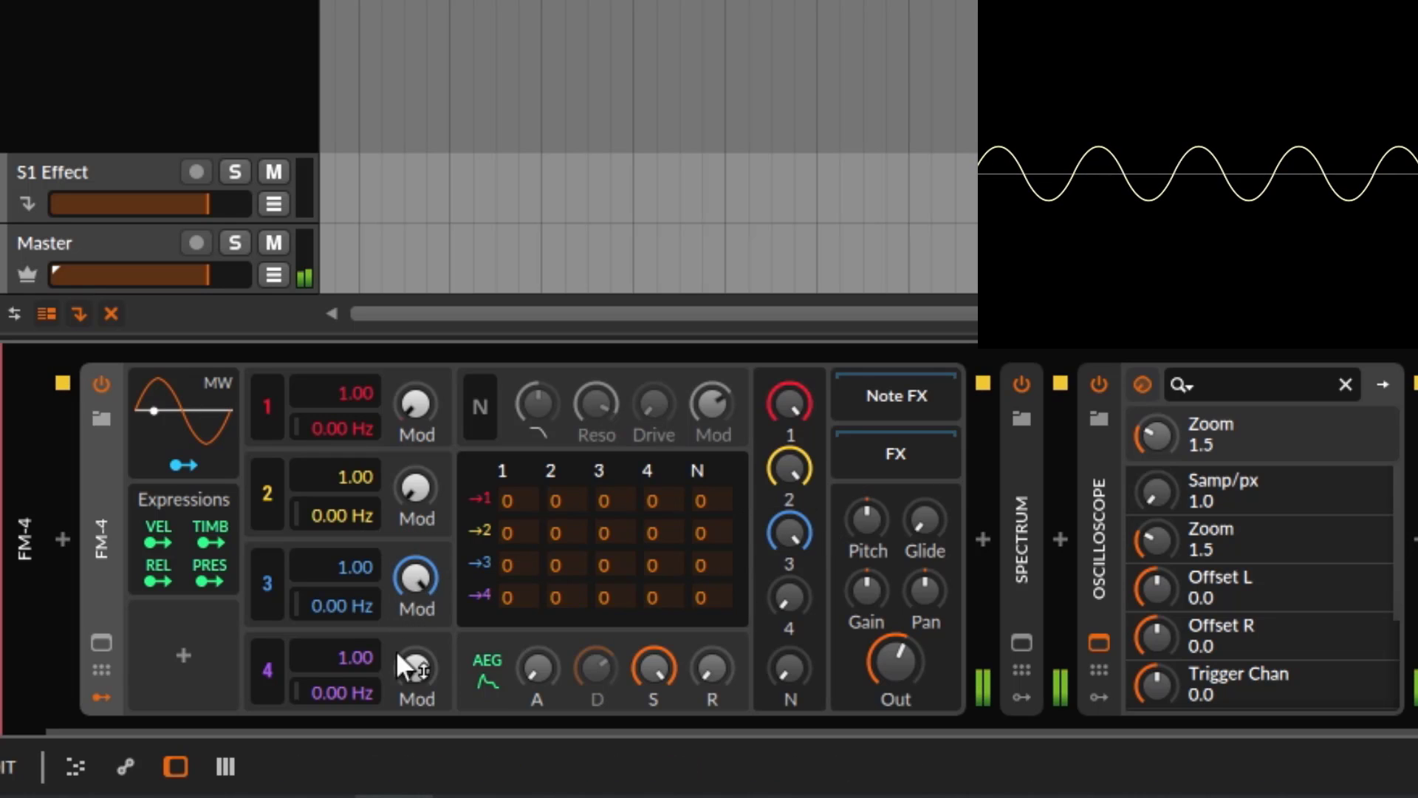
pyautogui.moveTo(411, 666); pyautogui.dragTo(412, 605)
pyautogui.moveTo(786, 598); pyautogui.dragTo(786, 546)
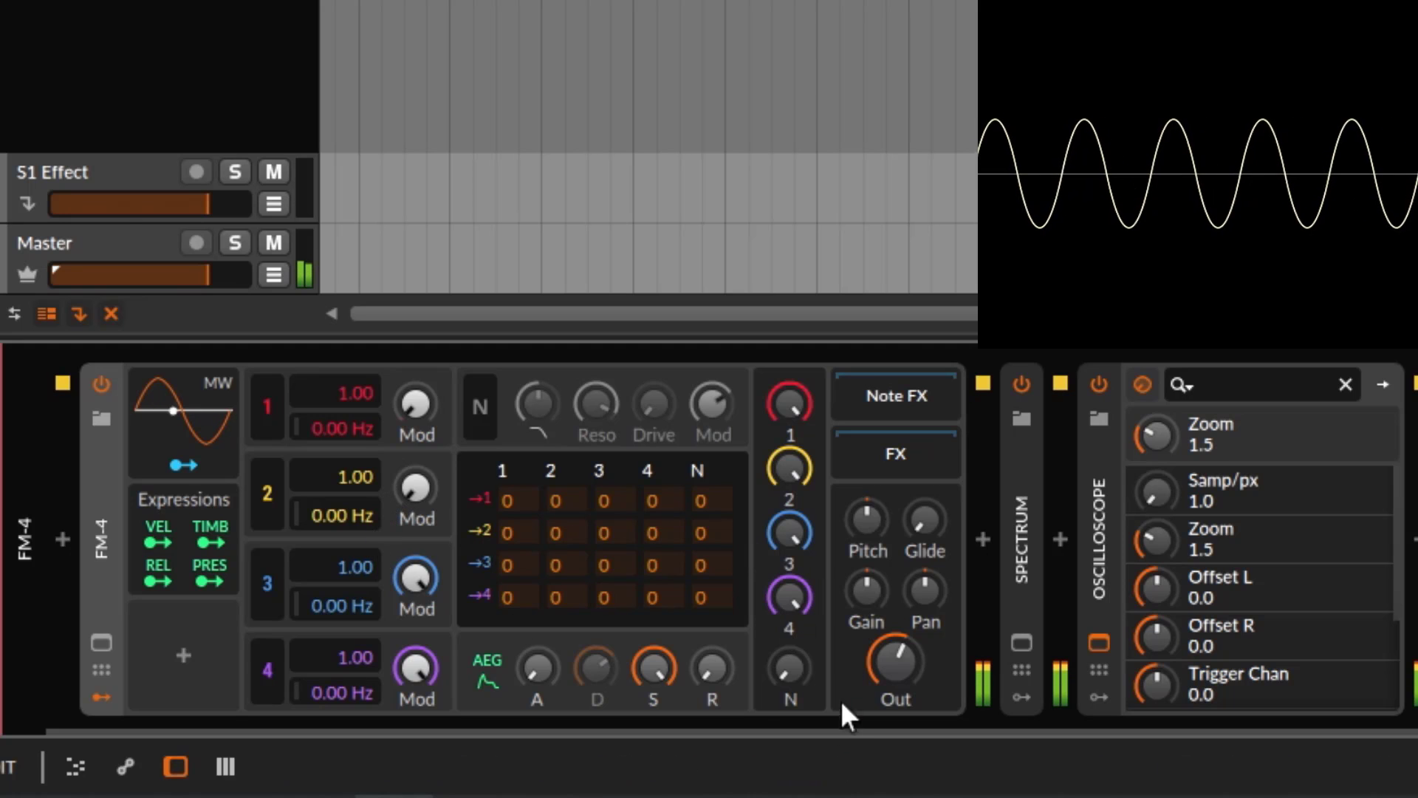
pyautogui.moveTo(412, 577); pyautogui.dragTo(440, 645)
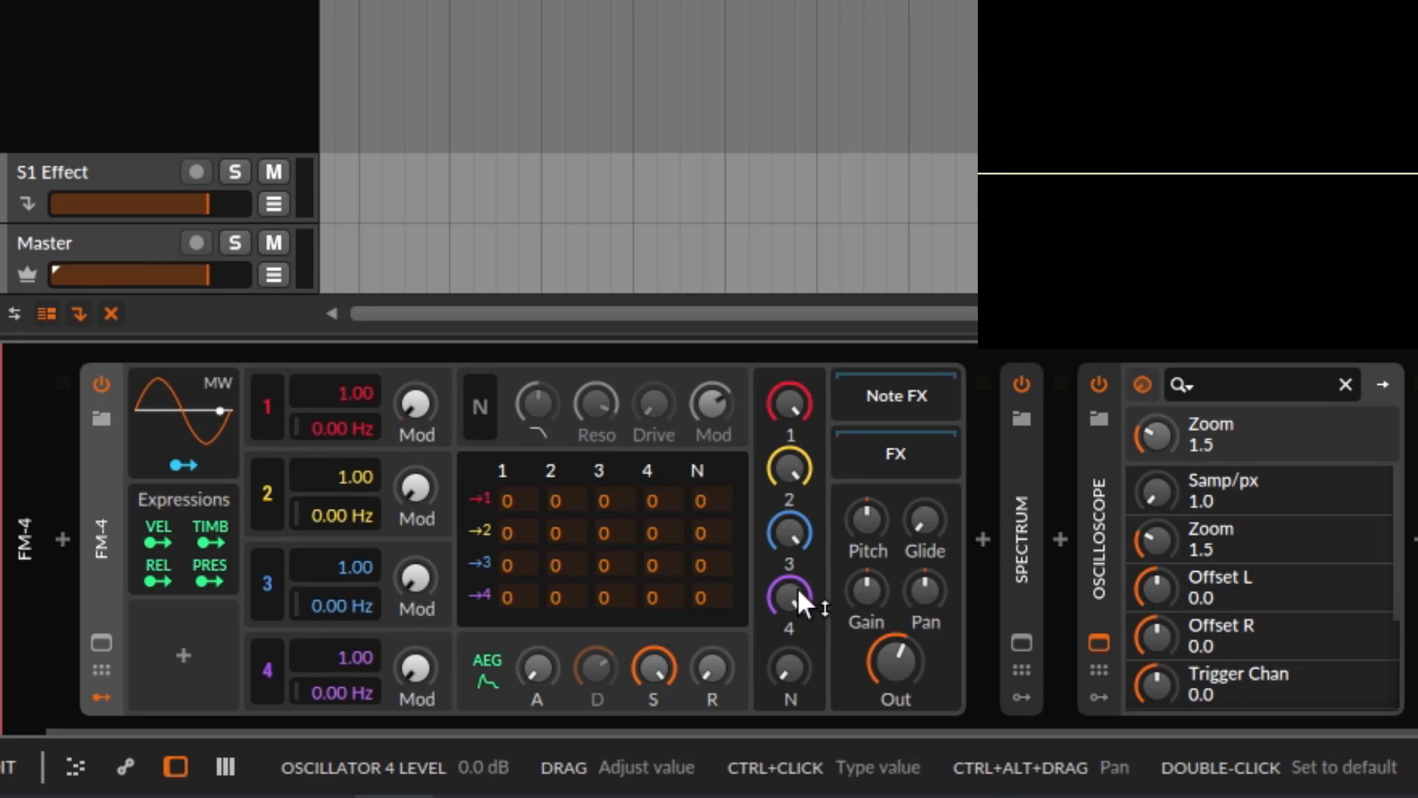
pyautogui.moveTo(792, 594)
pyautogui.mouseDown()
pyautogui.moveTo(791, 650)
pyautogui.moveTo(791, 594)
pyautogui.mouseUp()
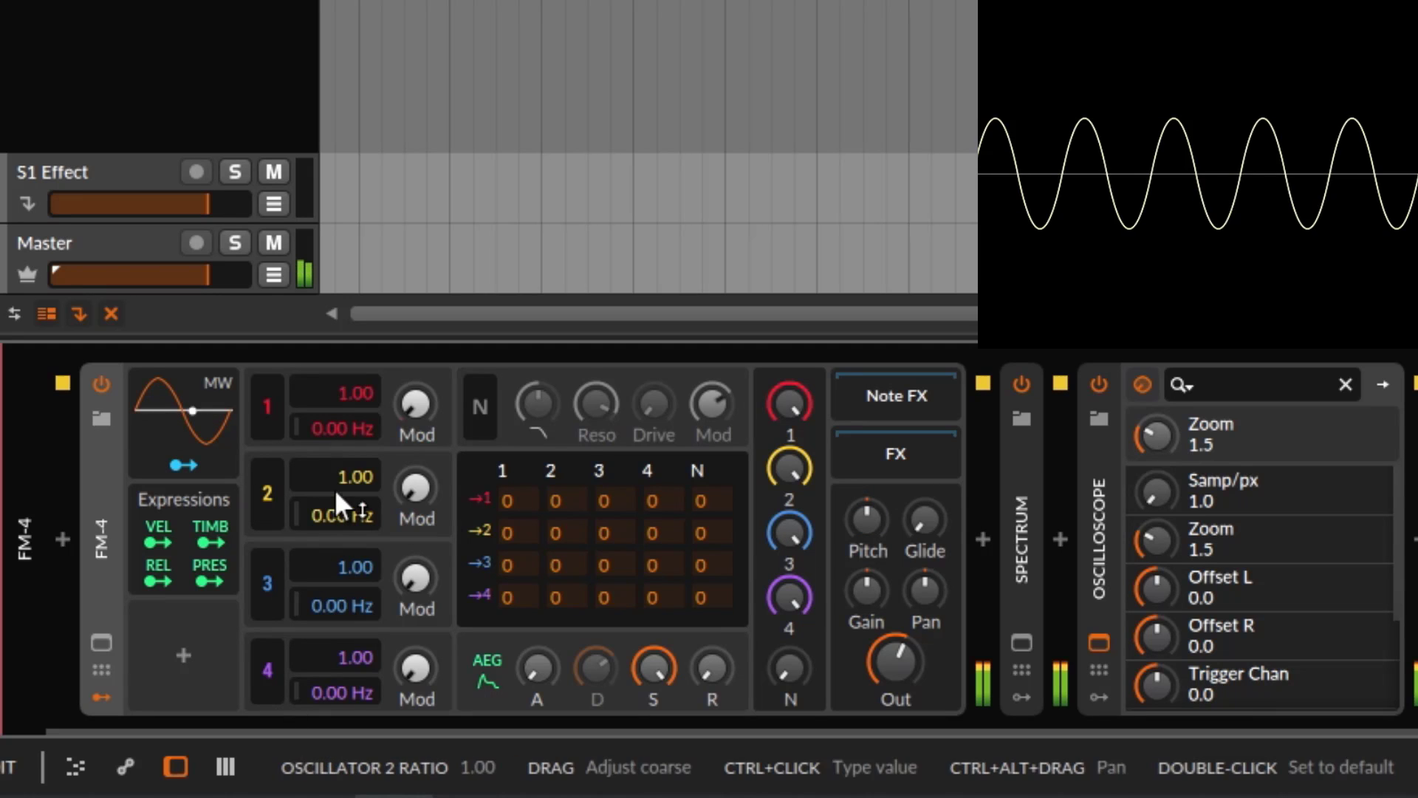
# Set the ratios of oscillators 2, 3 and 4 to 2.00, 4.00 and 6.00, and reduce FM-4's output level slightly
pyautogui.moveTo(341, 483); pyautogui.dragTo(340, 483)
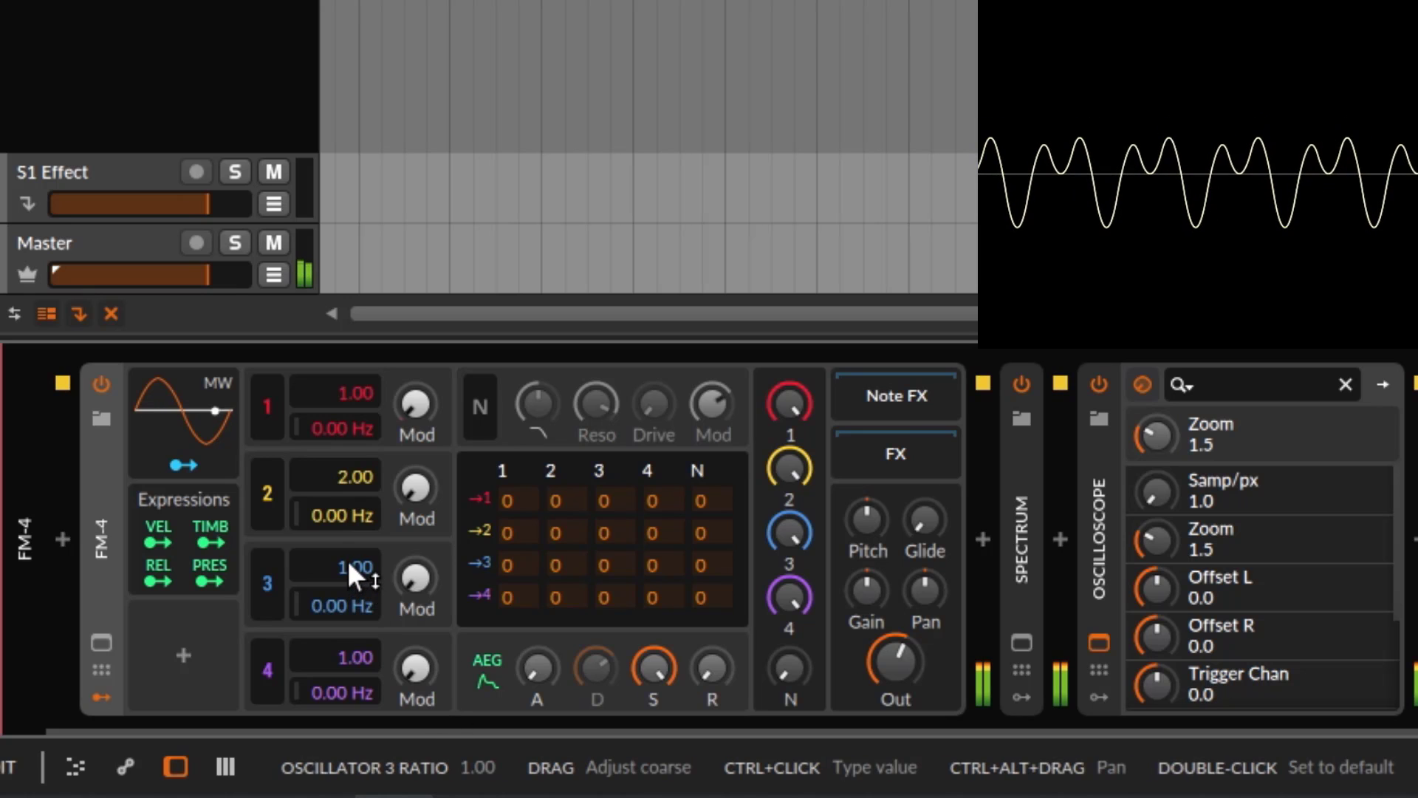
pyautogui.moveTo(357, 570); pyautogui.dragTo(336, 602)
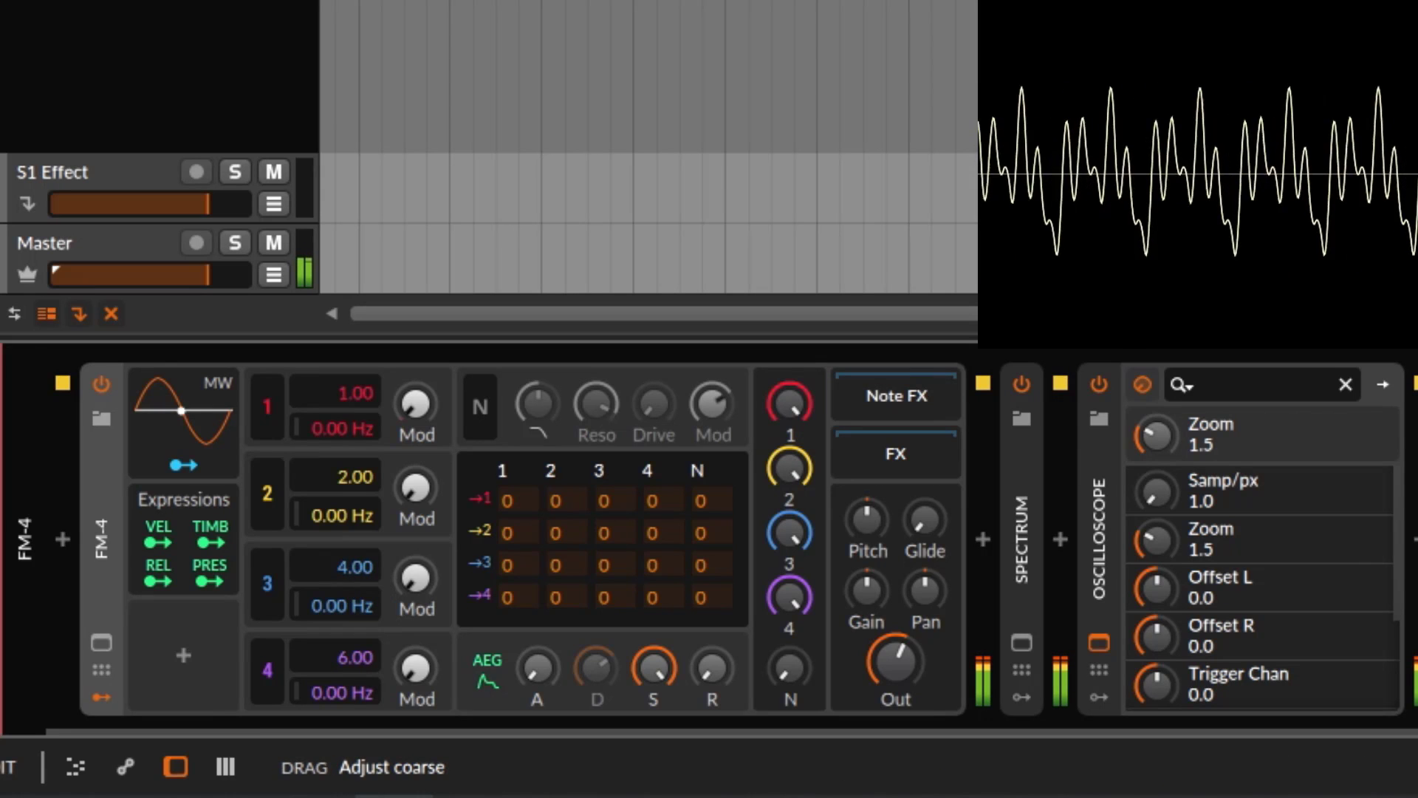
pyautogui.moveTo(908, 668)
pyautogui.mouseDown()
pyautogui.moveTo(908, 698)
pyautogui.moveTo(906, 669)
pyautogui.mouseUp()
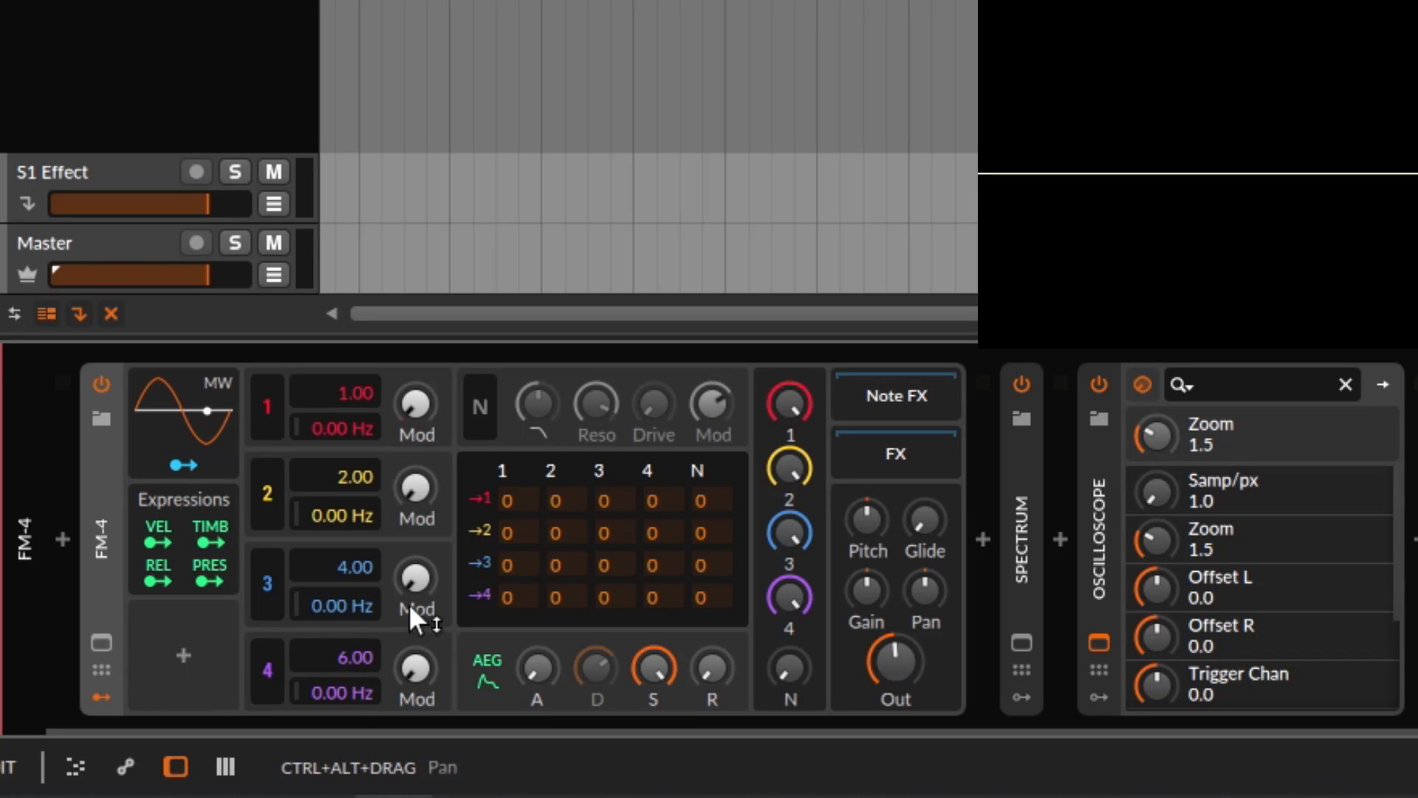
# Lower the levels of oscillators 4, 3 and 2 to minimum, leaving only oscillator 1 audible at ratio 1.00
pyautogui.moveTo(777, 622); pyautogui.dragTo(777, 739)
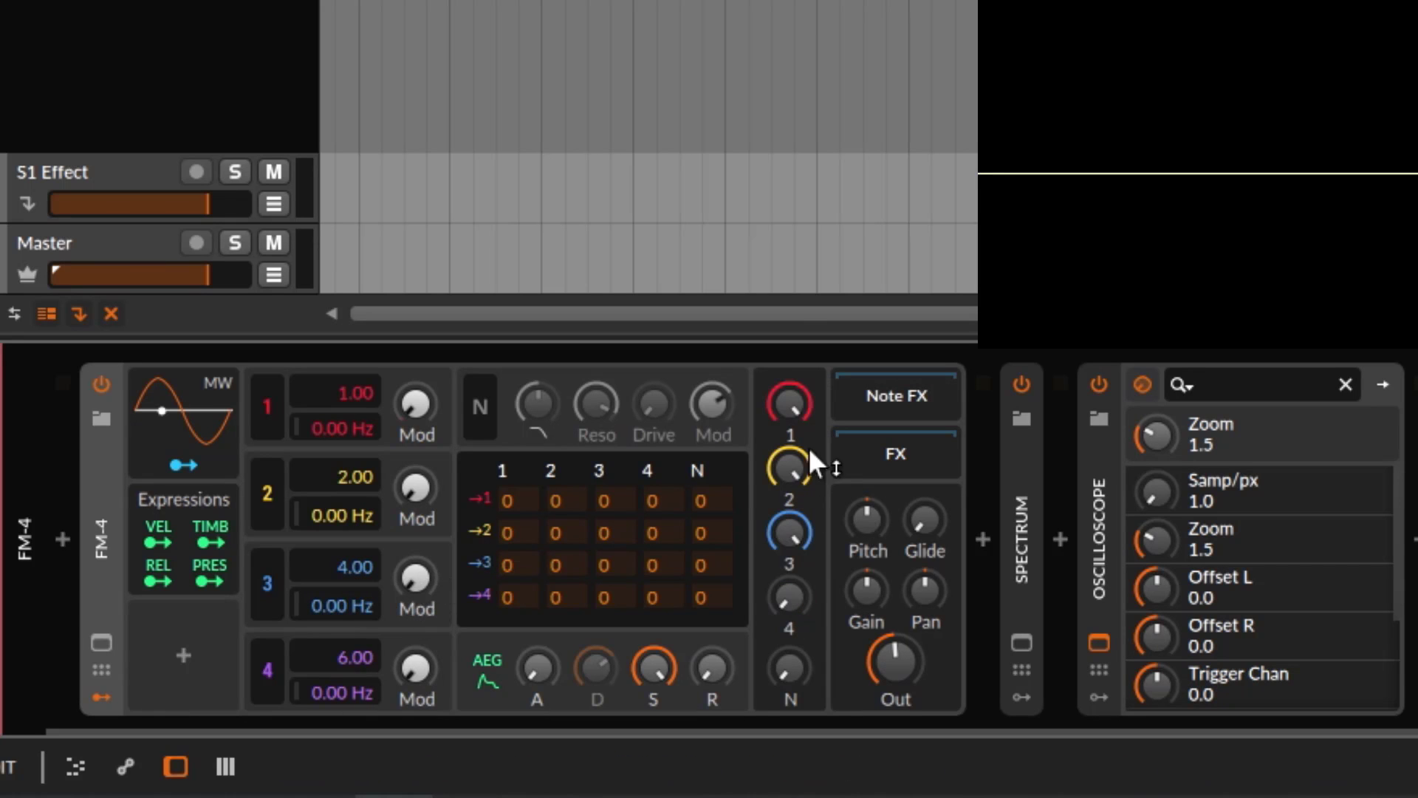
pyautogui.moveTo(788, 539); pyautogui.dragTo(789, 658)
pyautogui.moveTo(805, 473); pyautogui.dragTo(804, 584)
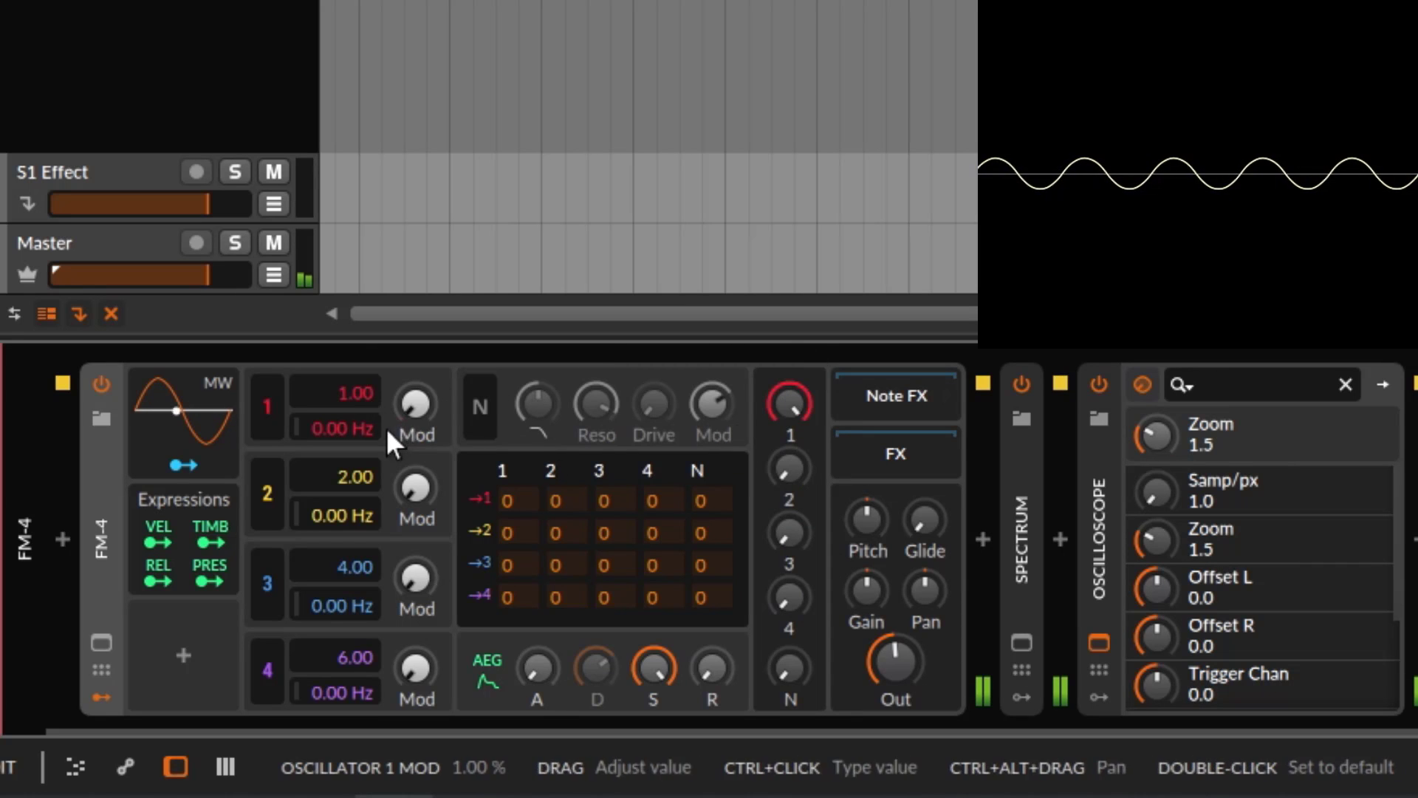
pyautogui.moveTo(349, 392)
pyautogui.mouseDown()
pyautogui.moveTo(348, 378)
pyautogui.moveTo(358, 415)
pyautogui.moveTo(357, 384)
pyautogui.mouseUp()
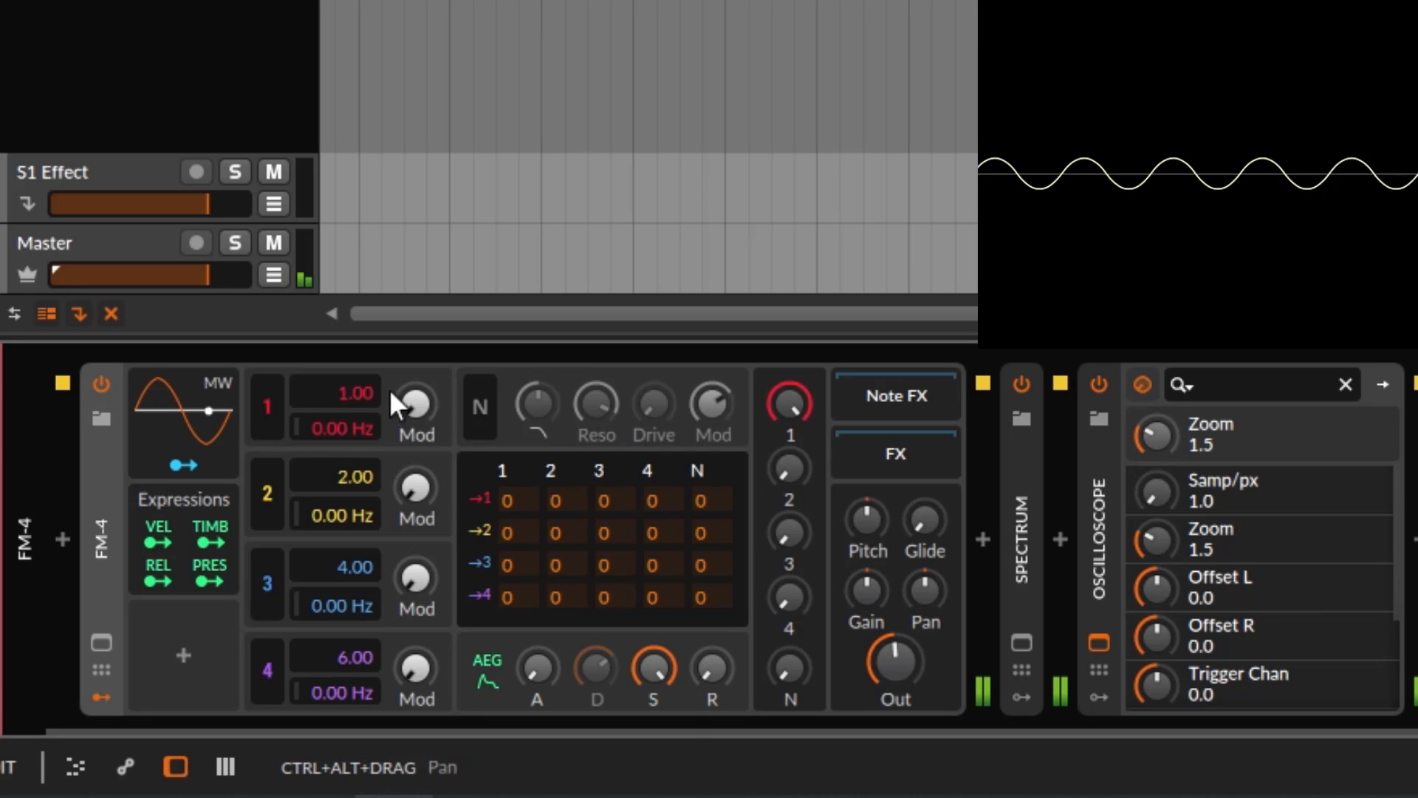
# Fine-sweep oscillator 1's ratio down to 0.23 and up to 1.11, and reset all four oscillator ratios to 1.00
pyautogui.moveTo(366, 389); pyautogui.dragTo(367, 395)
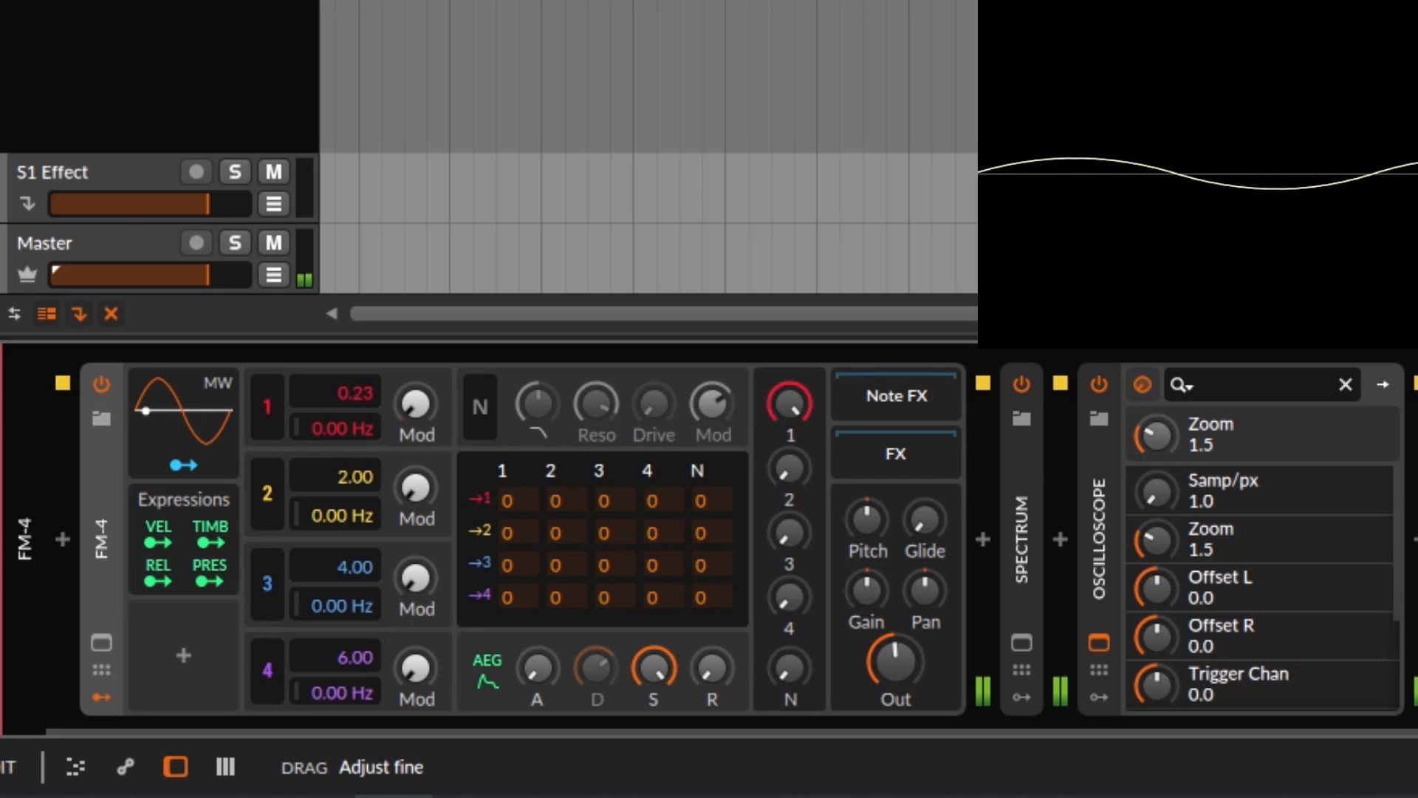
pyautogui.moveTo(367, 394); pyautogui.dragTo(366, 350)
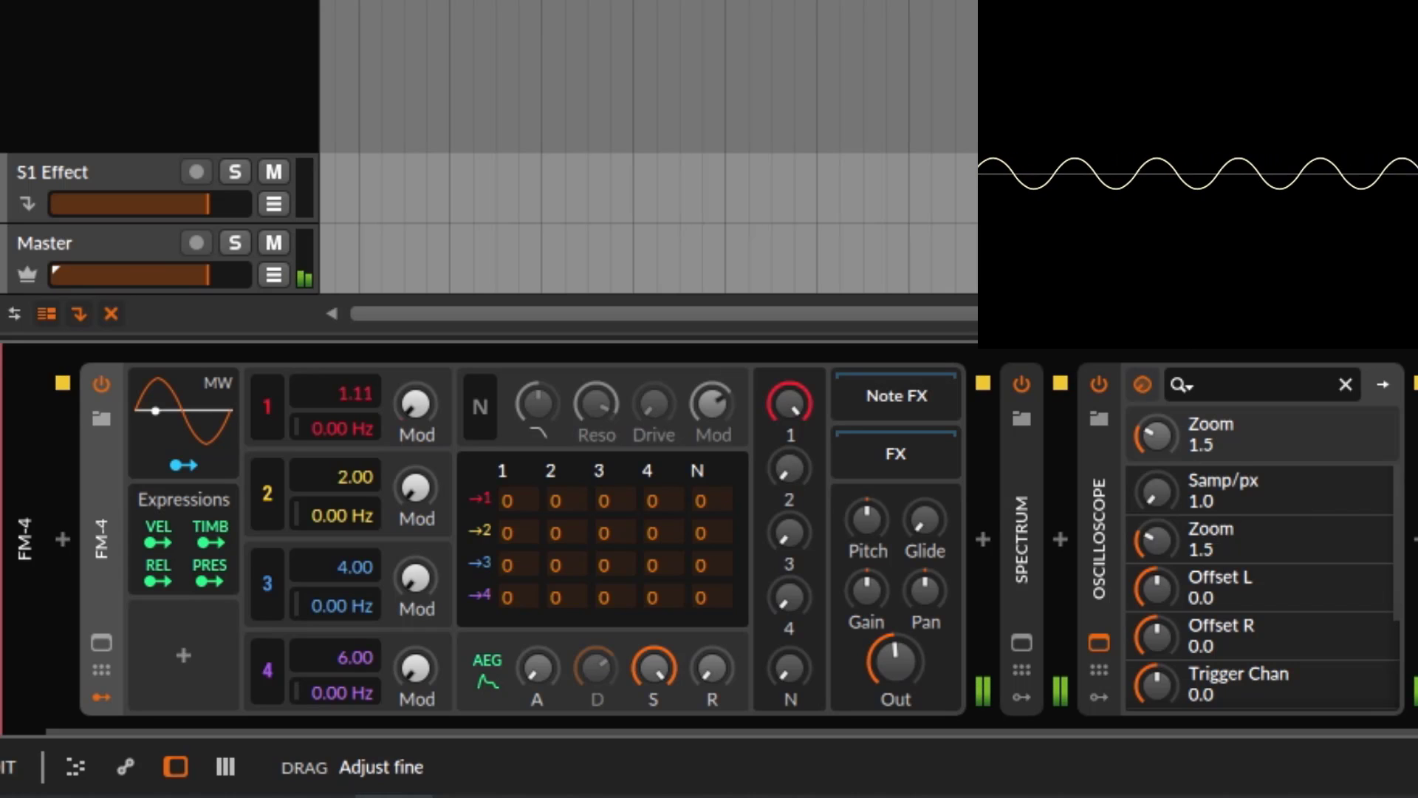
pyautogui.doubleClick(353, 384)
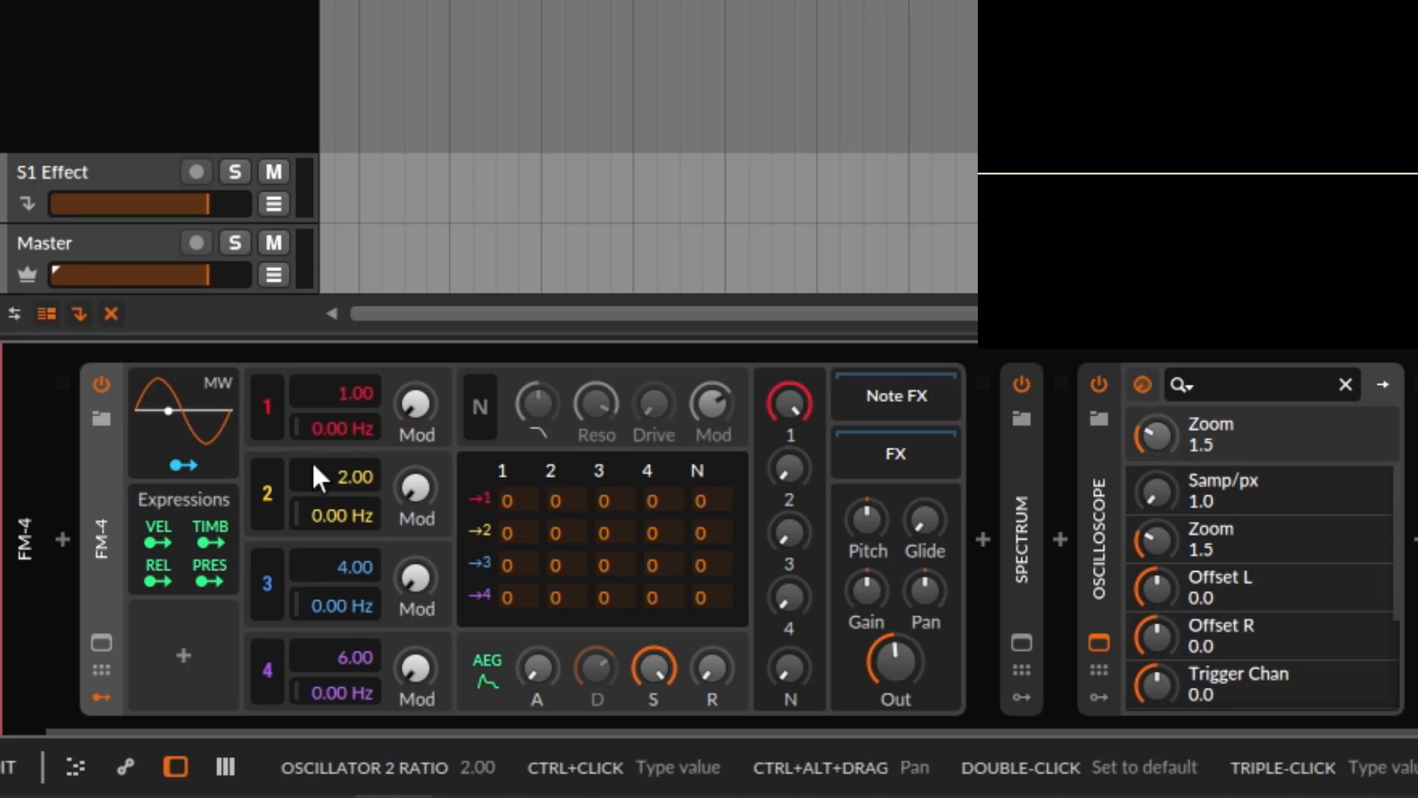
pyautogui.doubleClick(344, 473)
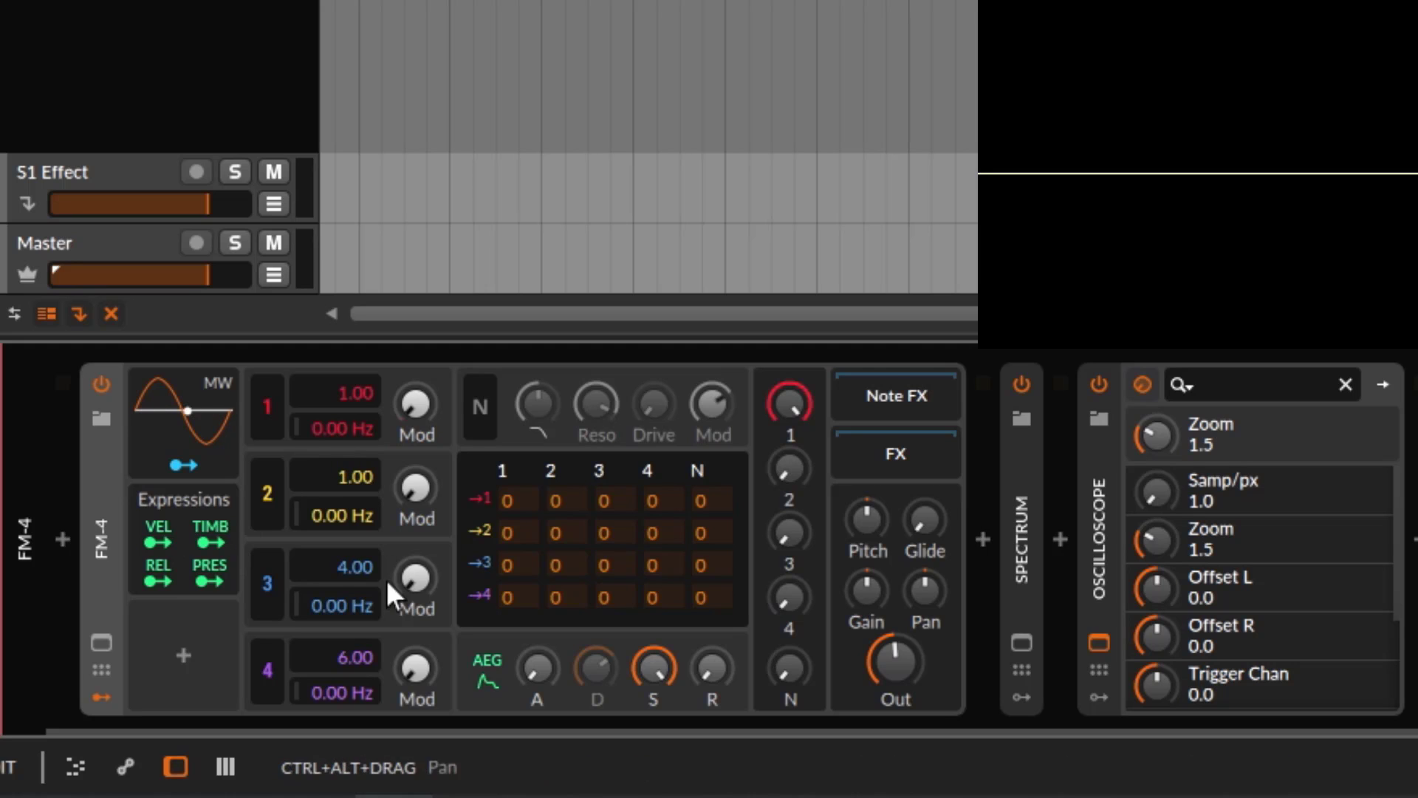
pyautogui.doubleClick(348, 573)
pyautogui.doubleClick(342, 658)
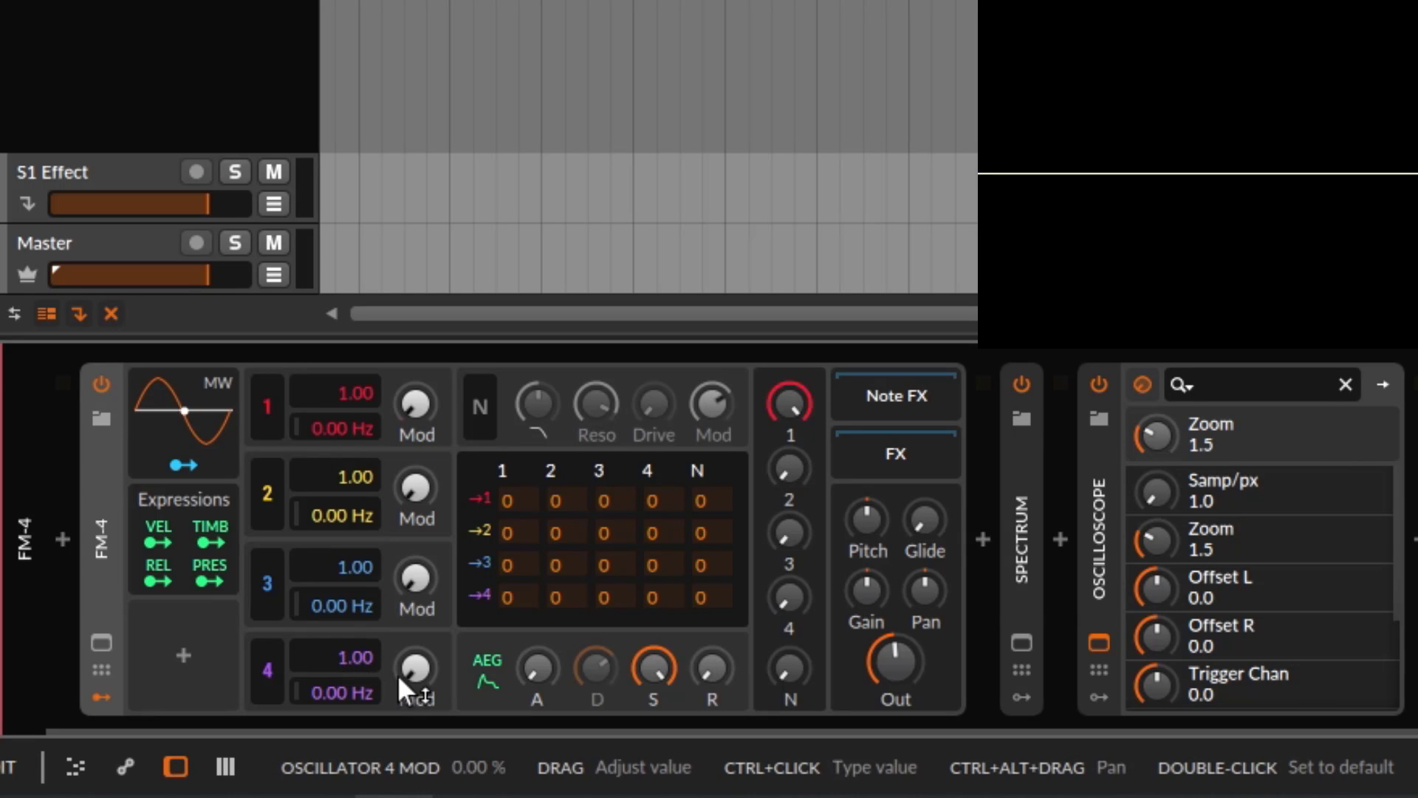
# Set the modulation amount from oscillator 2 to oscillator 1 to 229 in the matrix
pyautogui.click(782, 415)
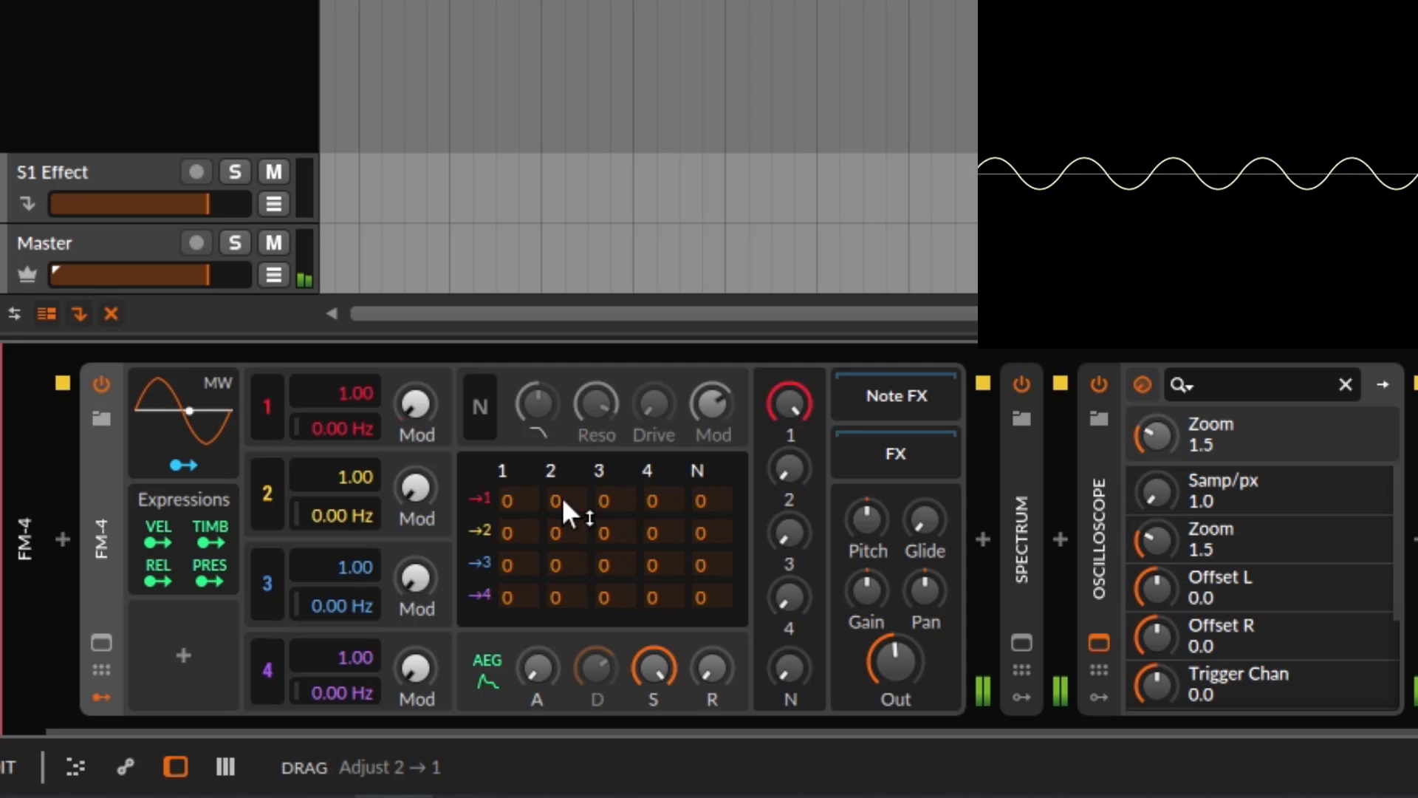
pyautogui.moveTo(562, 498); pyautogui.dragTo(587, 428)
pyautogui.moveTo(601, 366); pyautogui.dragTo(611, 307)
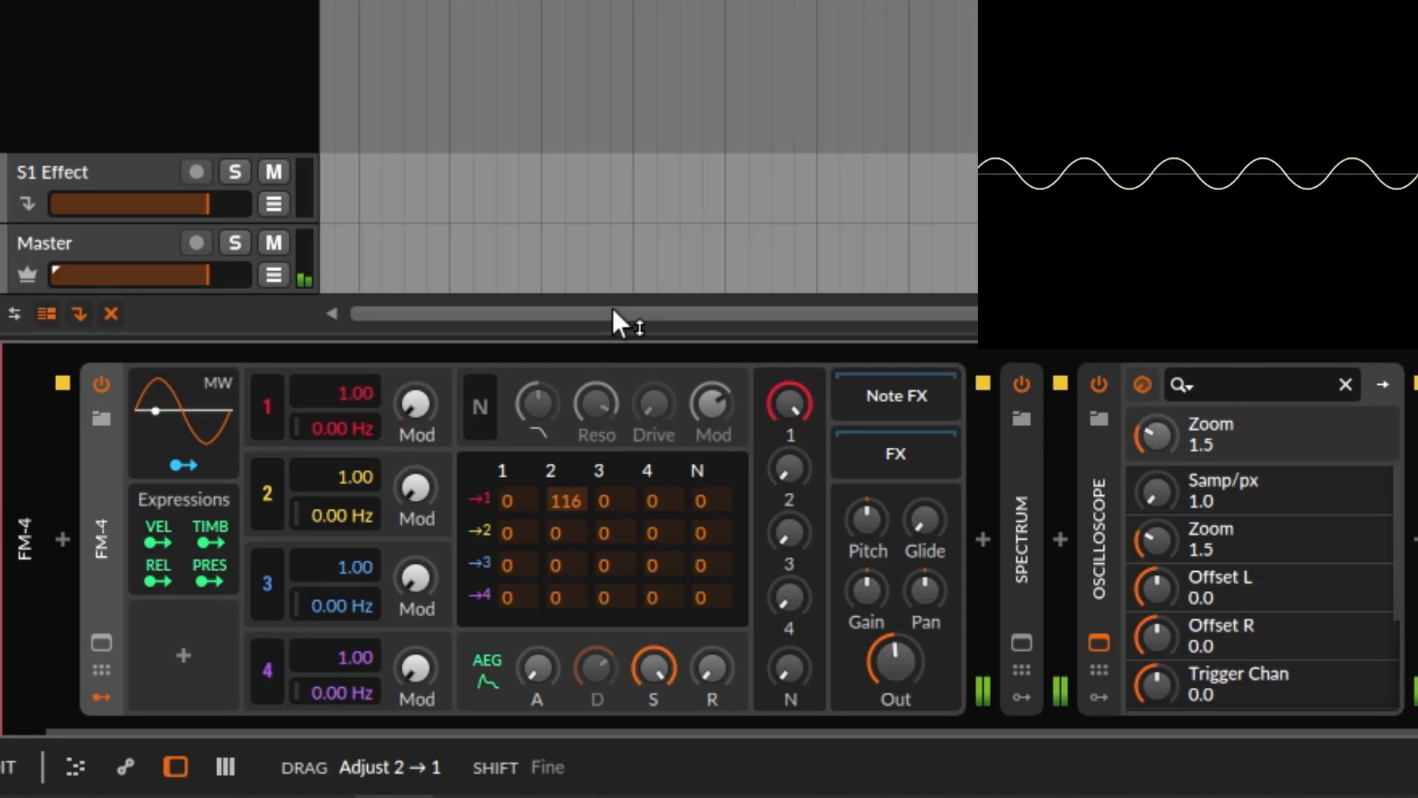
pyautogui.moveTo(621, 251); pyautogui.dragTo(645, 126)
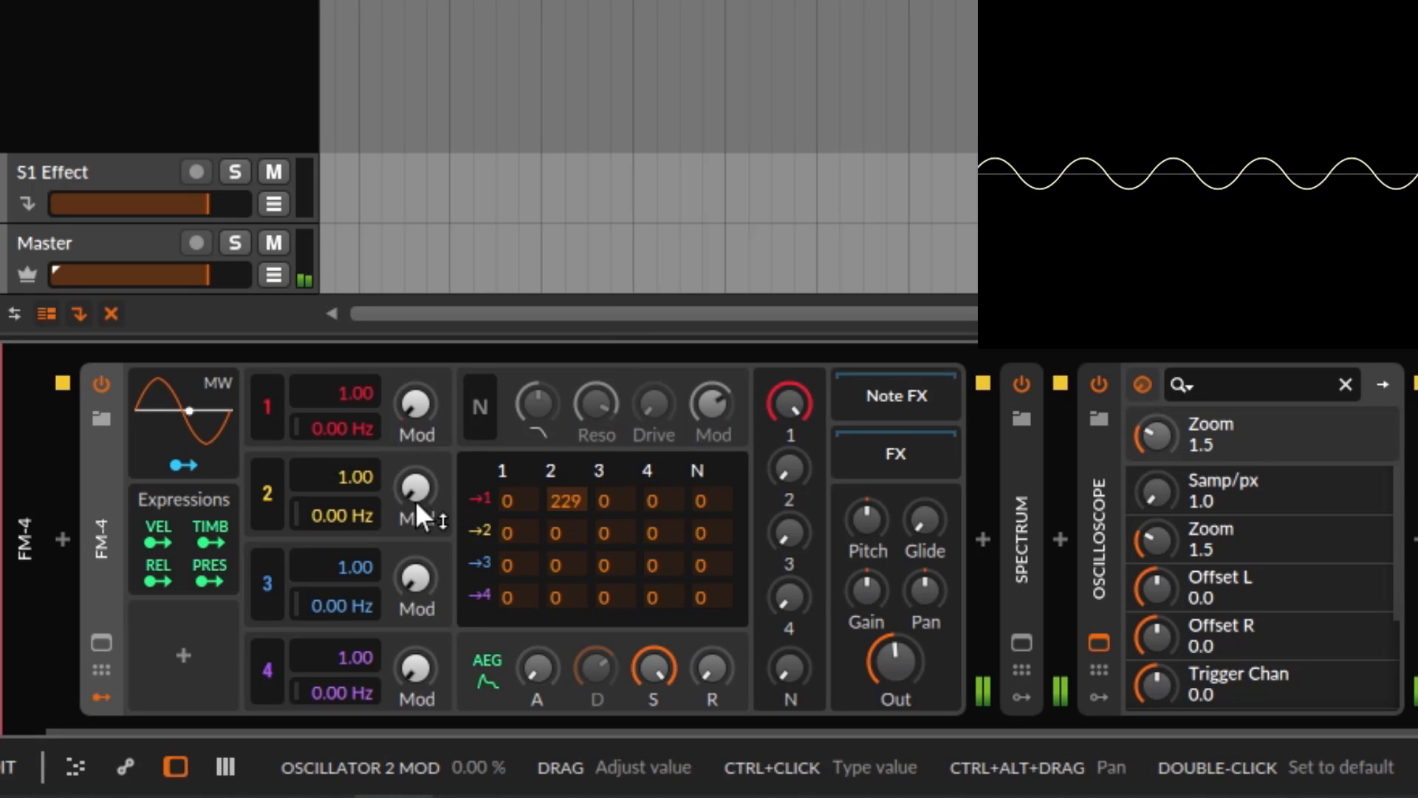
# Set oscillator 2's Mod to 65.0 % and the Oscilloscope's zoom to 3.4
pyautogui.moveTo(418, 495)
pyautogui.mouseDown()
pyautogui.moveTo(428, 456)
pyautogui.moveTo(417, 502)
pyautogui.mouseUp()
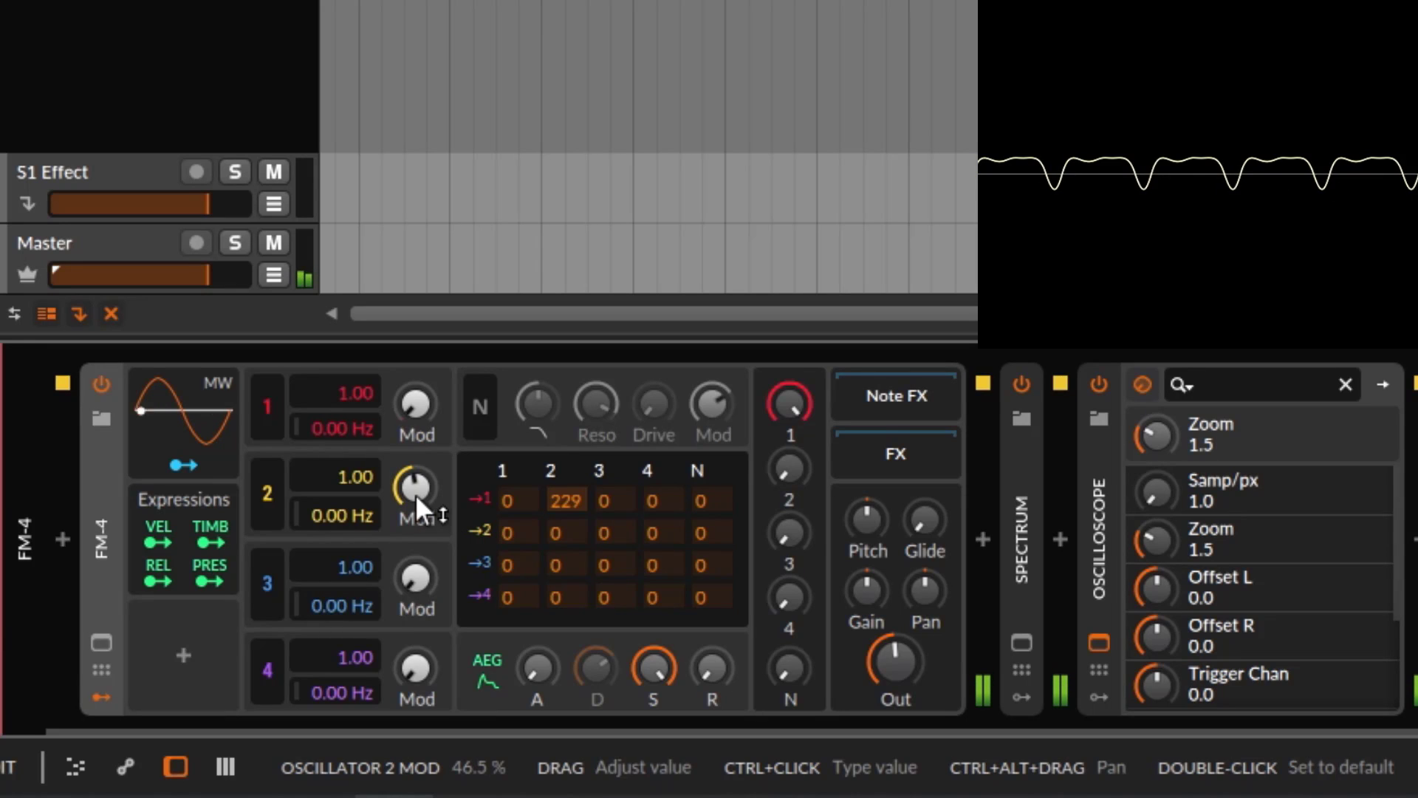
pyautogui.moveTo(415, 493); pyautogui.dragTo(415, 448)
pyautogui.moveTo(1197, 174); pyautogui.dragTo(1196, 152)
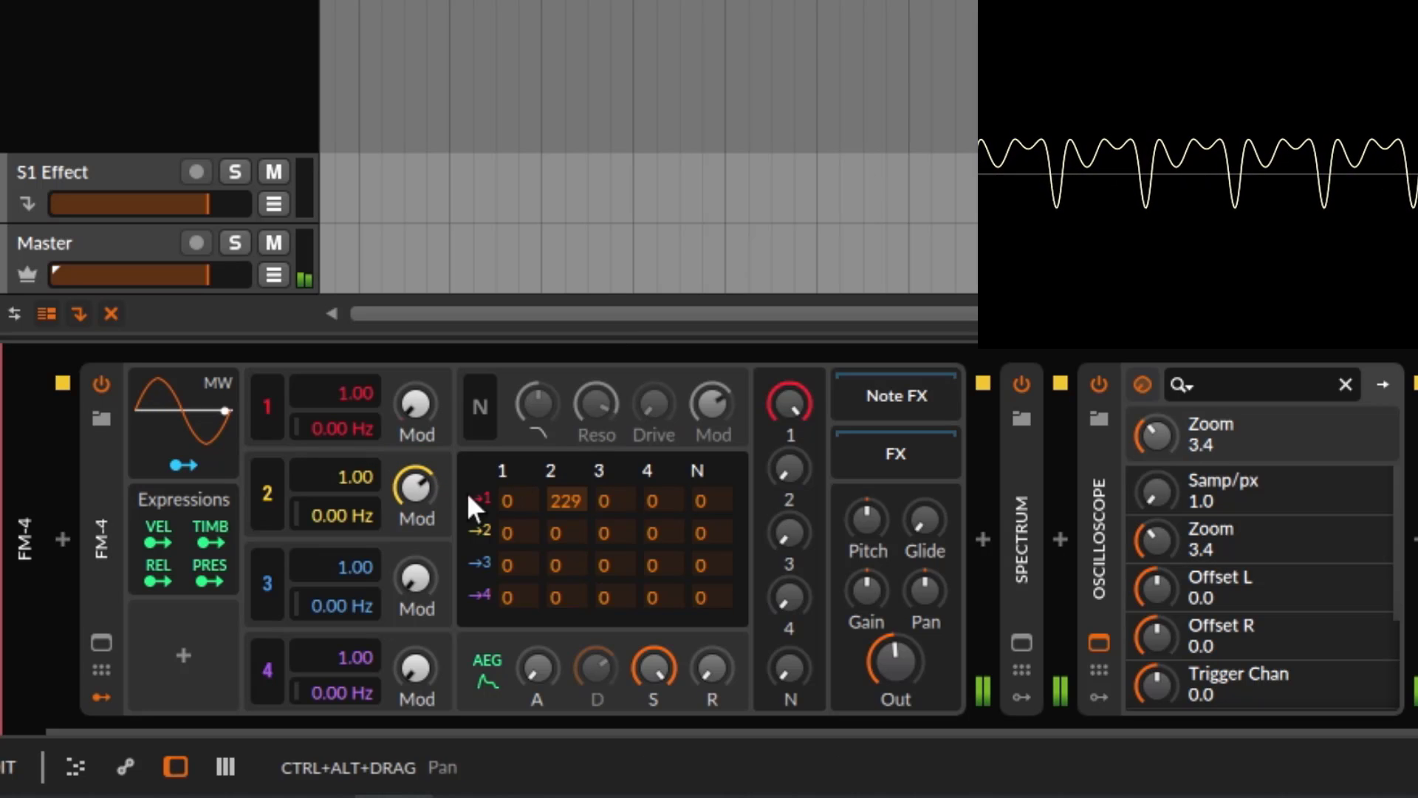
pyautogui.moveTo(415, 487)
pyautogui.mouseDown()
pyautogui.moveTo(415, 596)
pyautogui.moveTo(415, 454)
pyautogui.moveTo(415, 554)
pyautogui.moveTo(413, 481)
pyautogui.mouseUp()
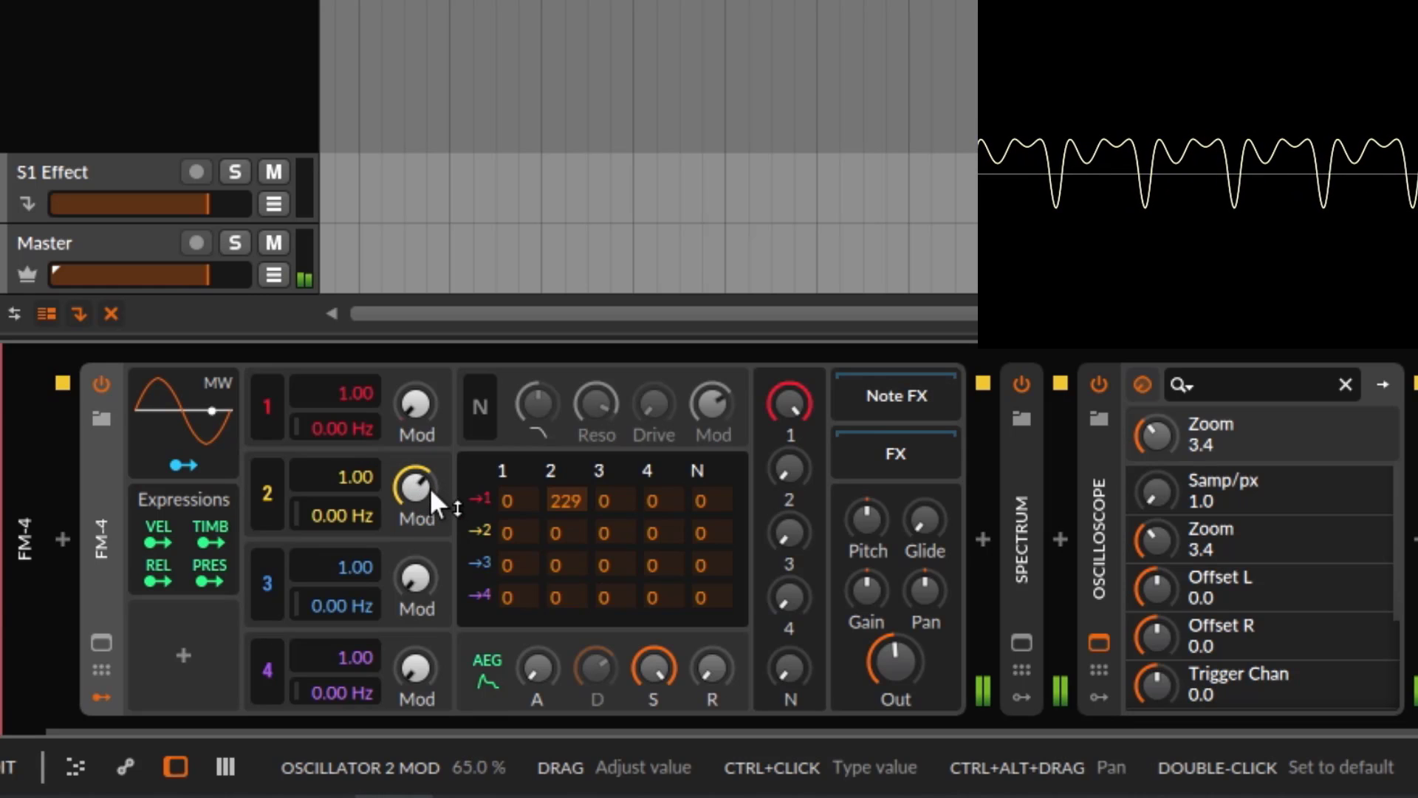
# Increase the oscillator 2 to 1 modulation amount to 512 and raise oscillator 2's Mod to maximum
pyautogui.moveTo(574, 493); pyautogui.dragTo(602, 399)
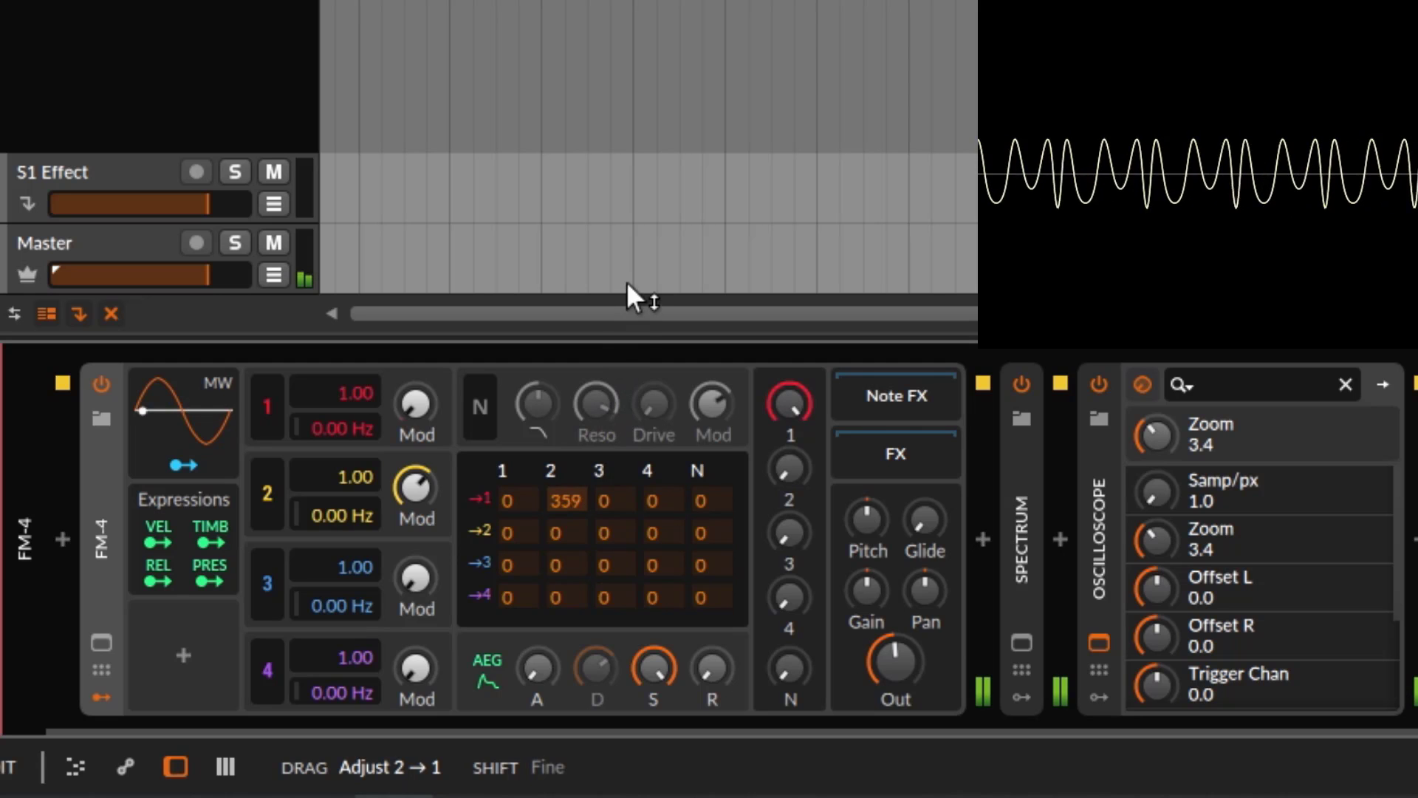
pyautogui.moveTo(647, 215); pyautogui.dragTo(665, 101)
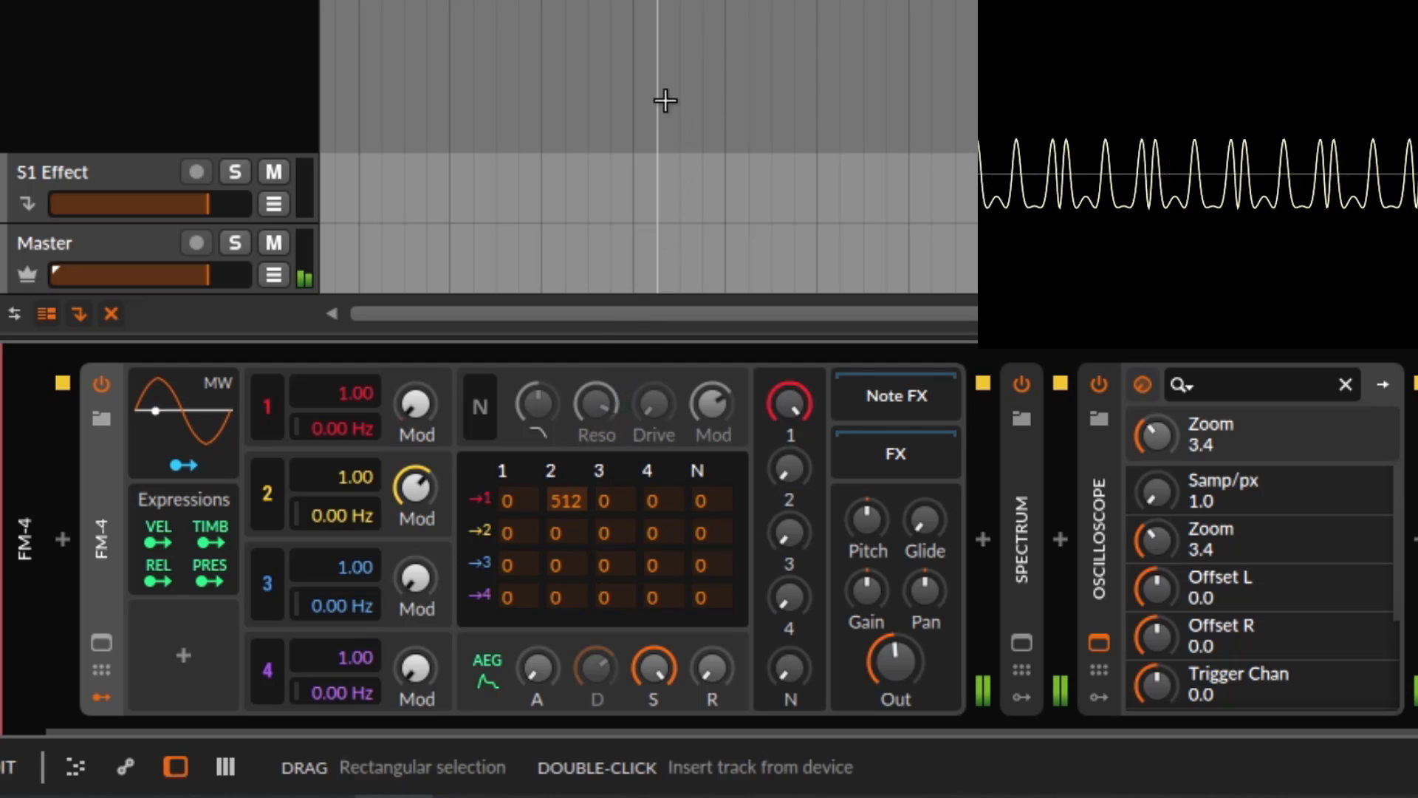
pyautogui.click(428, 480)
pyautogui.moveTo(423, 488)
pyautogui.mouseDown()
pyautogui.moveTo(424, 443)
pyautogui.moveTo(424, 487)
pyautogui.mouseUp()
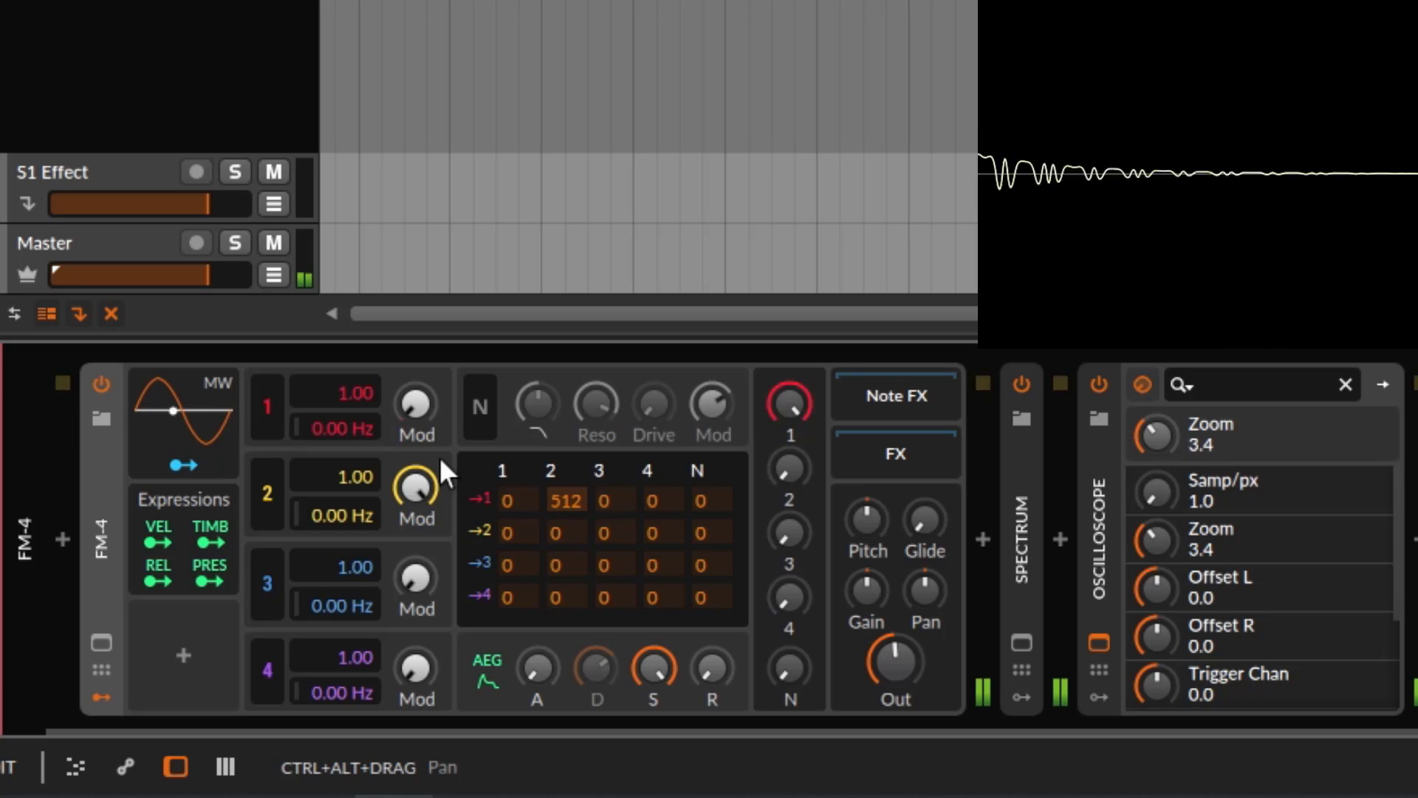
# Lower oscillator 2's Mod to 39.5 % and its modulation amount into oscillator 1 to 325
pyautogui.moveTo(430, 477); pyautogui.dragTo(430, 532)
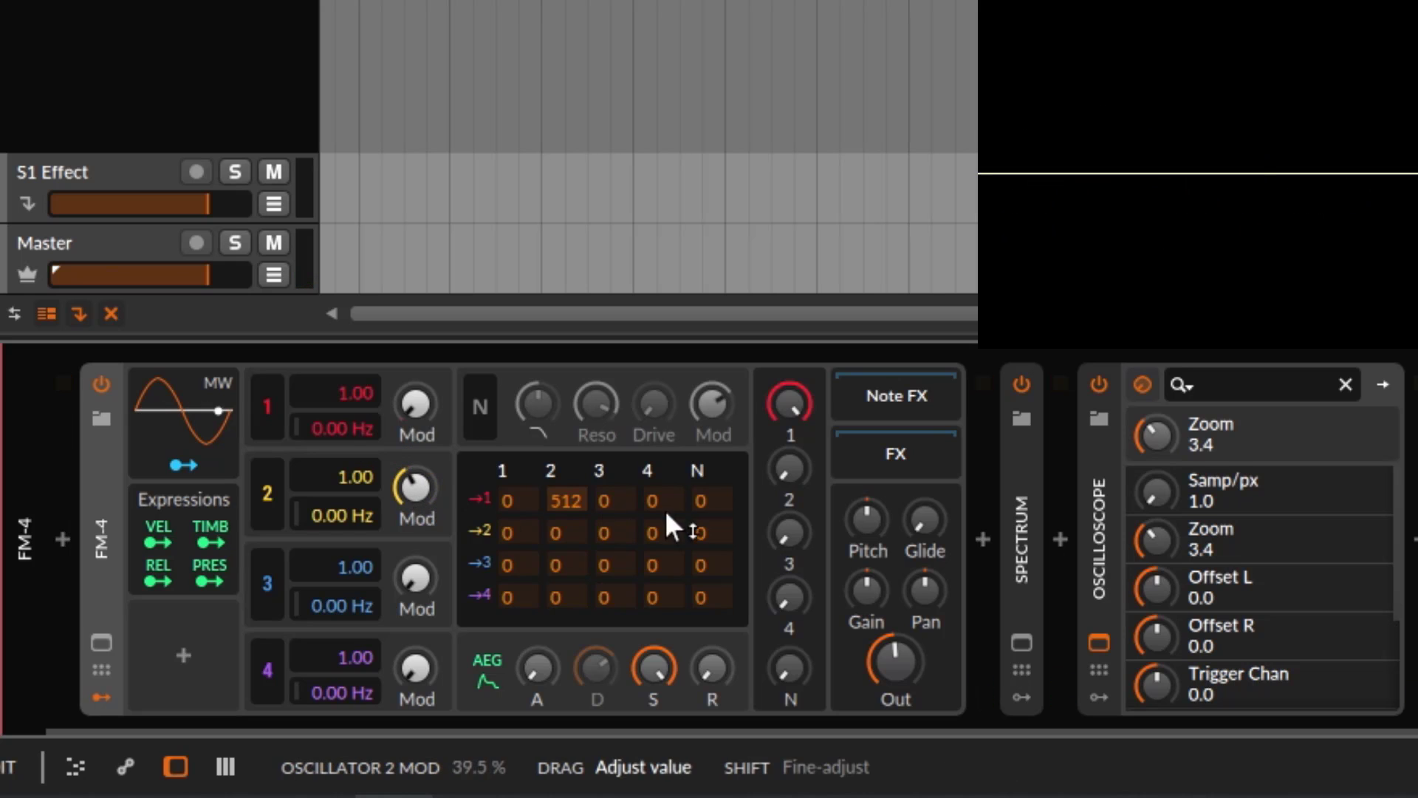
pyautogui.moveTo(576, 500); pyautogui.dragTo(577, 564)
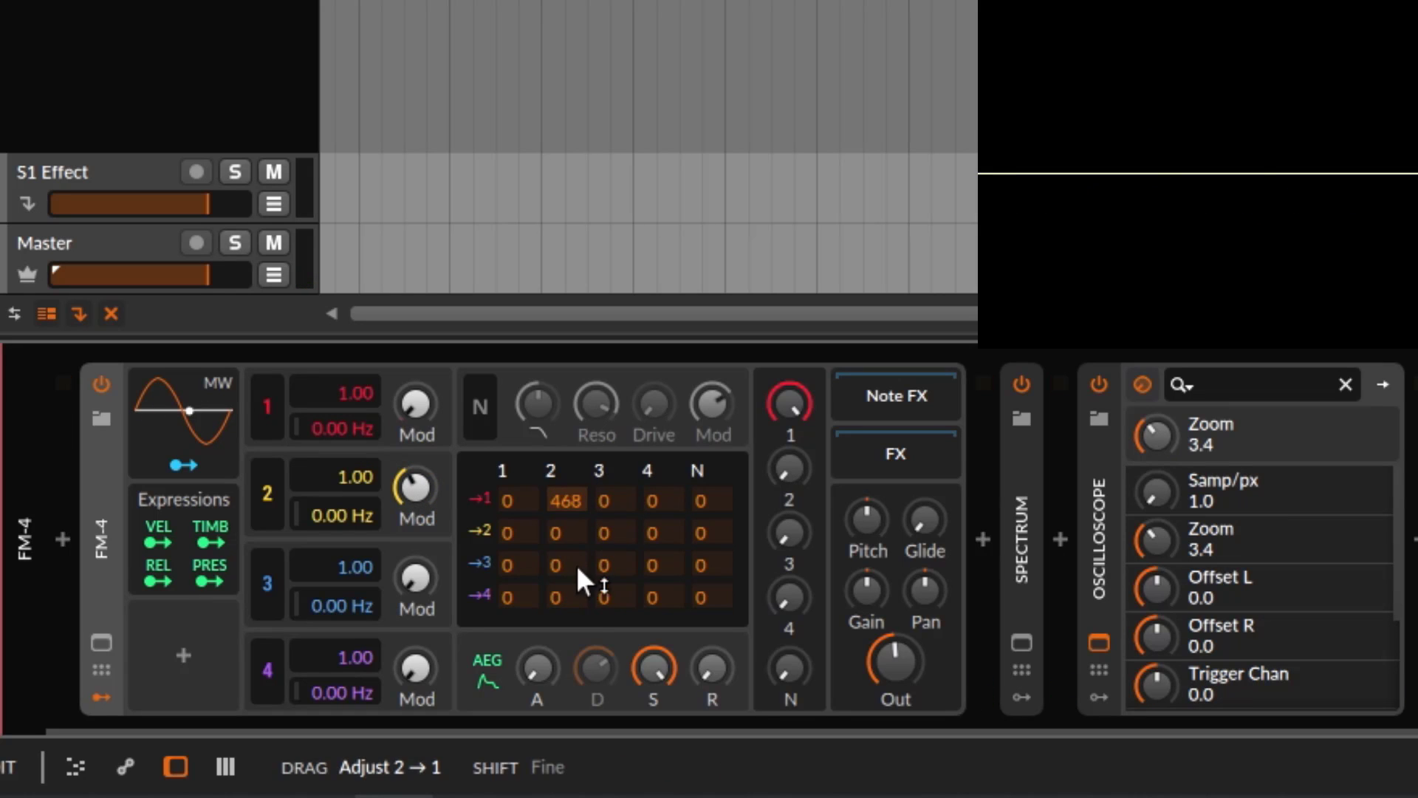
pyautogui.moveTo(587, 692); pyautogui.dragTo(592, 796)
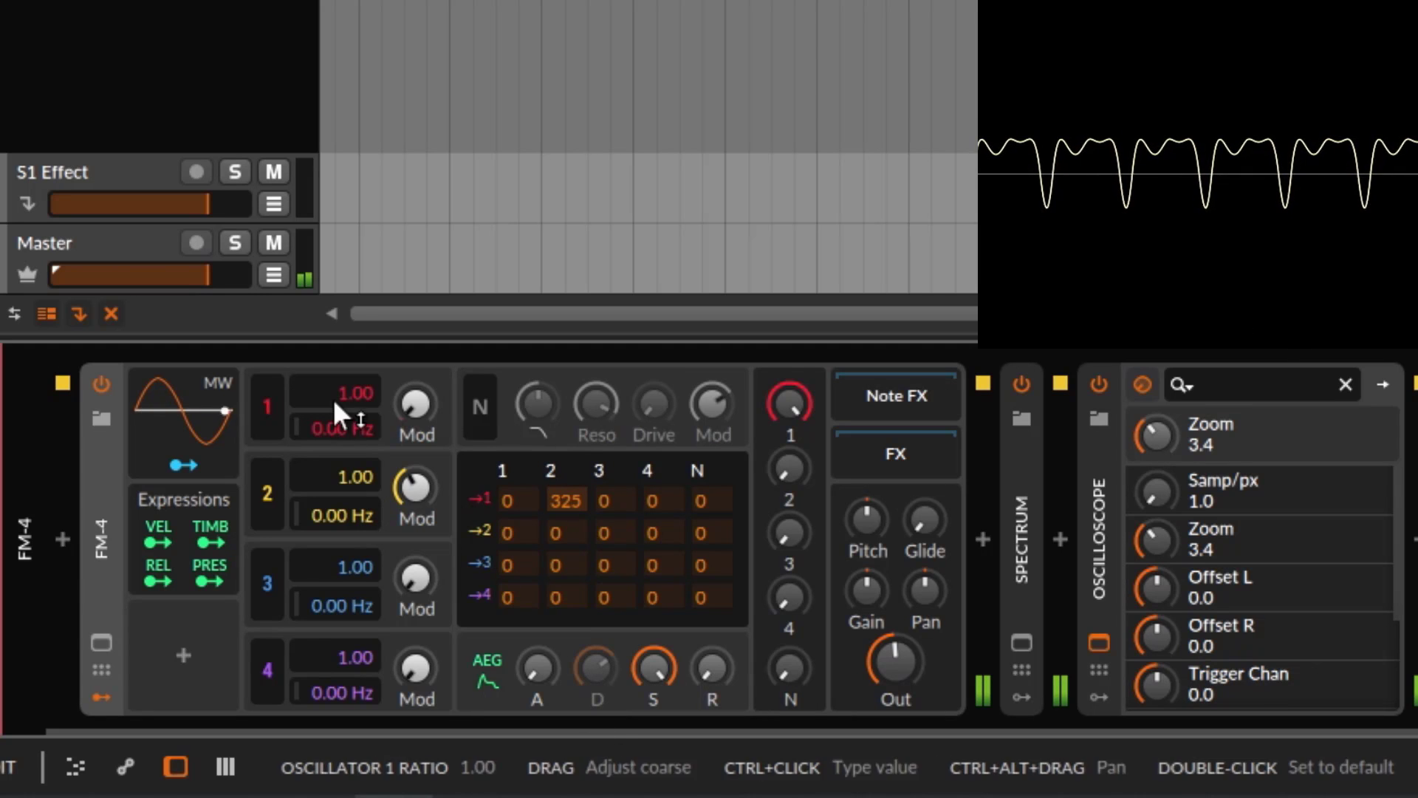
# Set oscillator 2's ratio to 2.00 and its modulation amount into oscillator 1 to 264, sweeping its Mod up and back down
pyautogui.moveTo(339, 474); pyautogui.dragTo(339, 450)
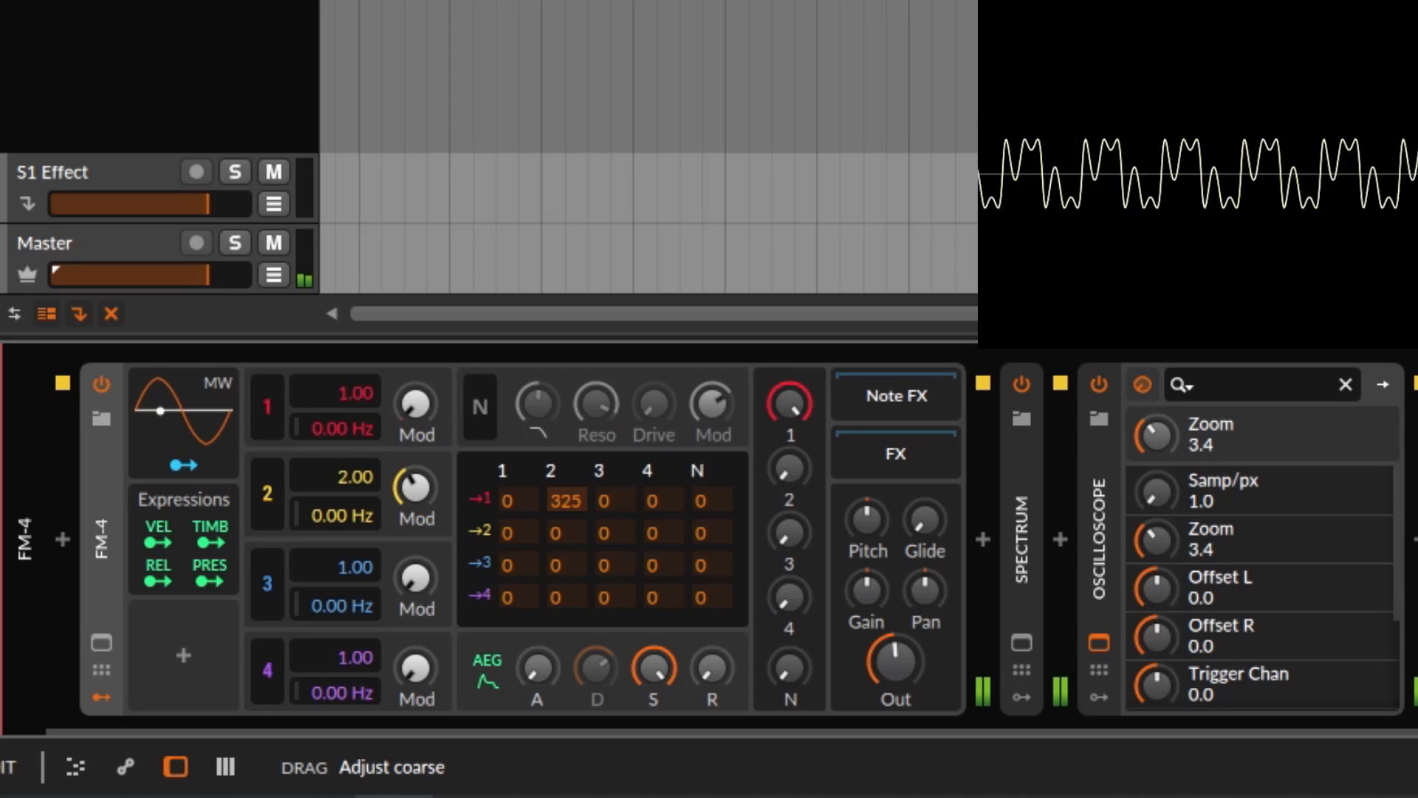
pyautogui.moveTo(415, 487); pyautogui.dragTo(415, 452)
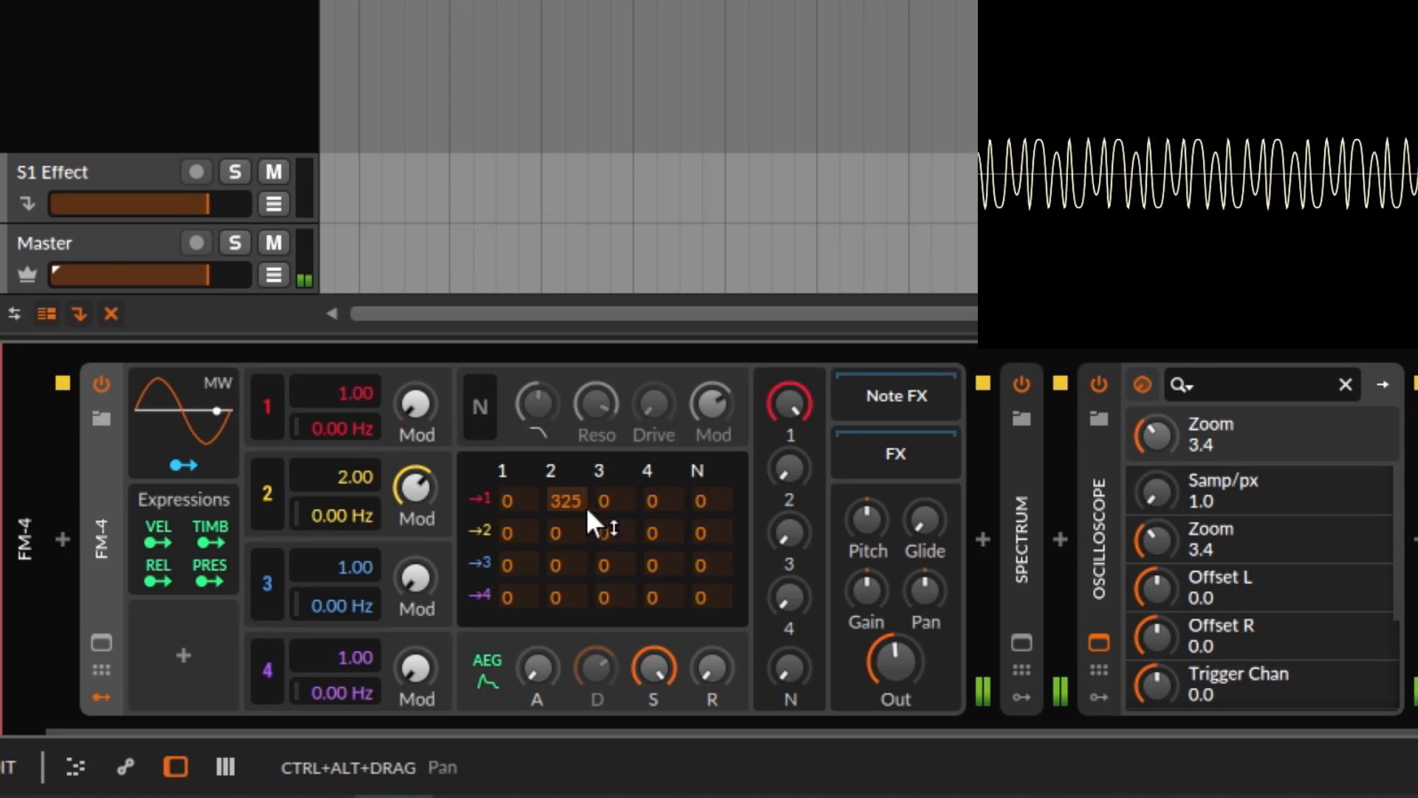
pyautogui.moveTo(583, 504); pyautogui.dragTo(579, 550)
pyautogui.moveTo(579, 619); pyautogui.dragTo(579, 624)
pyautogui.moveTo(429, 485); pyautogui.dragTo(429, 506)
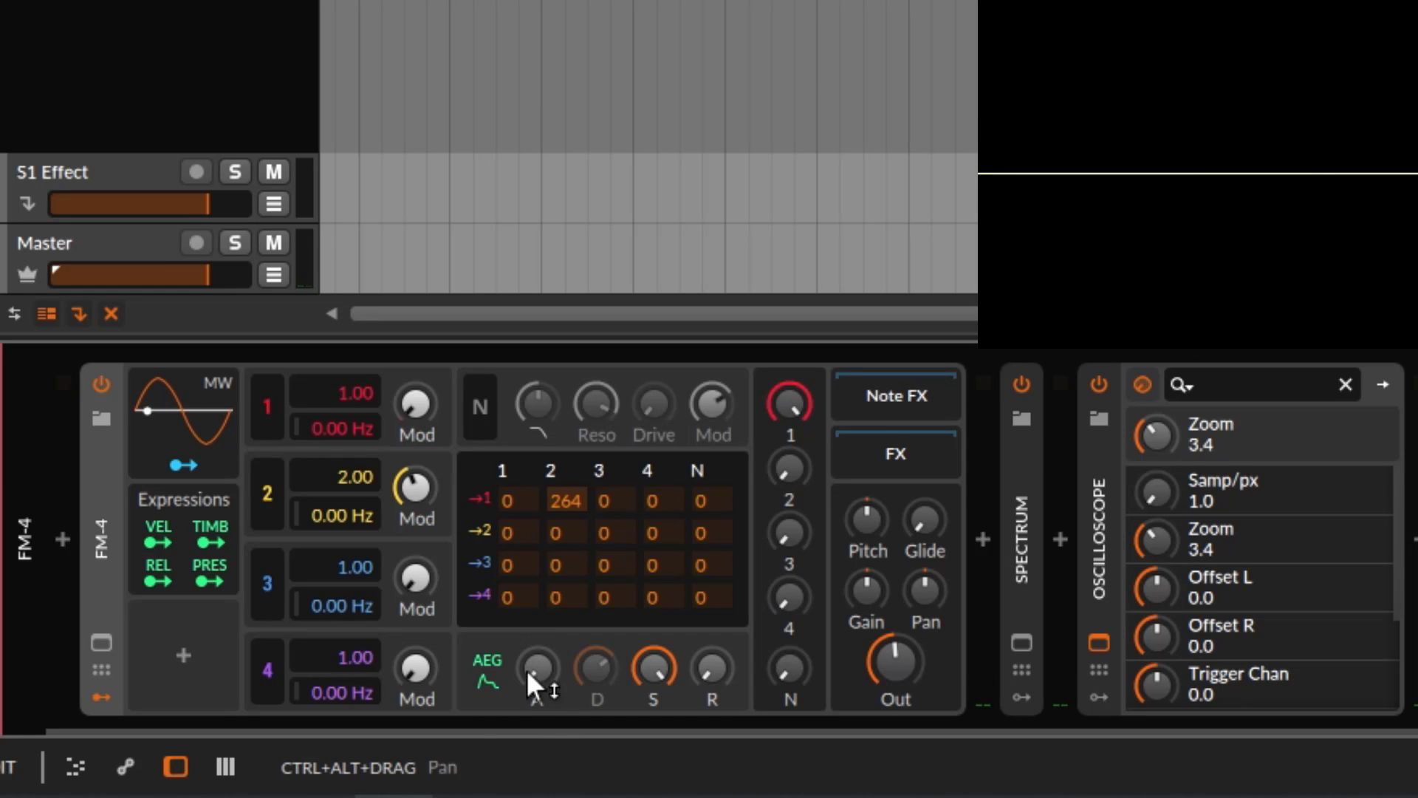
# Reset oscillator 2's ratio to 1.00 and fine-tune it down through 0.96 and 0.75 to 0.50
pyautogui.moveTo(344, 477); pyautogui.dragTo(344, 517)
pyautogui.doubleClick(344, 477)
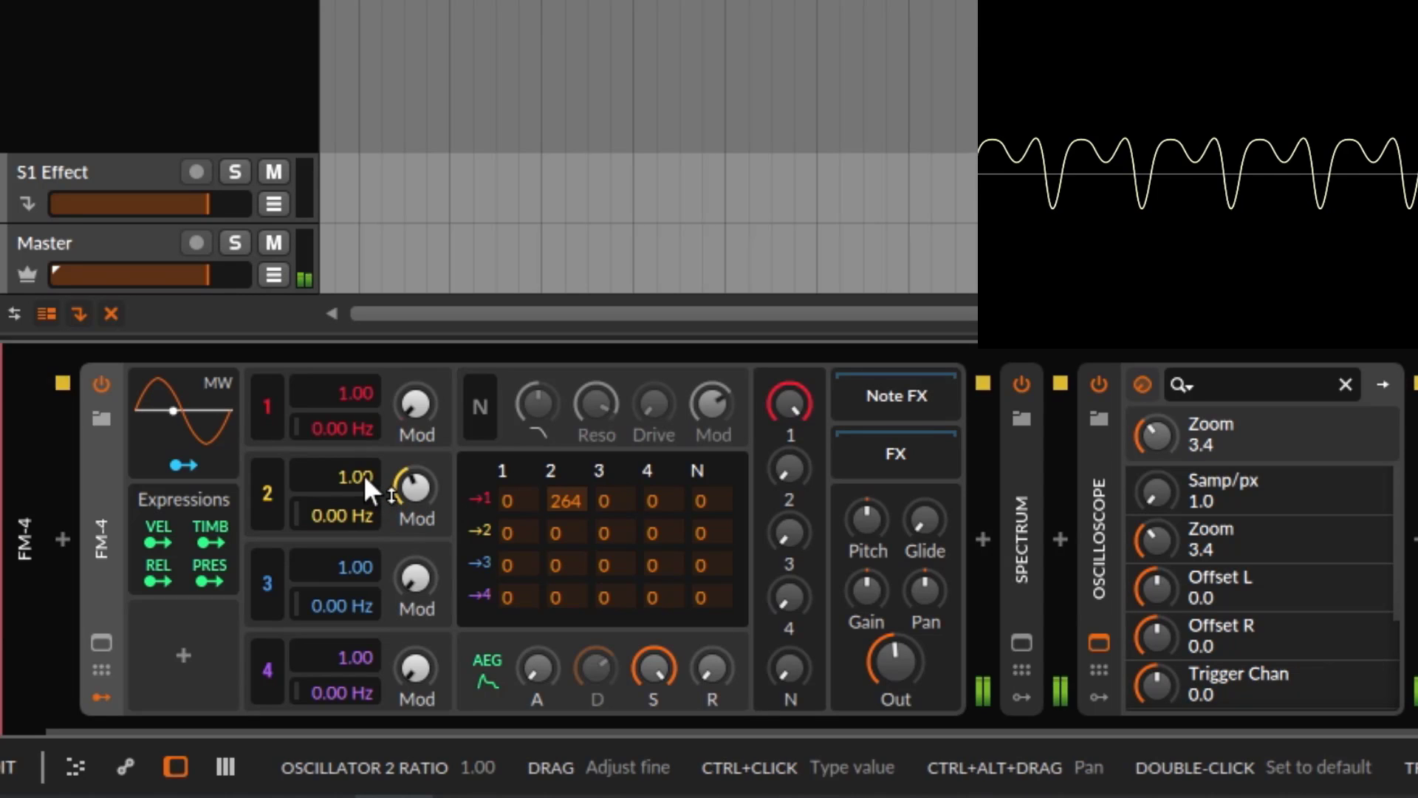
pyautogui.moveTo(363, 474); pyautogui.dragTo(363, 477)
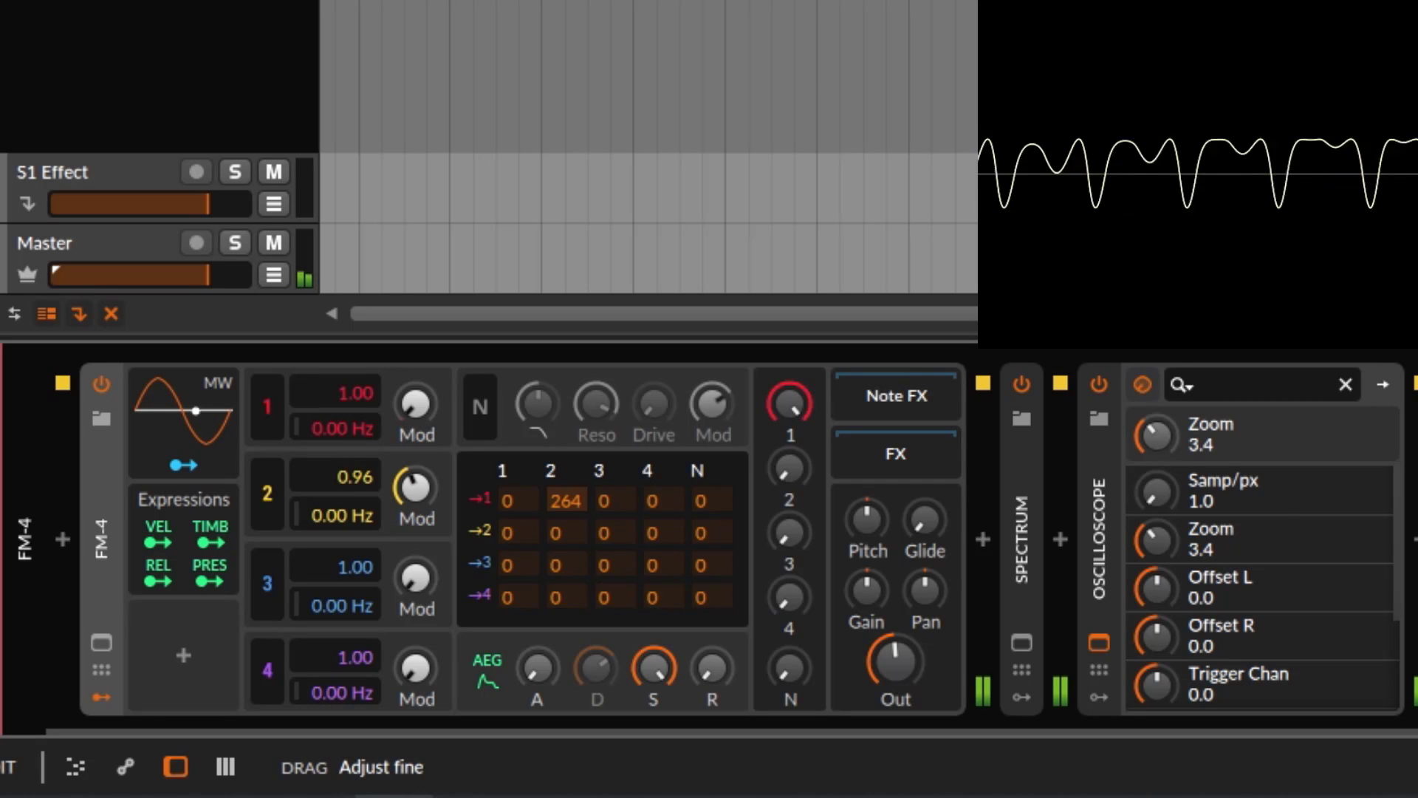
pyautogui.moveTo(364, 477); pyautogui.dragTo(363, 486)
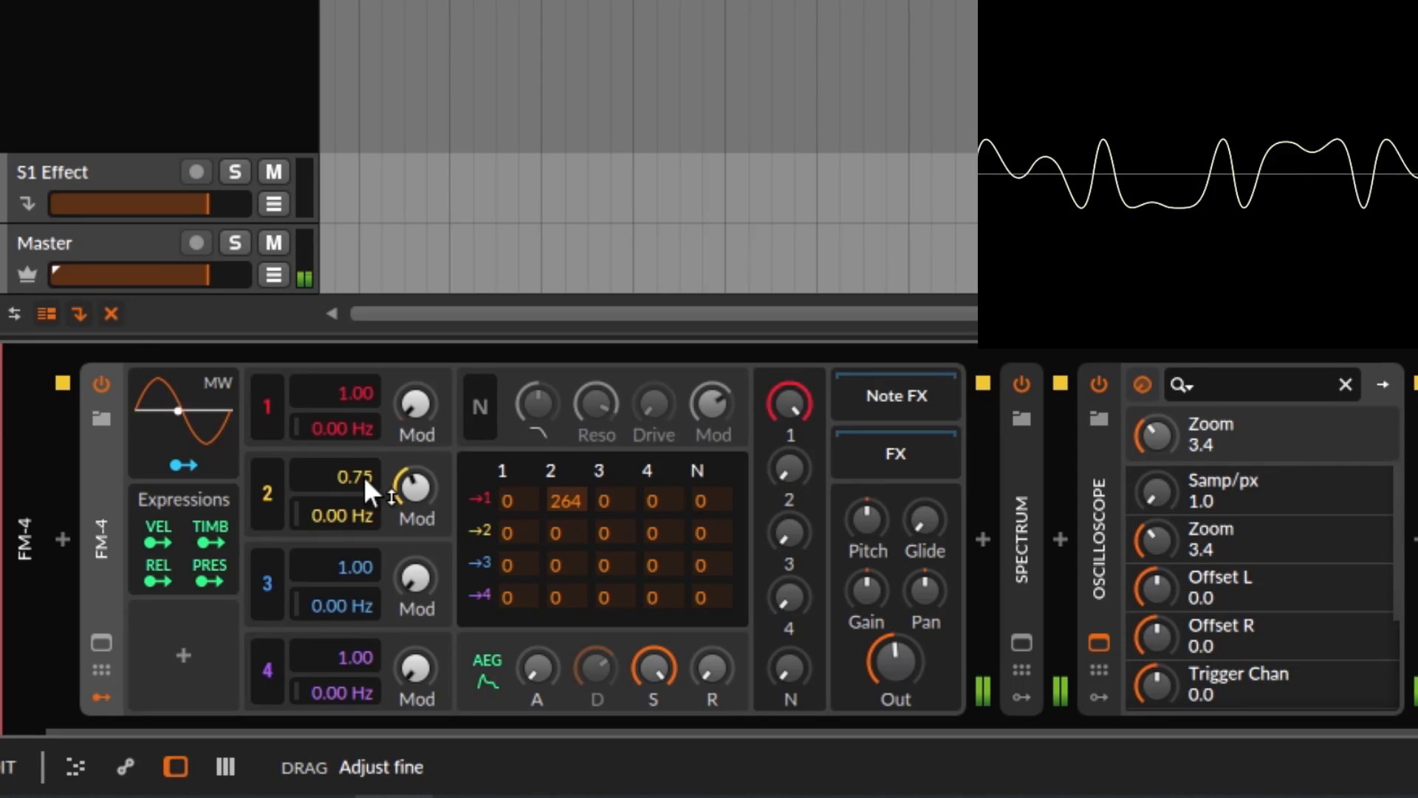
pyautogui.moveTo(370, 480); pyautogui.dragTo(370, 481)
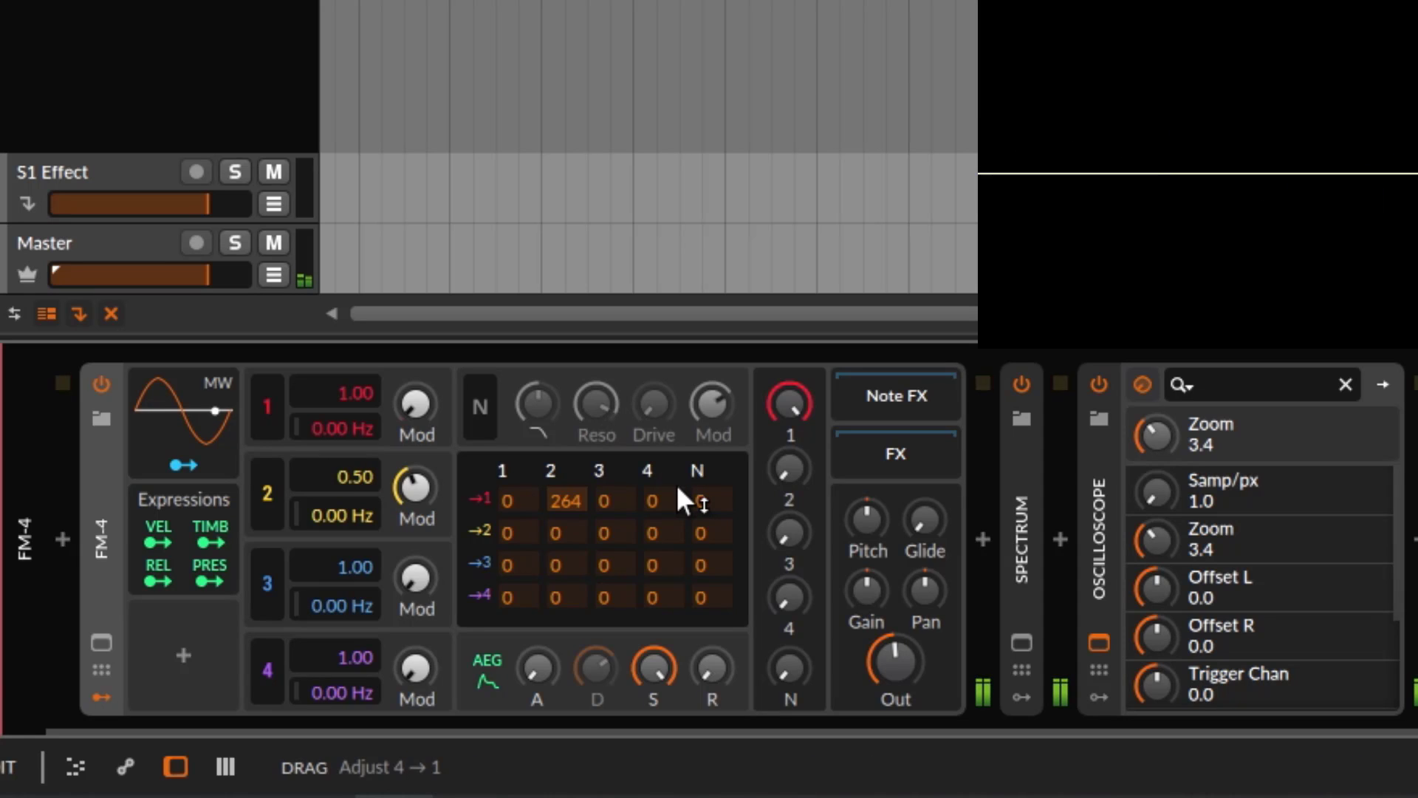
# Try oscillator 2 at ratios 1.07 and 1.44, and return its ratio to 1.00
pyautogui.moveTo(363, 476)
pyautogui.mouseDown()
pyautogui.moveTo(363, 457)
pyautogui.moveTo(371, 486)
pyautogui.mouseUp()
pyautogui.doubleClick(369, 488)
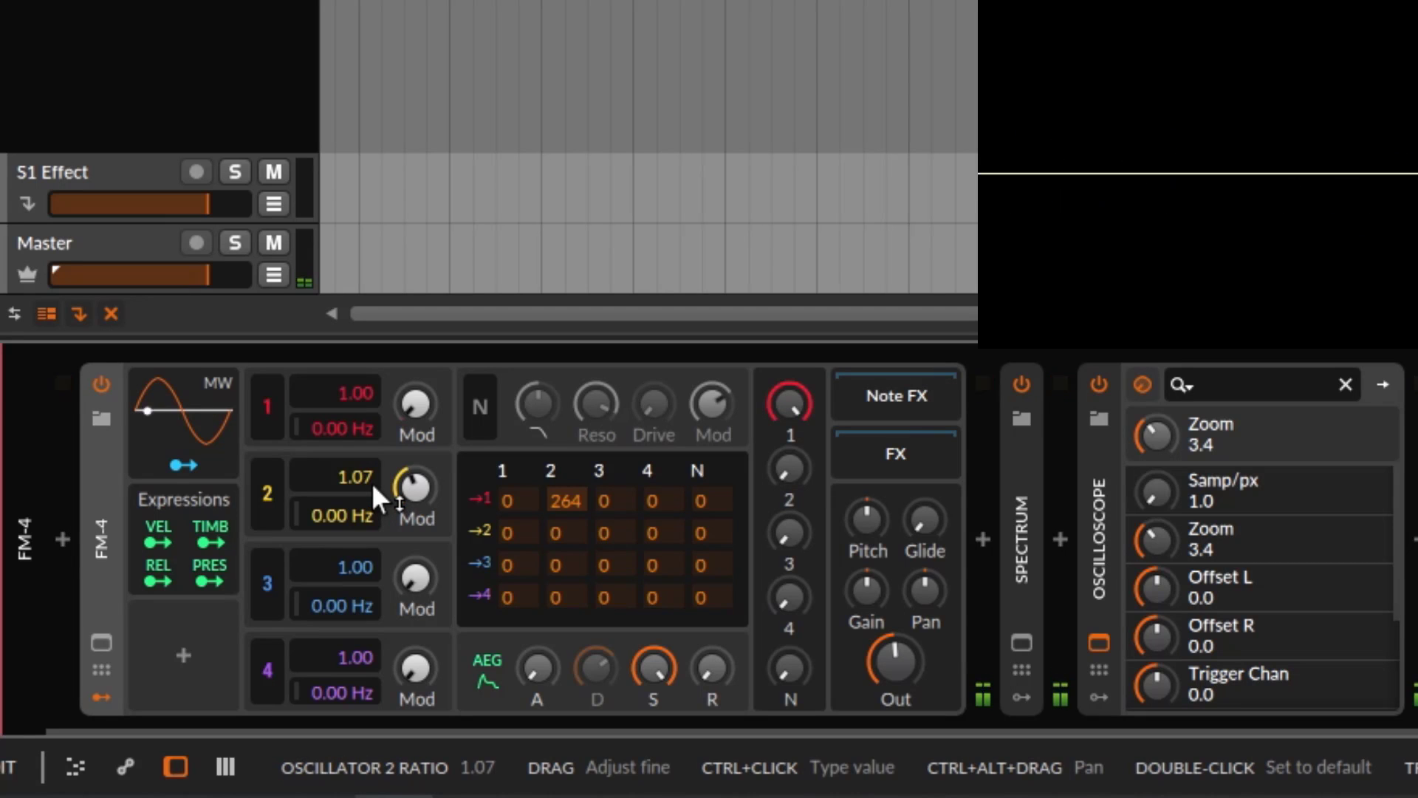
pyautogui.moveTo(369, 493); pyautogui.dragTo(369, 484)
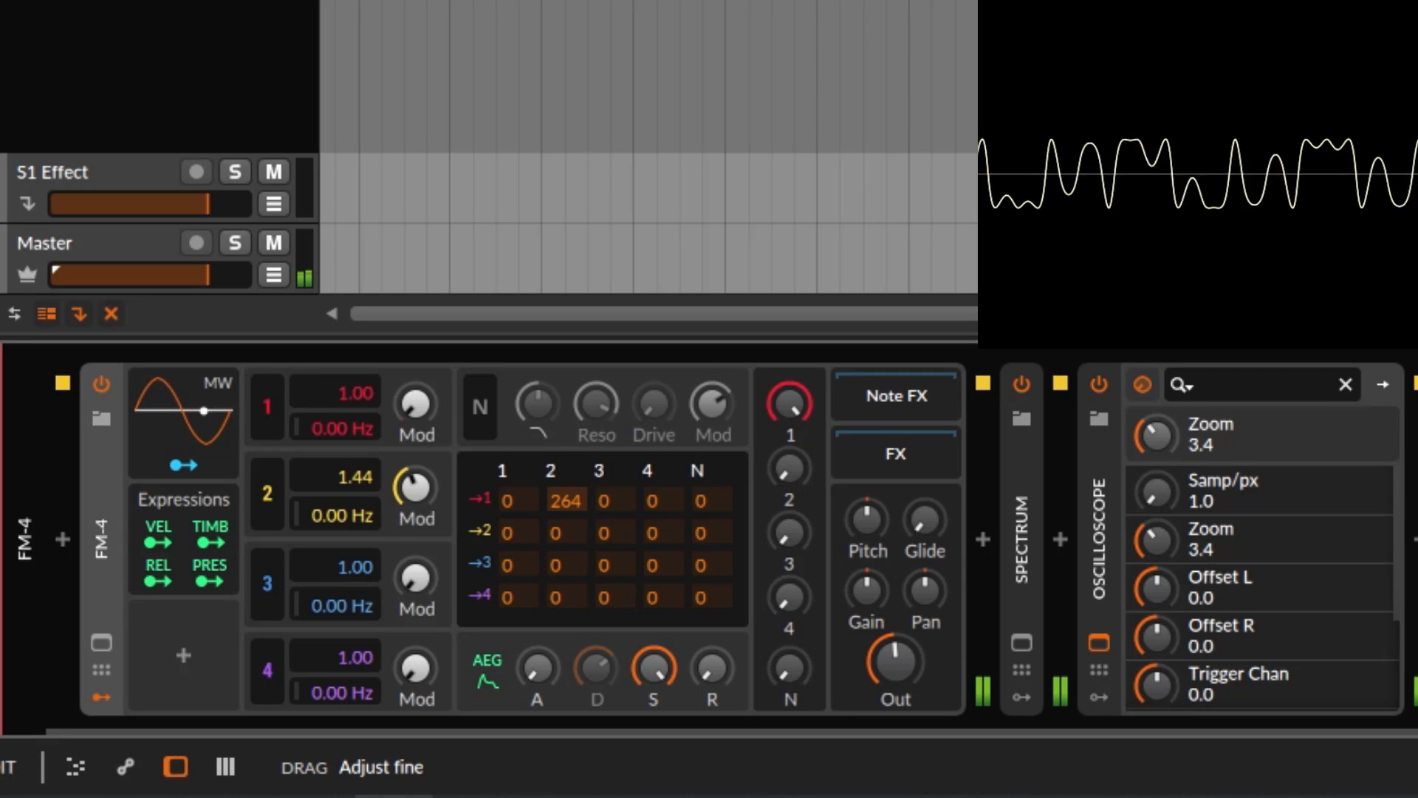
pyautogui.moveTo(370, 482); pyautogui.dragTo(369, 481)
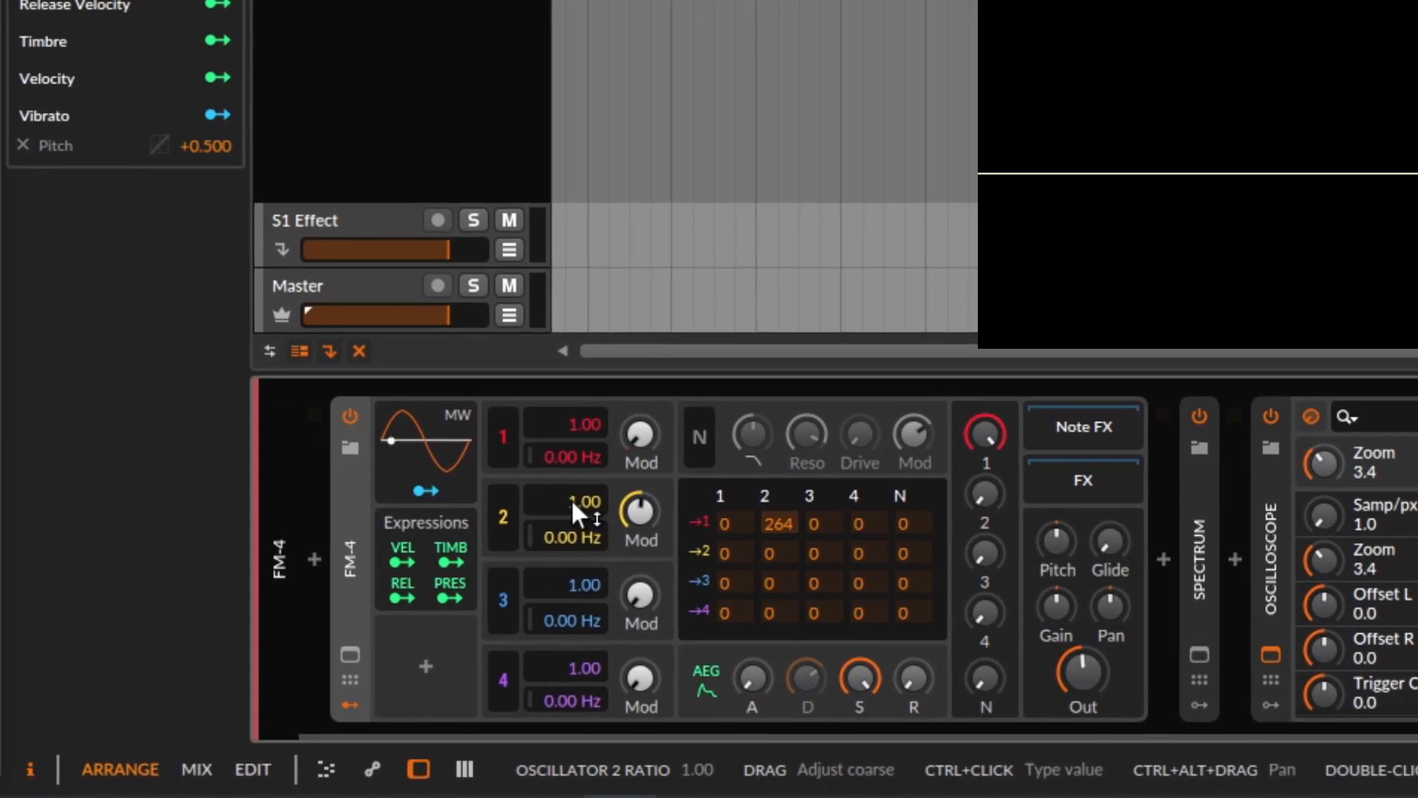
# Set oscillator 2's ratio to 4.00, its modulation amount into oscillator 1 to 236, and lower its Mod
pyautogui.moveTo(570, 502); pyautogui.dragTo(570, 487)
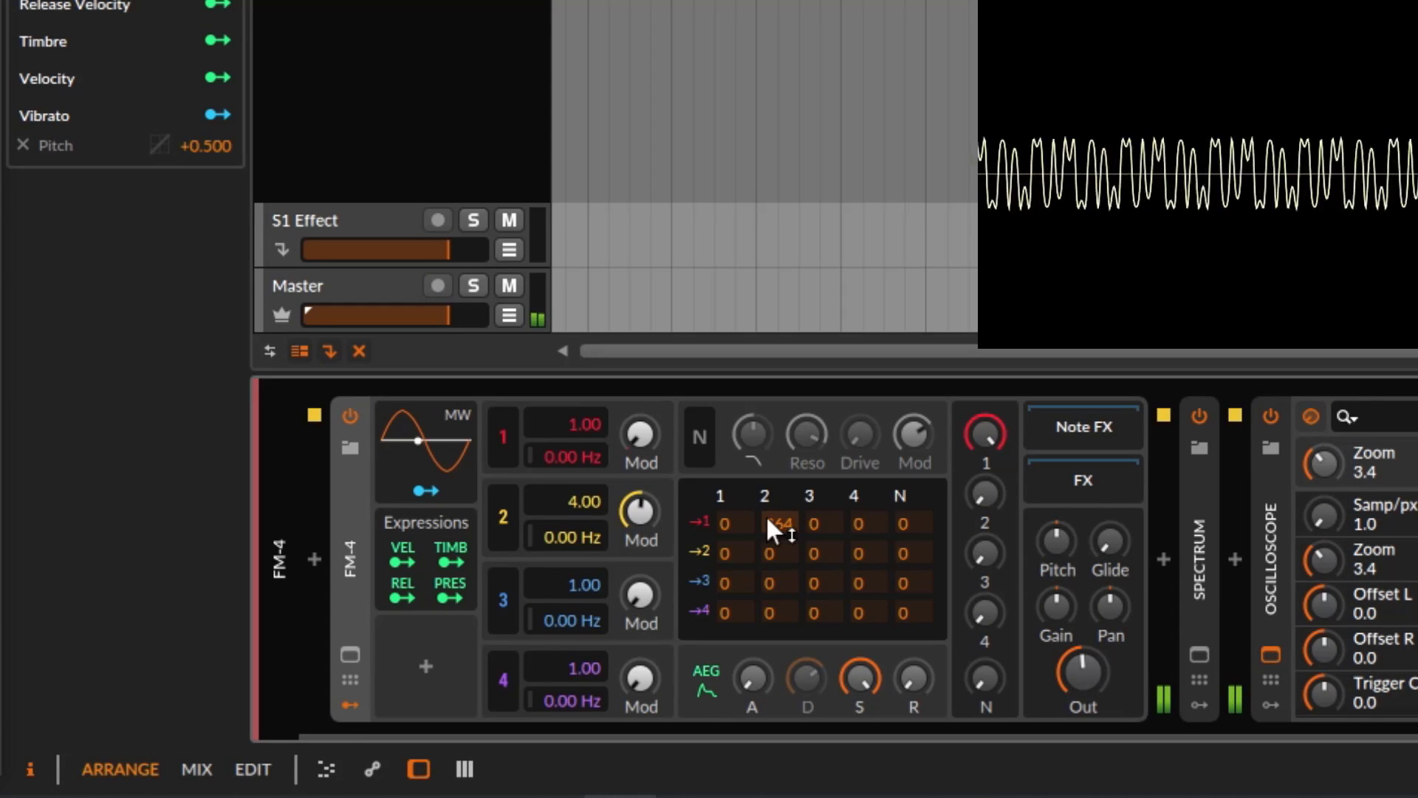
pyautogui.moveTo(773, 515); pyautogui.dragTo(640, 539)
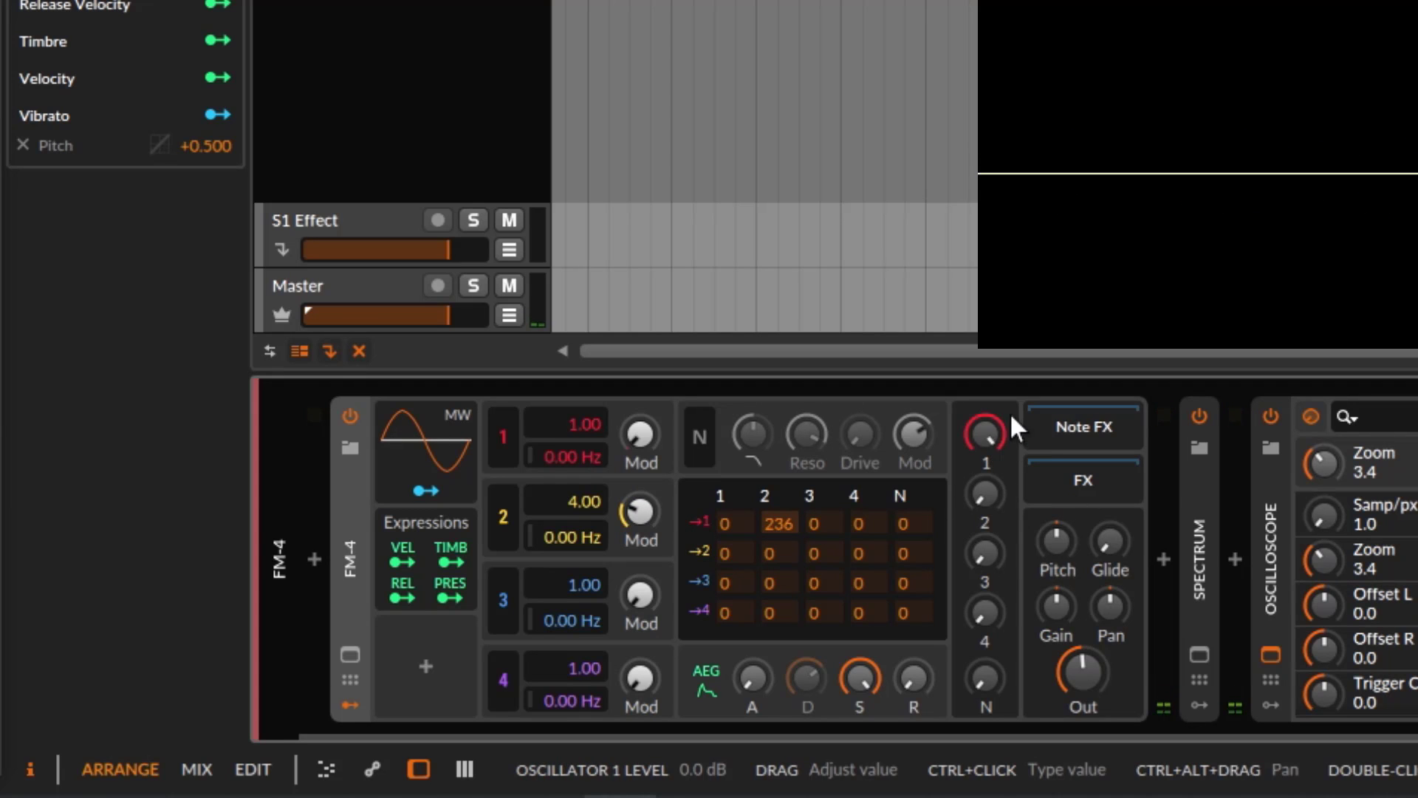
# Lower oscillator 1's level to minimum, raise oscillator 2's level to maximum and set oscillator 2's ratio to 5.00
pyautogui.moveTo(995, 418); pyautogui.dragTo(995, 428)
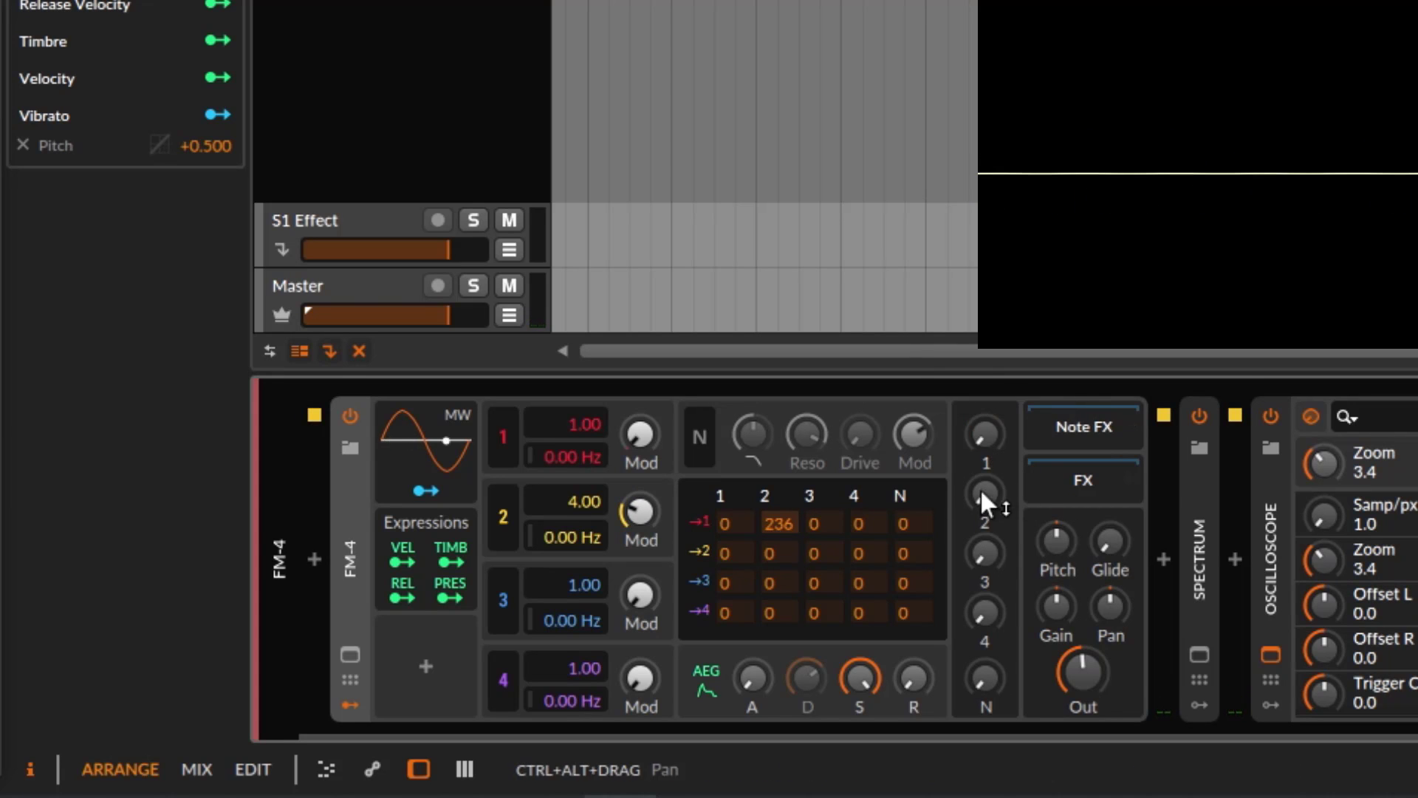
pyautogui.moveTo(981, 489); pyautogui.dragTo(963, 469)
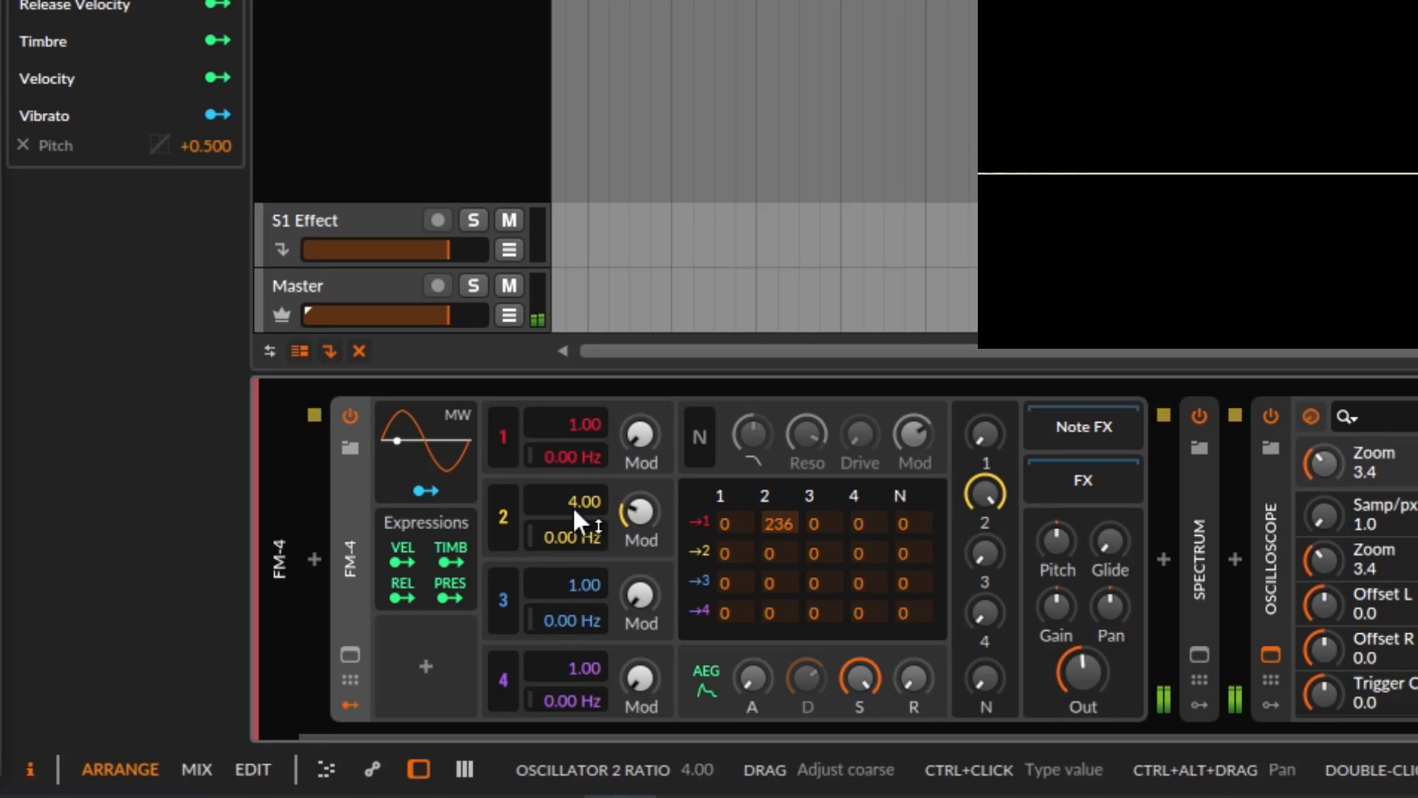
pyautogui.moveTo(574, 503); pyautogui.dragTo(575, 491)
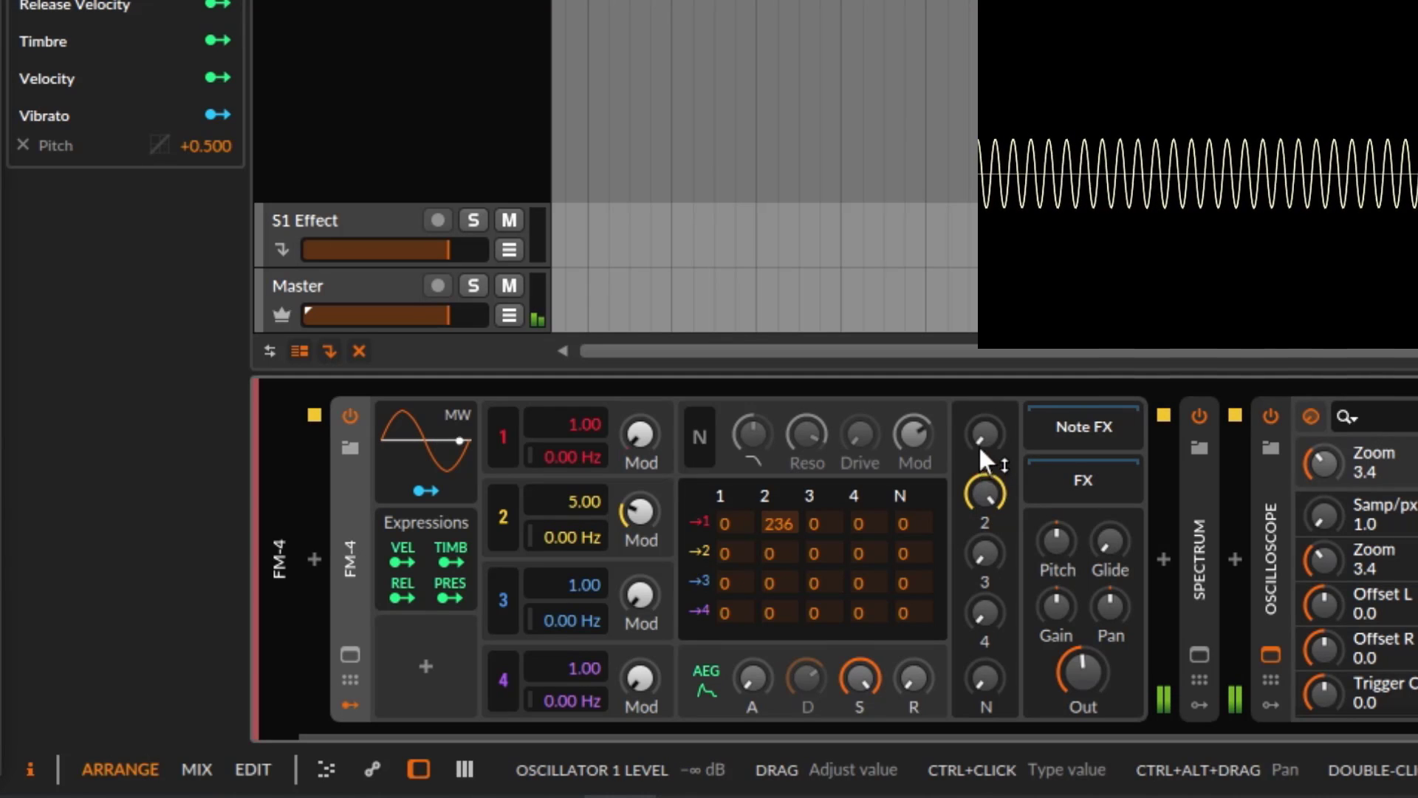
# Reduce oscillator 2's level partway and raise oscillator 1's level to blend the two oscillators
pyautogui.moveTo(985, 491); pyautogui.dragTo(984, 509)
pyautogui.moveTo(985, 434); pyautogui.dragTo(985, 399)
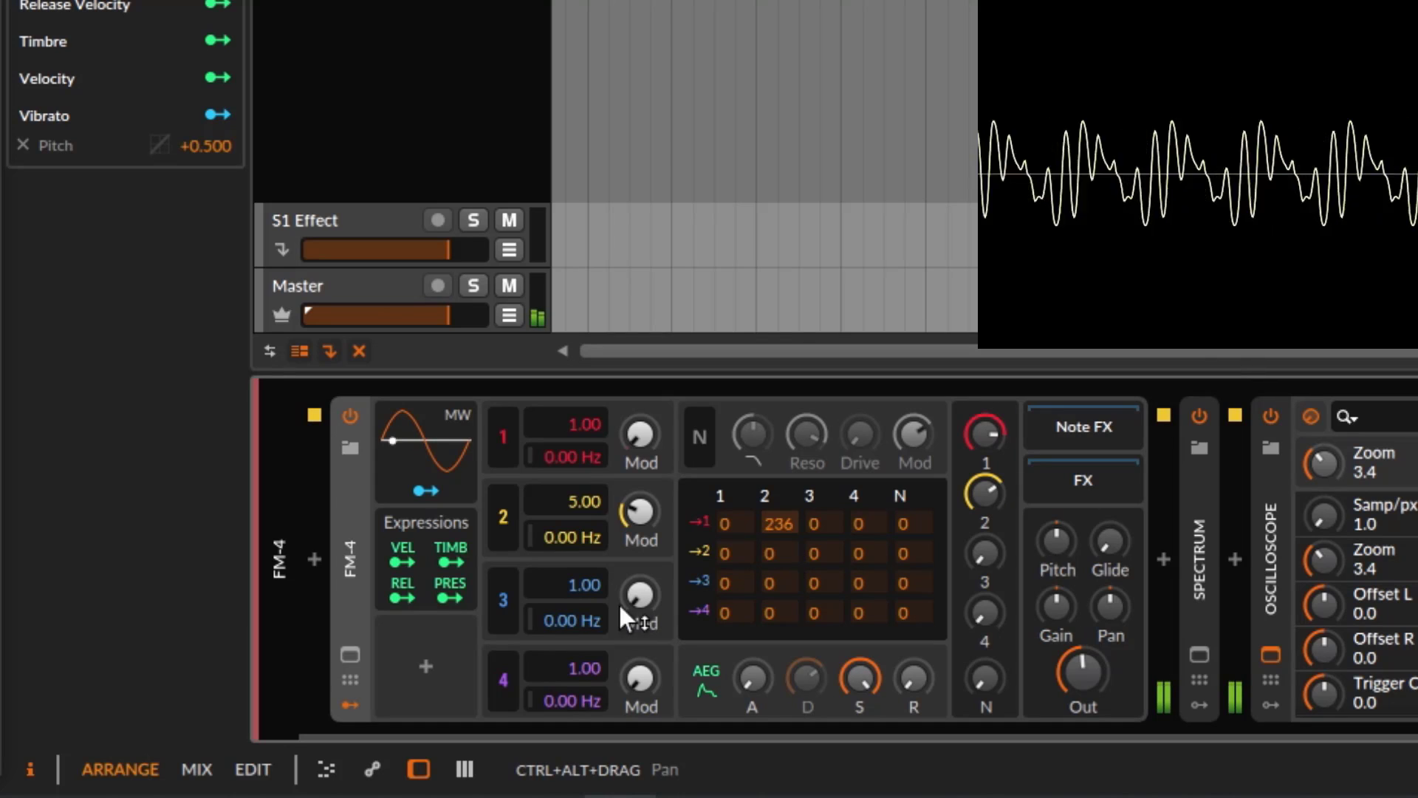
# Raise oscillator 3's level and lower the levels of oscillators 1 and 2 to minimum, leaving only oscillator 3 audible
pyautogui.moveTo(994, 557)
pyautogui.mouseDown()
pyautogui.moveTo(993, 521)
pyautogui.moveTo(986, 561)
pyautogui.mouseUp()
pyautogui.moveTo(985, 432); pyautogui.dragTo(986, 488)
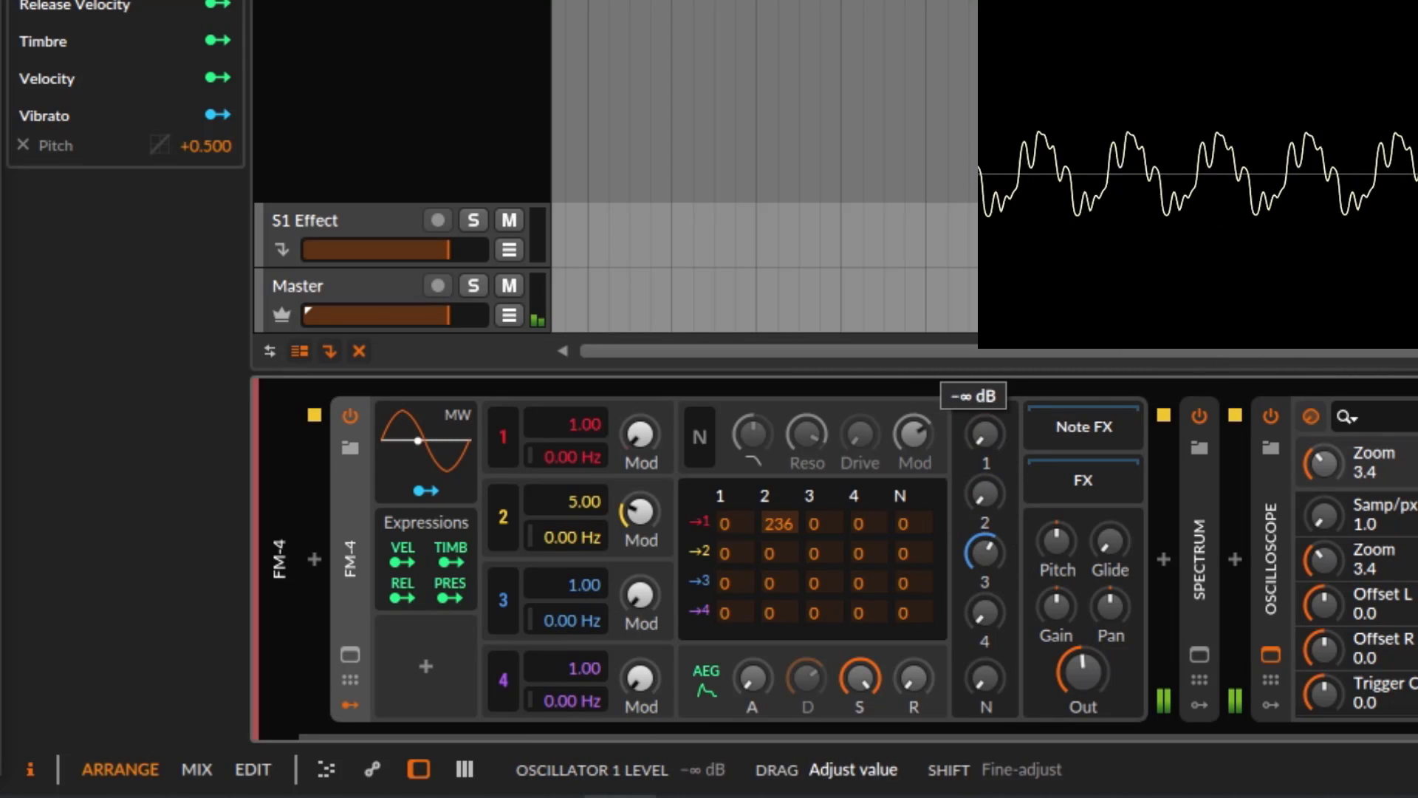
pyautogui.moveTo(985, 552); pyautogui.dragTo(985, 530)
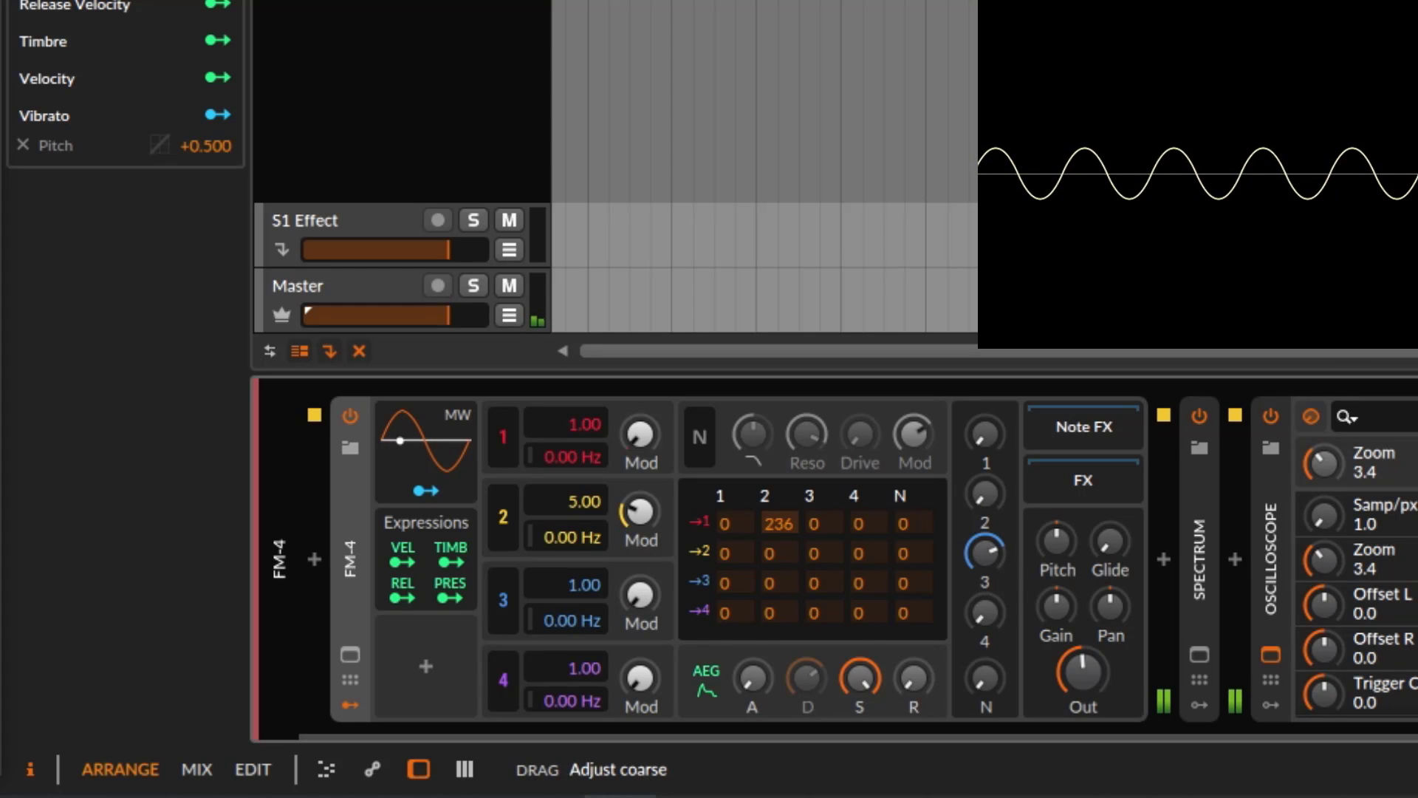
# Set oscillator 3's ratio to 7.00, its modulation amount into oscillator 1 to 126, and raise its Mod
pyautogui.moveTo(583, 585); pyautogui.dragTo(583, 554)
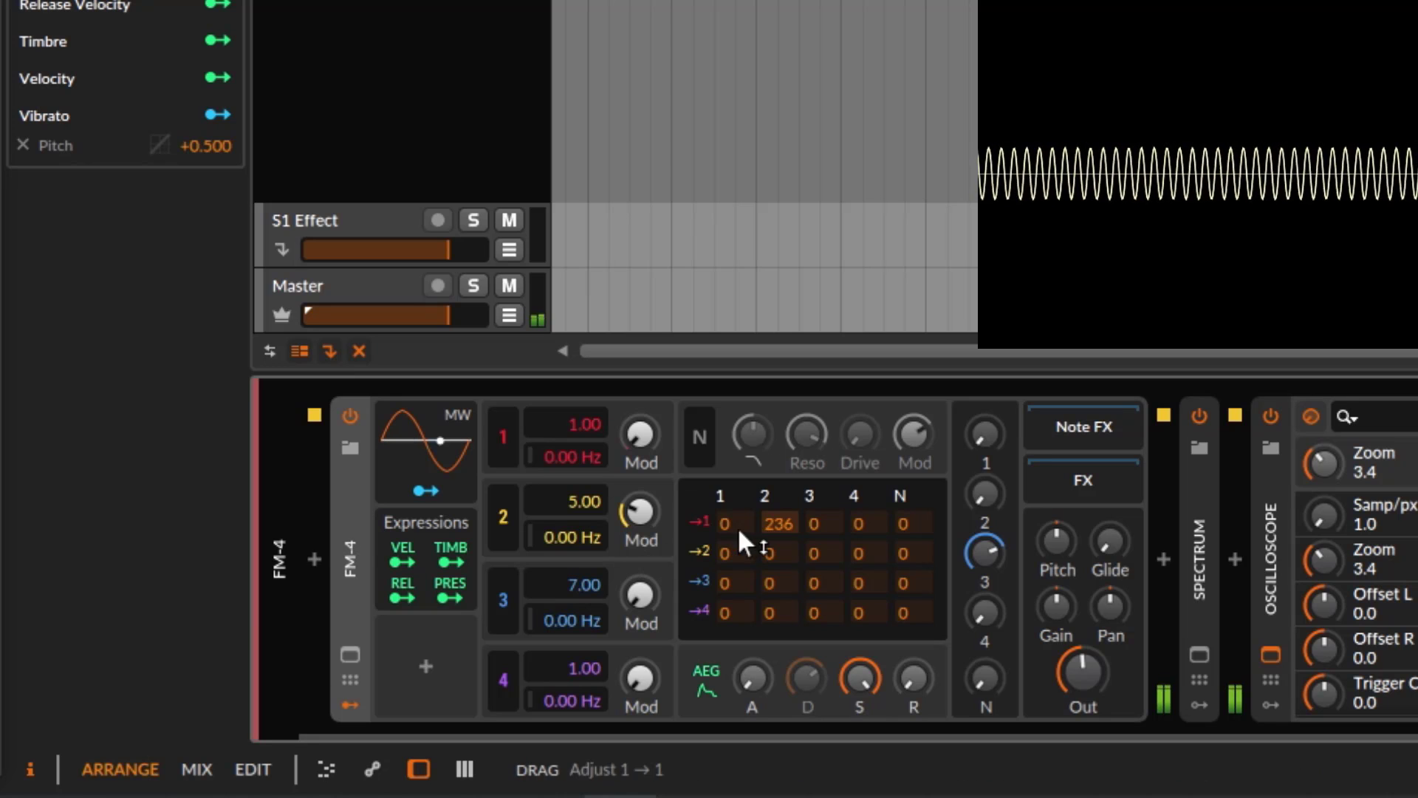
pyautogui.moveTo(826, 521); pyautogui.dragTo(844, 333)
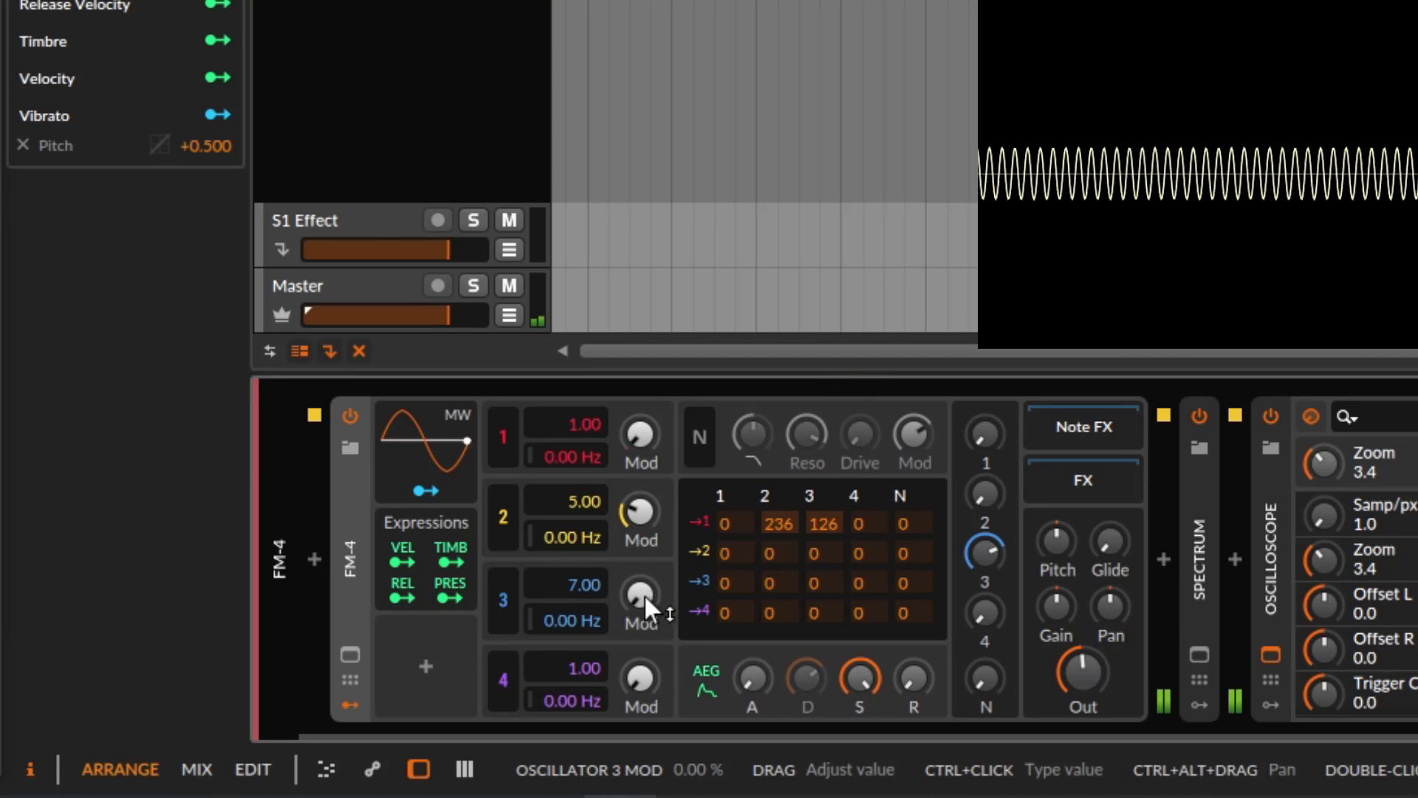
pyautogui.moveTo(640, 594); pyautogui.dragTo(639, 550)
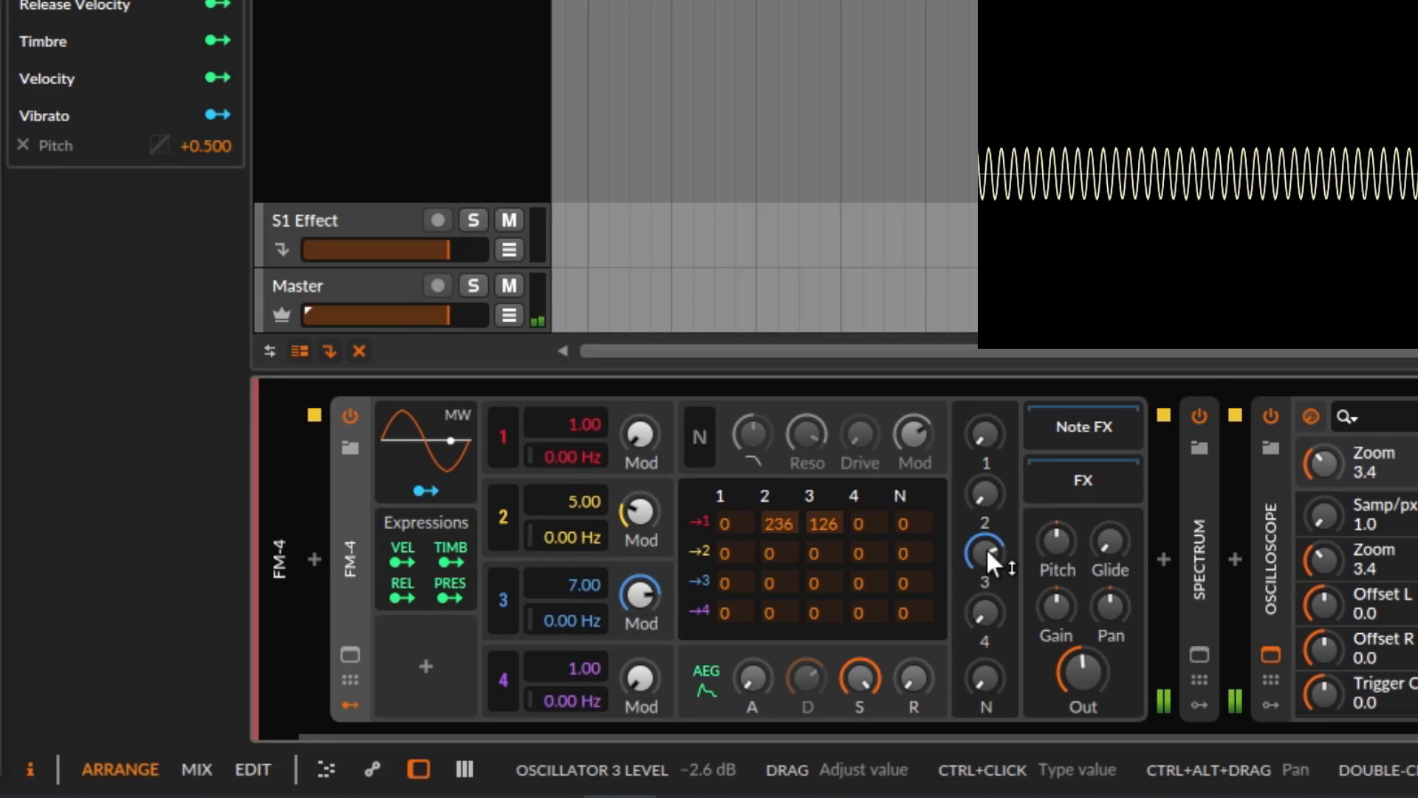
# Set oscillator 3's modulation into oscillator 1 to 122 and leave only oscillator 1 audible at maximum level
pyautogui.moveTo(986, 547); pyautogui.dragTo(986, 598)
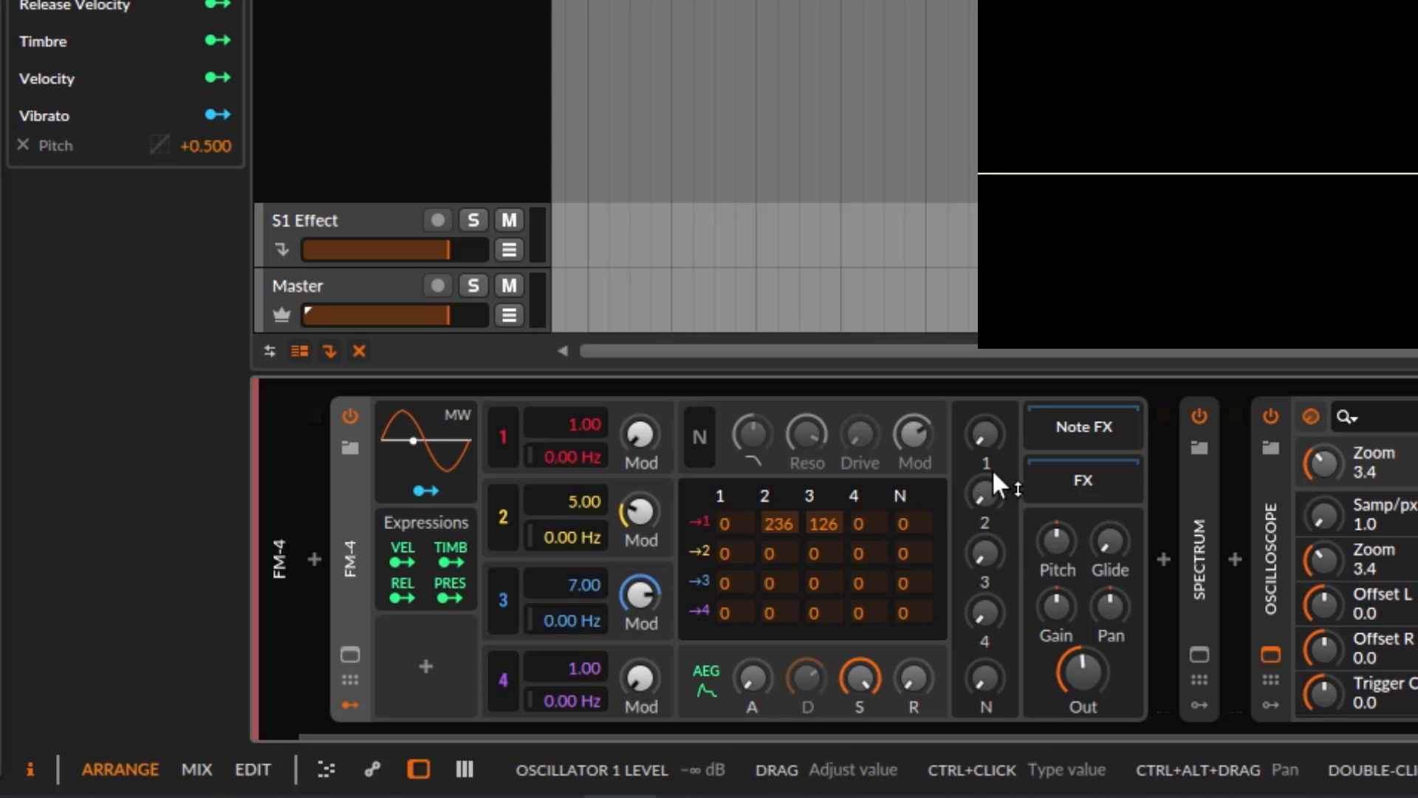
pyautogui.moveTo(988, 477); pyautogui.dragTo(988, 440)
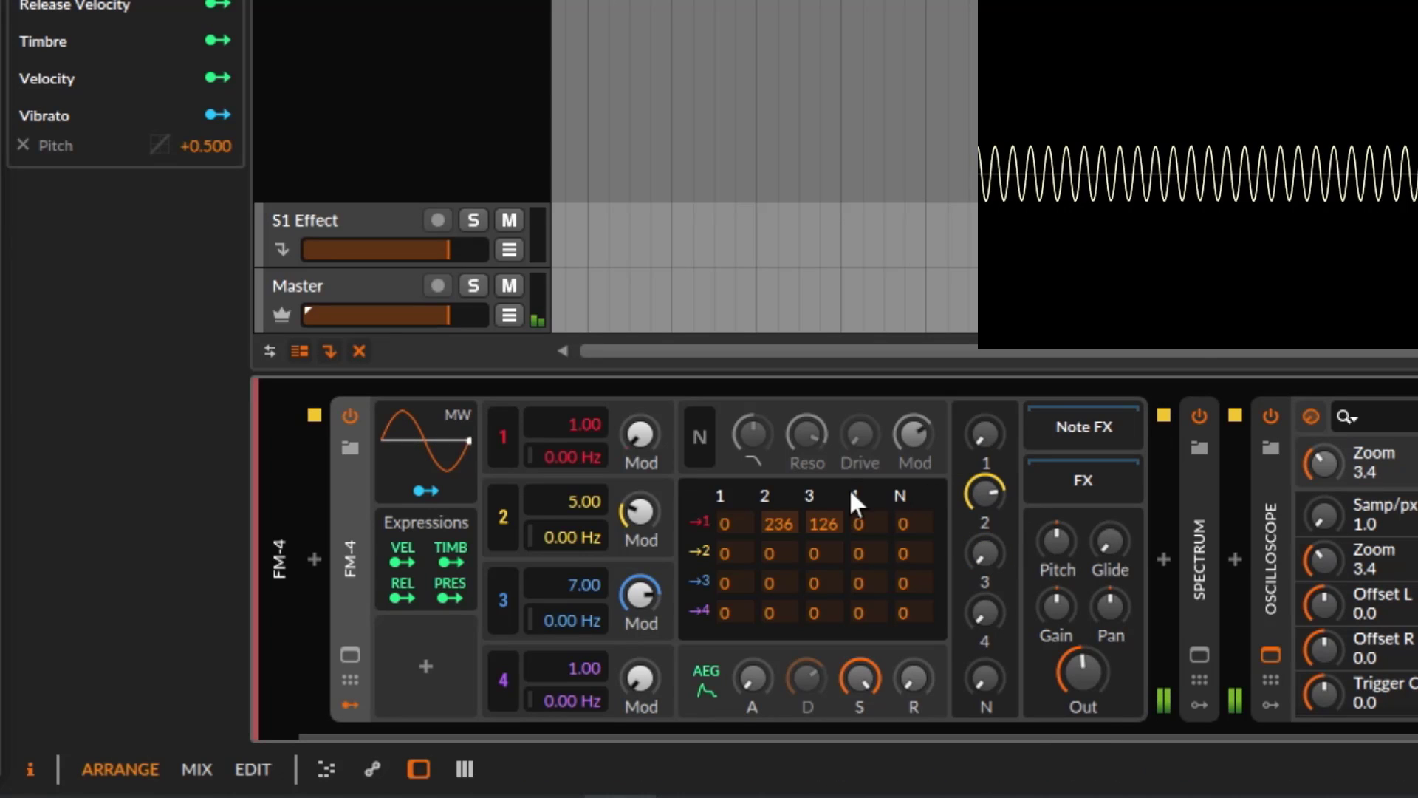
pyautogui.moveTo(825, 524); pyautogui.dragTo(823, 592)
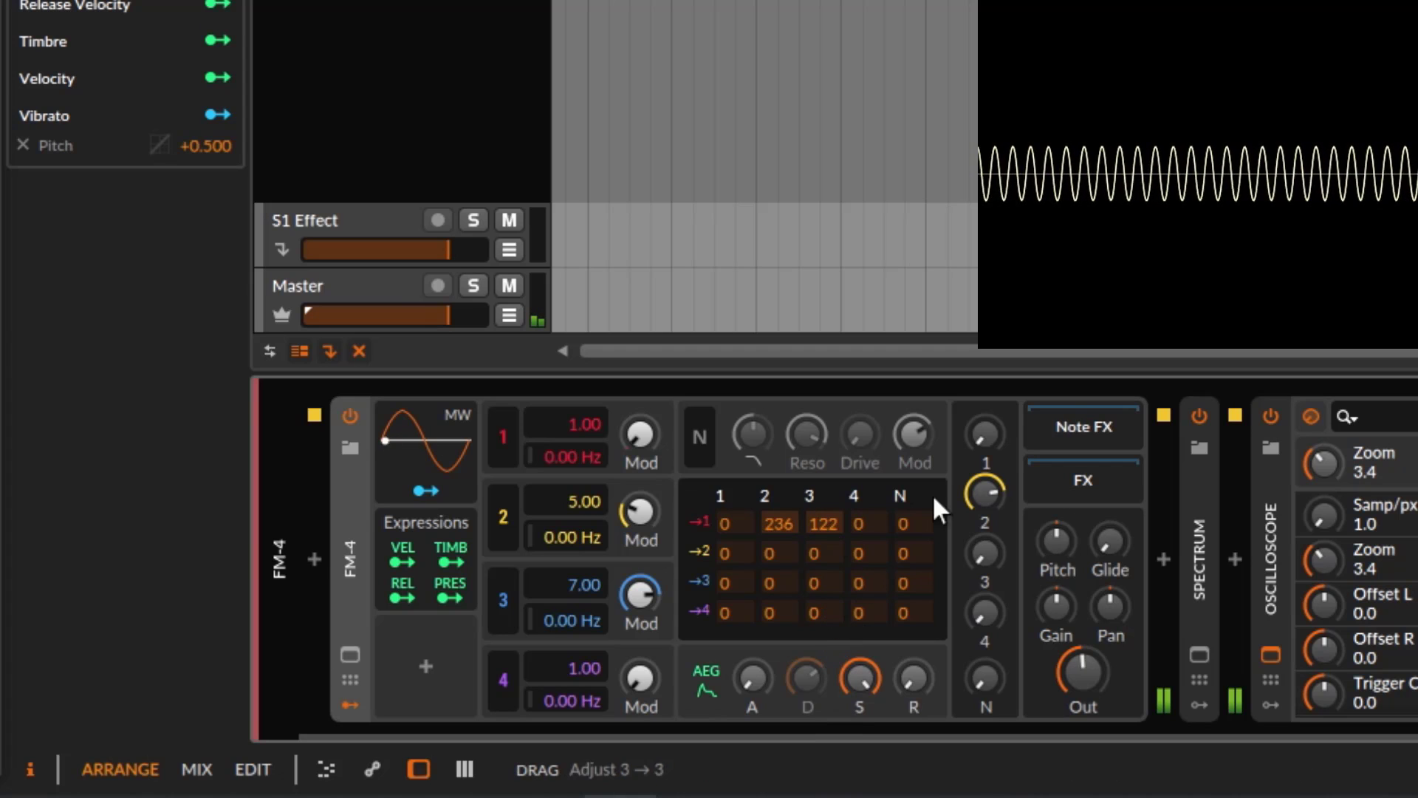
pyautogui.moveTo(982, 459); pyautogui.dragTo(982, 424)
pyautogui.moveTo(986, 497)
pyautogui.mouseDown()
pyautogui.moveTo(987, 517)
pyautogui.moveTo(993, 504)
pyautogui.mouseUp()
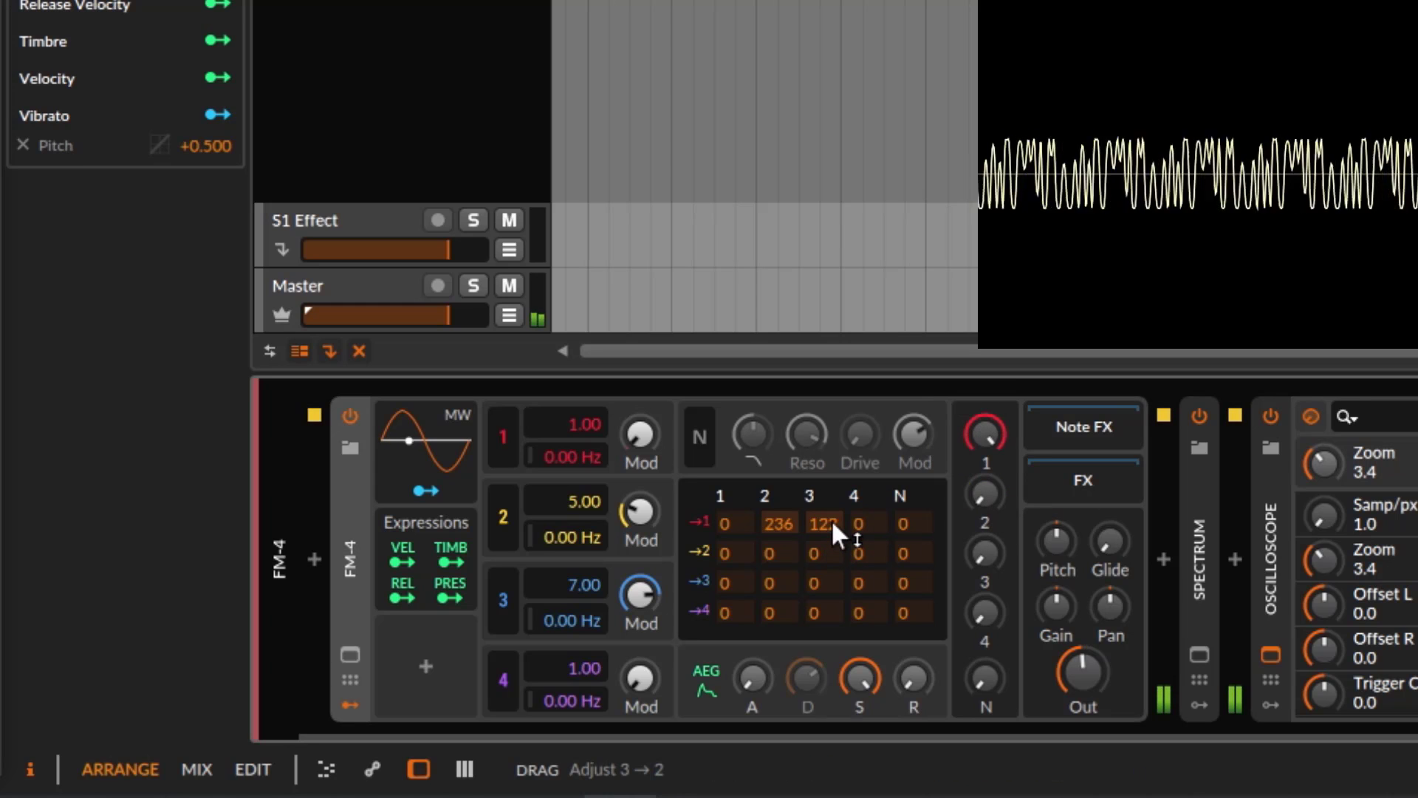
# Set the modulation into oscillator 1 to 94 from oscillator 2 and 64 from oscillator 3, and raise both modulators' levels partway
pyautogui.moveTo(832, 515); pyautogui.dragTo(833, 535)
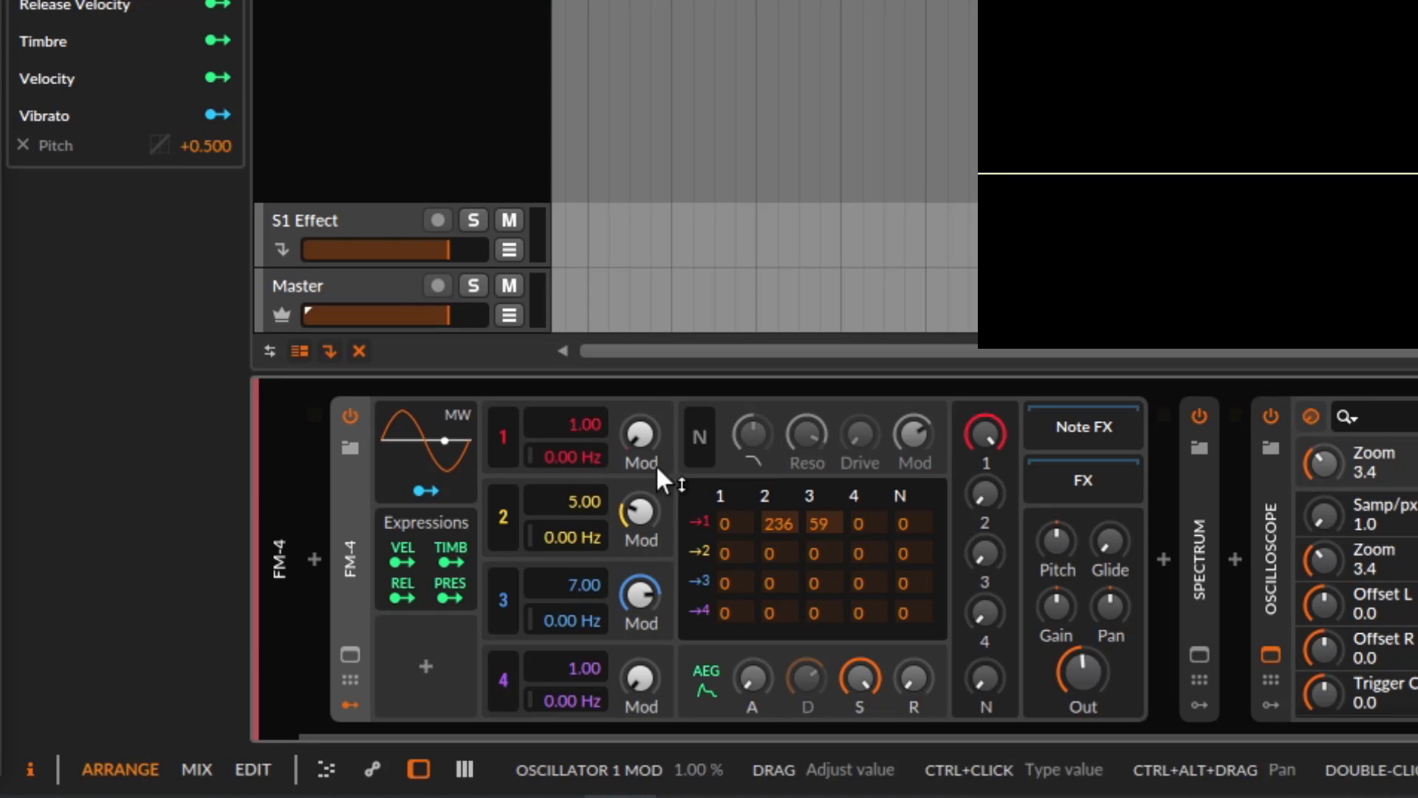
pyautogui.moveTo(826, 525)
pyautogui.mouseDown()
pyautogui.moveTo(825, 587)
pyautogui.moveTo(834, 550)
pyautogui.mouseUp()
pyautogui.moveTo(764, 520); pyautogui.dragTo(786, 729)
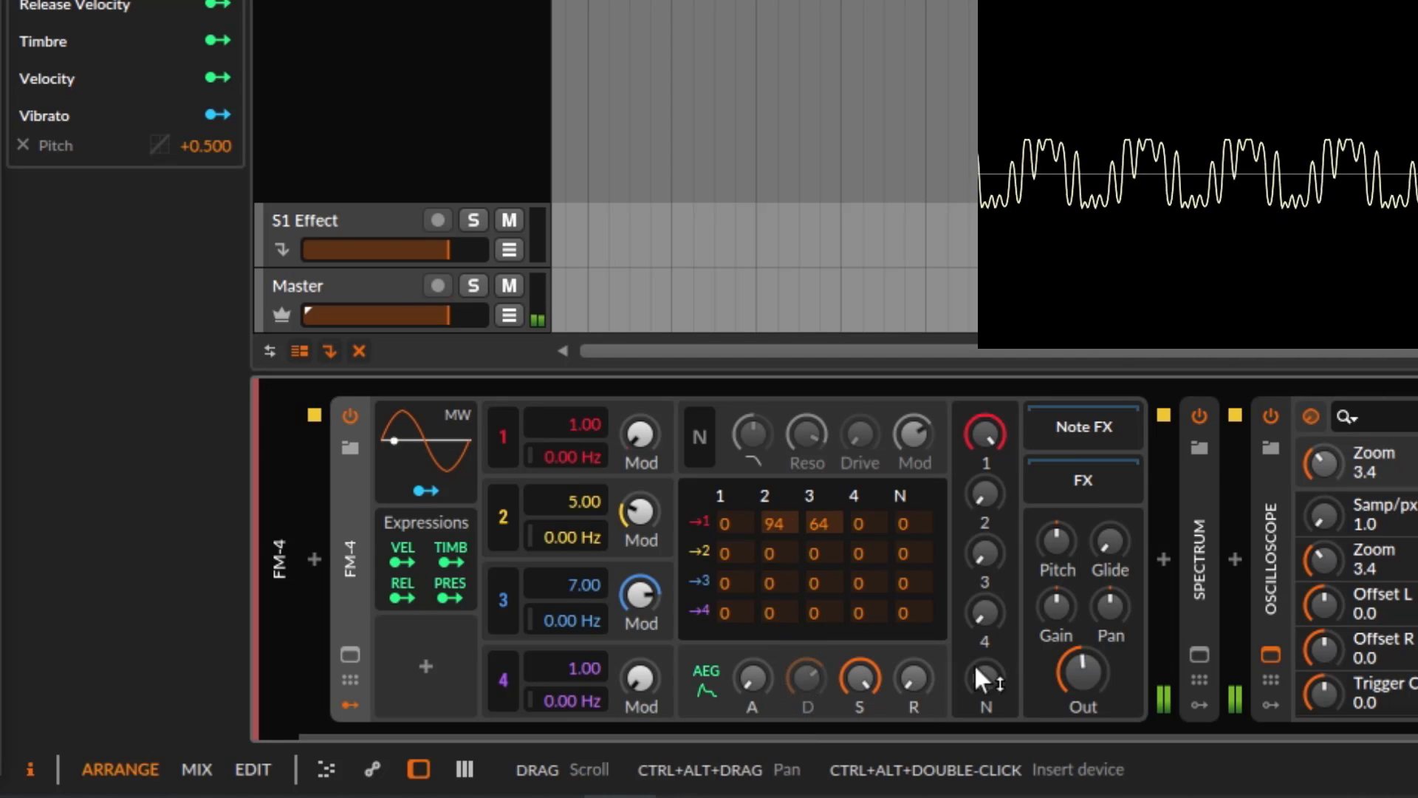
pyautogui.moveTo(973, 550); pyautogui.dragTo(974, 565)
pyautogui.moveTo(982, 493)
pyautogui.mouseDown()
pyautogui.moveTo(982, 517)
pyautogui.moveTo(983, 491)
pyautogui.mouseUp()
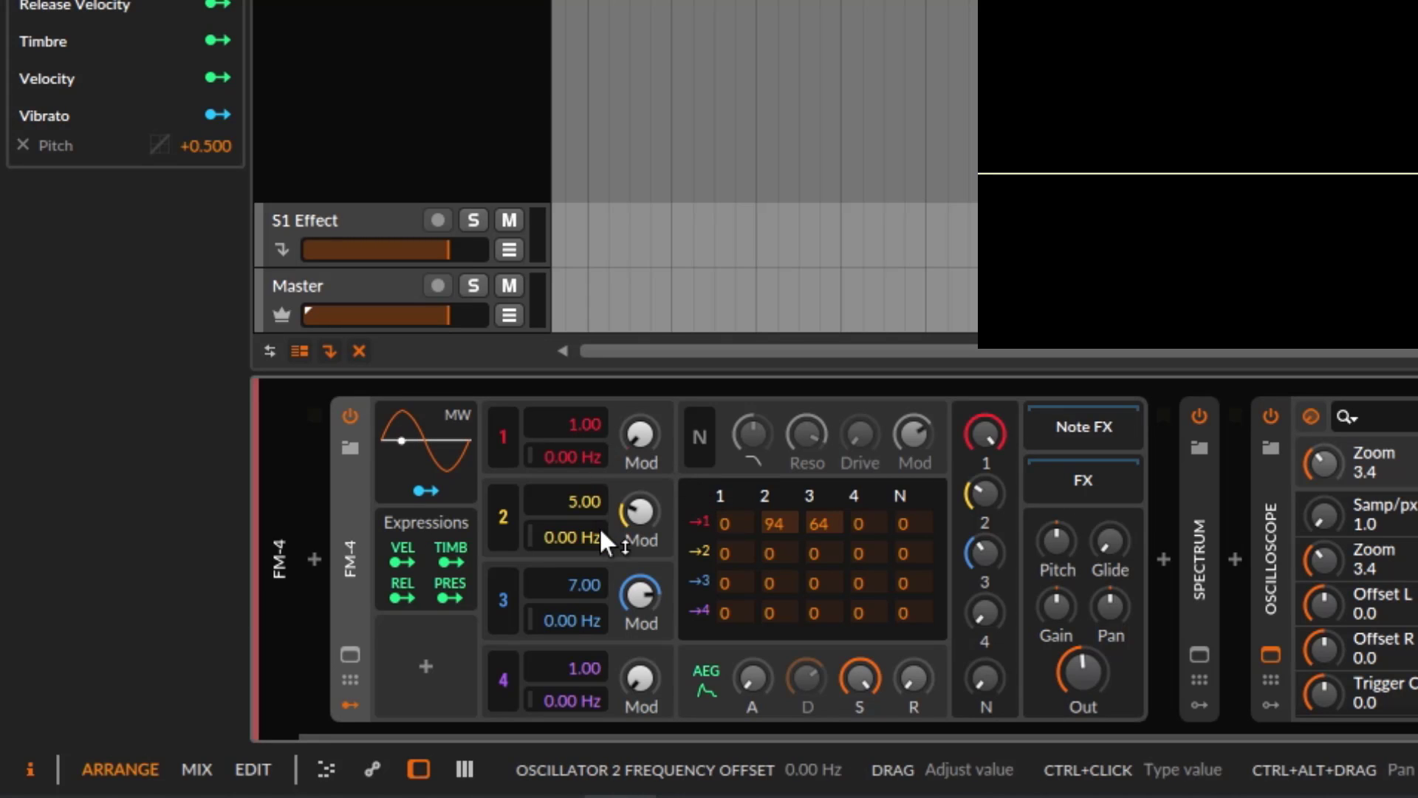
# Reset the ratios of oscillators 2 and 3 to 1.00 and lower their Mod amounts to zero
pyautogui.doubleClick(589, 503)
pyautogui.doubleClick(582, 577)
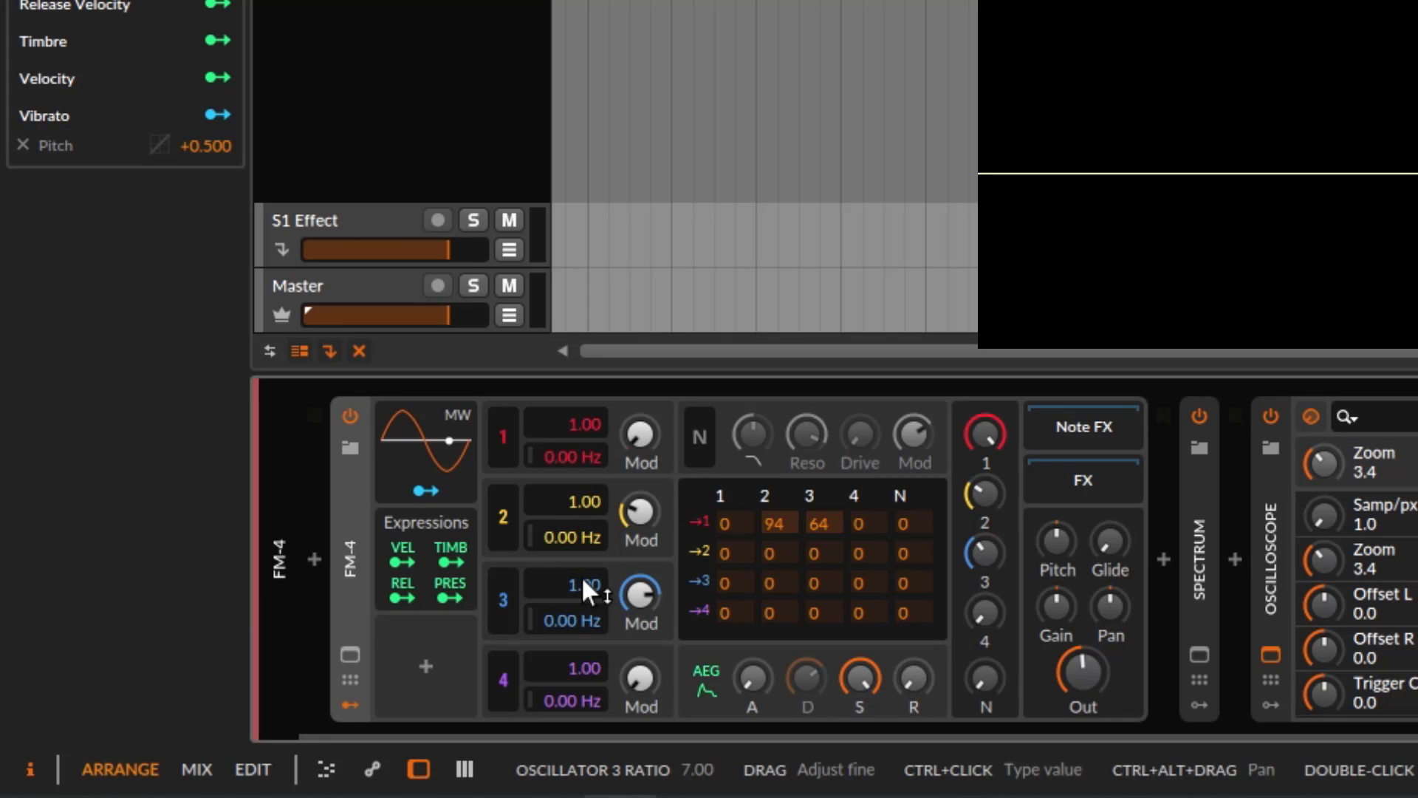
pyautogui.moveTo(640, 511); pyautogui.dragTo(640, 511)
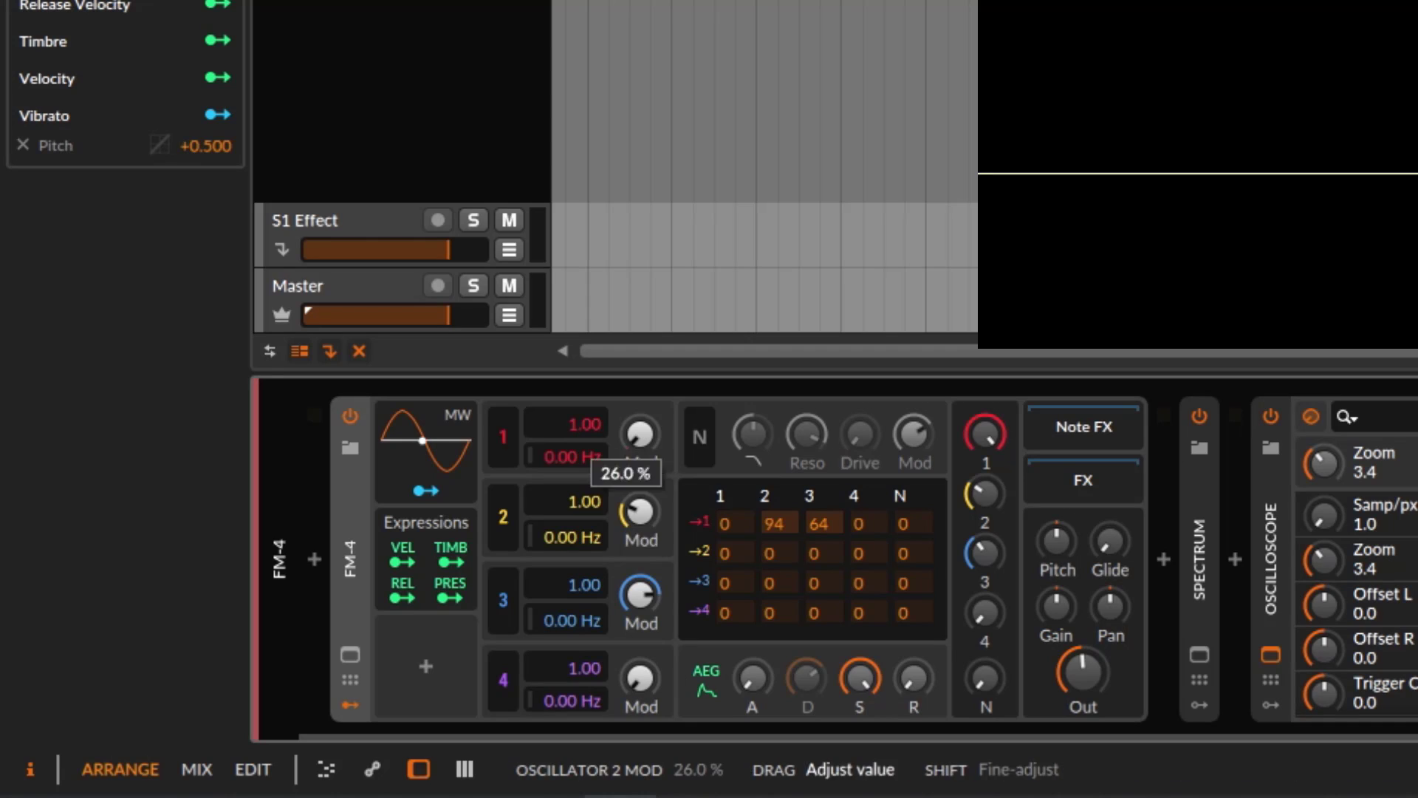
pyautogui.moveTo(639, 594); pyautogui.dragTo(640, 661)
pyautogui.moveTo(640, 510); pyautogui.dragTo(639, 543)
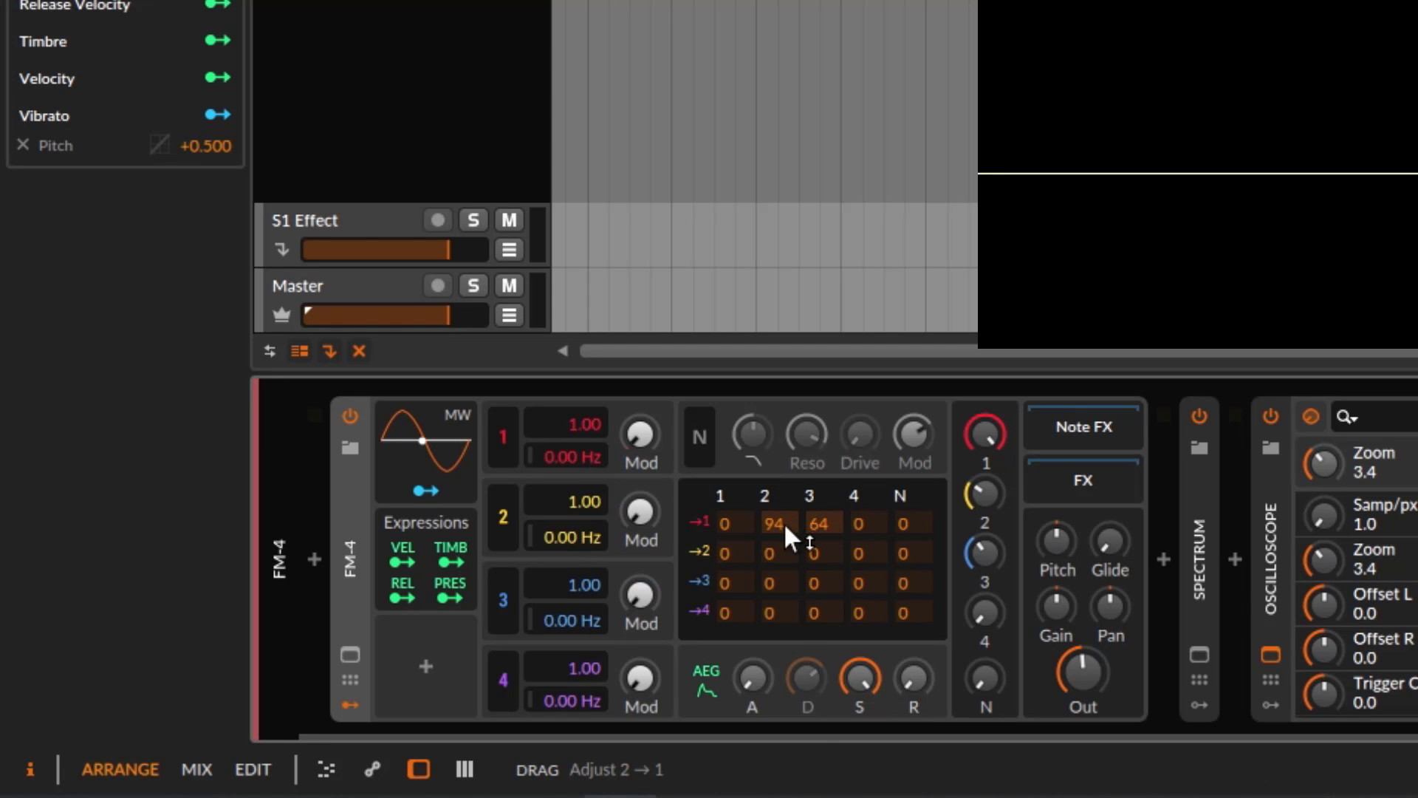
# Clear the modulation from oscillators 2 and 3 into oscillator 1 to 0 and lower both oscillators' levels to minimum
pyautogui.moveTo(782, 521); pyautogui.dragTo(782, 591)
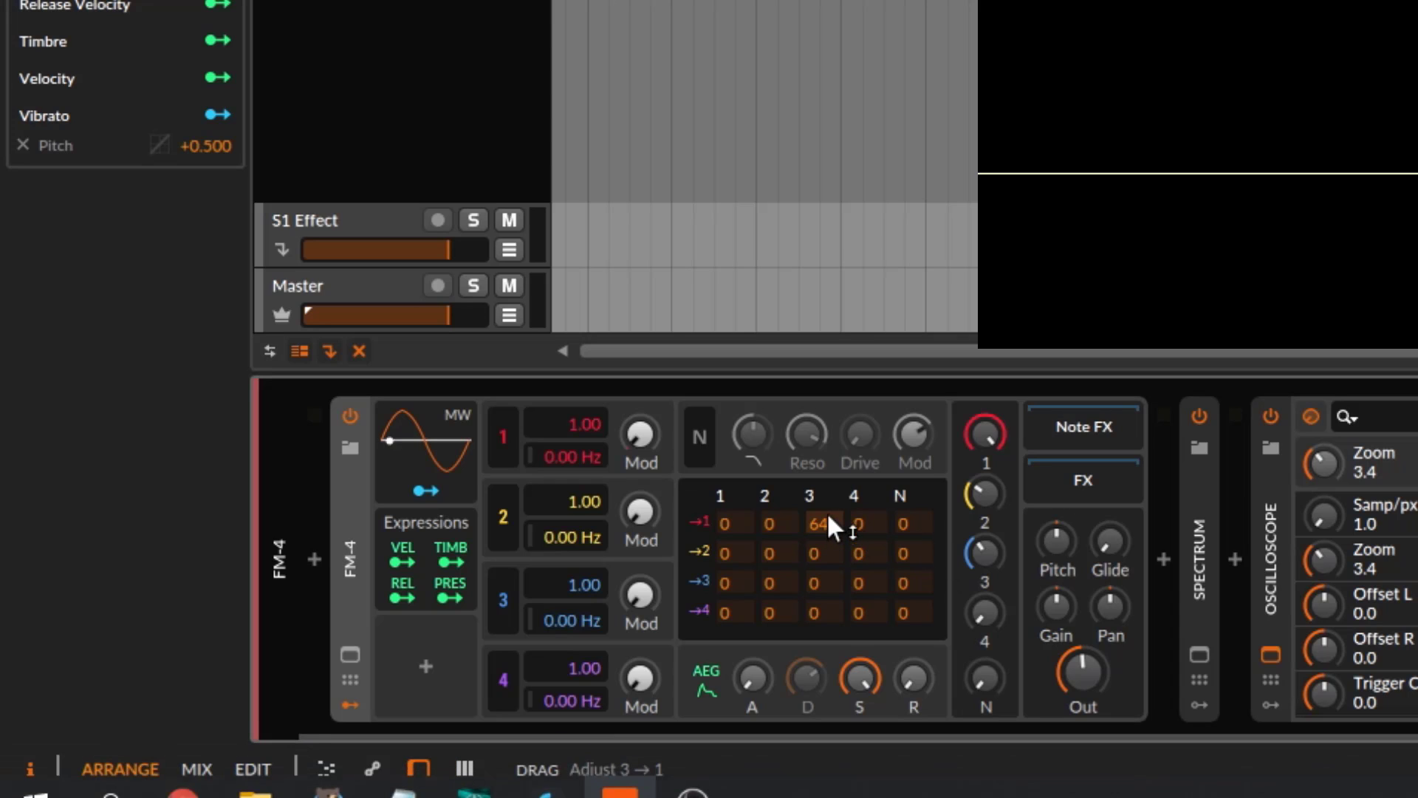
pyautogui.moveTo(826, 519); pyautogui.dragTo(826, 583)
pyautogui.moveTo(985, 553); pyautogui.dragTo(984, 620)
pyautogui.moveTo(985, 493); pyautogui.dragTo(984, 546)
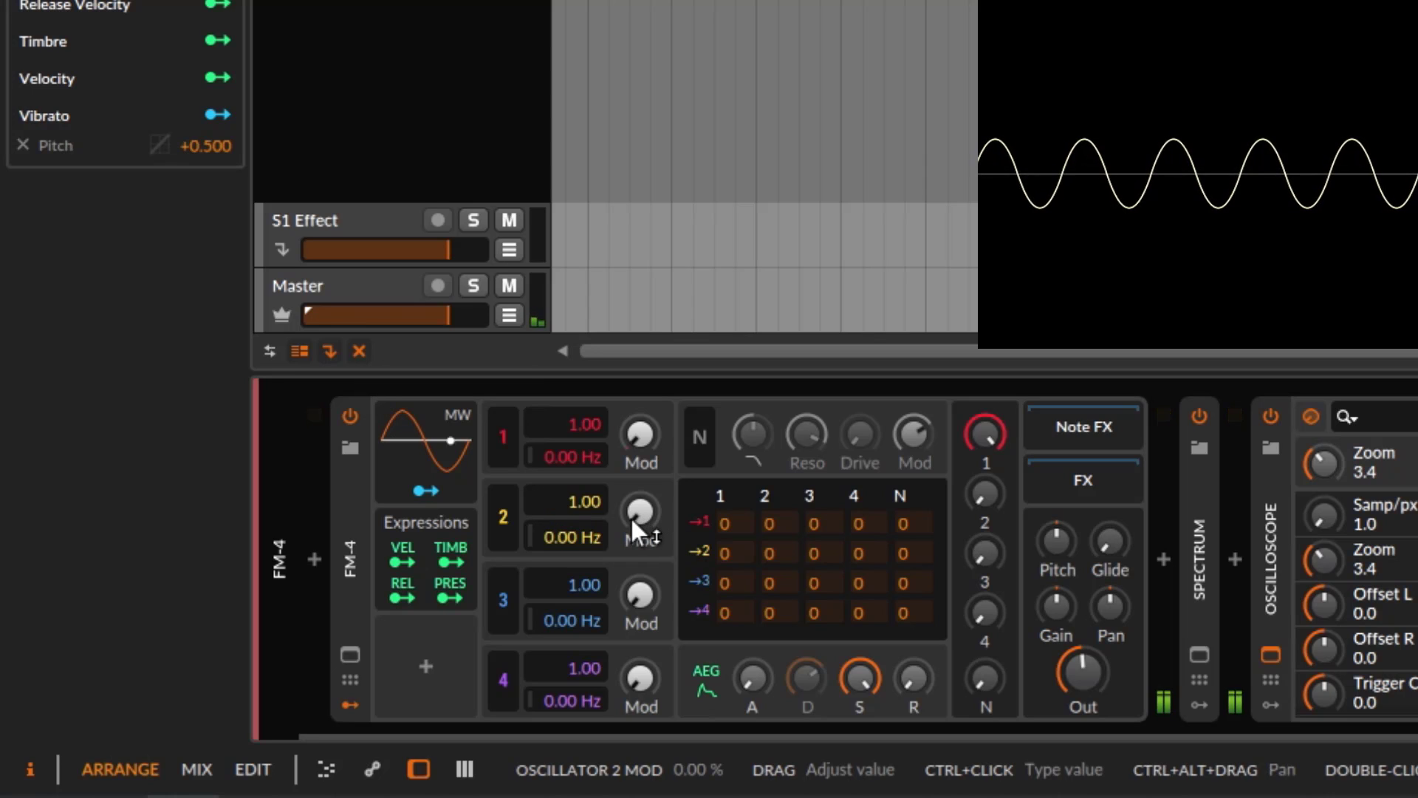
# Raise oscillator 2's Mod to maximum, leave only oscillator 2 audible, and set its self-modulation to 63
pyautogui.moveTo(630, 516); pyautogui.dragTo(631, 483)
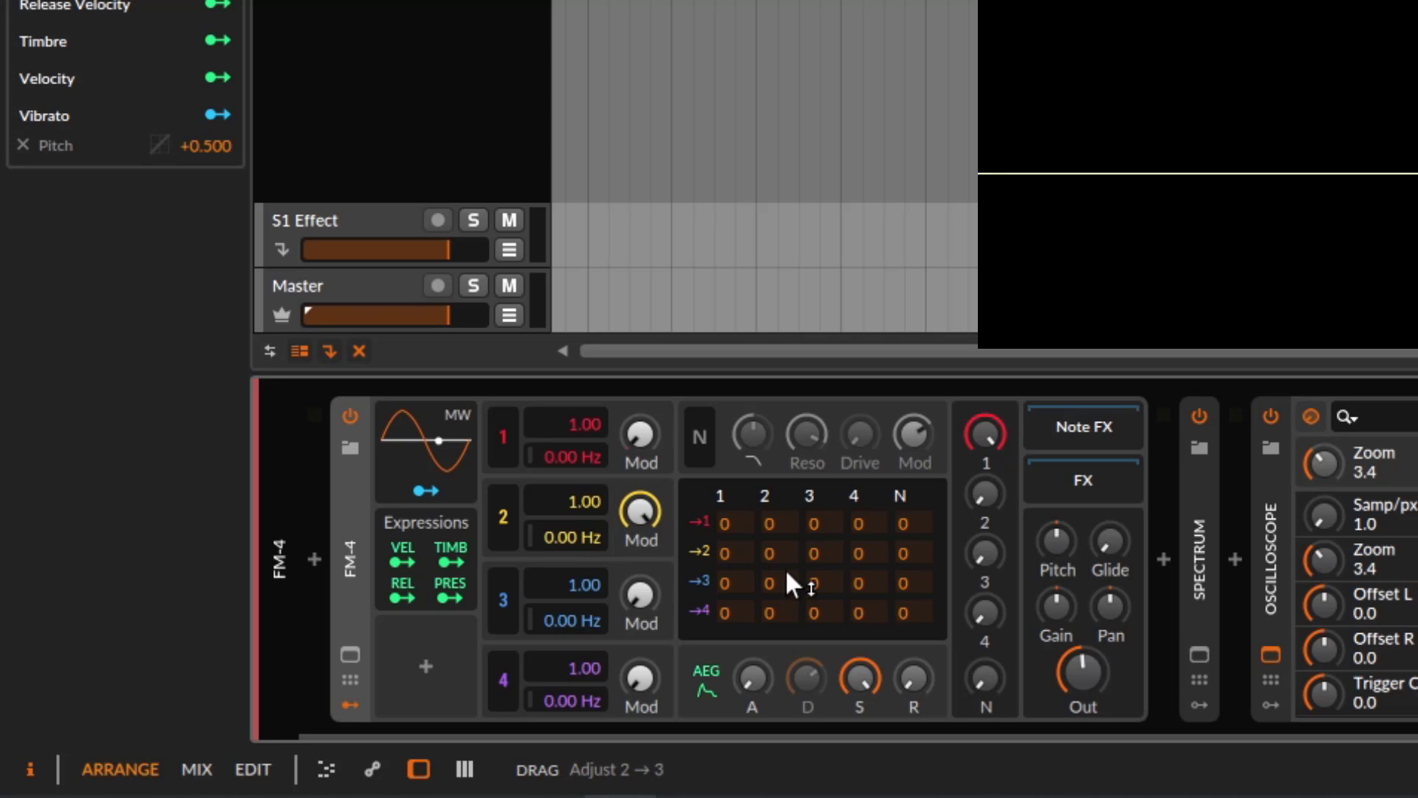
pyautogui.moveTo(781, 547); pyautogui.dragTo(828, 430)
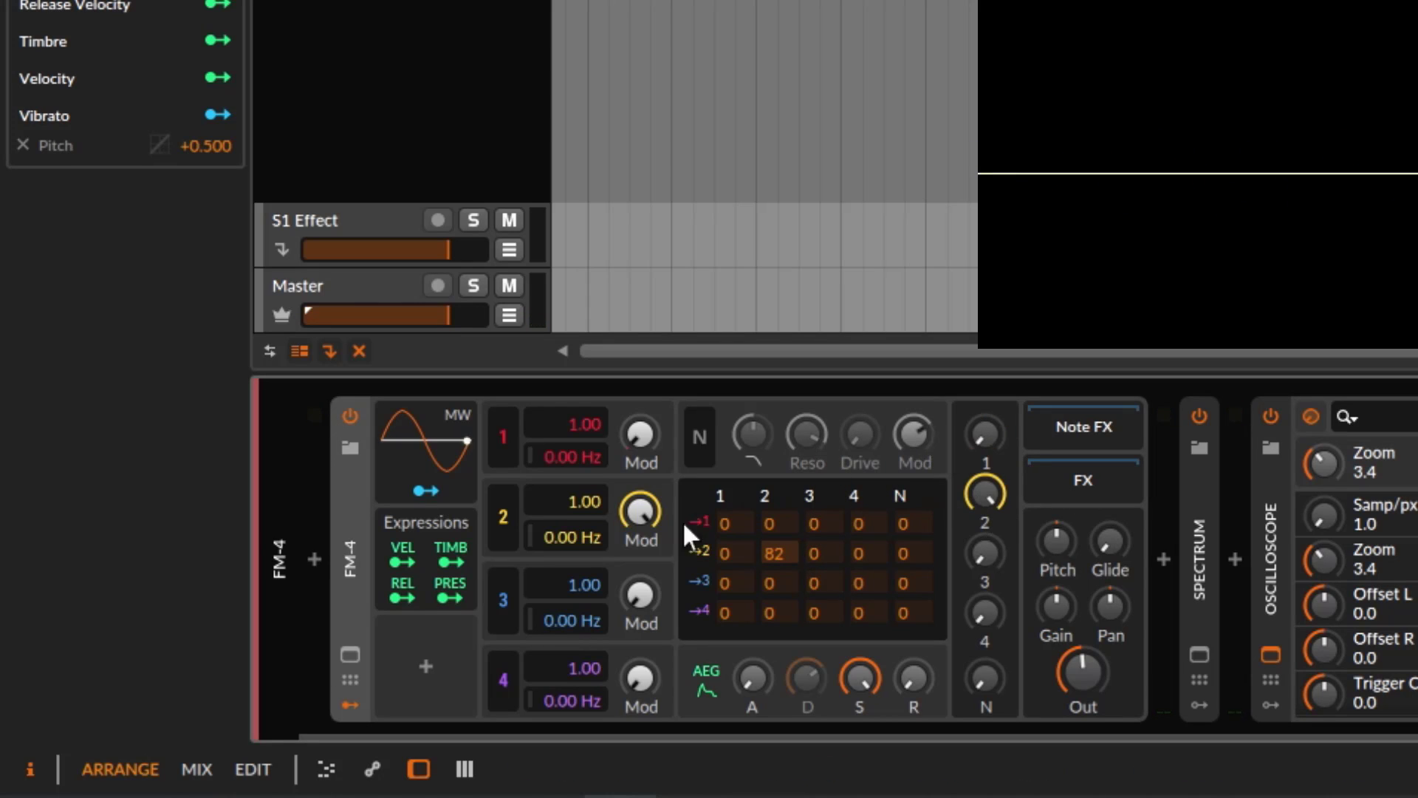
pyautogui.moveTo(797, 552); pyautogui.dragTo(809, 626)
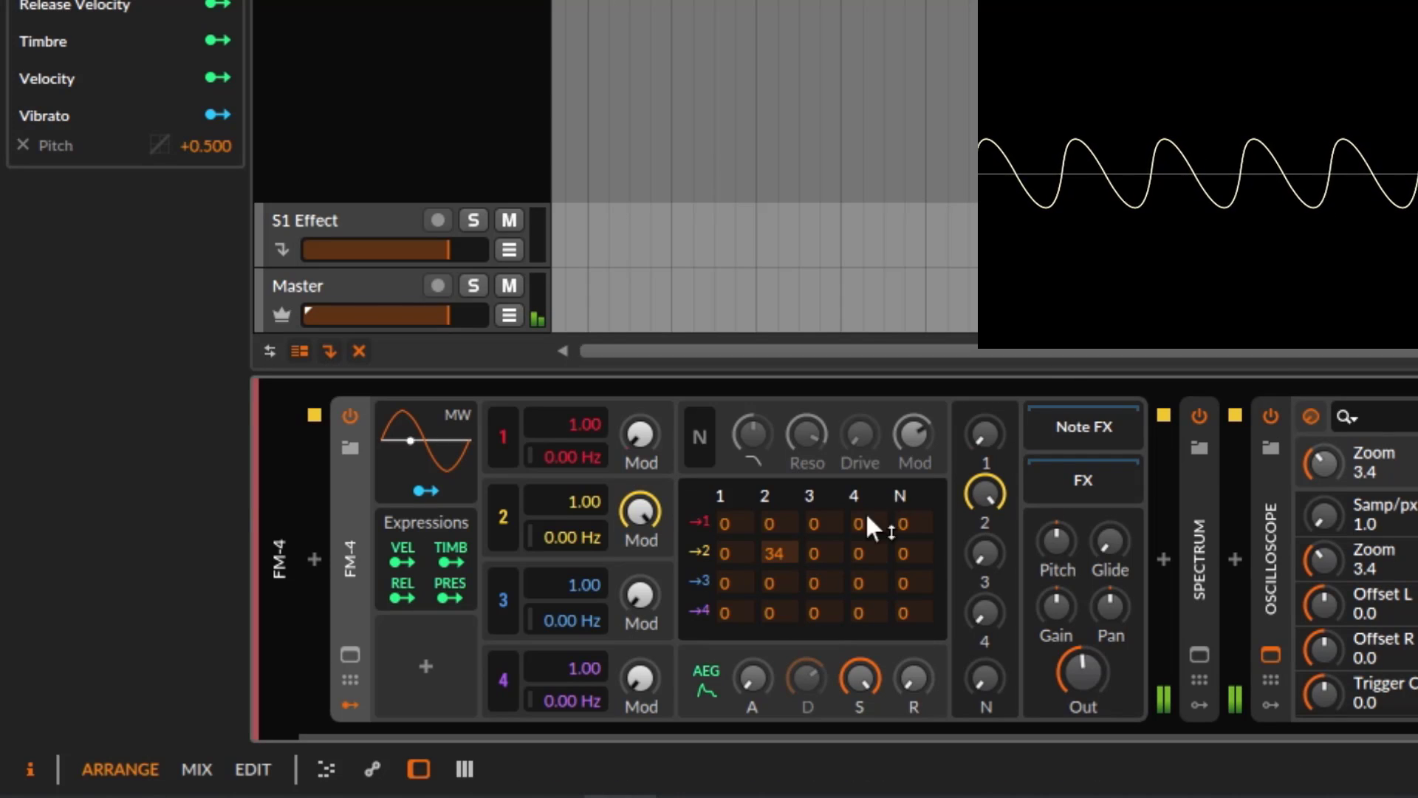
pyautogui.moveTo(787, 546); pyautogui.dragTo(856, 503)
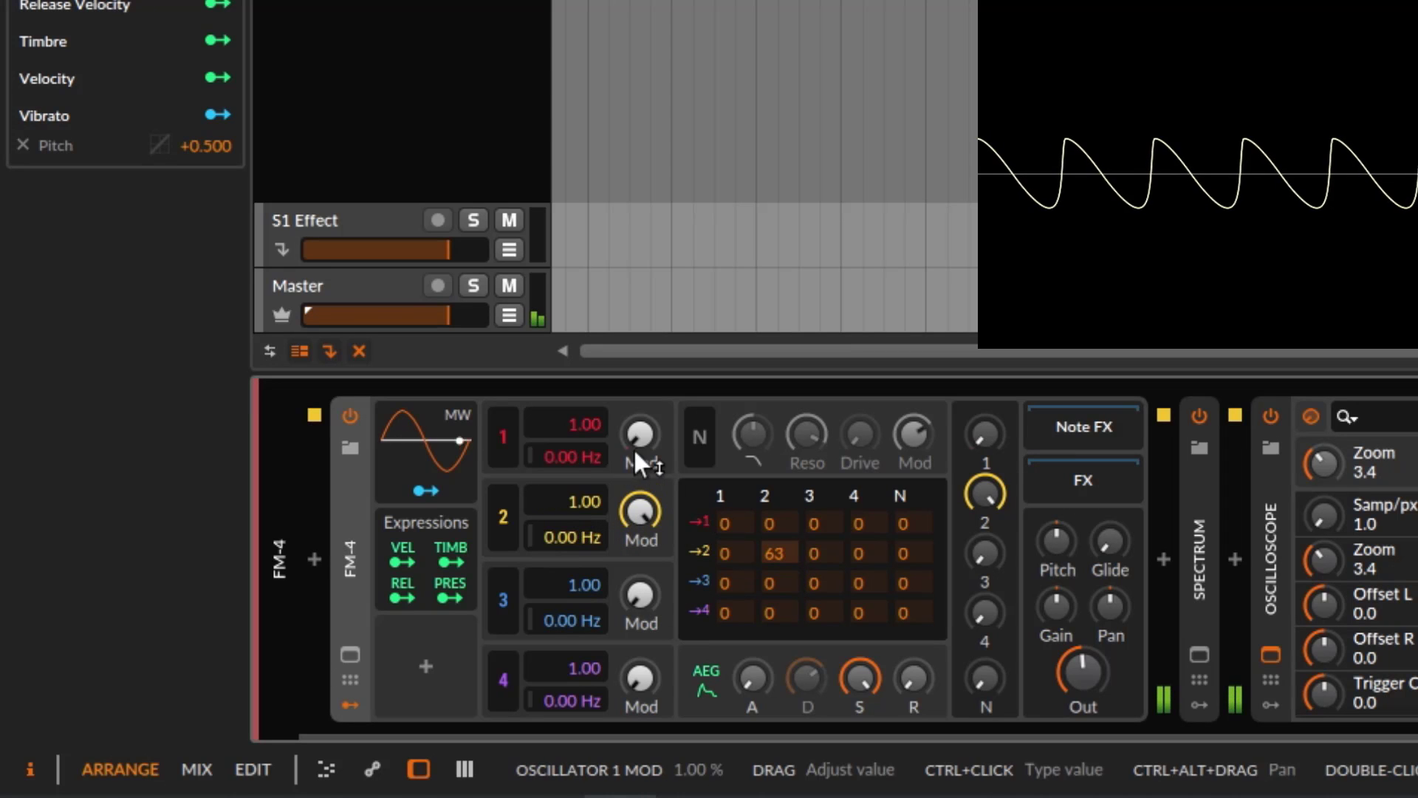
# Raise oscillator 1's Mod to 100% and blend its level partway with oscillator 2 at full level
pyautogui.moveTo(641, 444); pyautogui.dragTo(641, 377)
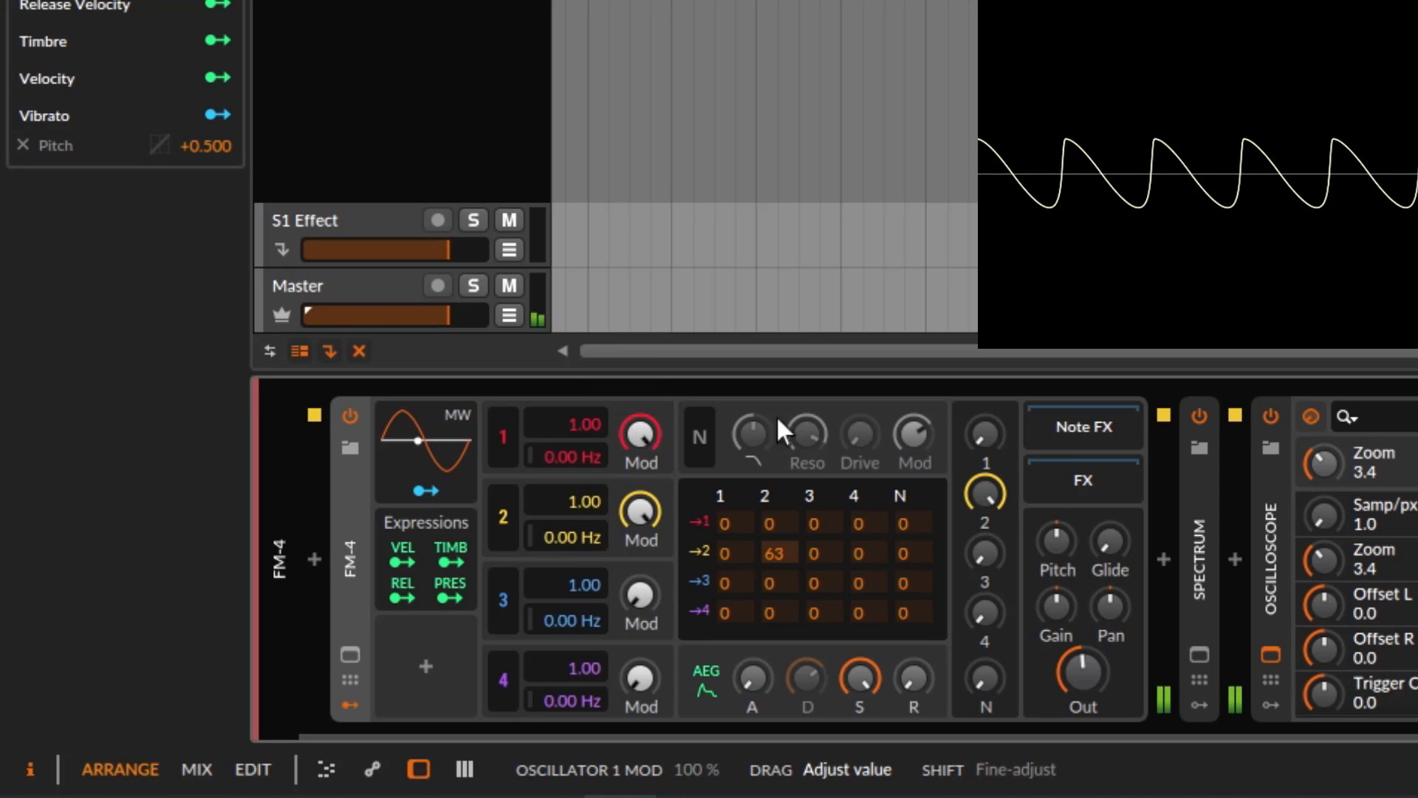
pyautogui.moveTo(973, 443); pyautogui.dragTo(973, 402)
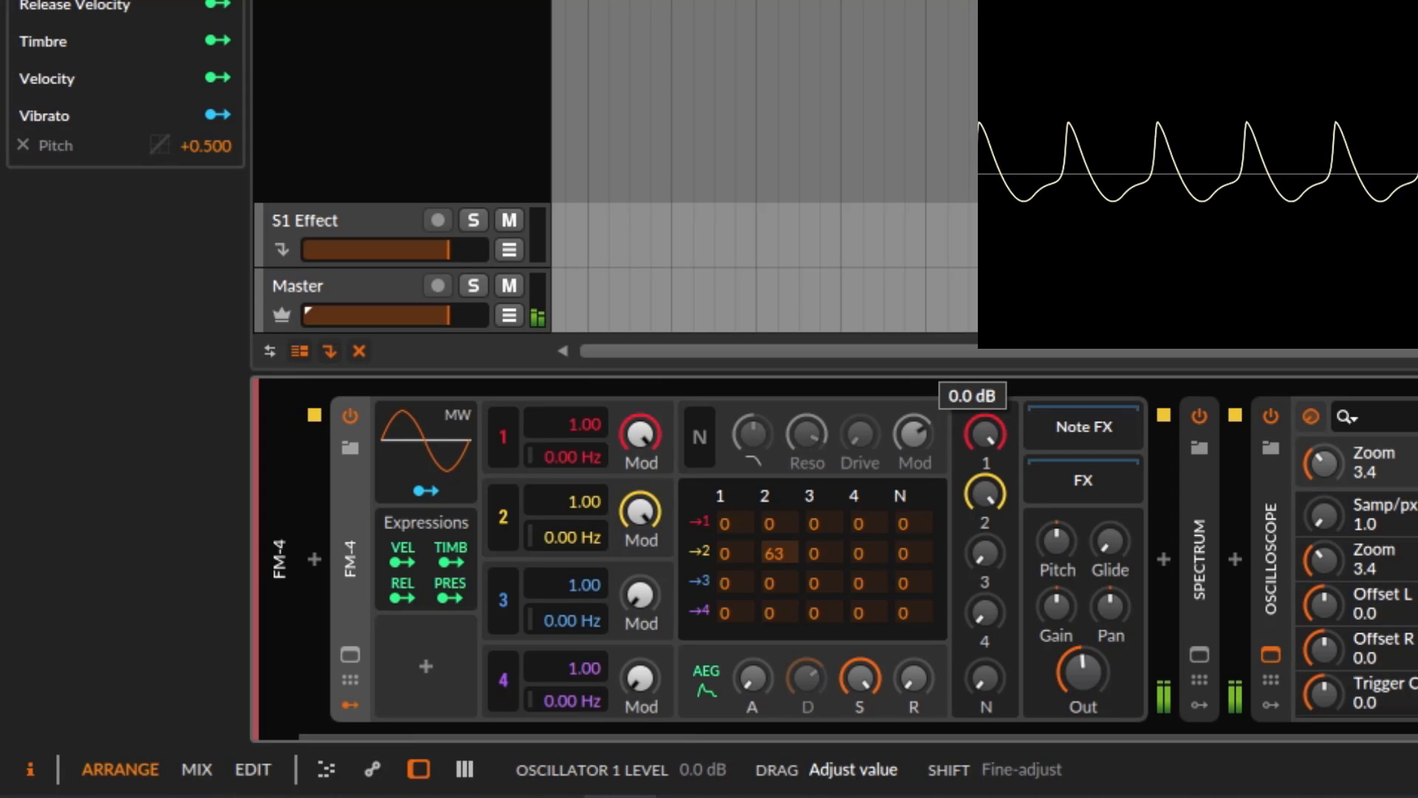
pyautogui.moveTo(990, 526)
pyautogui.mouseDown()
pyautogui.moveTo(989, 562)
pyautogui.moveTo(990, 510)
pyautogui.mouseUp()
pyautogui.moveTo(1016, 435); pyautogui.dragTo(1016, 452)
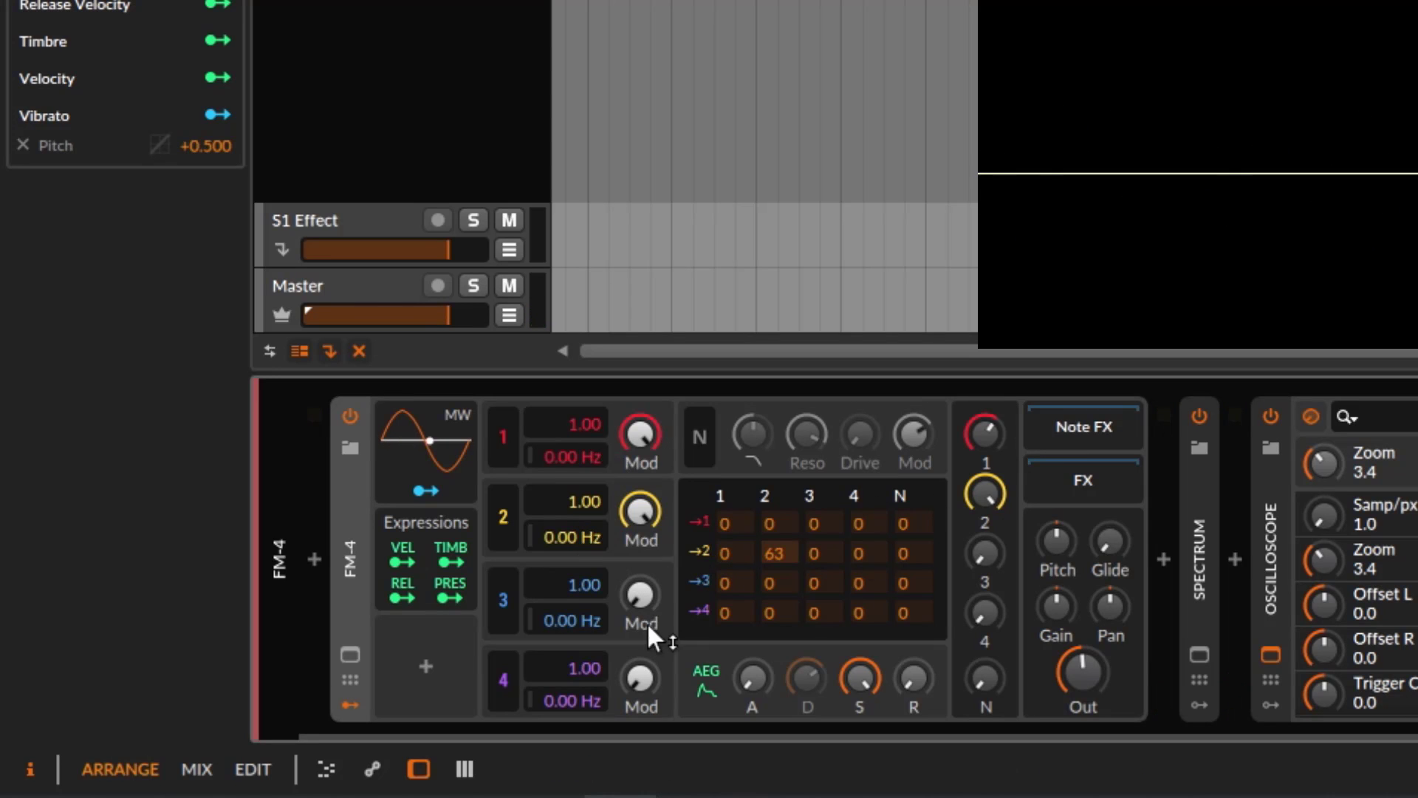
# Raise oscillator 3's Mod and level to maximum and lower the levels of oscillators 1 and 2 to minimum
pyautogui.moveTo(640, 609); pyautogui.dragTo(640, 548)
pyautogui.moveTo(984, 552); pyautogui.dragTo(985, 521)
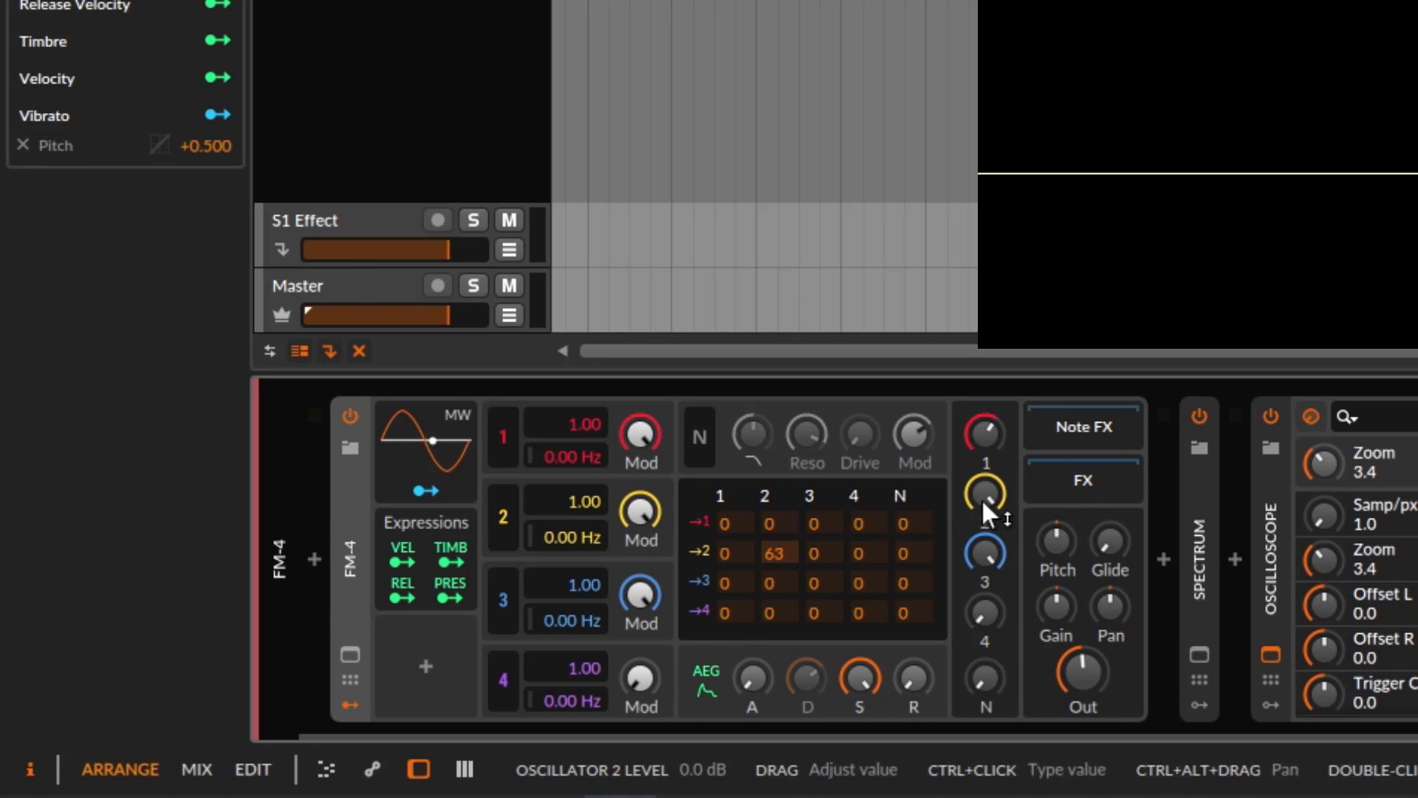
pyautogui.moveTo(982, 497); pyautogui.dragTo(982, 606)
pyautogui.moveTo(985, 436); pyautogui.dragTo(986, 539)
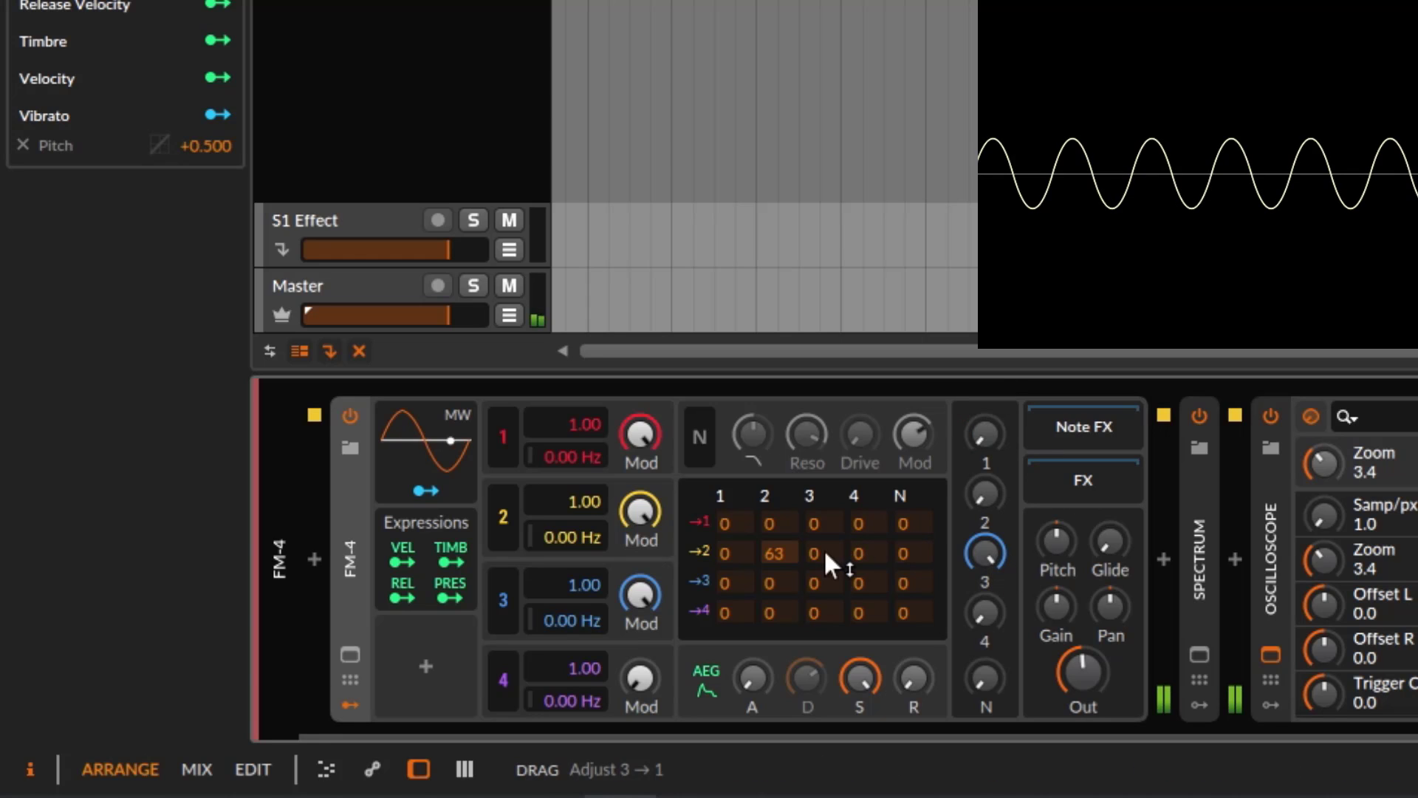
# Set oscillator 3's self-modulation to 73 and bring the levels of oscillators 1 and 2 back up to blend them in
pyautogui.moveTo(822, 582); pyautogui.dragTo(844, 462)
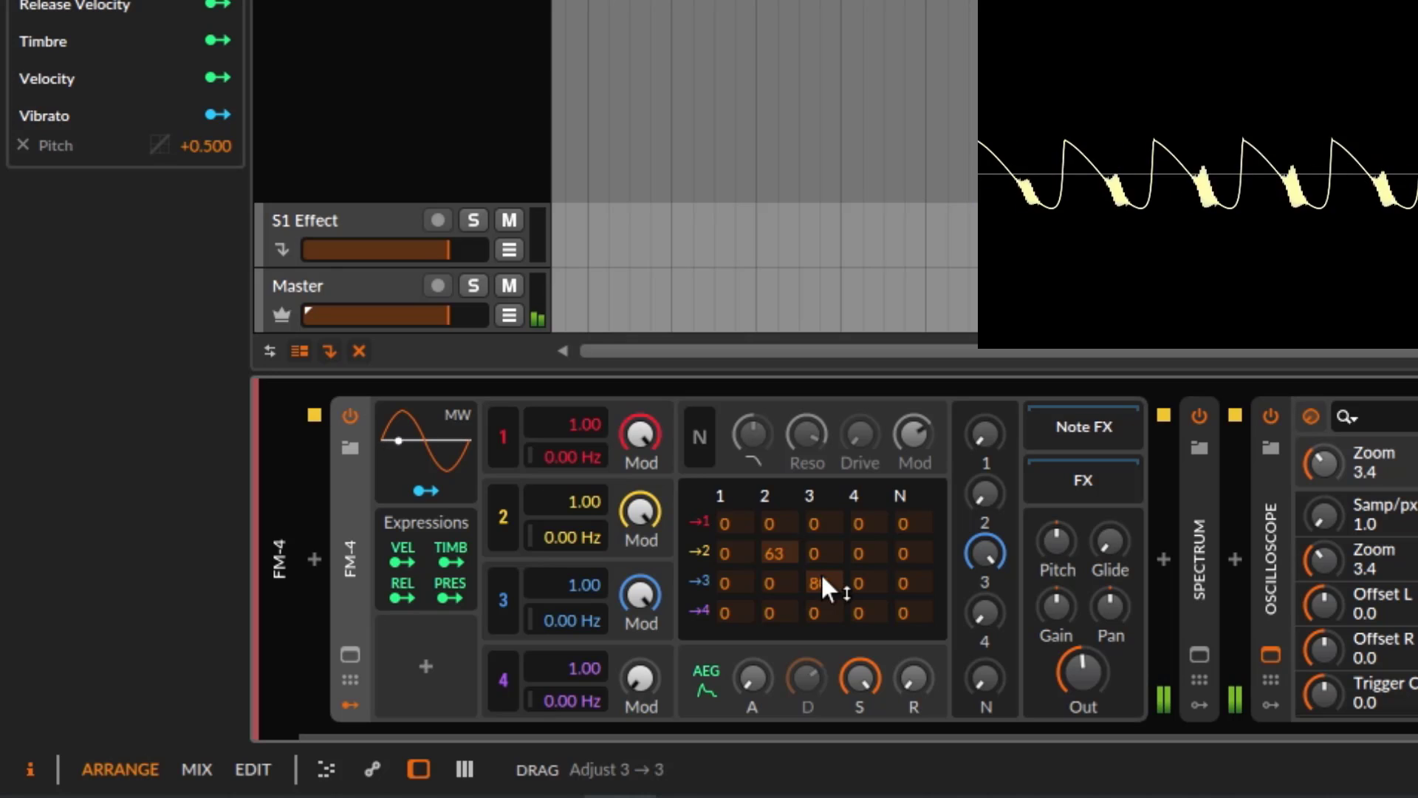
pyautogui.moveTo(821, 573); pyautogui.dragTo(830, 587)
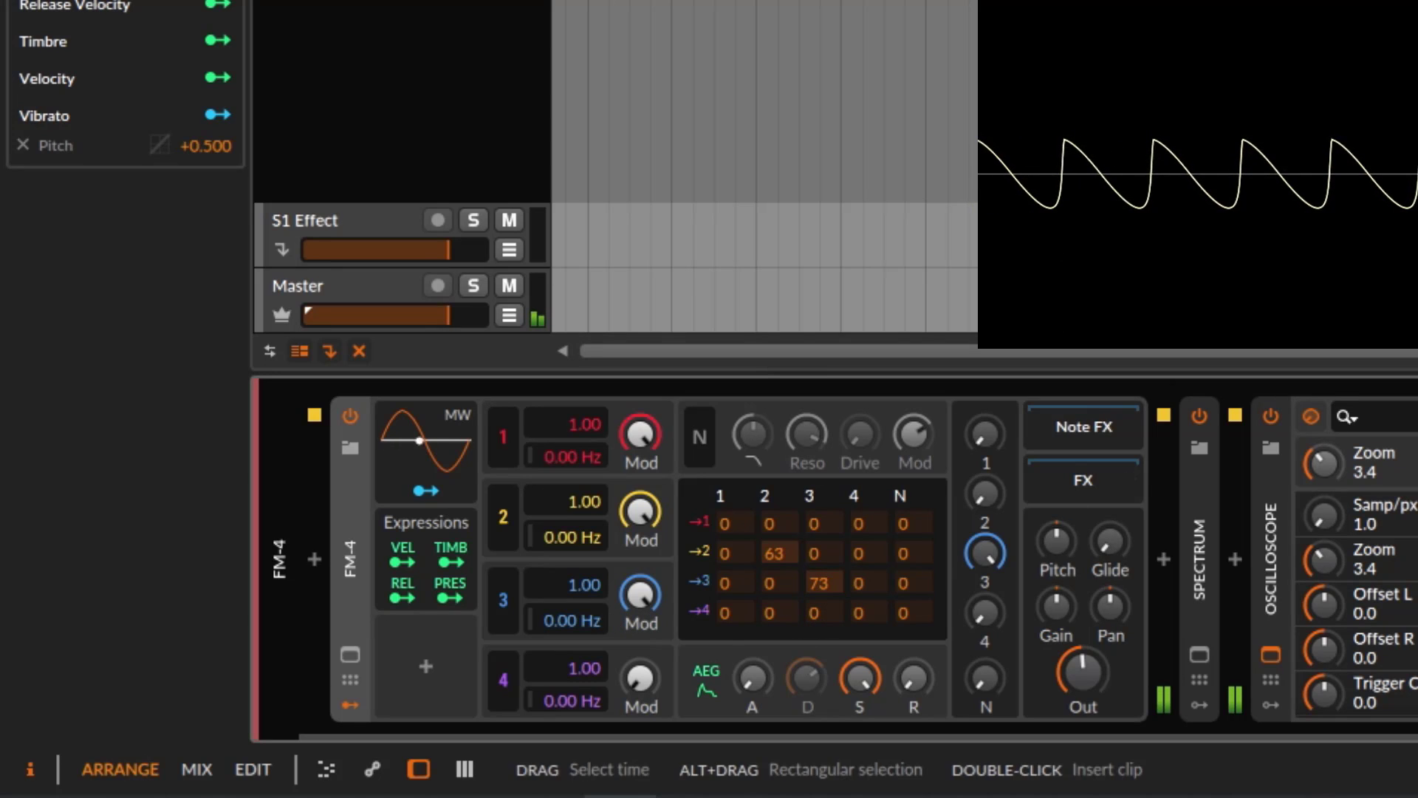
pyautogui.moveTo(984, 493); pyautogui.dragTo(991, 462)
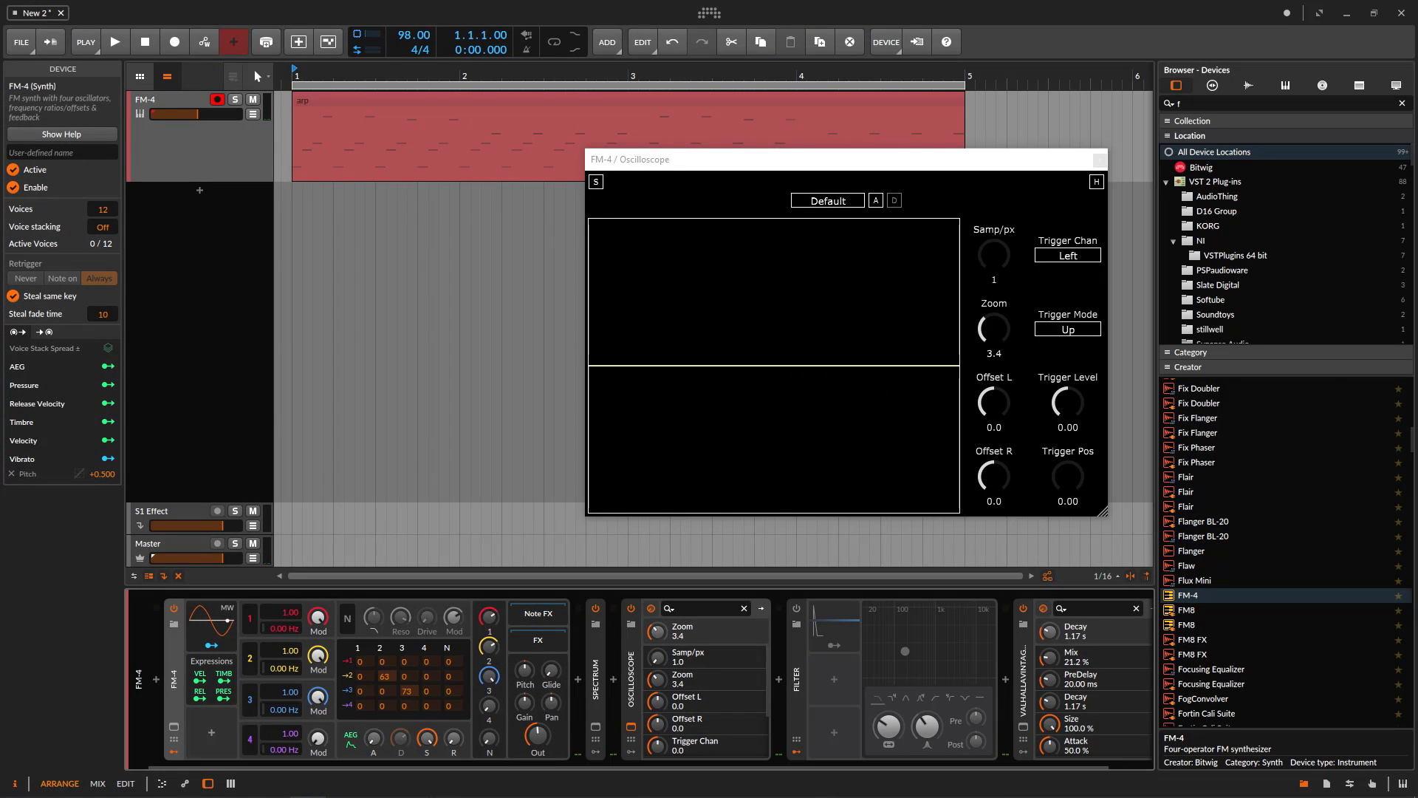
# Lower the levels of oscillators 1, 2 and 3 to minimum and raise oscillator 4's Mod and level to maximum
pyautogui.moveTo(489, 676); pyautogui.dragTo(489, 746)
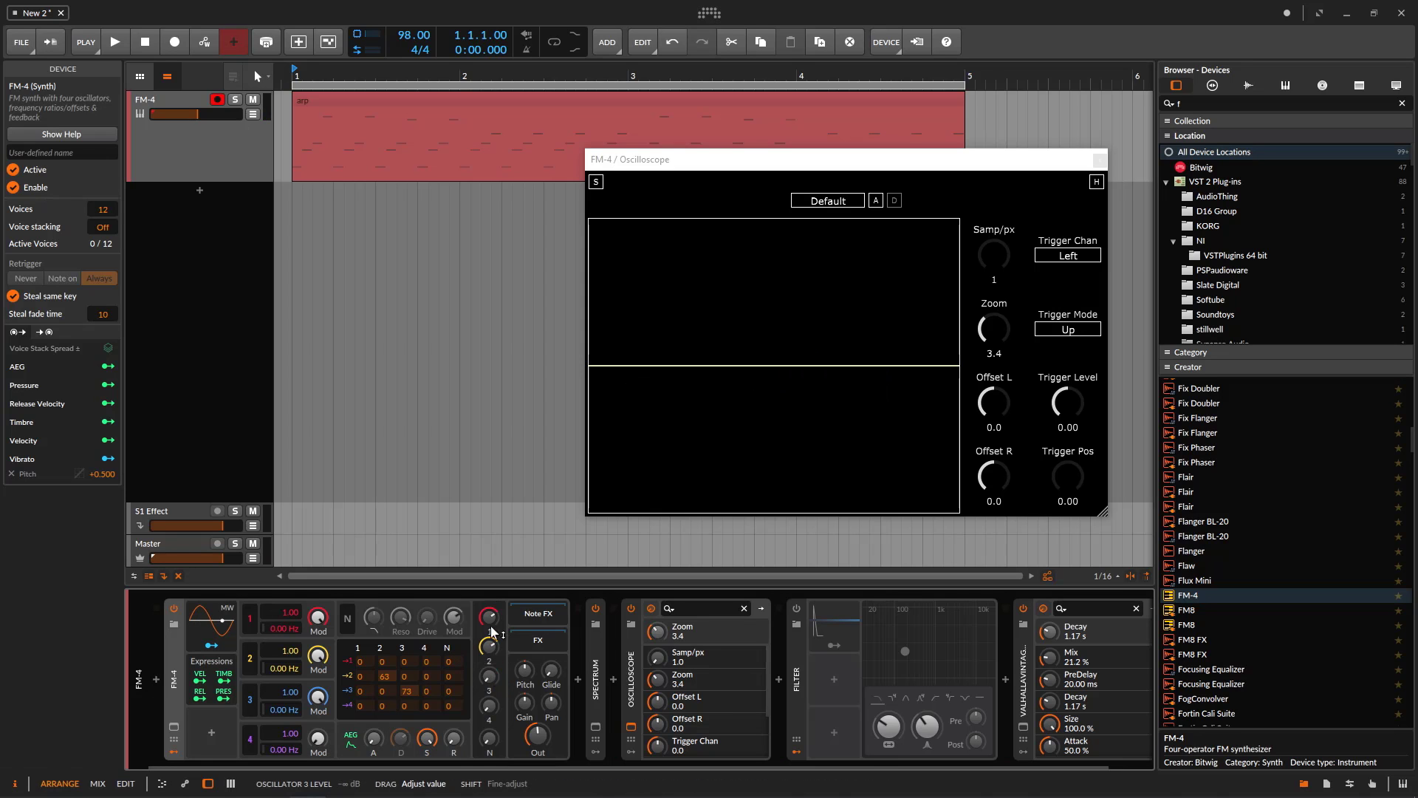
pyautogui.moveTo(489, 647); pyautogui.dragTo(489, 717)
pyautogui.moveTo(489, 616); pyautogui.dragTo(489, 619)
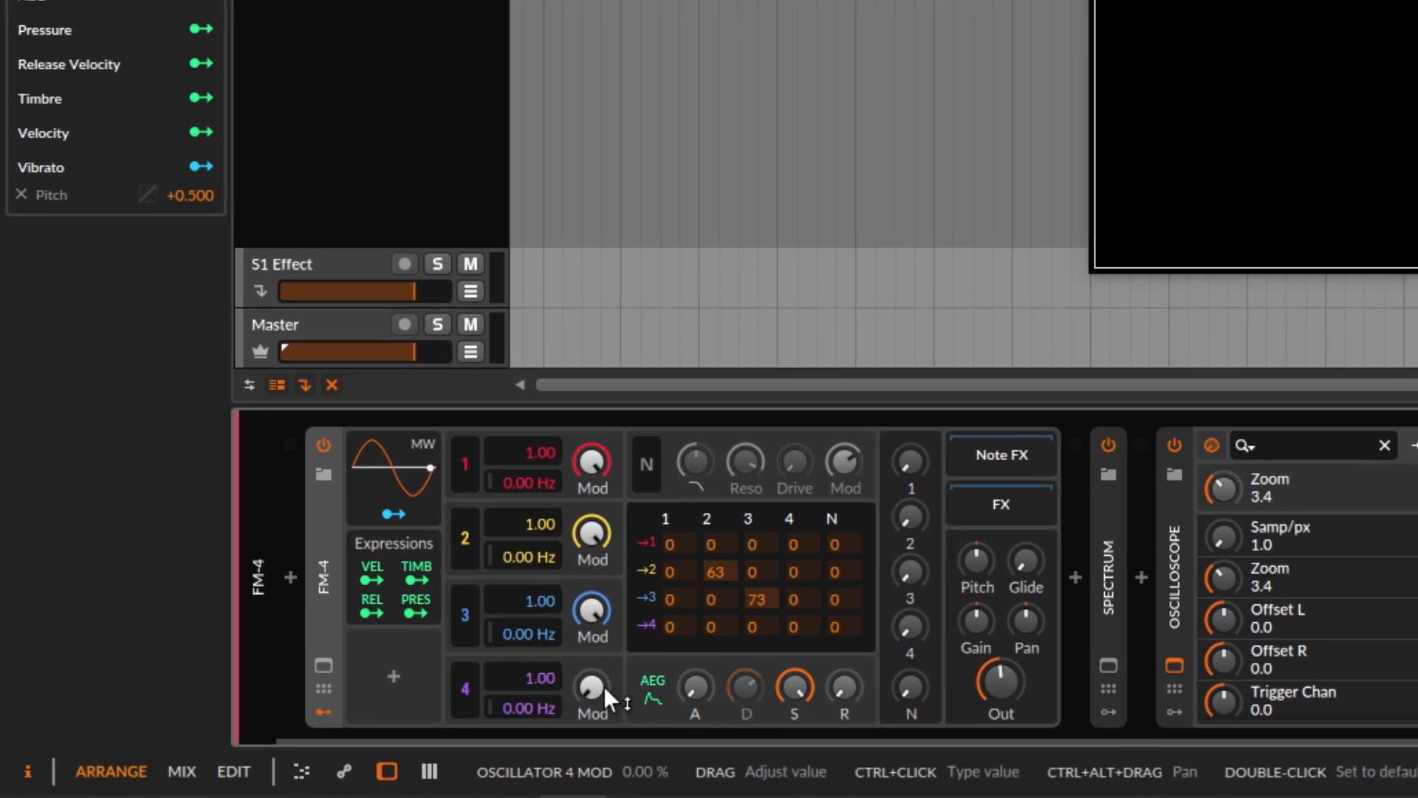
pyautogui.moveTo(317, 738); pyautogui.dragTo(318, 713)
pyautogui.moveTo(602, 686); pyautogui.dragTo(602, 683)
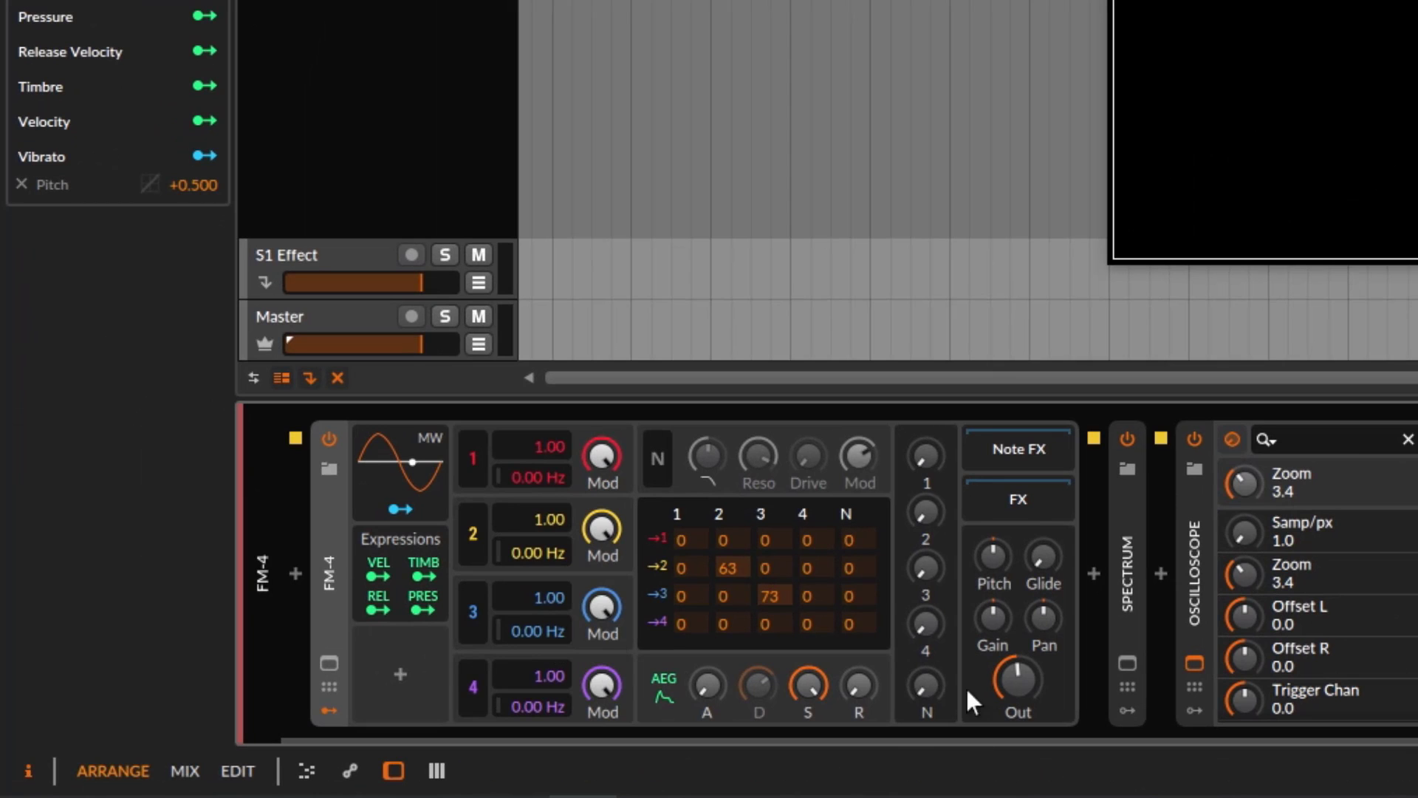
pyautogui.moveTo(926, 624); pyautogui.dragTo(925, 605)
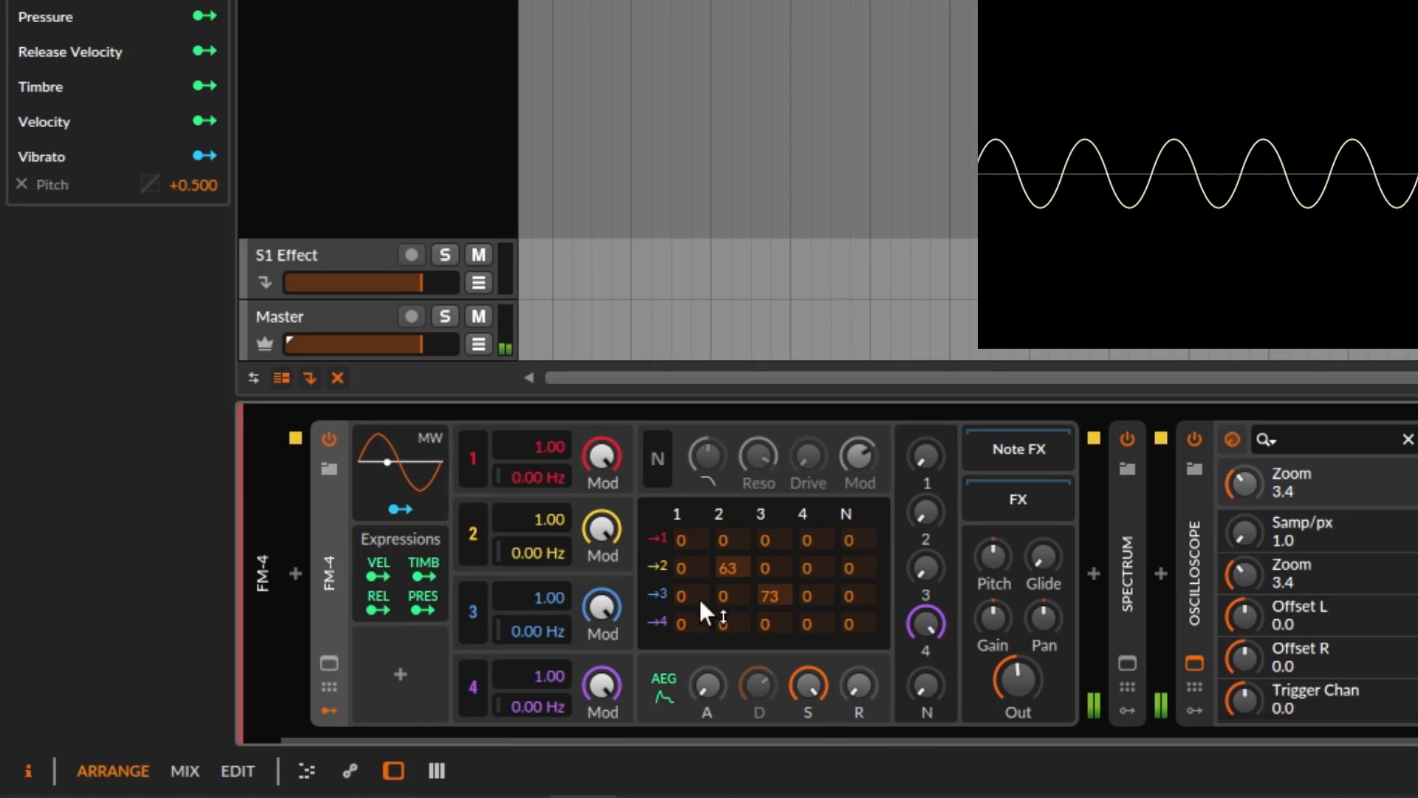
# Set the modulation into oscillator 4 to 101, 17, 37 and 39 from oscillators 1 to 4, and raise the levels of oscillators 1 to 3
pyautogui.moveTo(687, 622); pyautogui.dragTo(712, 517)
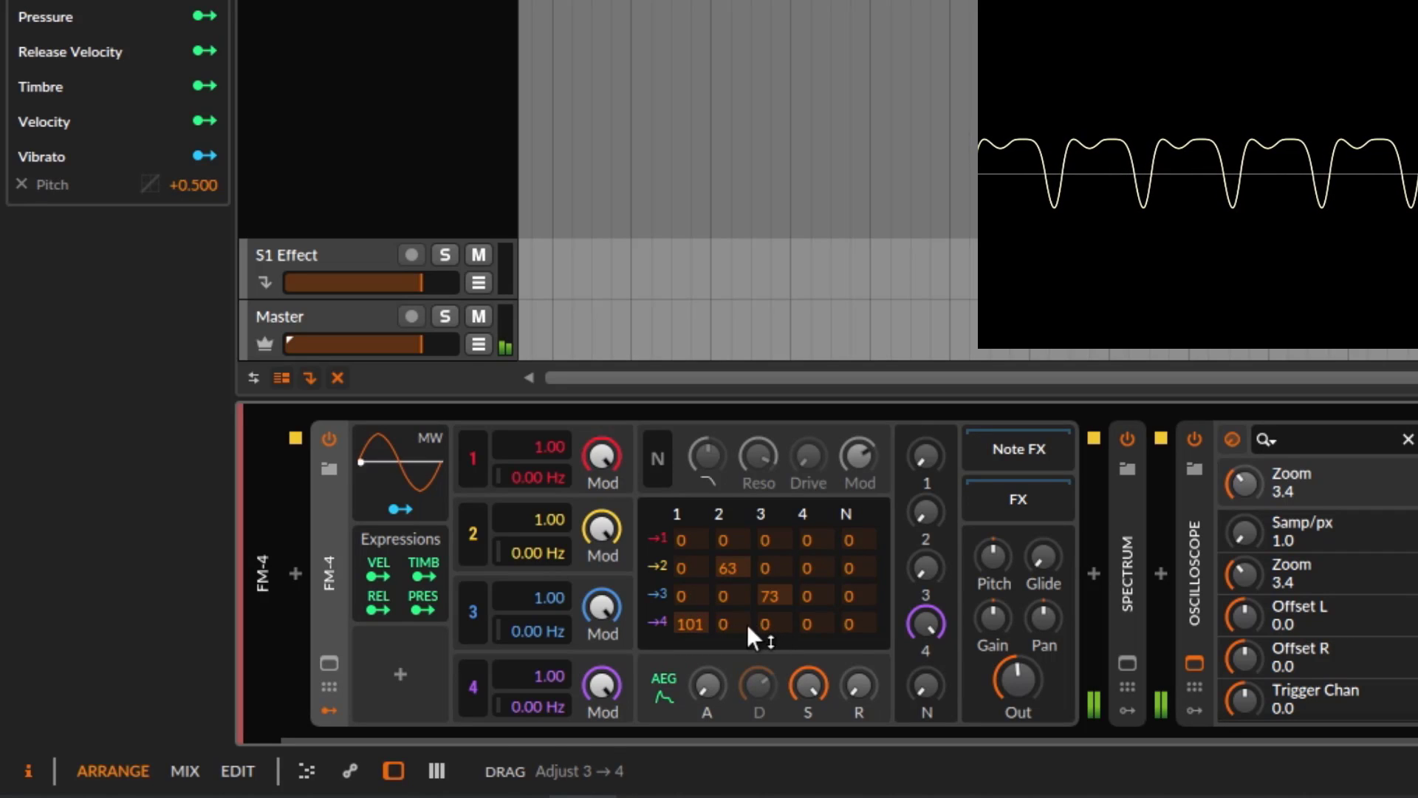
pyautogui.moveTo(722, 622)
pyautogui.mouseDown()
pyautogui.moveTo(746, 589)
pyautogui.moveTo(782, 587)
pyautogui.moveTo(787, 571)
pyautogui.moveTo(737, 628)
pyautogui.mouseUp()
pyautogui.moveTo(766, 622); pyautogui.dragTo(810, 608)
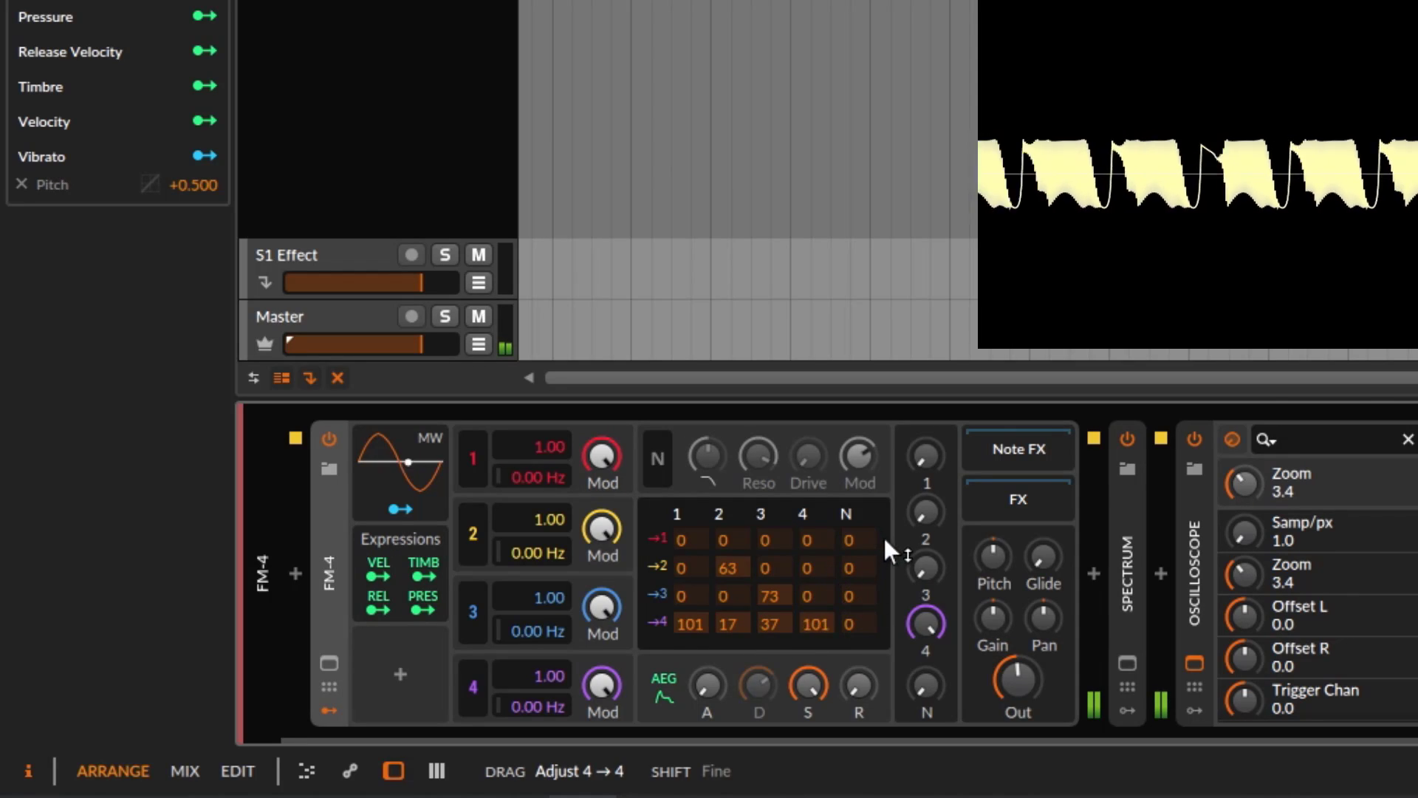
pyautogui.moveTo(891, 584); pyautogui.dragTo(924, 462)
pyautogui.moveTo(926, 567); pyautogui.dragTo(937, 574)
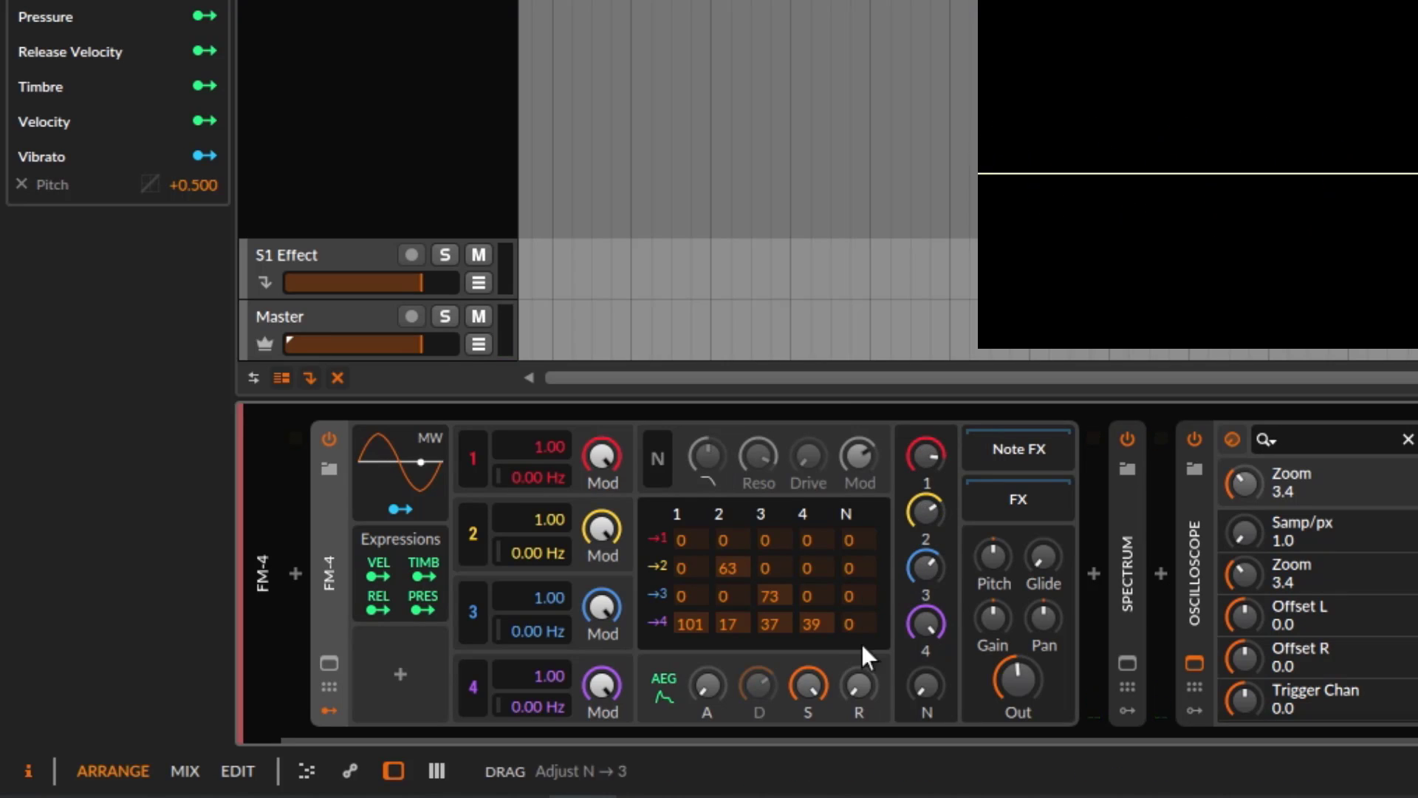
# Turn on the FM-4's noise generator
pyautogui.click(694, 477)
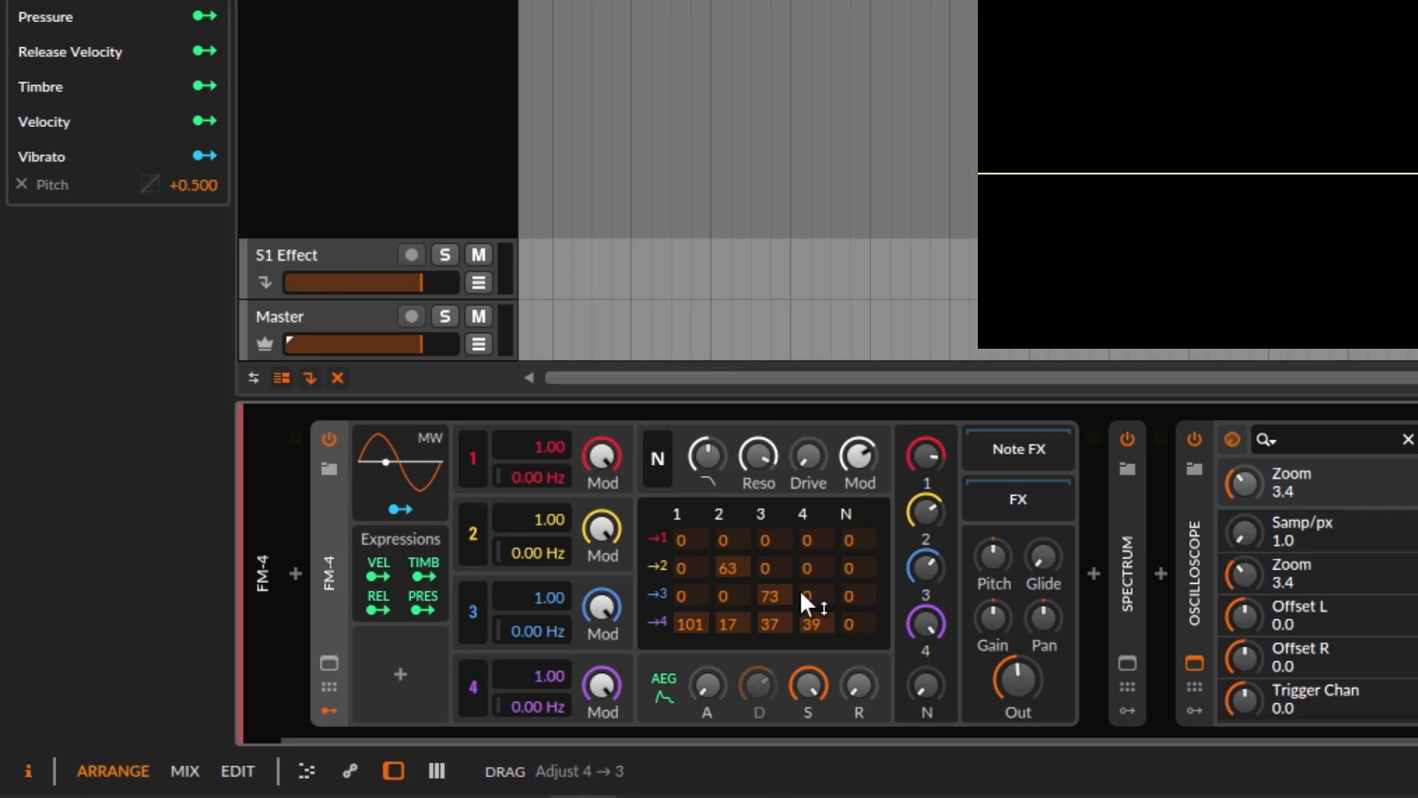
# Raise the noise generator's cutoff and level to maximum and set its Mod to 0%
pyautogui.moveTo(697, 455); pyautogui.dragTo(699, 399)
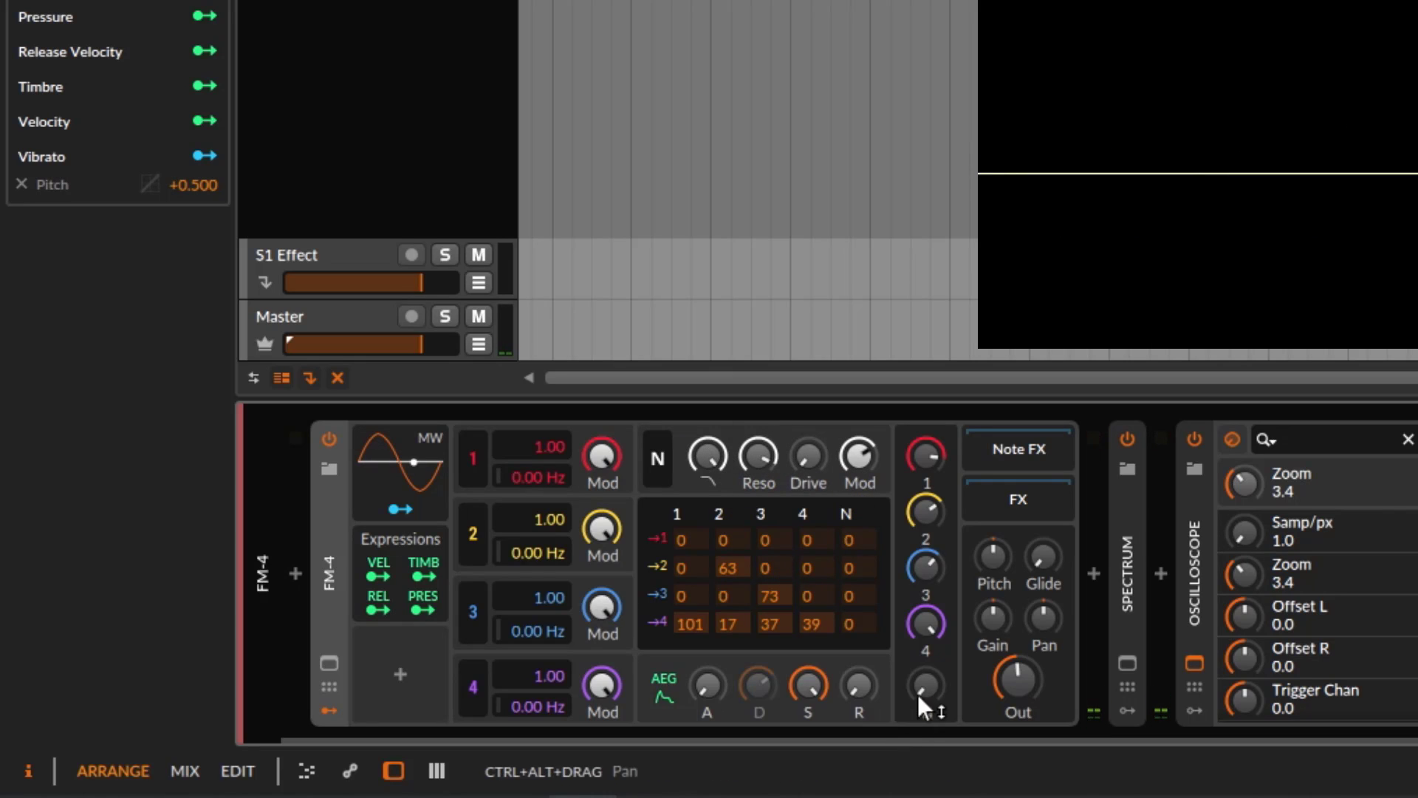
pyautogui.moveTo(918, 693); pyautogui.dragTo(918, 598)
pyautogui.moveTo(838, 483); pyautogui.dragTo(869, 483)
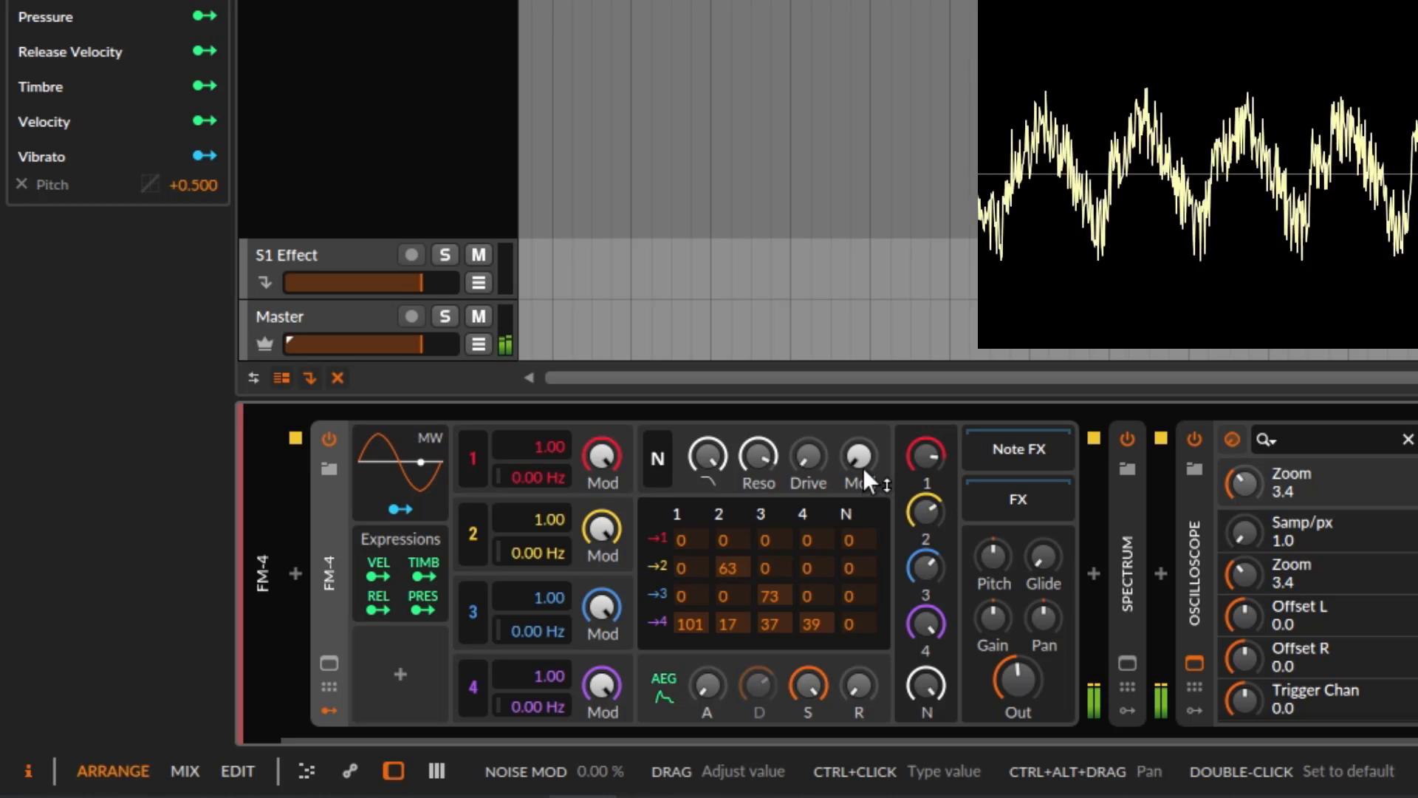
# Lower the noise level to -12.2 dB and reduce the levels of oscillators 2, 3 and 4 to minimum
pyautogui.moveTo(925, 685); pyautogui.dragTo(925, 732)
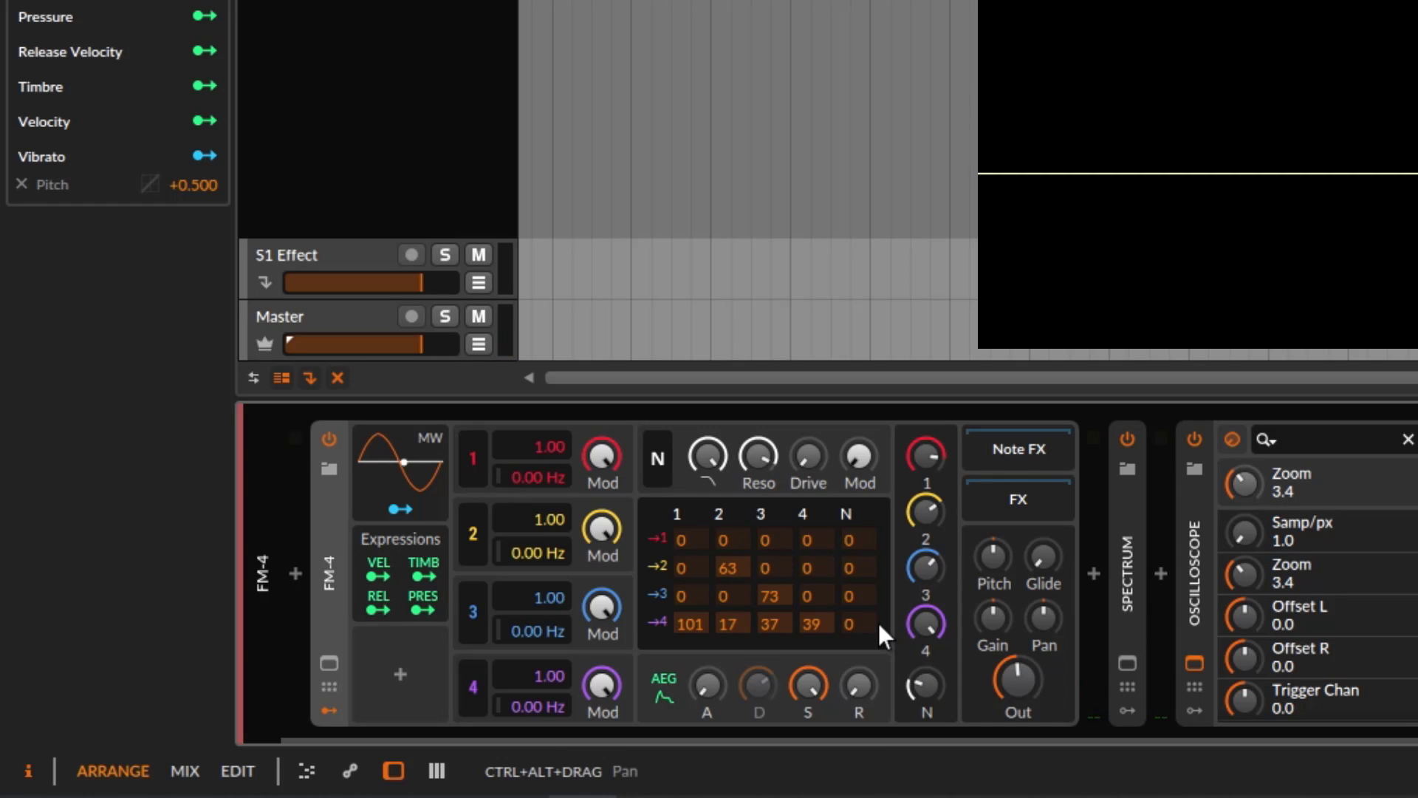
pyautogui.moveTo(925, 624); pyautogui.dragTo(925, 768)
pyautogui.moveTo(925, 568); pyautogui.dragTo(925, 686)
pyautogui.moveTo(926, 512); pyautogui.dragTo(925, 650)
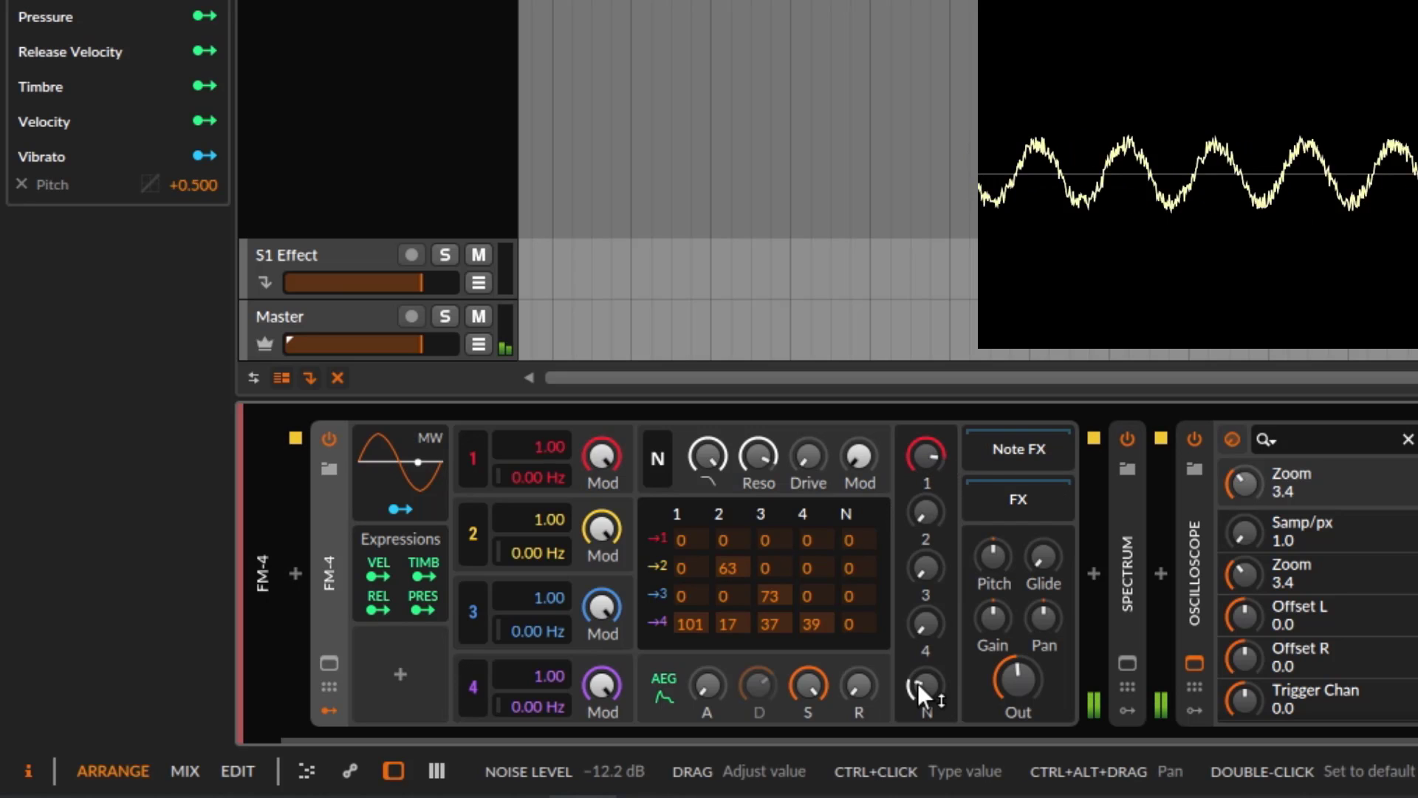
# Lower the noise cutoff and resonance, add some drive, and set the noise Mod to 100%
pyautogui.moveTo(707, 456); pyautogui.dragTo(707, 541)
pyautogui.moveTo(758, 455)
pyautogui.mouseDown()
pyautogui.moveTo(758, 477)
pyautogui.moveTo(757, 432)
pyautogui.moveTo(812, 421)
pyautogui.moveTo(810, 457)
pyautogui.moveTo(761, 461)
pyautogui.mouseUp()
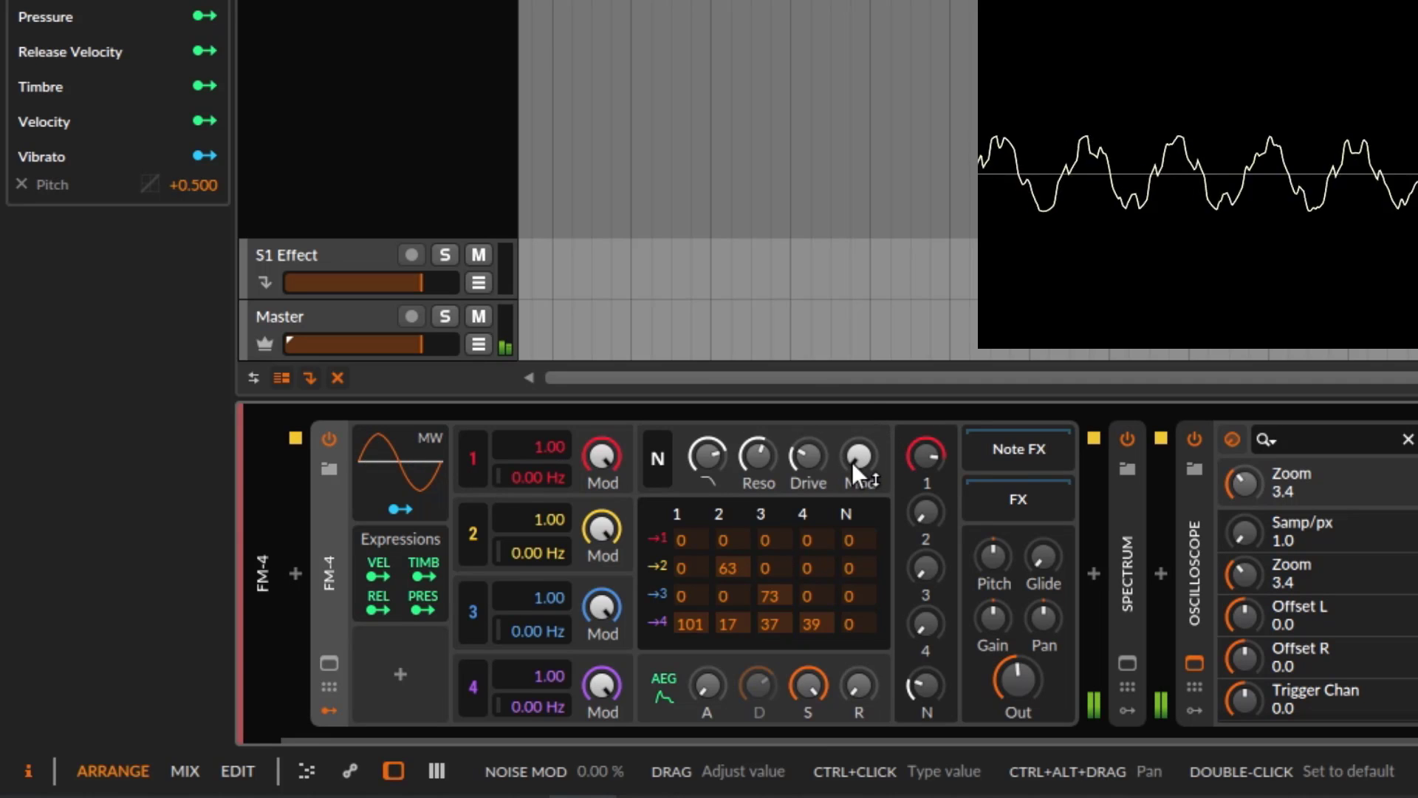
pyautogui.moveTo(854, 461); pyautogui.dragTo(854, 354)
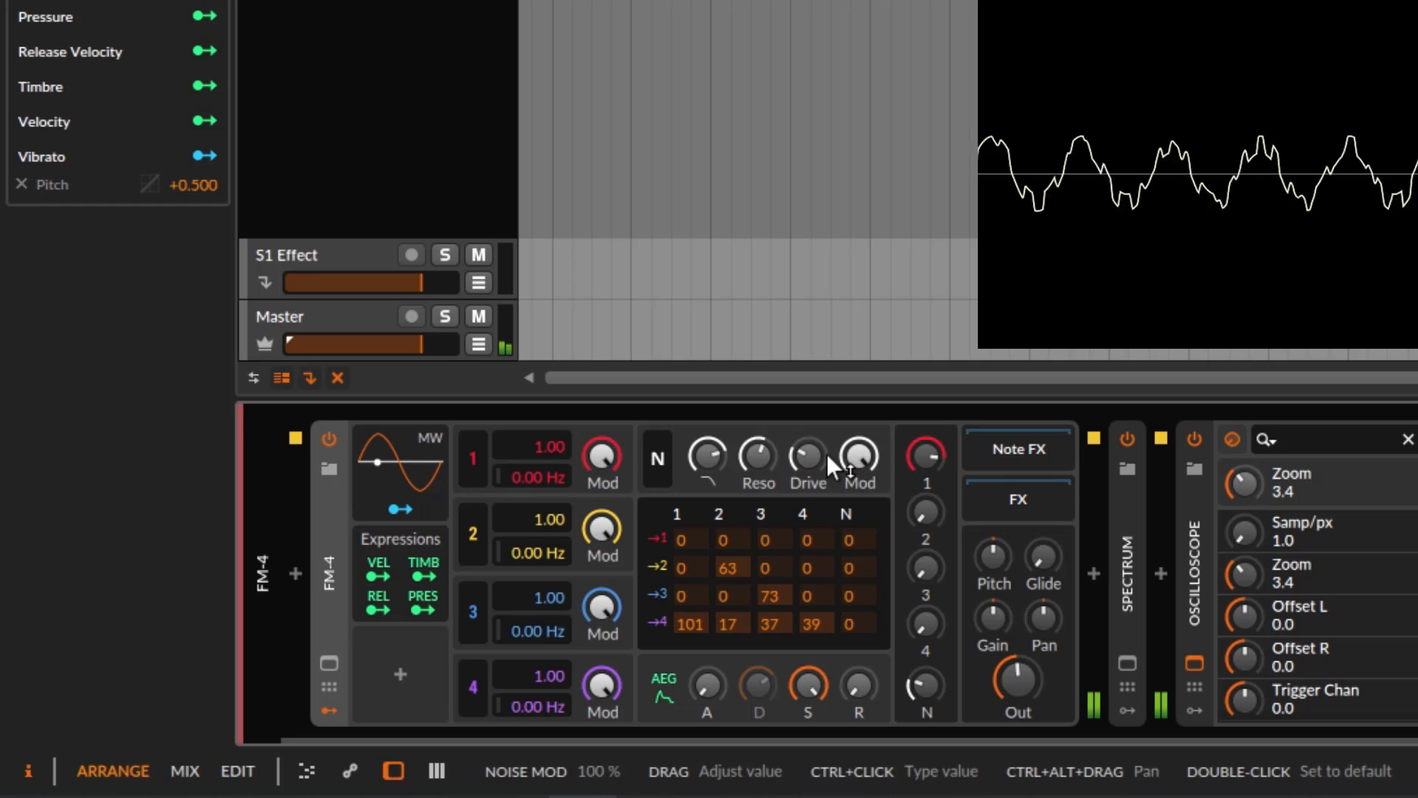
# Lower the noise level to minimum, set noise modulation into oscillator 1 to 15, and retune the noise filter with resonance at 5.79
pyautogui.moveTo(923, 681); pyautogui.dragTo(953, 787)
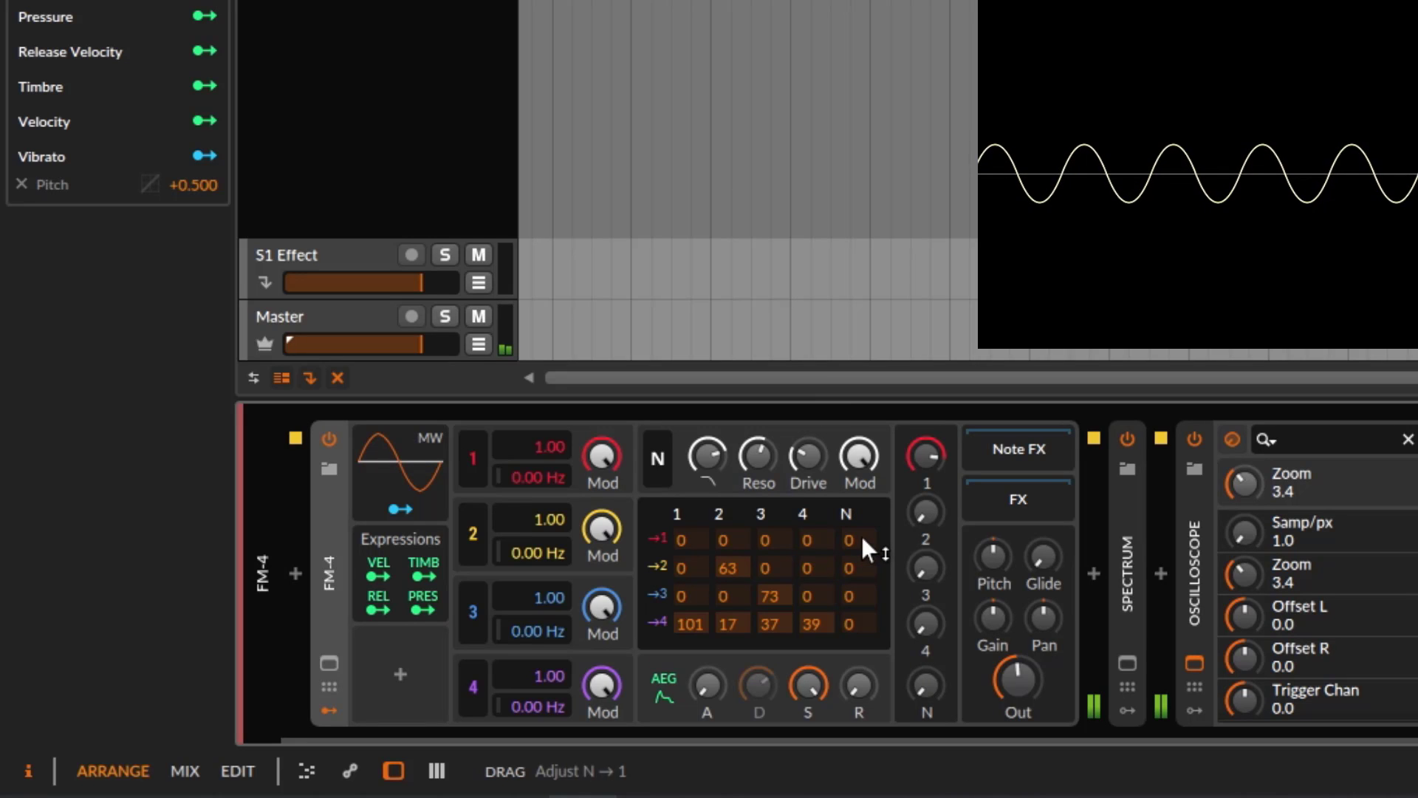
pyautogui.moveTo(862, 538); pyautogui.dragTo(877, 519)
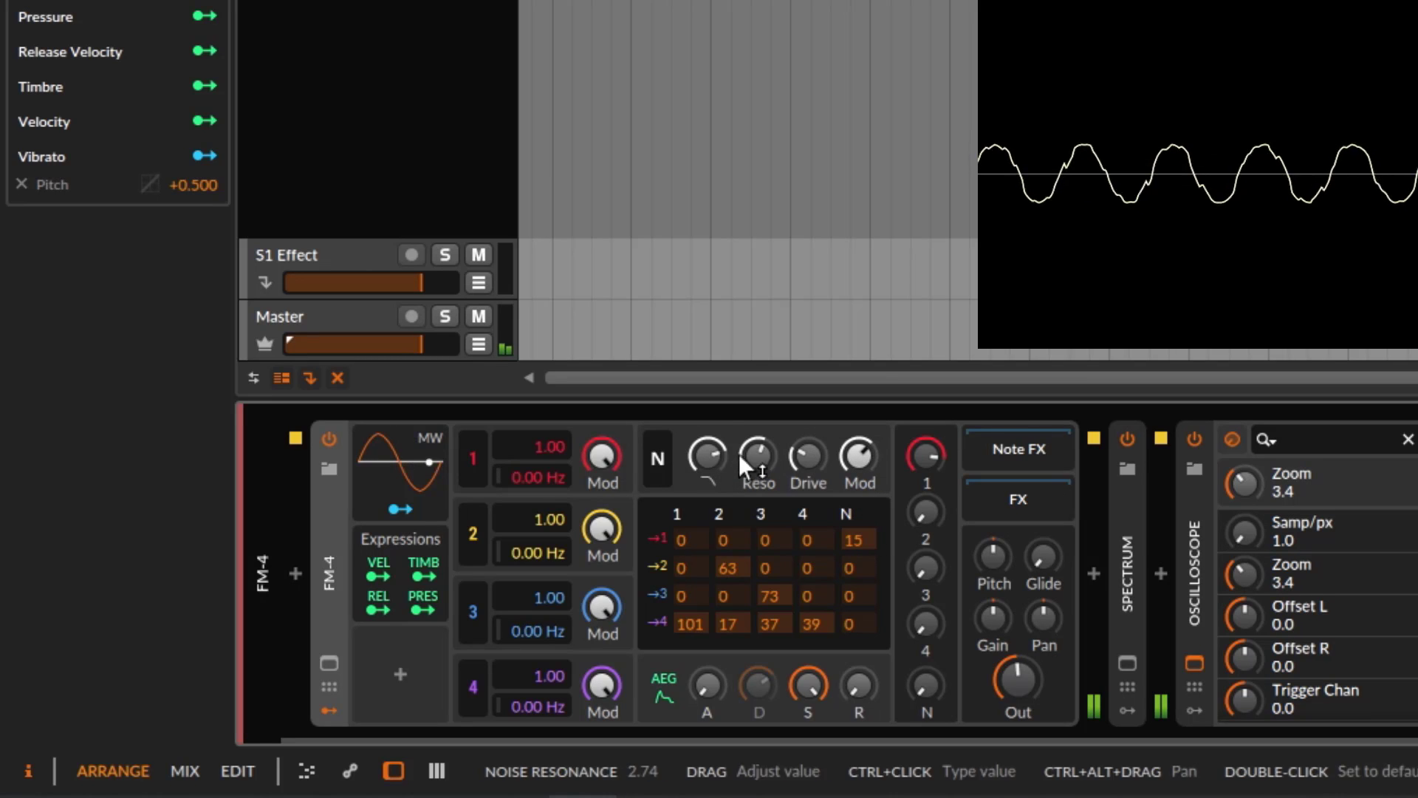
pyautogui.moveTo(707, 456); pyautogui.dragTo(707, 502)
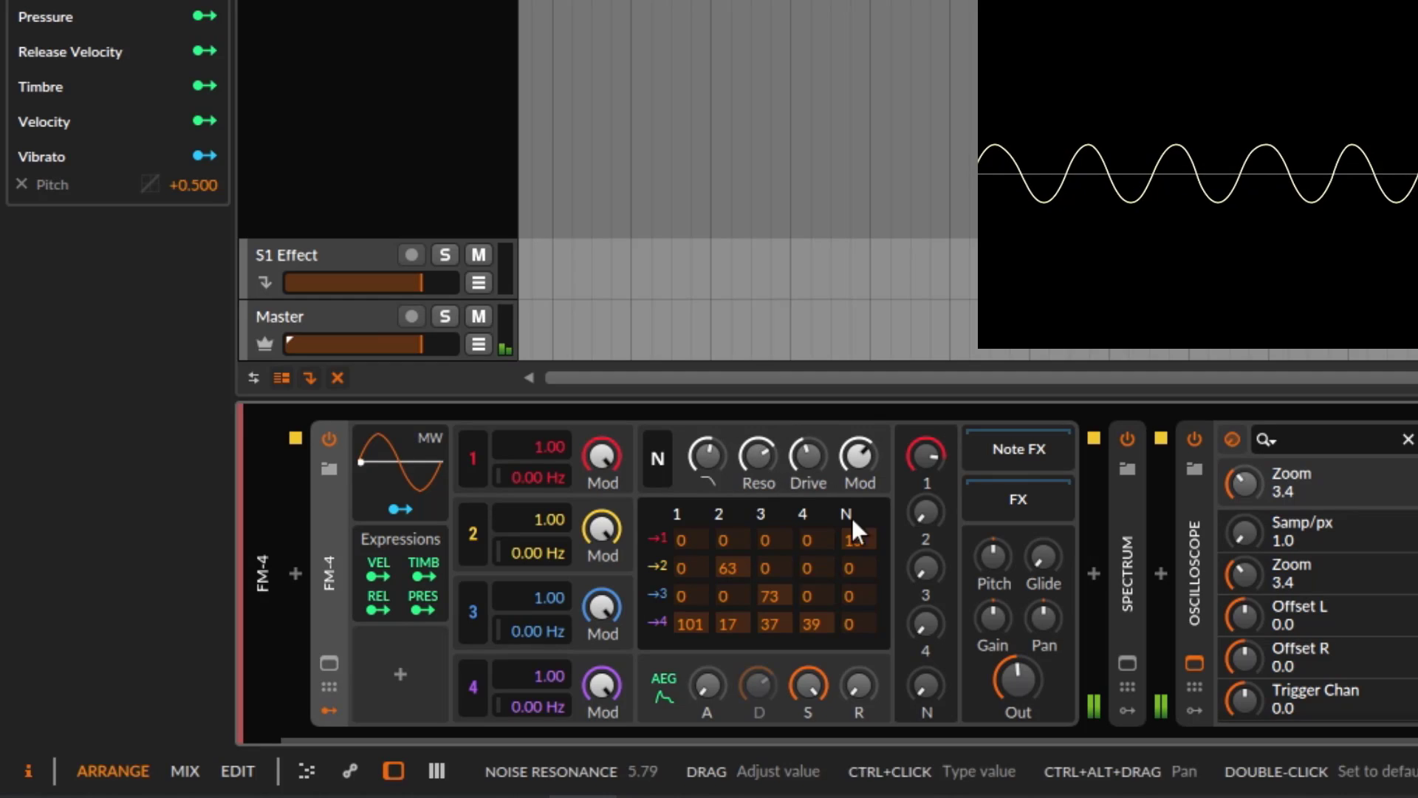
# Sweep the noise modulation into oscillator 1 up to 672 and back to 31, and lower the noise cutoff and resonance with more drive and Mod
pyautogui.moveTo(860, 520); pyautogui.dragTo(857, 2)
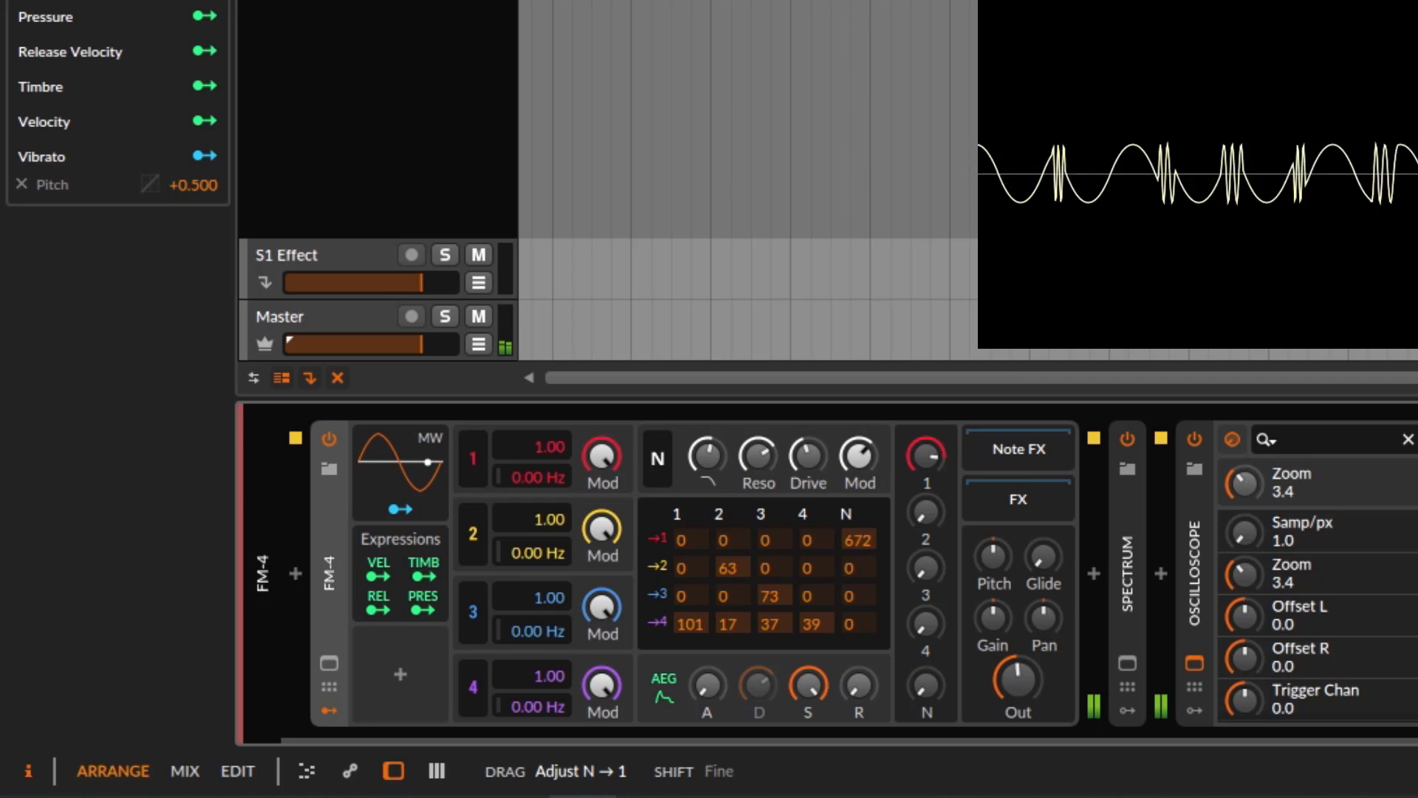
pyautogui.moveTo(981, 111); pyautogui.dragTo(972, 495)
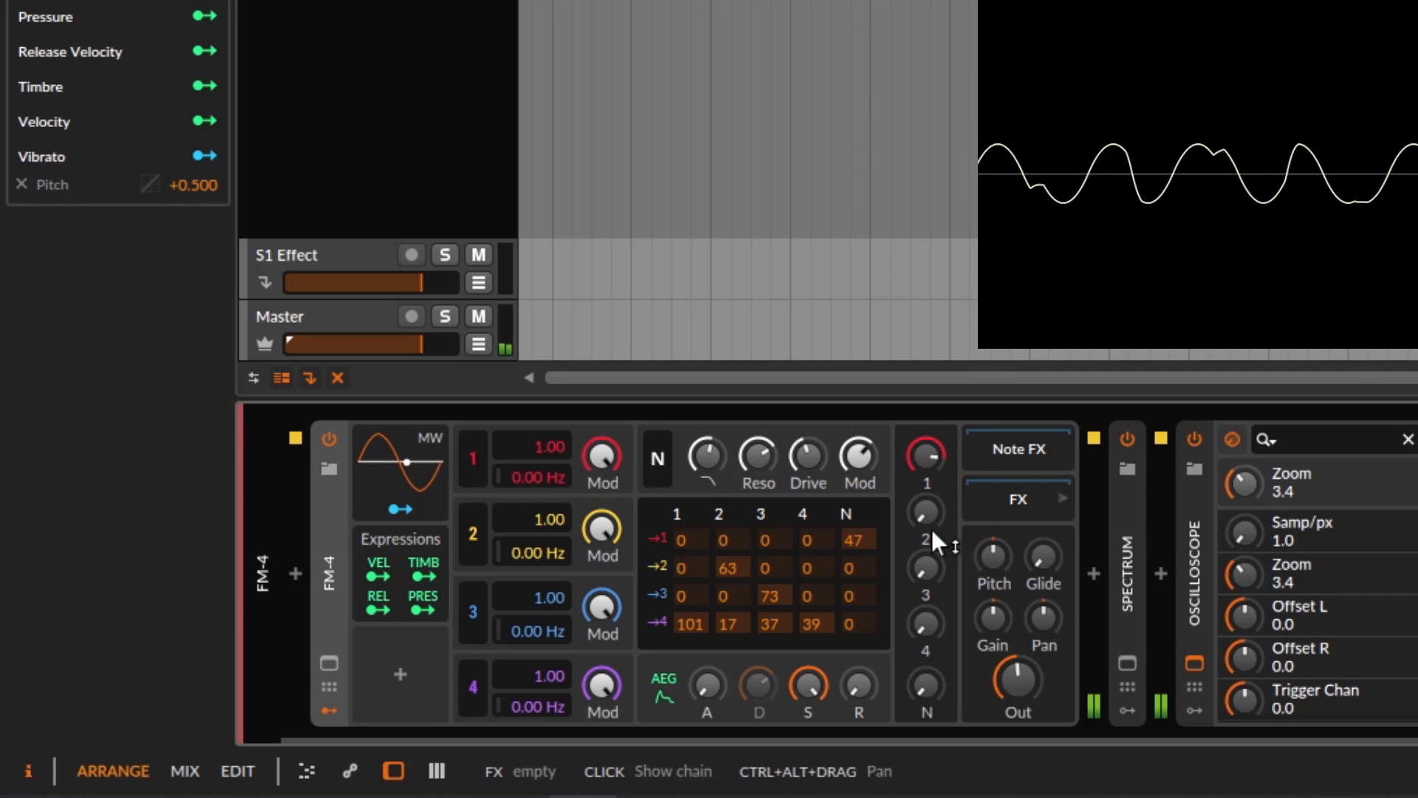
pyautogui.moveTo(864, 532); pyautogui.dragTo(874, 555)
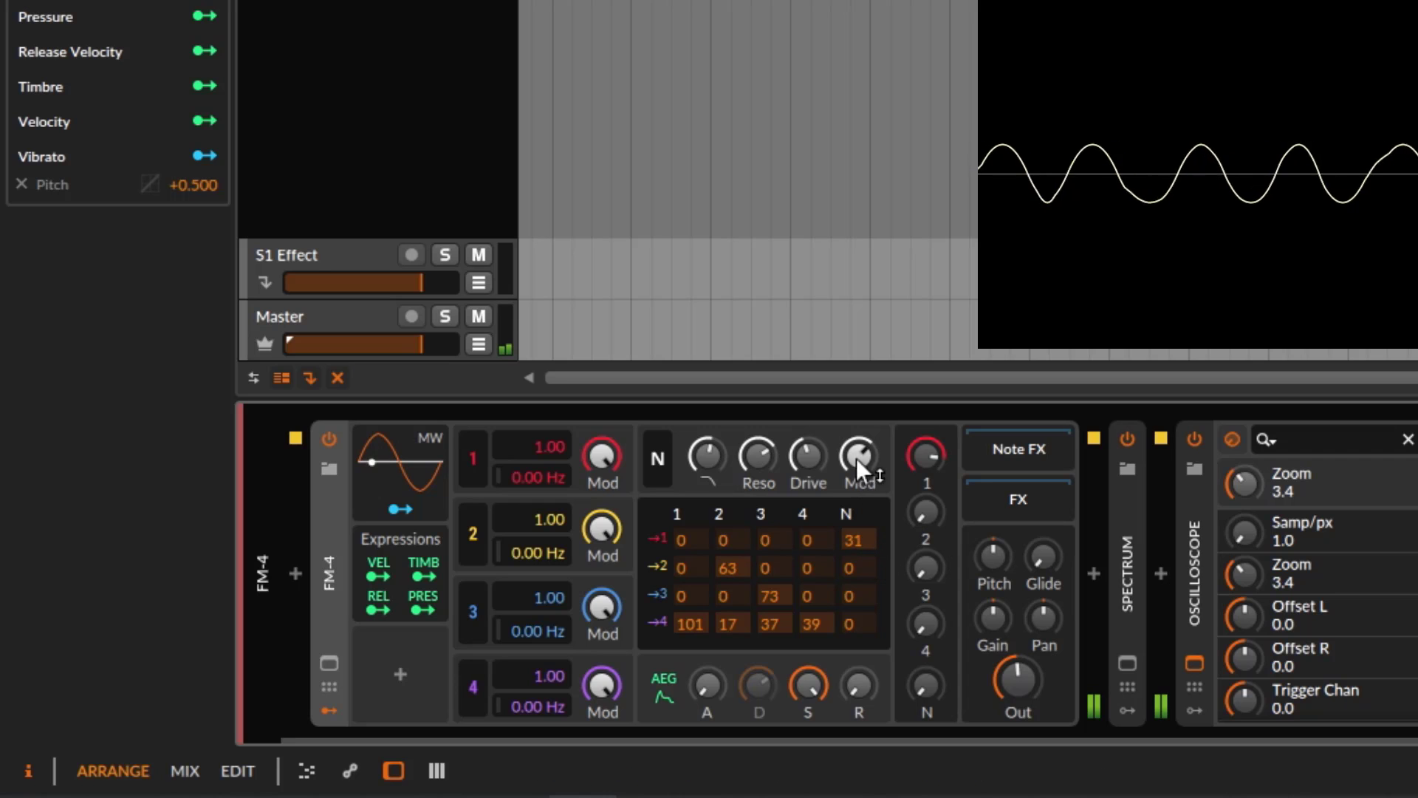
pyautogui.moveTo(858, 458); pyautogui.dragTo(795, 451)
pyautogui.moveTo(756, 457); pyautogui.dragTo(729, 481)
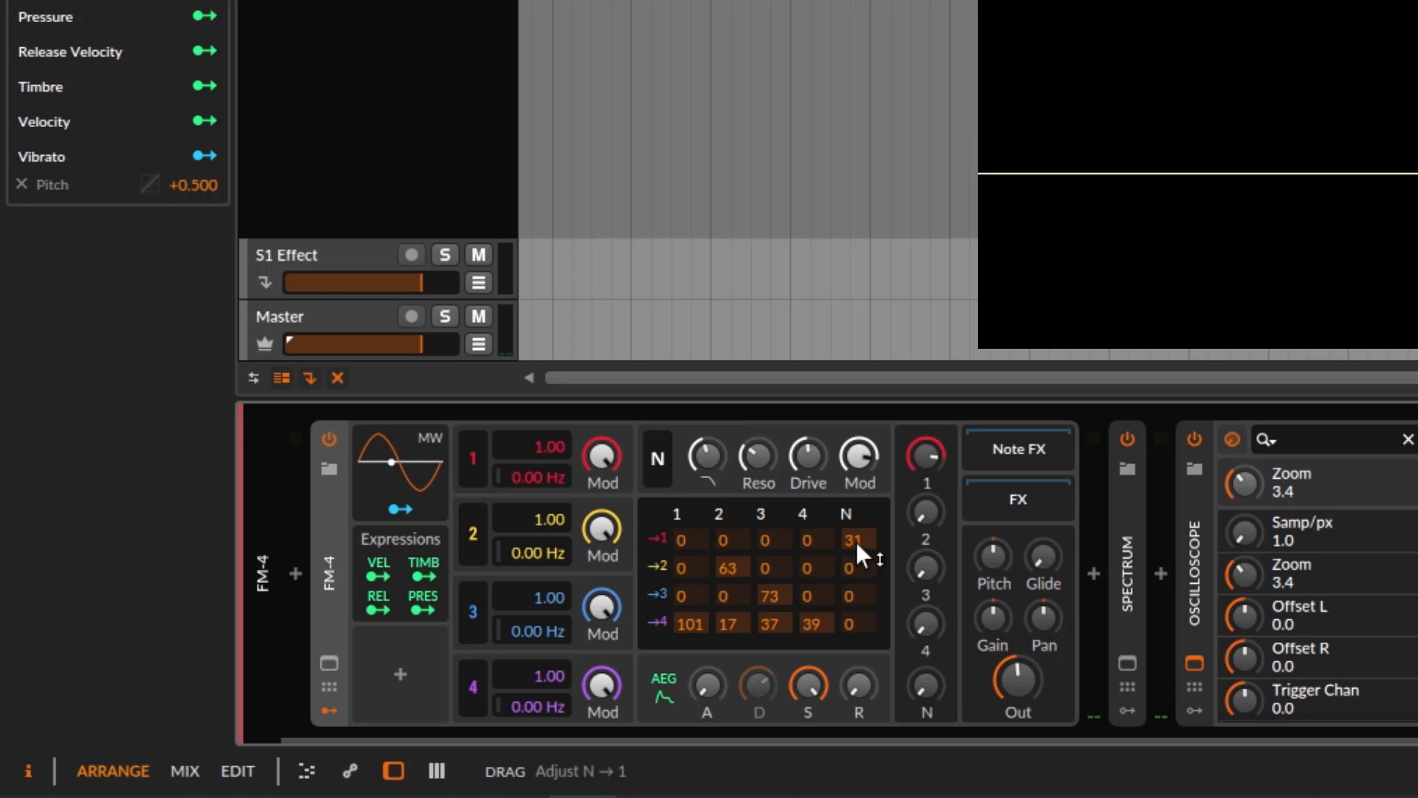
# Reset the noise modulation into oscillator 1 to 0 and sweep oscillator 1's self-modulation up to 999 and back down to 59
pyautogui.moveTo(857, 543); pyautogui.dragTo(898, 789)
pyautogui.moveTo(685, 535); pyautogui.dragTo(709, 454)
pyautogui.moveTo(690, 539); pyautogui.dragTo(737, 515)
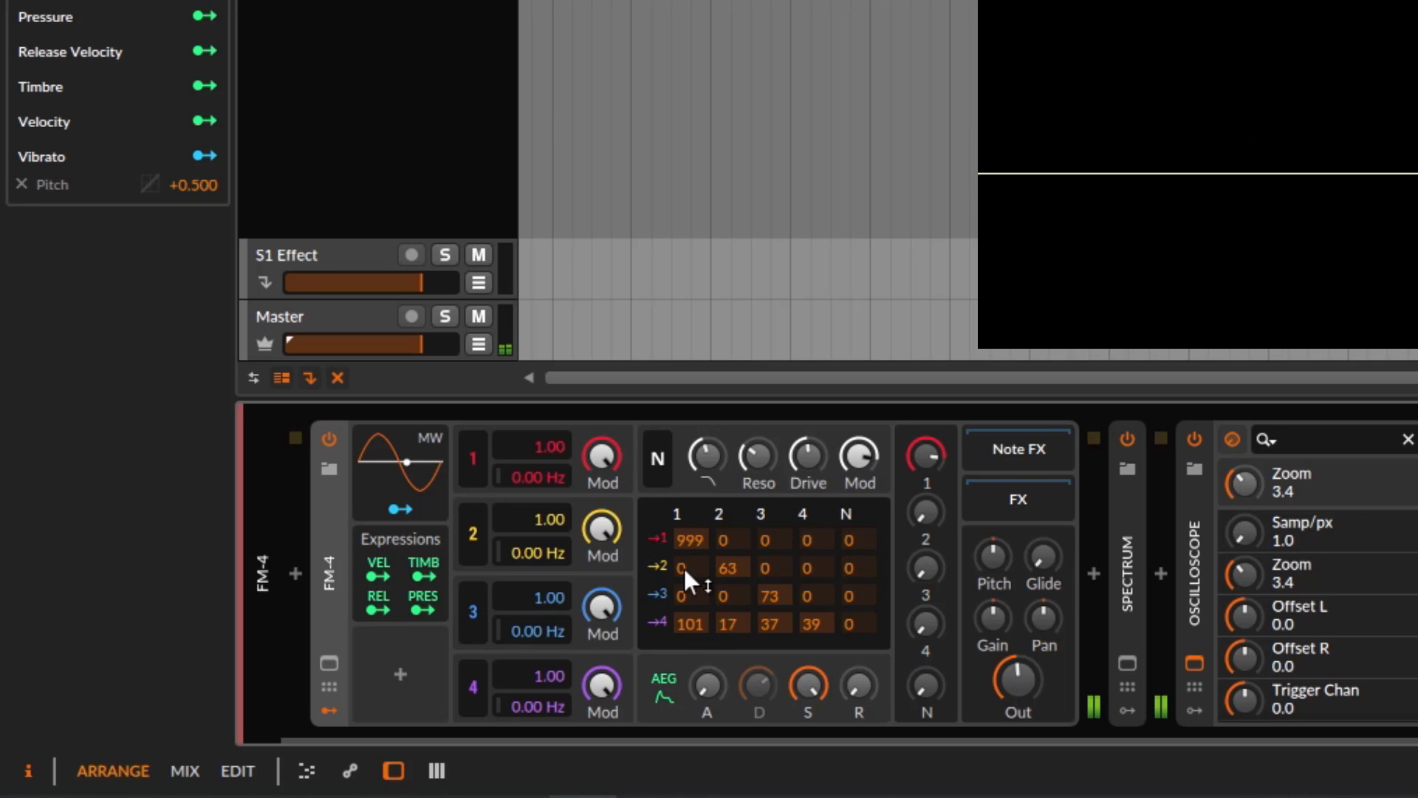
pyautogui.moveTo(693, 536); pyautogui.dragTo(694, 542)
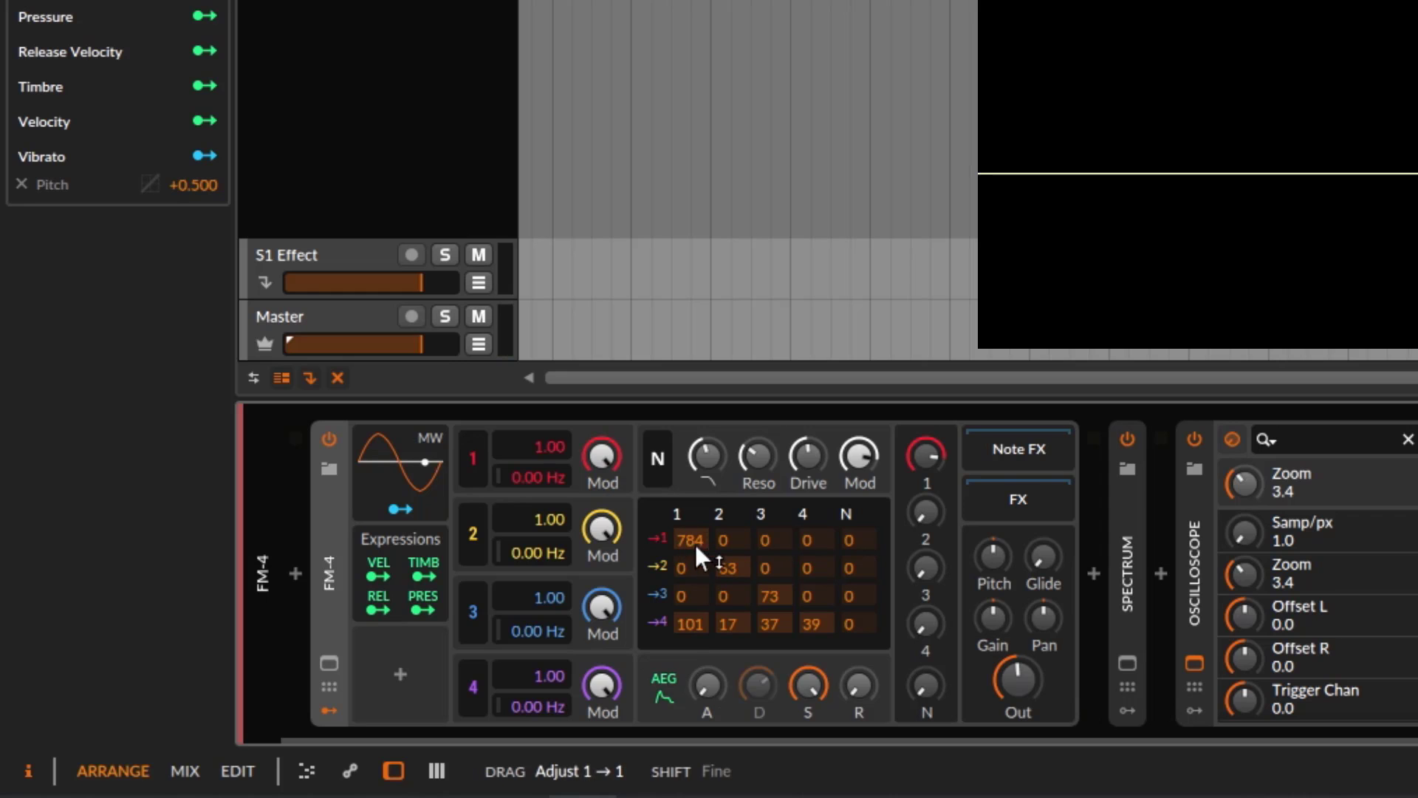
pyautogui.moveTo(690, 542); pyautogui.dragTo(627, 545)
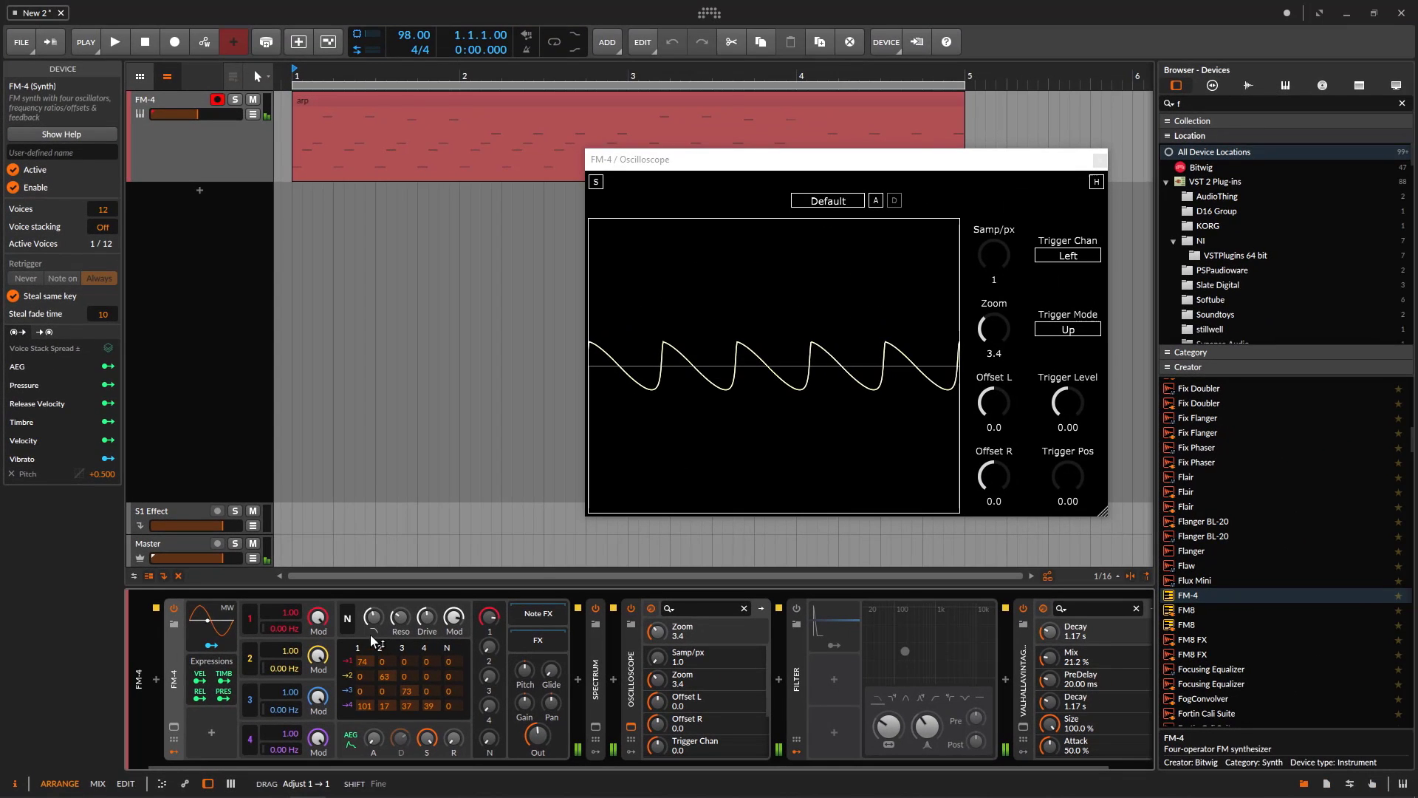
pyautogui.moveTo(371, 636); pyautogui.dragTo(371, 672)
pyautogui.press('space')
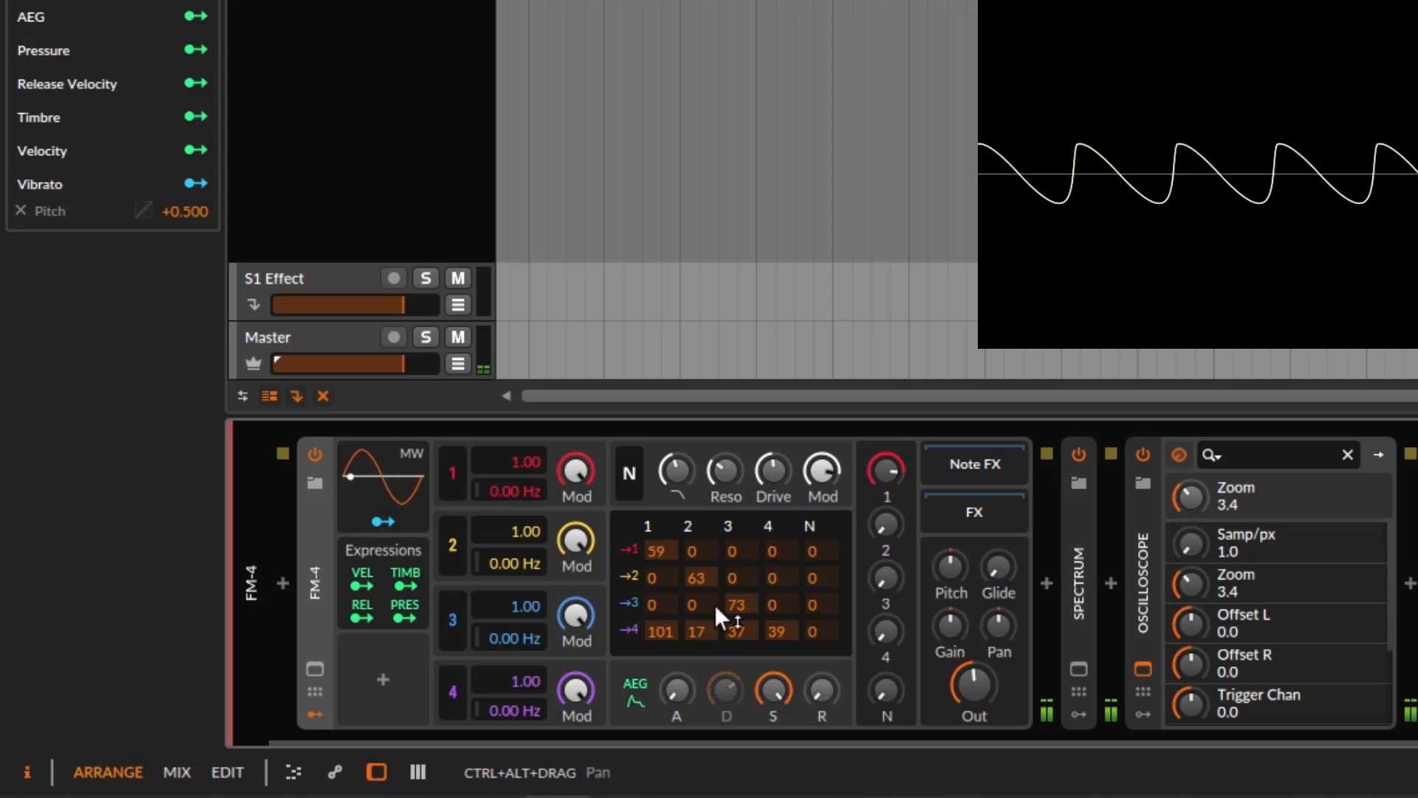
# Swap oscillator 1 for oscillator 3 at 0.0 dB and set the modulation from oscillator 4 into oscillator 3 to 55
pyautogui.moveTo(882, 599); pyautogui.dragTo(886, 568)
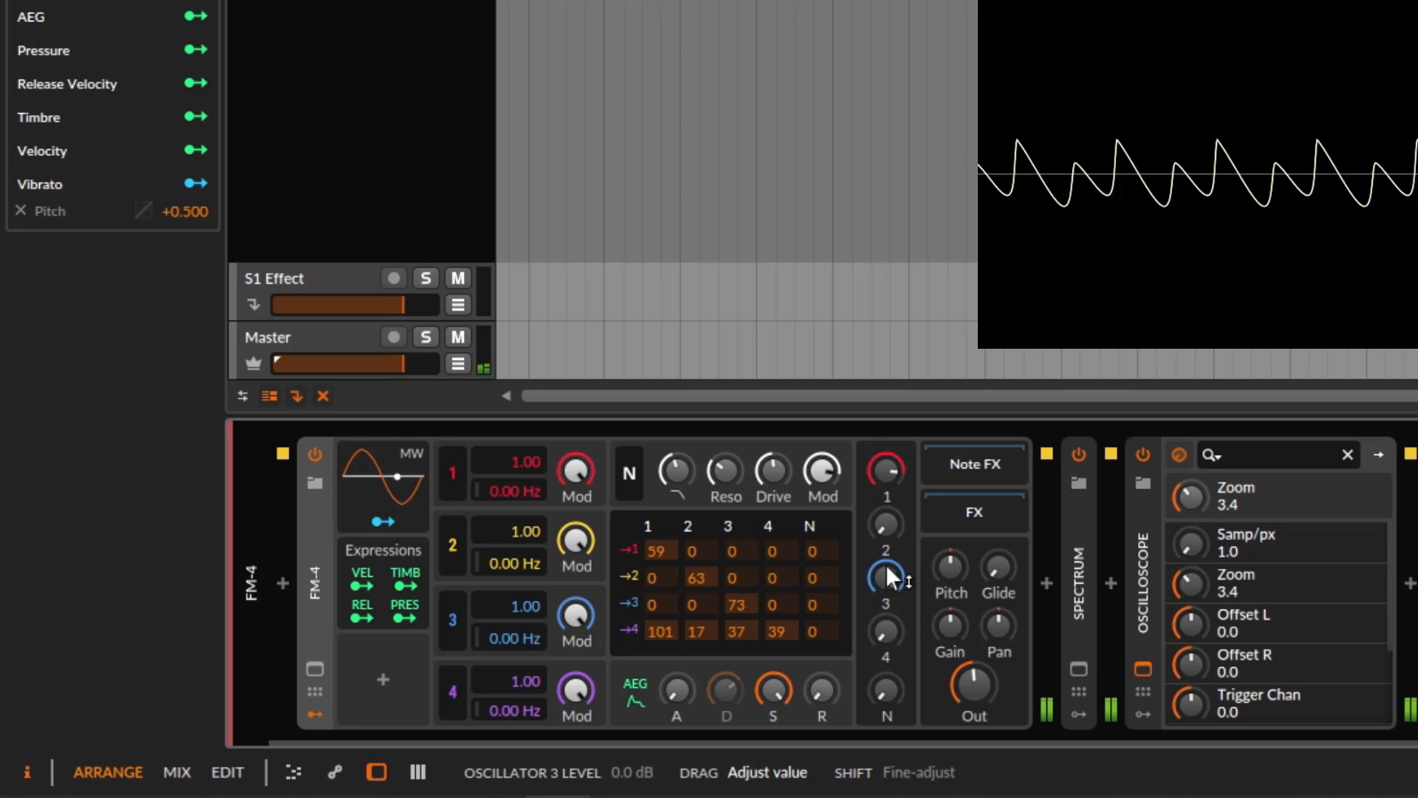
pyautogui.moveTo(886, 471); pyautogui.dragTo(918, 493)
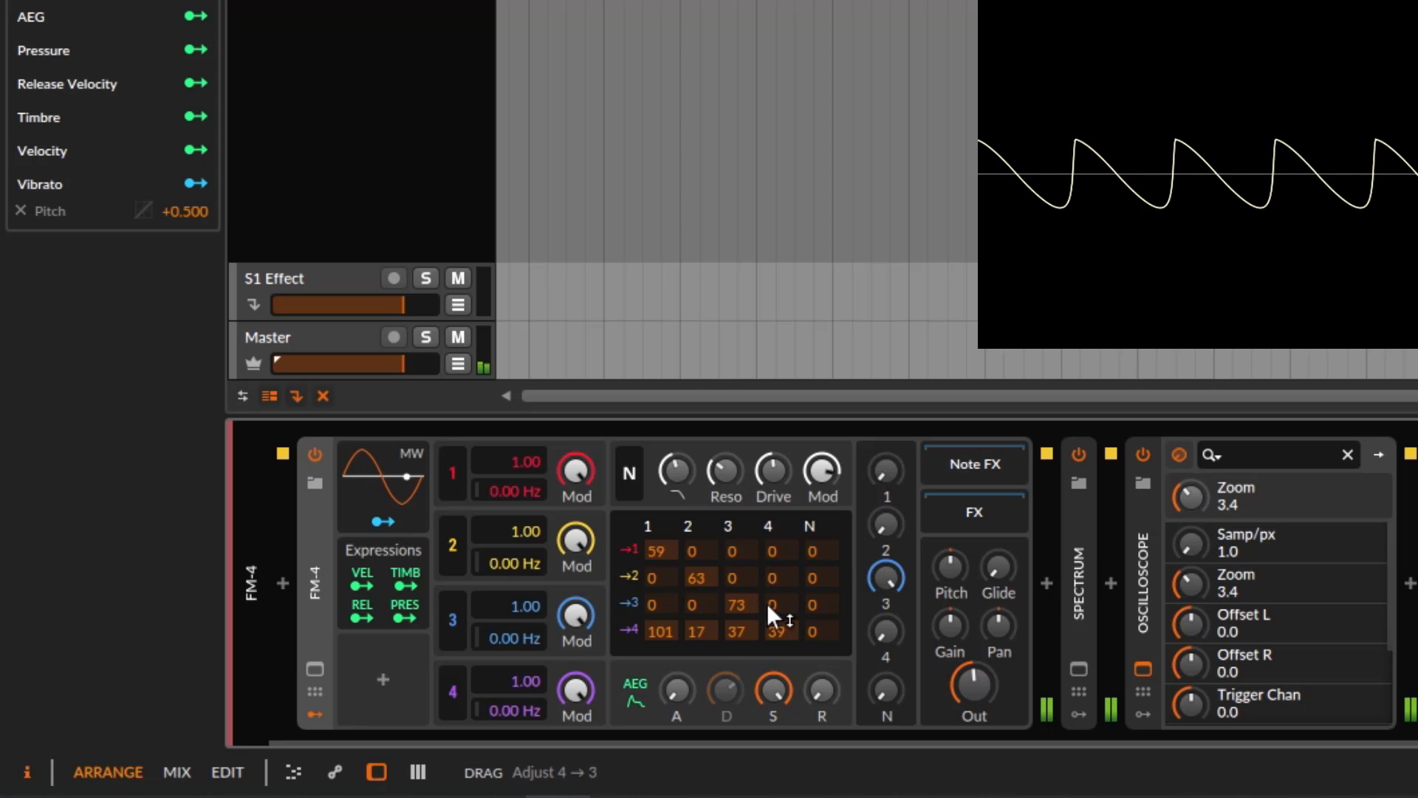
pyautogui.moveTo(780, 607); pyautogui.dragTo(787, 599)
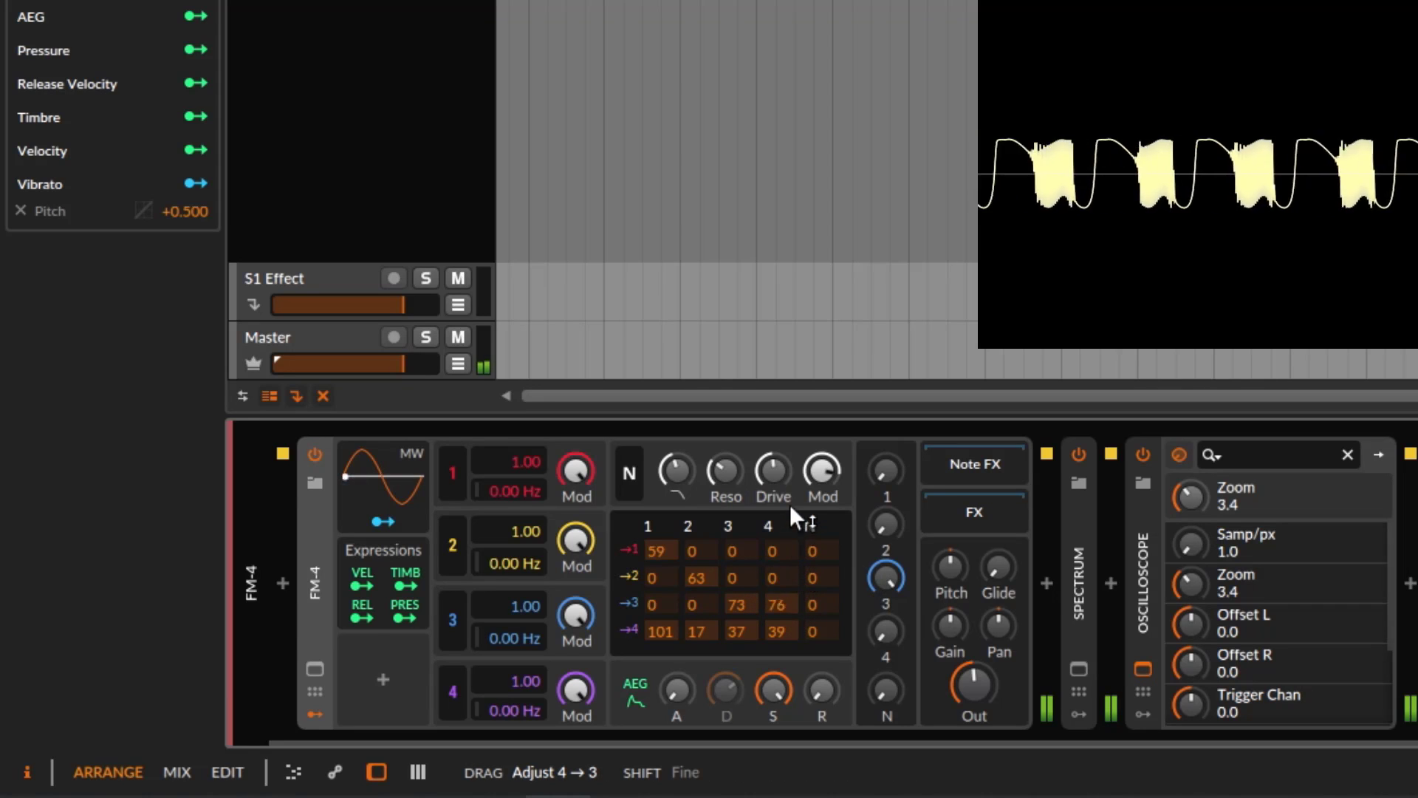
pyautogui.moveTo(790, 505); pyautogui.dragTo(791, 533)
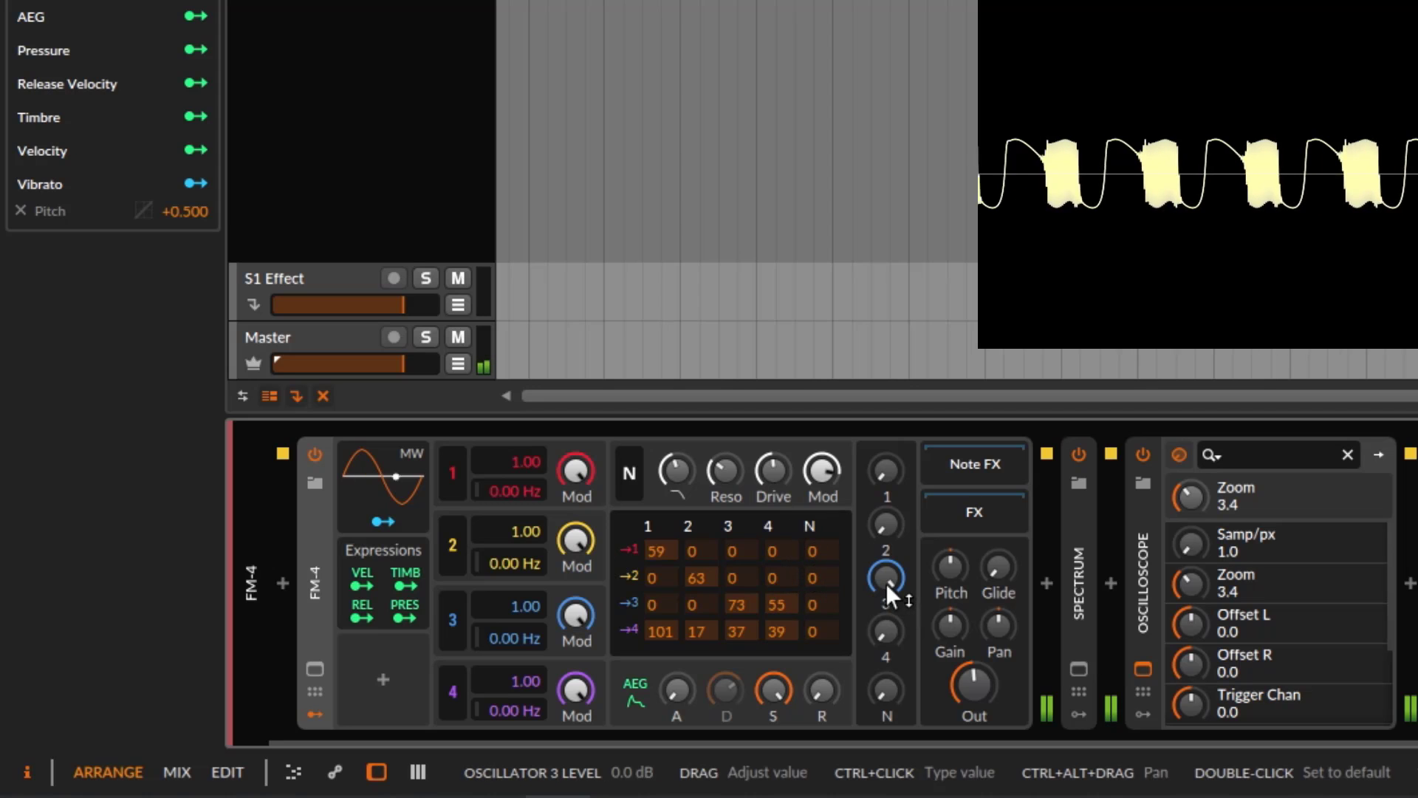
# Raise the levels of oscillators 1, 2 and 4 and set oscillator 1's self-modulation to 0
pyautogui.moveTo(885, 526); pyautogui.dragTo(888, 447)
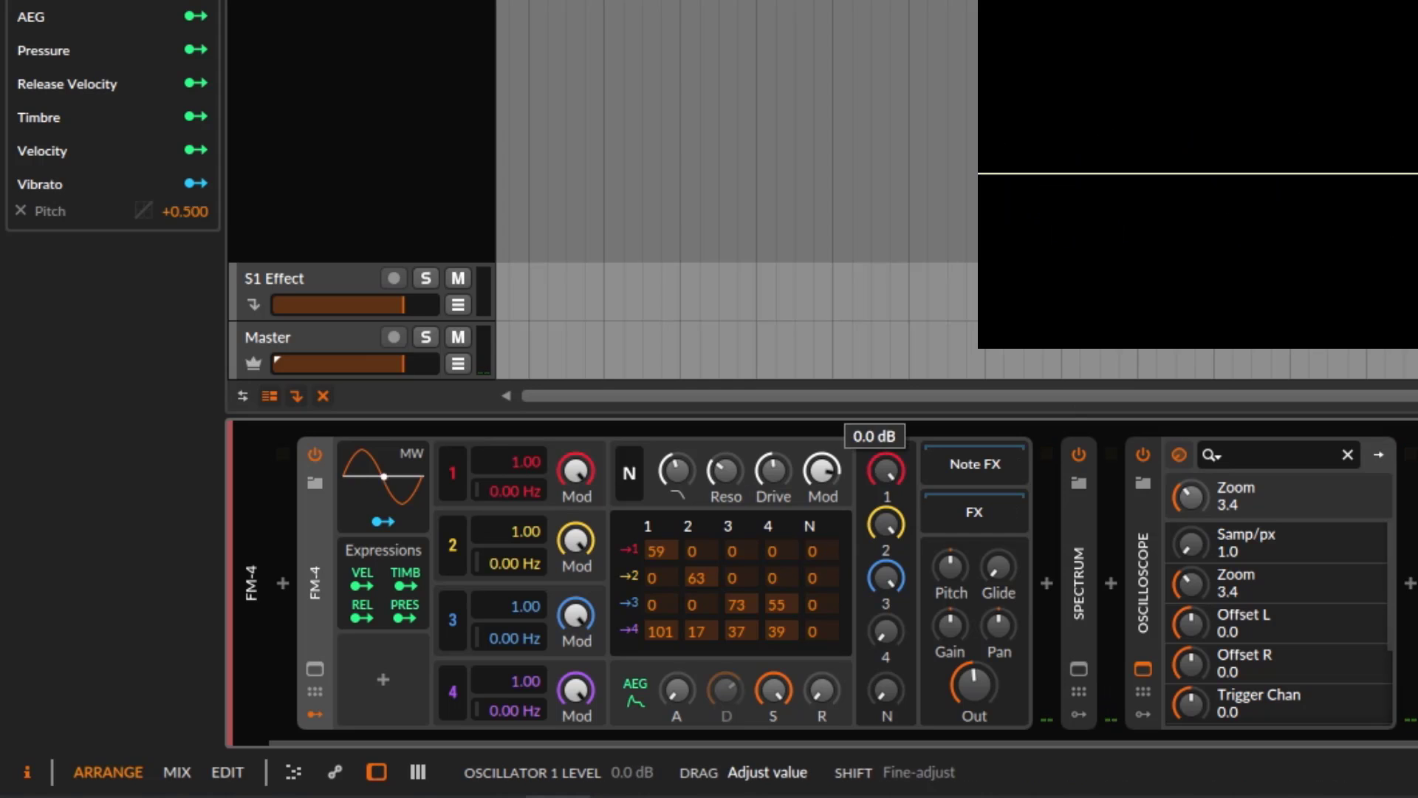
pyautogui.moveTo(667, 617); pyautogui.dragTo(668, 628)
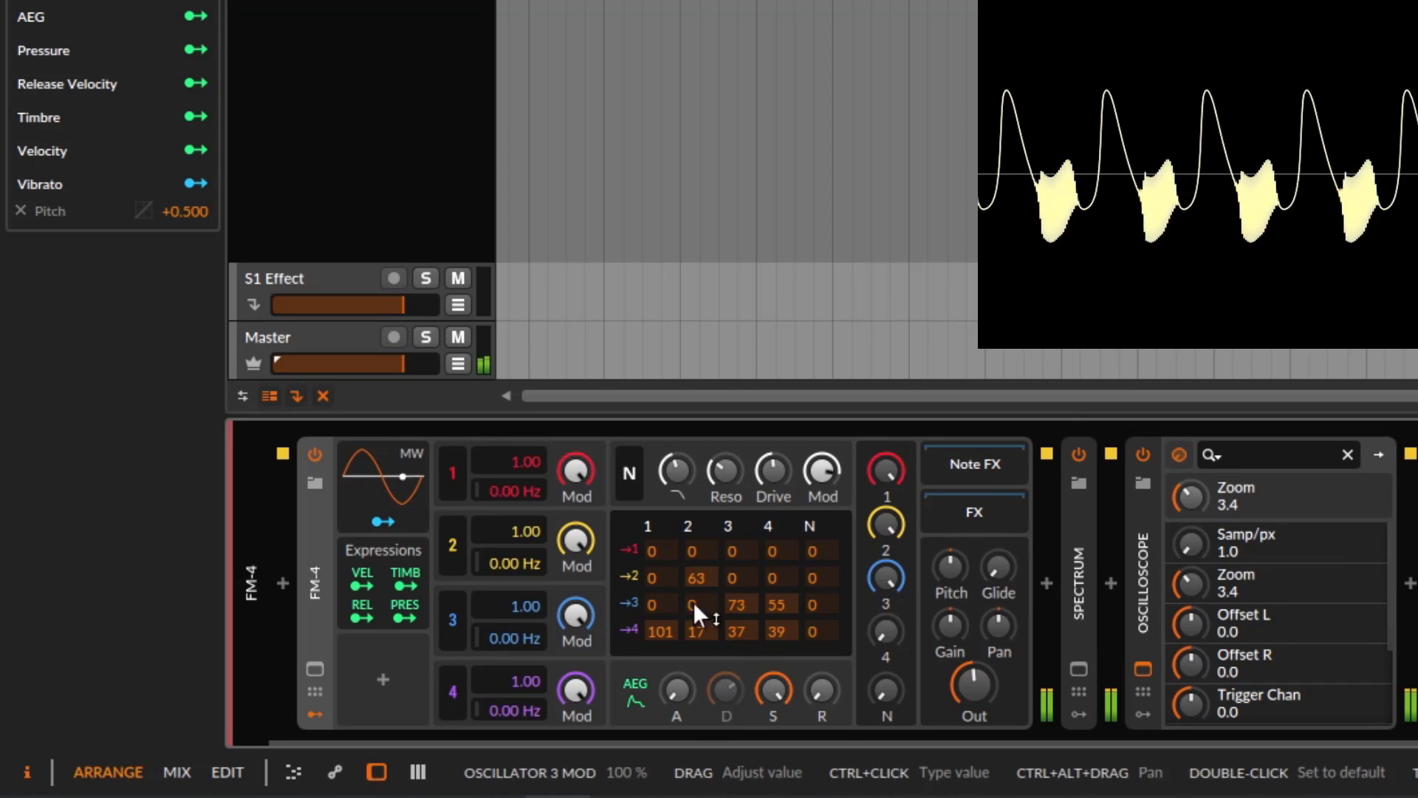
pyautogui.moveTo(892, 631); pyautogui.dragTo(892, 551)
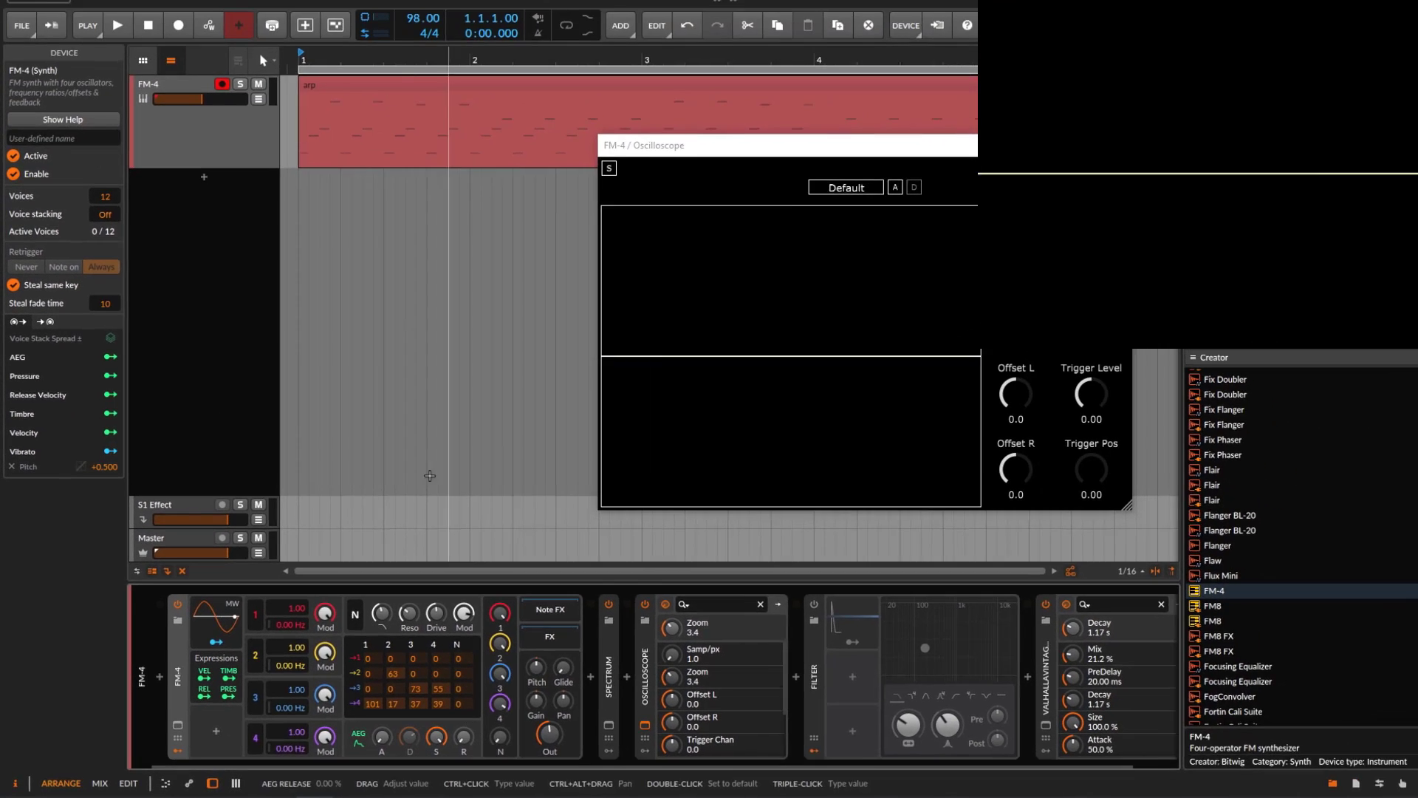
# Play the arp clip, move the Oscilloscope window aside, and shape the AEG with reduced sustain and longer decay and release
pyautogui.press('space')
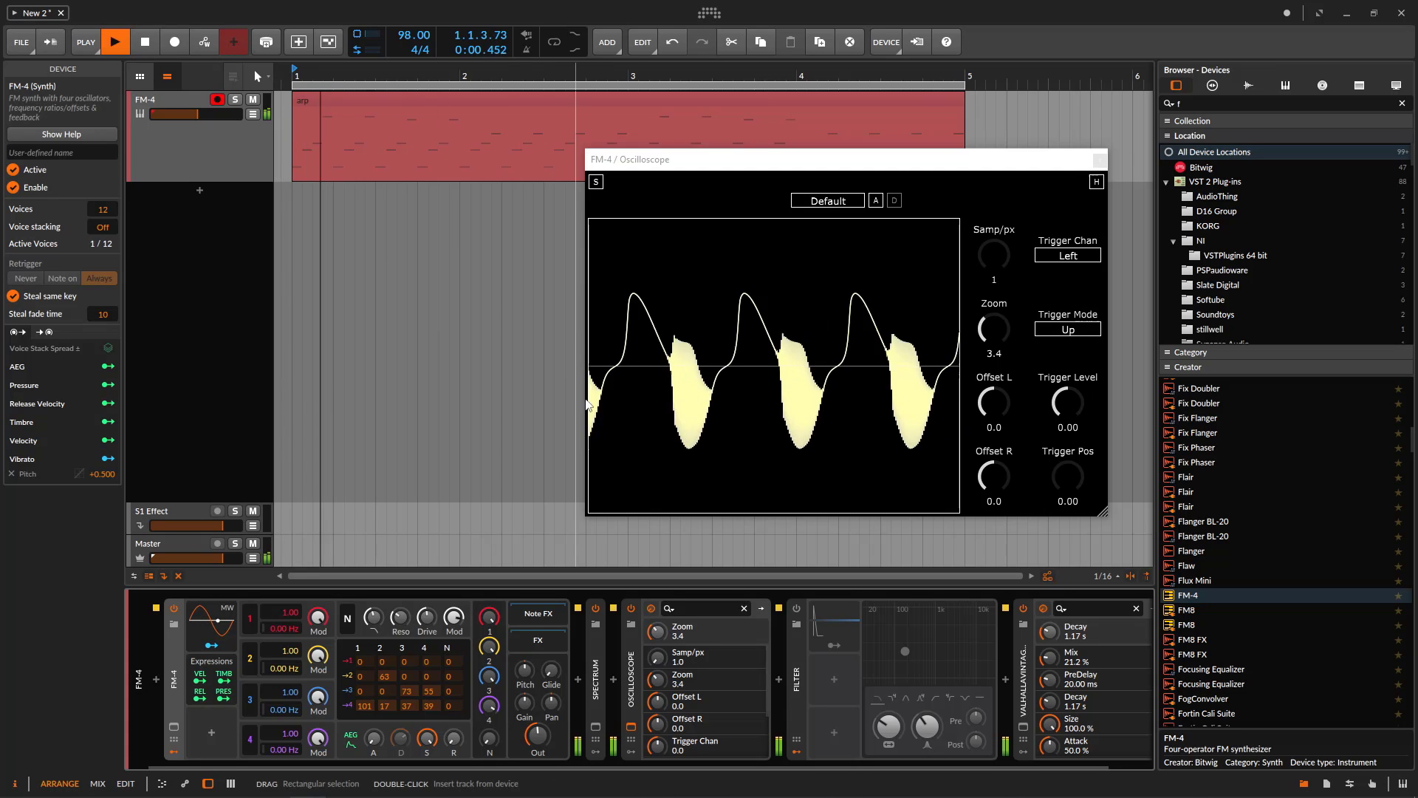
pyautogui.moveTo(827, 158); pyautogui.dragTo(887, 257)
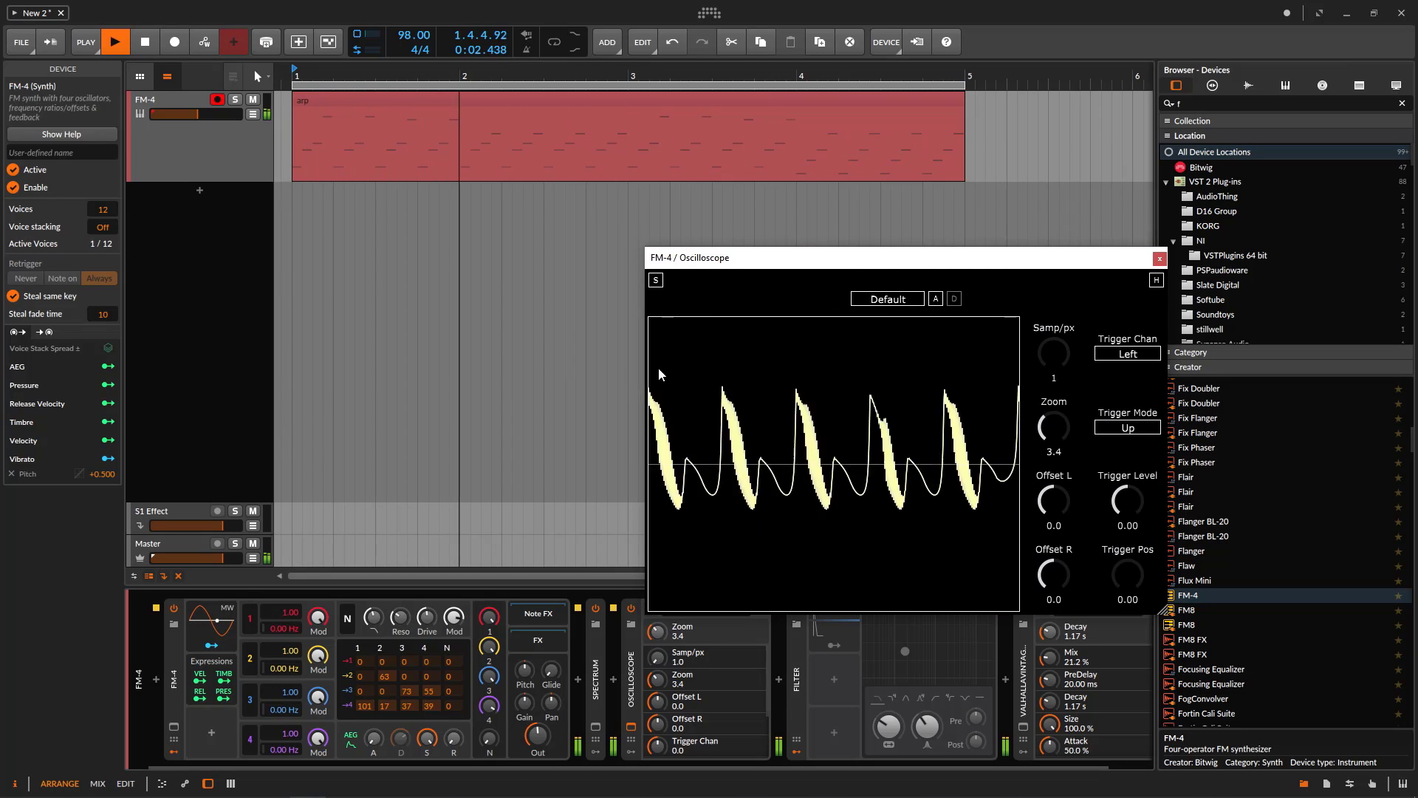
pyautogui.moveTo(427, 739); pyautogui.dragTo(399, 764)
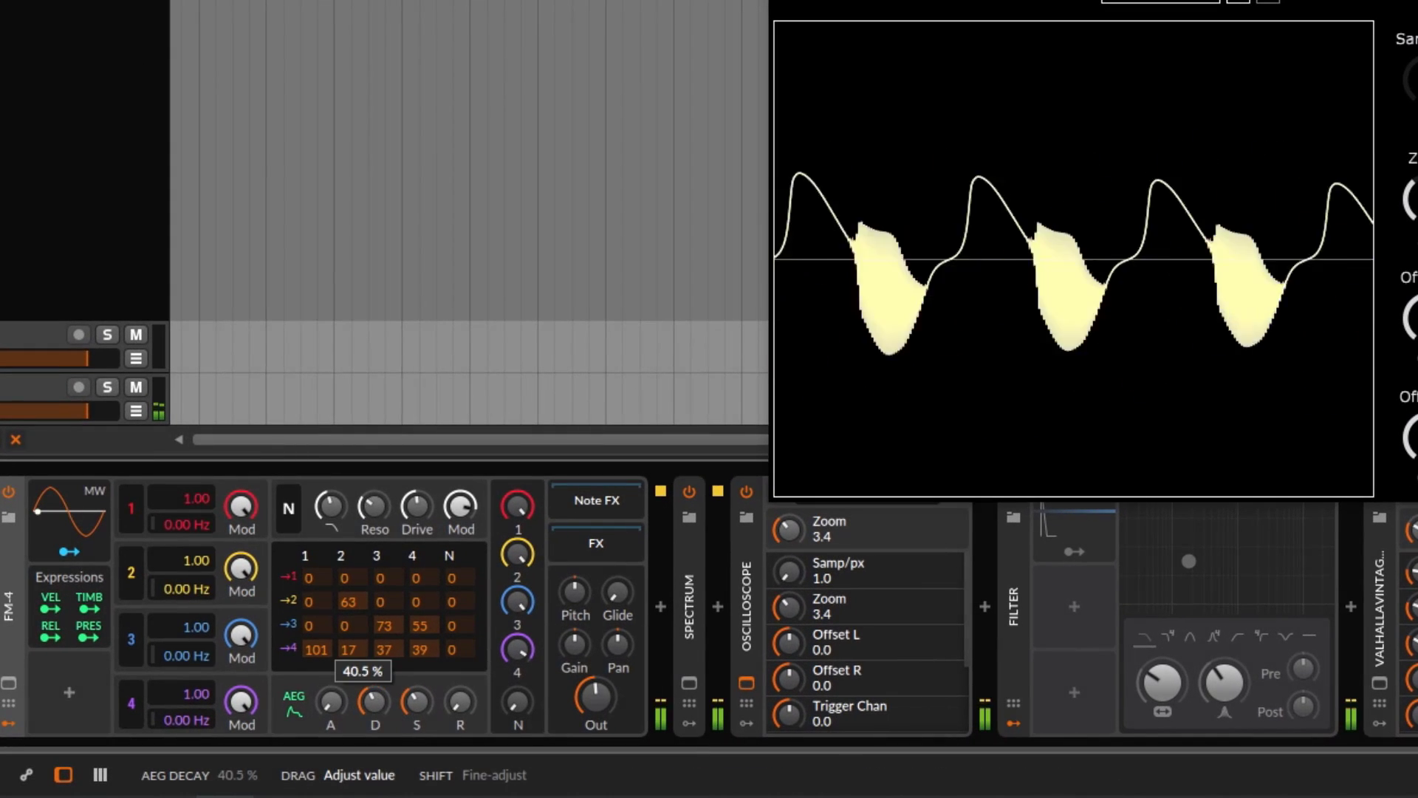
pyautogui.moveTo(375, 702); pyautogui.dragTo(375, 693)
pyautogui.moveTo(469, 729); pyautogui.dragTo(462, 688)
# Lower the levels of oscillators 2, 3 and 4 to minimum and restart playback to hear oscillator 1 alone
pyautogui.moveTo(522, 560); pyautogui.dragTo(523, 642)
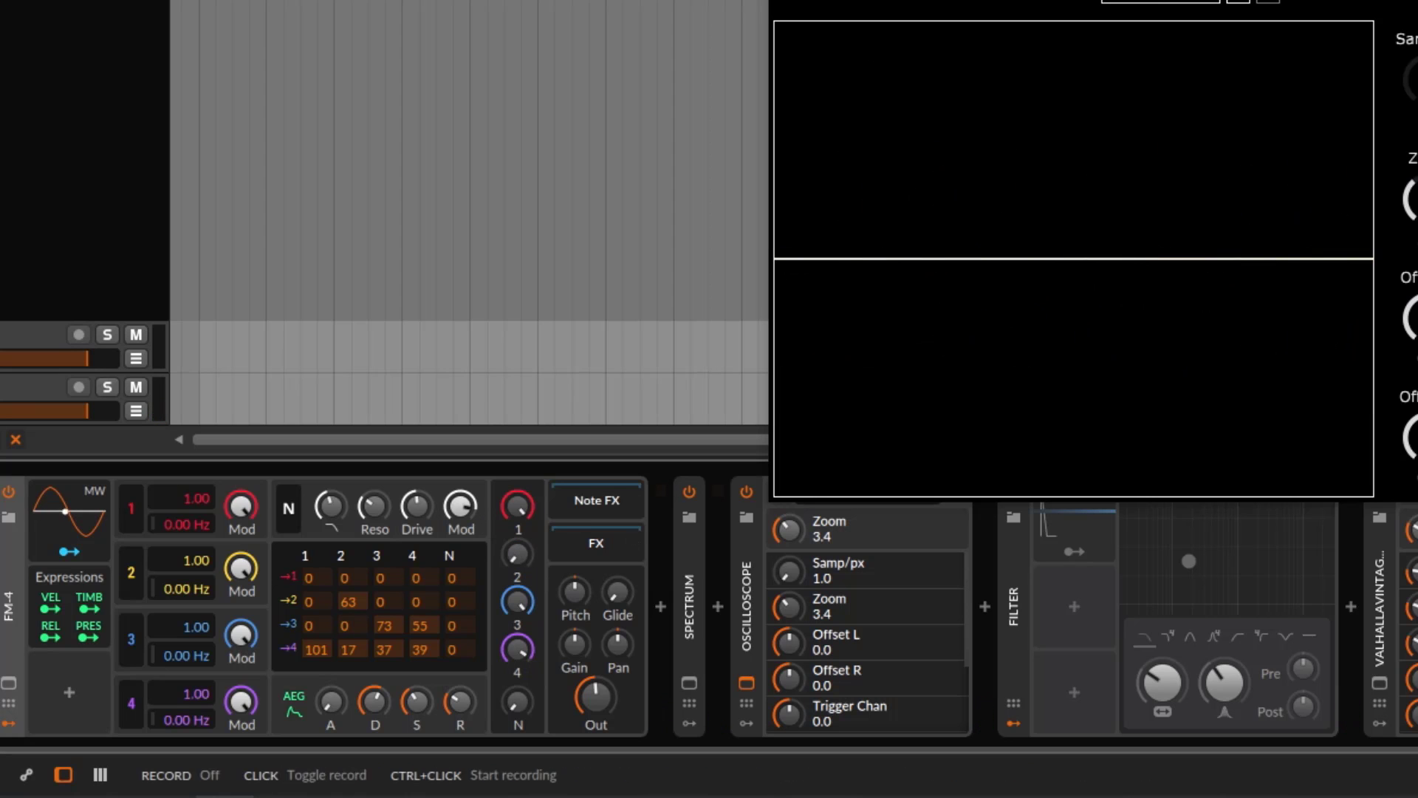
pyautogui.press('space')
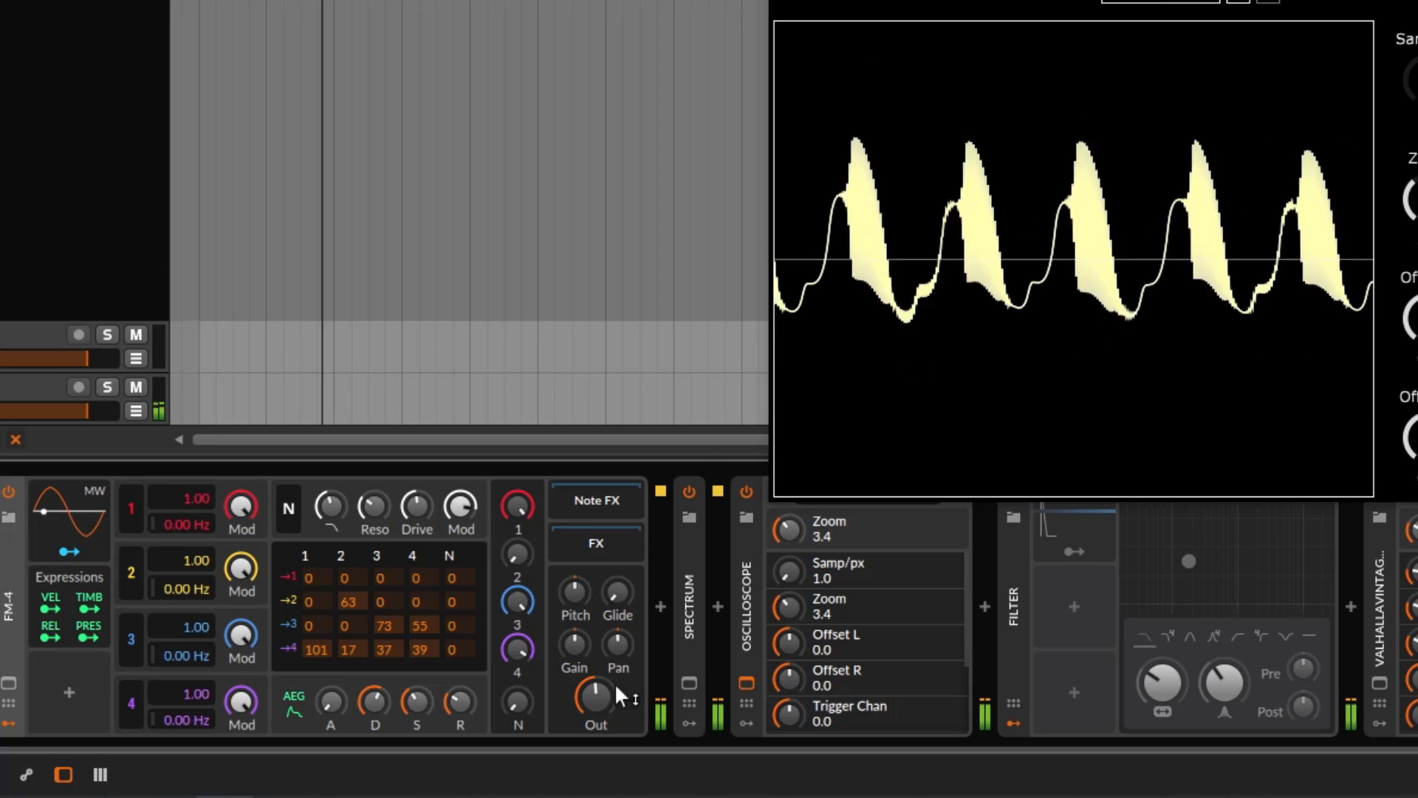
pyautogui.moveTo(516, 603); pyautogui.dragTo(517, 738)
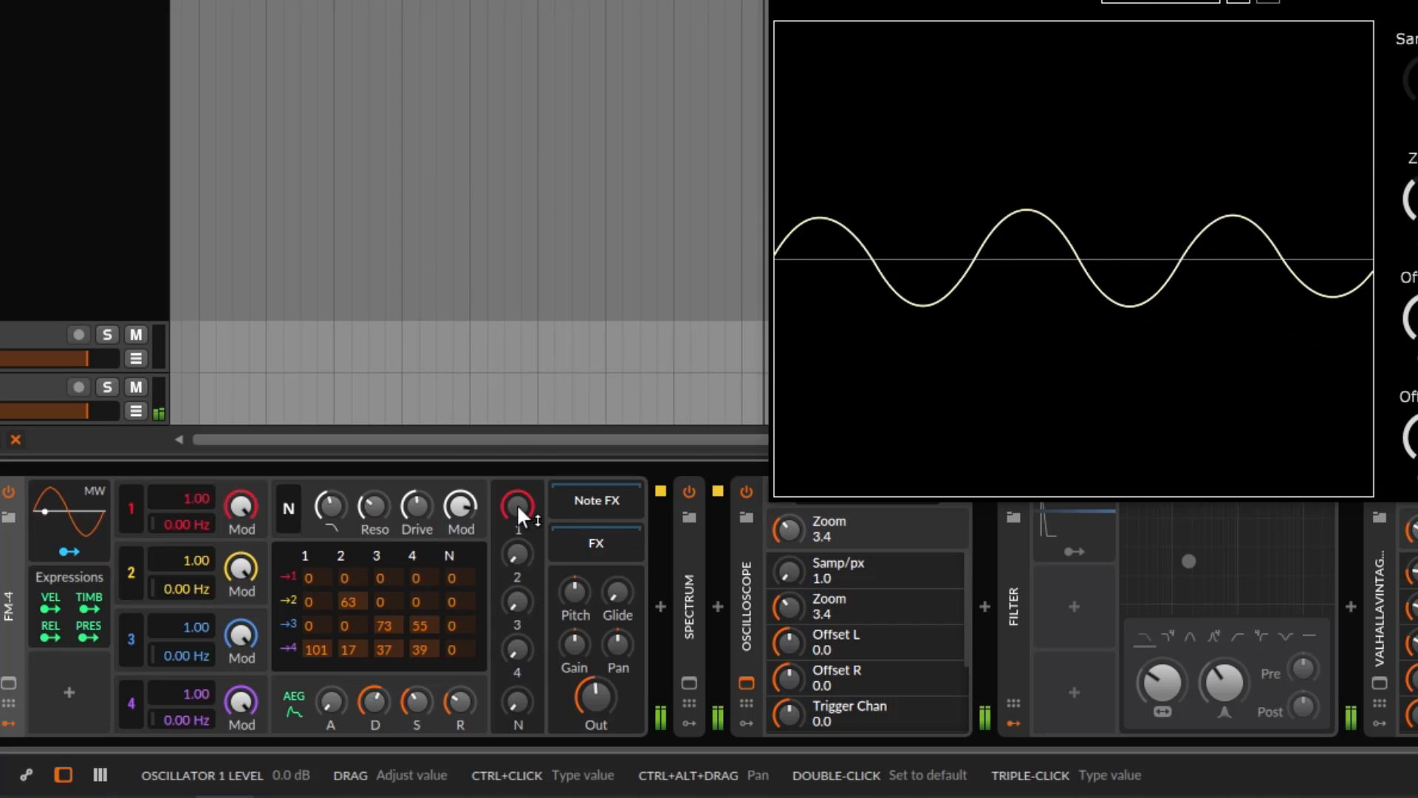
# Set oscillator 1's self-modulation to 36 and oscillator 2's to 62, swapping the audible level from oscillator 1 to oscillator 2
pyautogui.moveTo(306, 576); pyautogui.dragTo(328, 533)
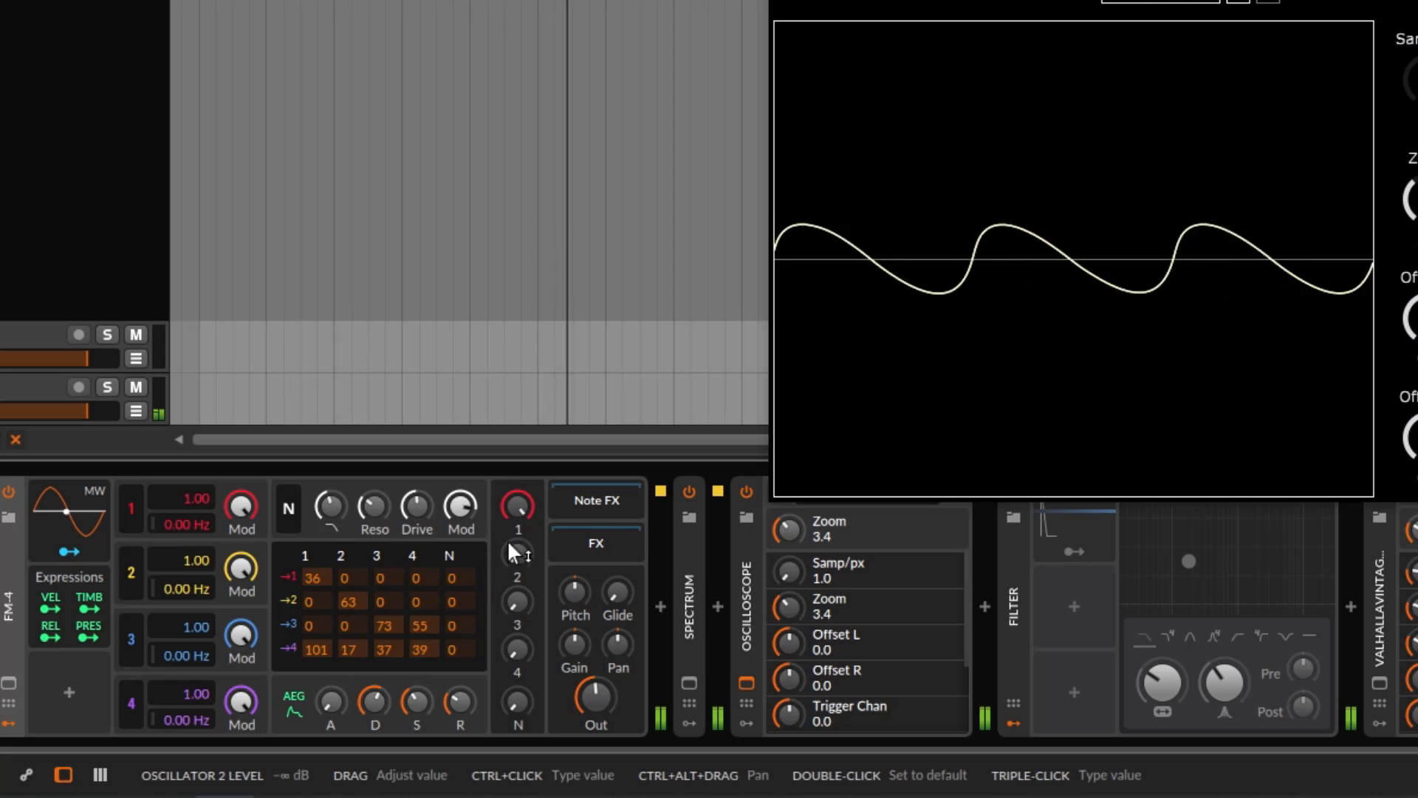
pyautogui.moveTo(511, 558); pyautogui.dragTo(511, 539)
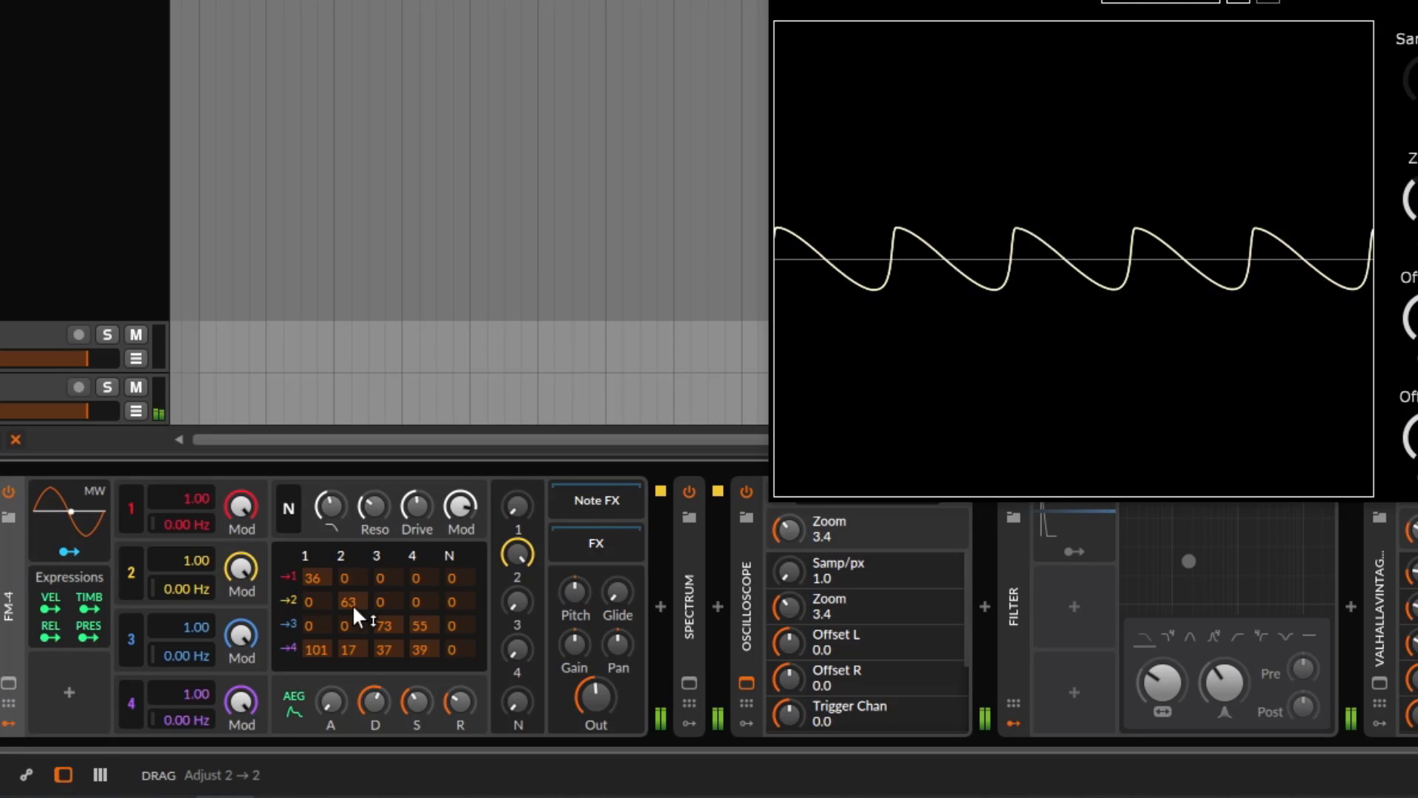
pyautogui.moveTo(353, 604); pyautogui.dragTo(351, 610)
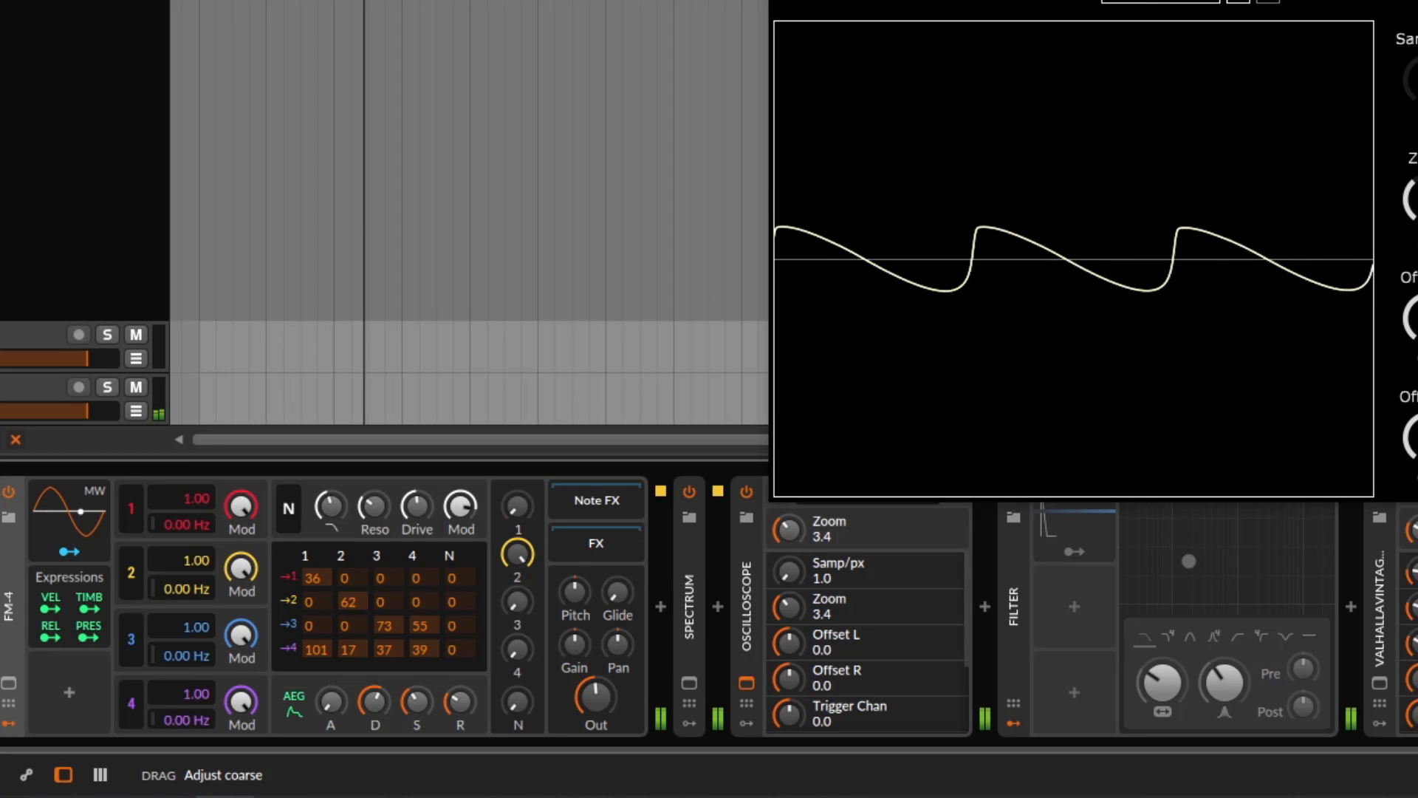
# Set oscillator 2's frequency ratio to 2.00 and raise oscillator 1's level back up to blend both
pyautogui.moveTo(195, 561); pyautogui.dragTo(194, 554)
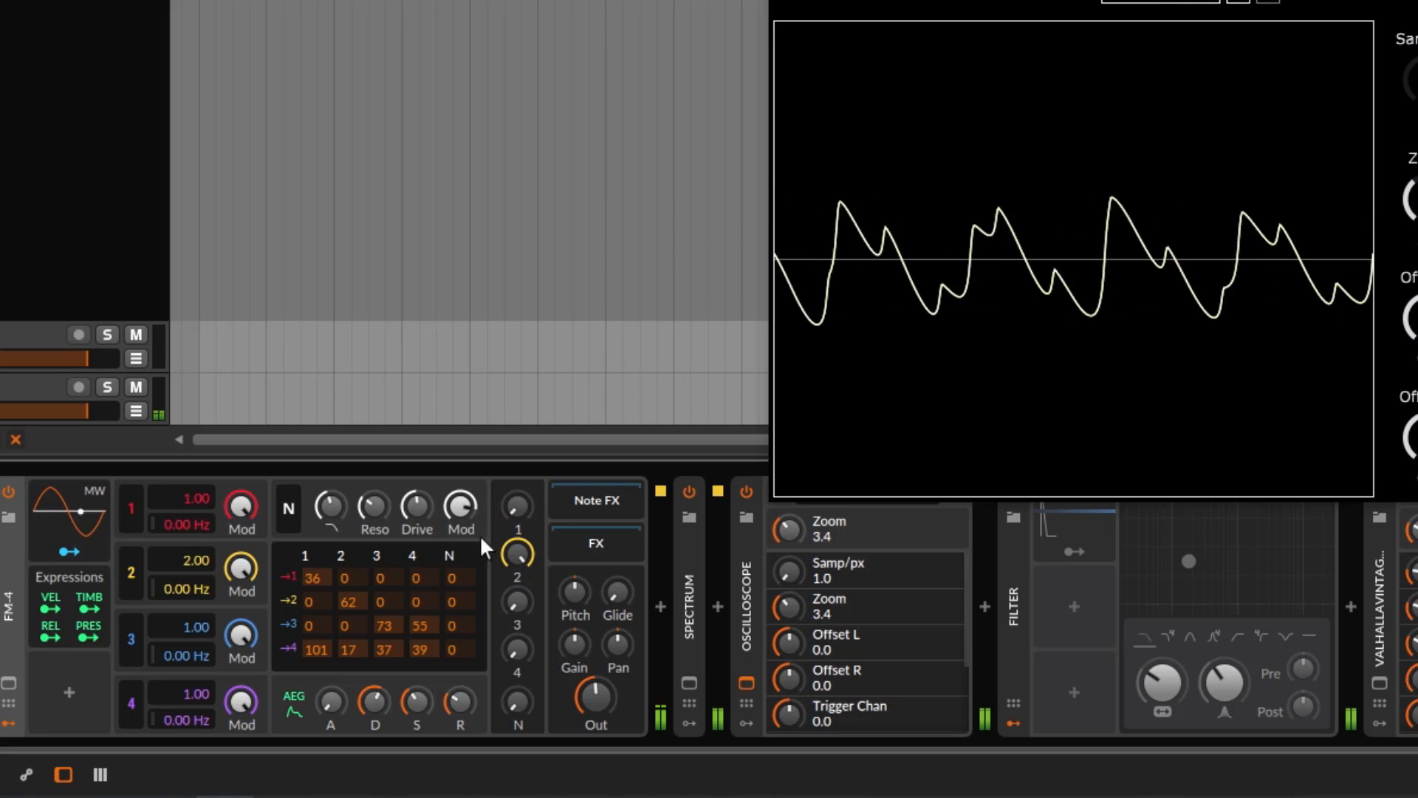
pyautogui.moveTo(516, 508); pyautogui.dragTo(517, 484)
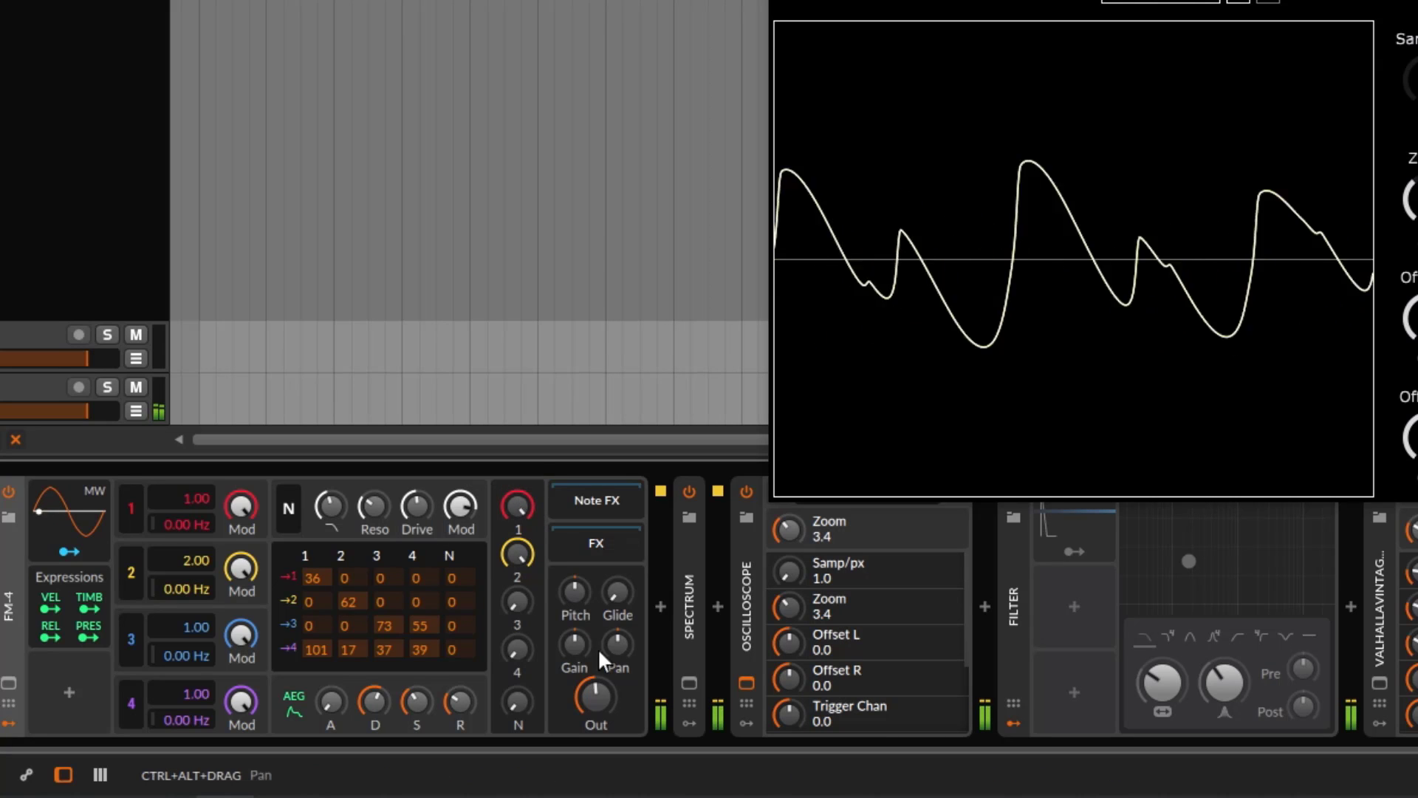
# Raise the FM-4's output level and swap the audible oscillators 1 and 2 for oscillator 3 alone
pyautogui.moveTo(597, 710); pyautogui.dragTo(596, 697)
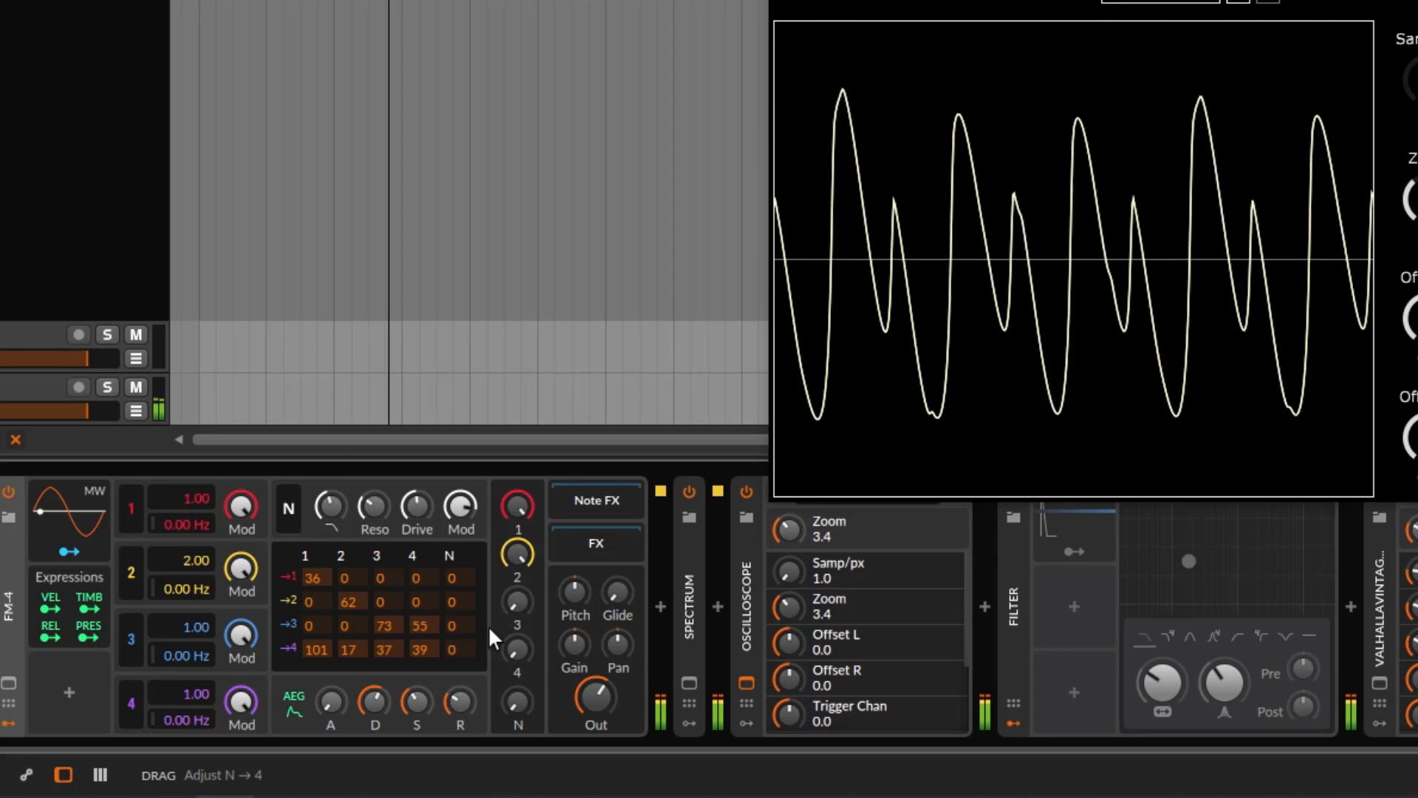
pyautogui.moveTo(517, 554); pyautogui.dragTo(517, 628)
pyautogui.moveTo(522, 507)
pyautogui.mouseDown()
pyautogui.moveTo(518, 590)
pyautogui.moveTo(517, 524)
pyautogui.mouseUp()
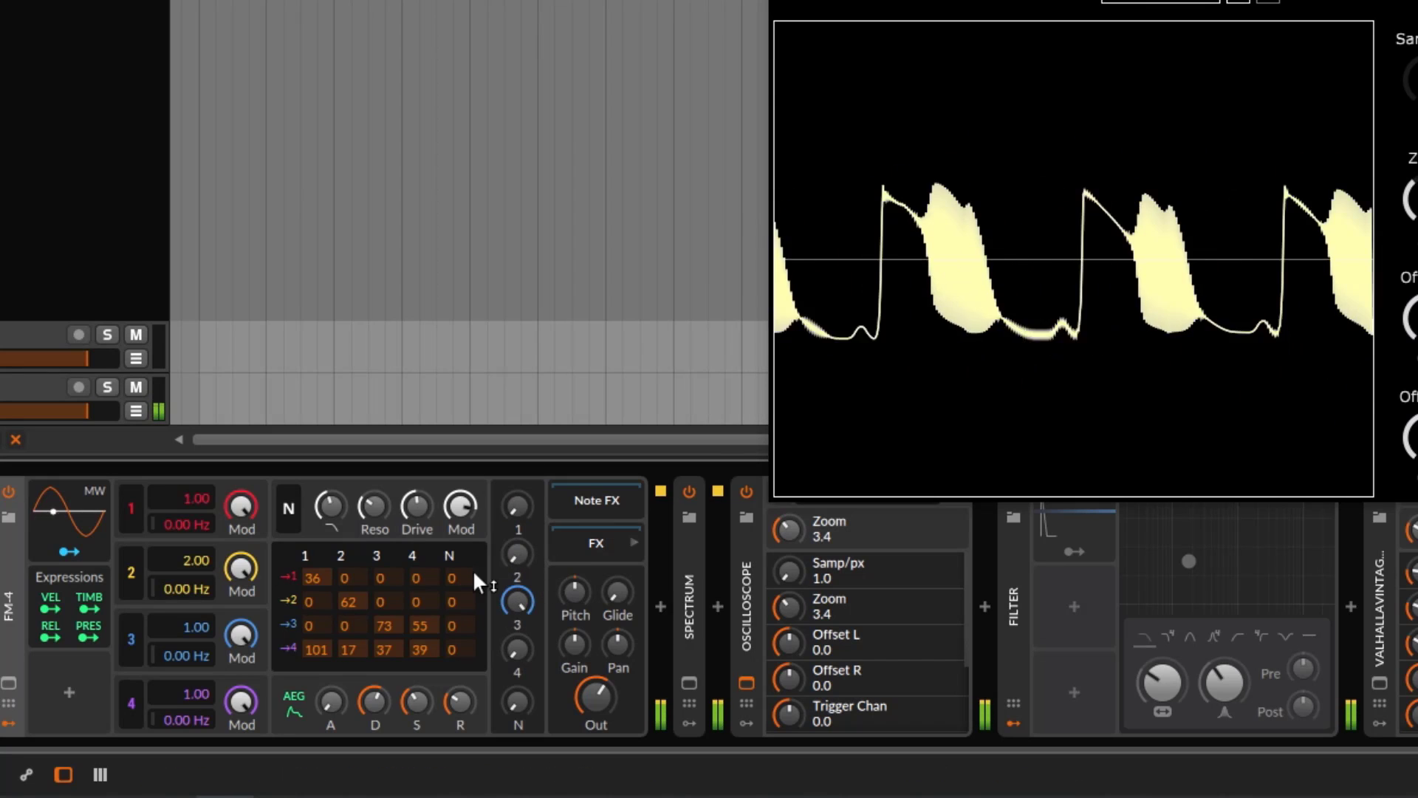
# Set oscillator 3's self-modulation to 65 and ratio to 5.00, and blend it at a lower level with oscillators 1 and 2
pyautogui.moveTo(389, 622); pyautogui.dragTo(387, 626)
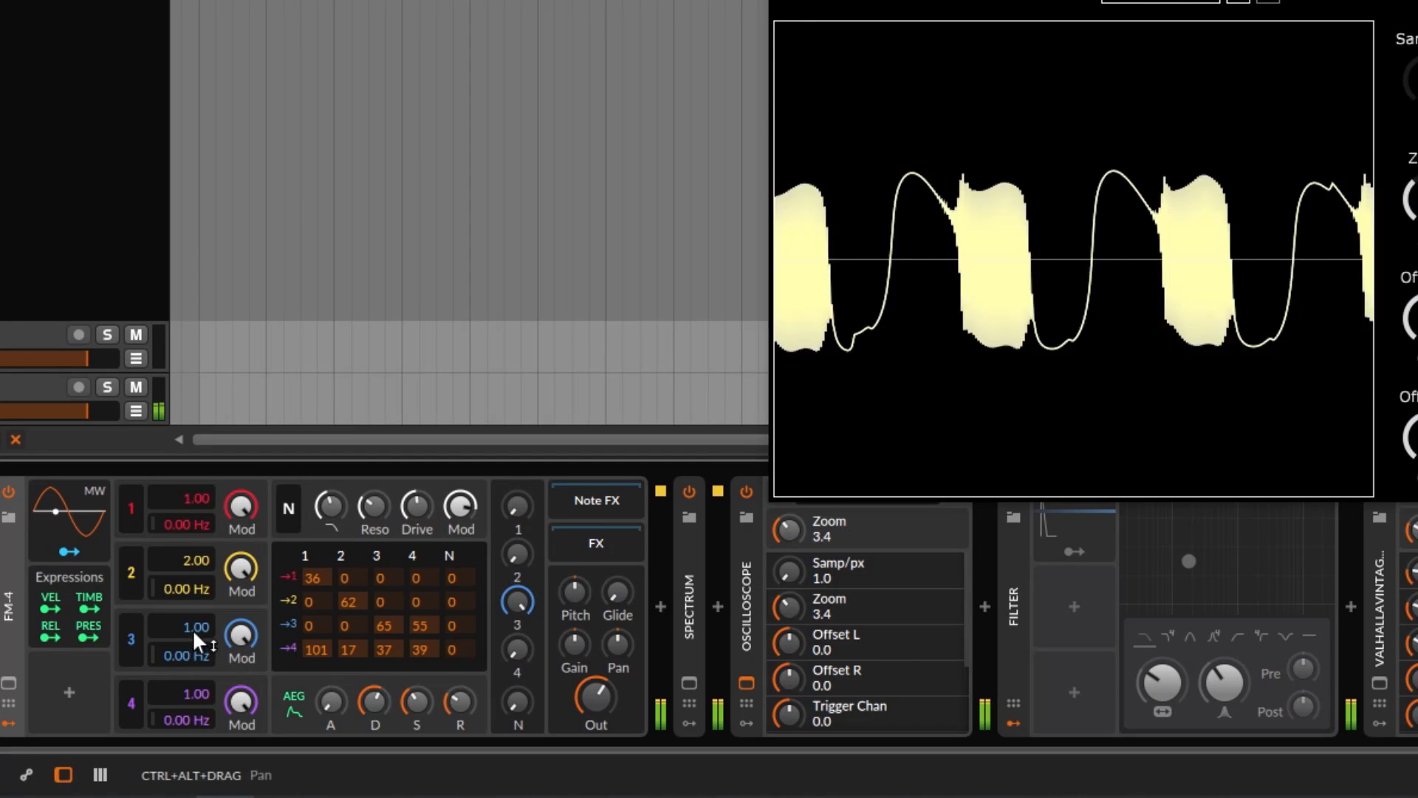
pyautogui.moveTo(181, 627); pyautogui.dragTo(180, 568)
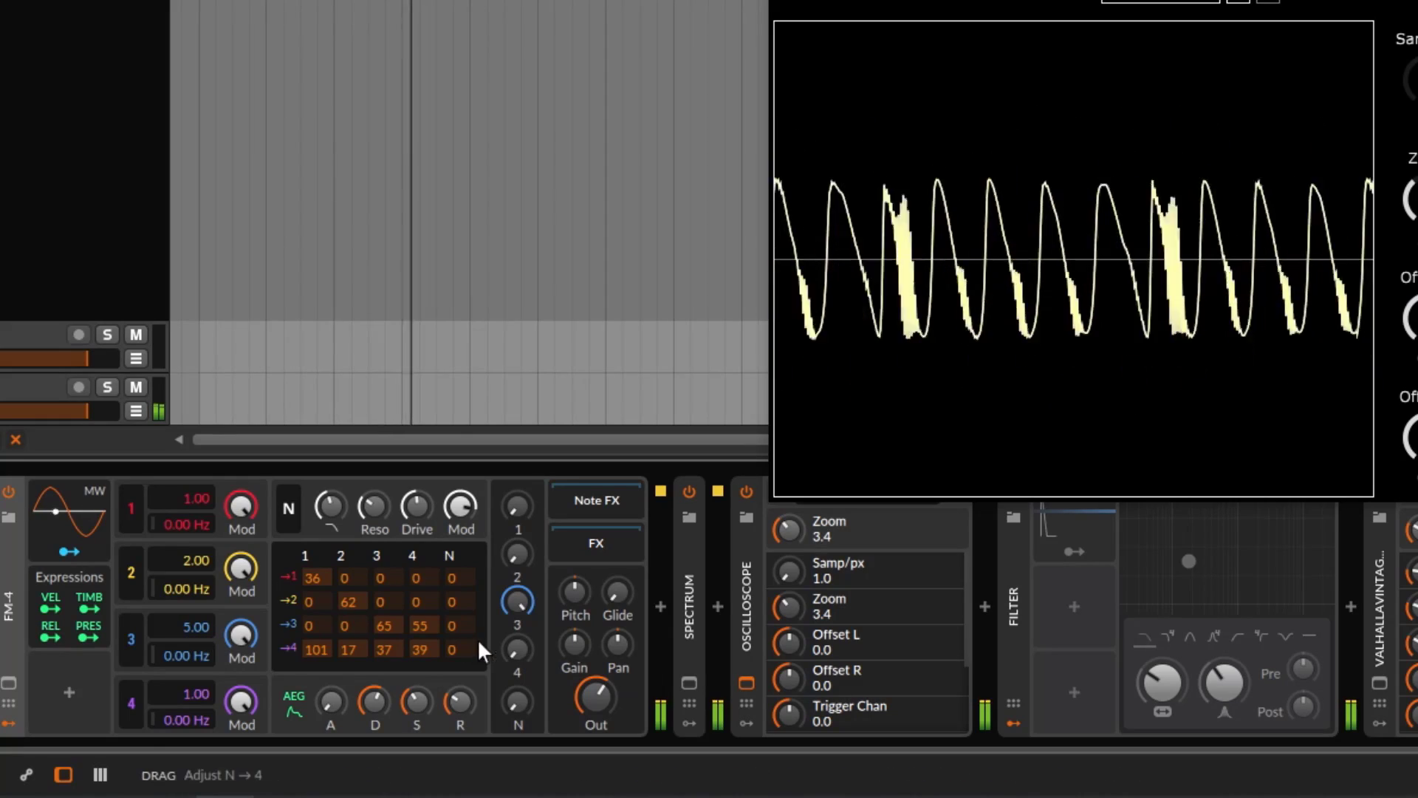
pyautogui.moveTo(510, 603); pyautogui.dragTo(509, 629)
pyautogui.moveTo(517, 543); pyautogui.dragTo(517, 454)
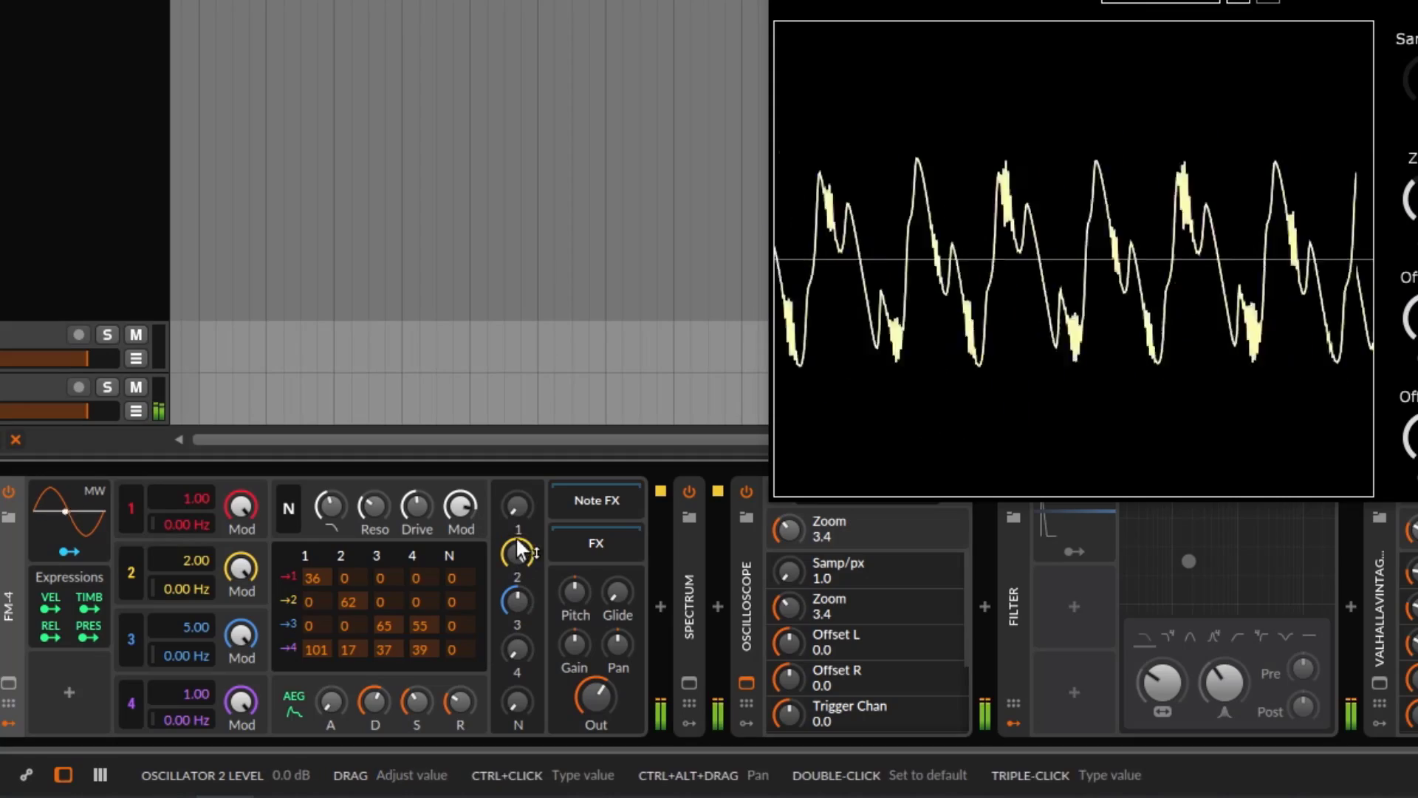
pyautogui.moveTo(517, 506); pyautogui.dragTo(517, 458)
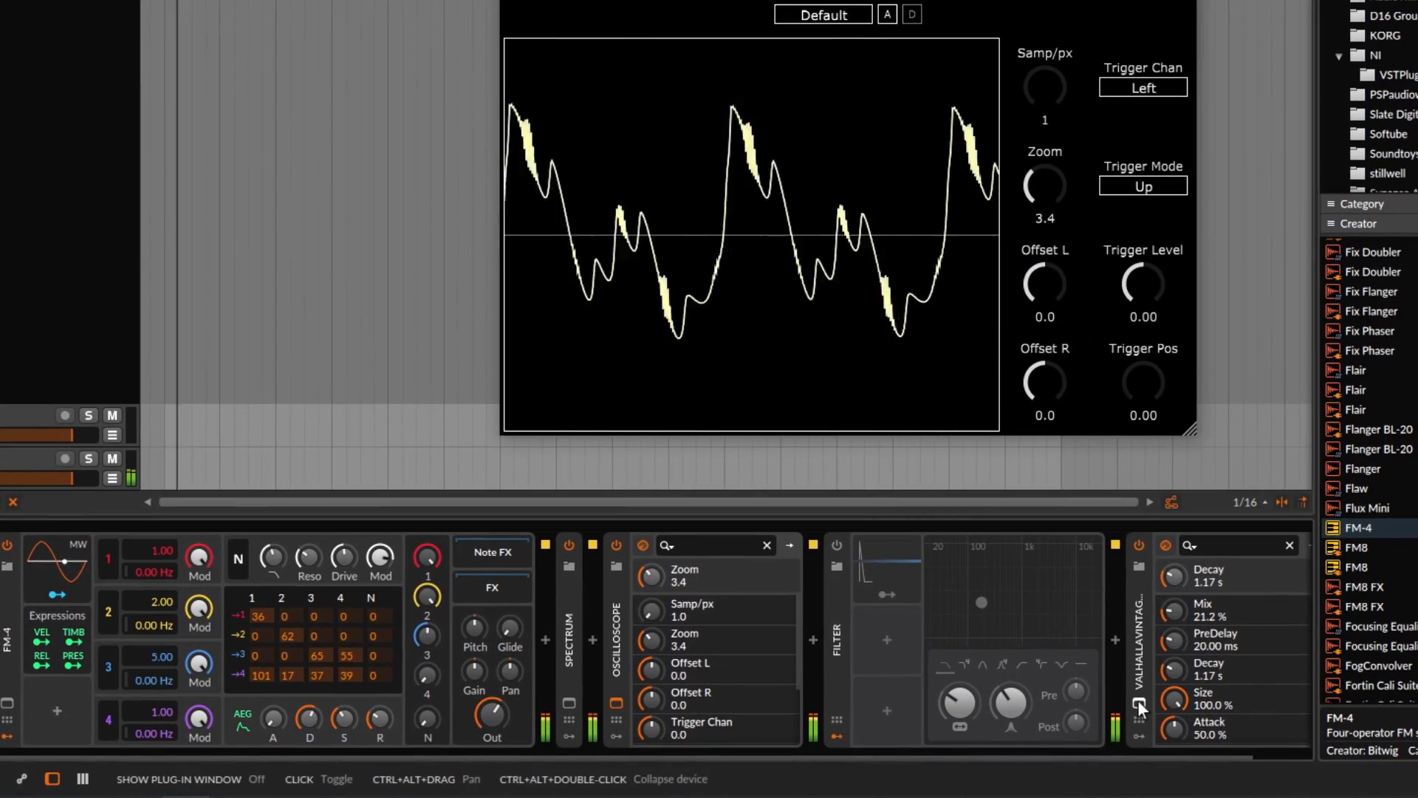
# Increase the ValhallaVintageVerb reverb mix to 32.8 % and close its plug-in window
pyautogui.click(1138, 703)
pyautogui.moveTo(321, 193)
pyautogui.mouseDown()
pyautogui.moveTo(321, 161)
pyautogui.moveTo(332, 185)
pyautogui.mouseUp()
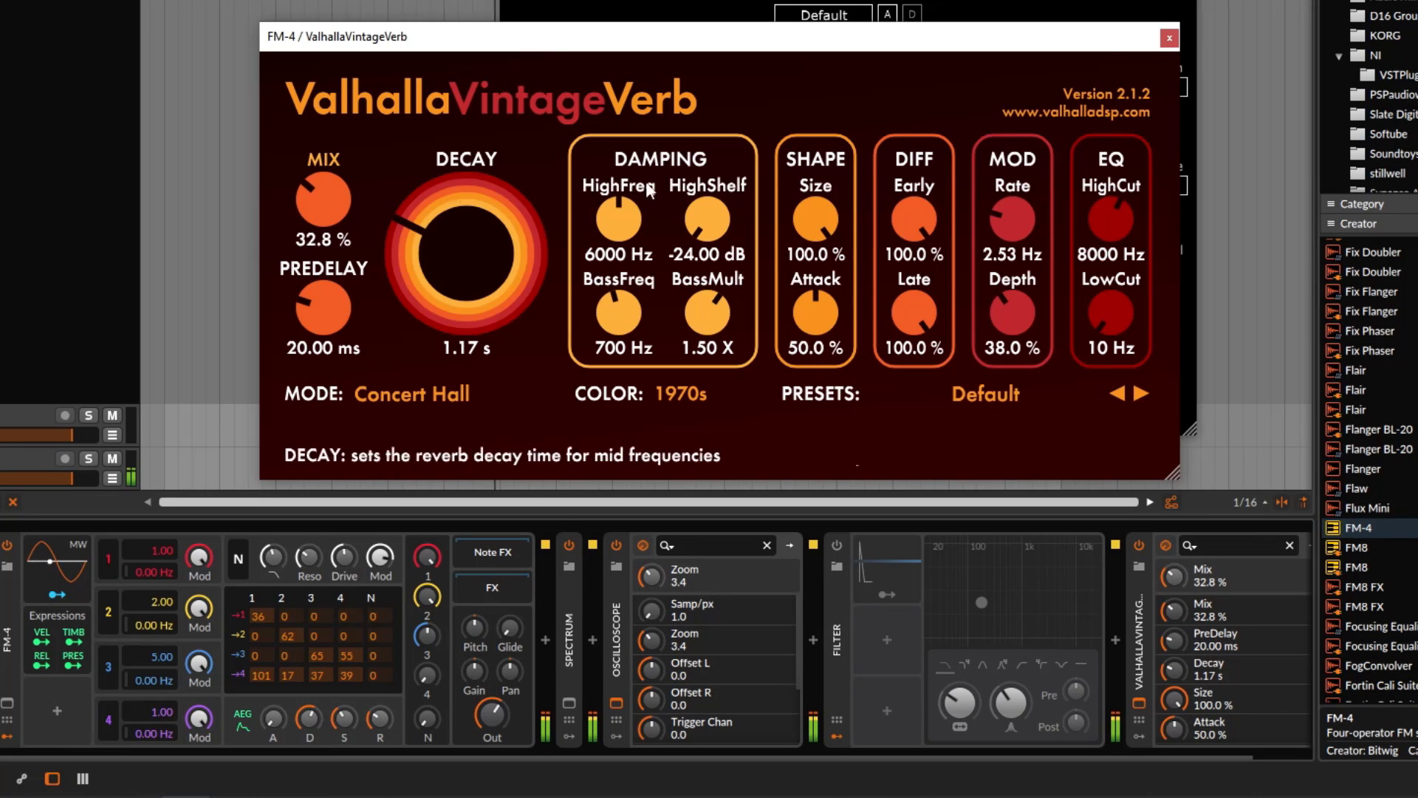
pyautogui.click(1171, 39)
# Rebalance the oscillator levels by turning oscillator 2 down and bringing oscillator 4 into the mix
pyautogui.moveTo(427, 601); pyautogui.dragTo(427, 633)
pyautogui.moveTo(427, 564); pyautogui.dragTo(426, 571)
pyautogui.moveTo(427, 641); pyautogui.dragTo(433, 586)
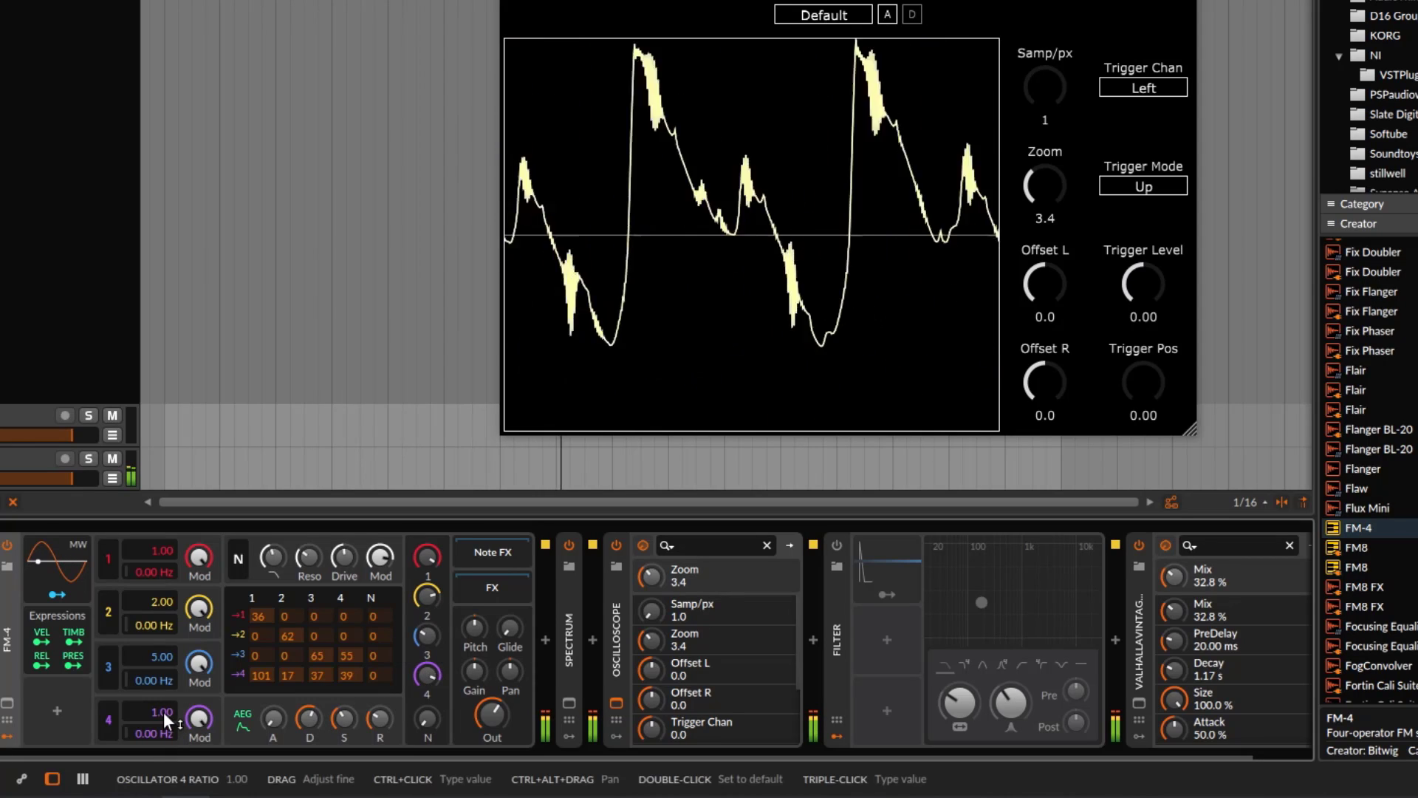
# Set oscillator 4's ratio to 1.50 after trying 1.01 and 1.25, reduce its level, and stop playback
pyautogui.moveTo(167, 707); pyautogui.dragTo(167, 702)
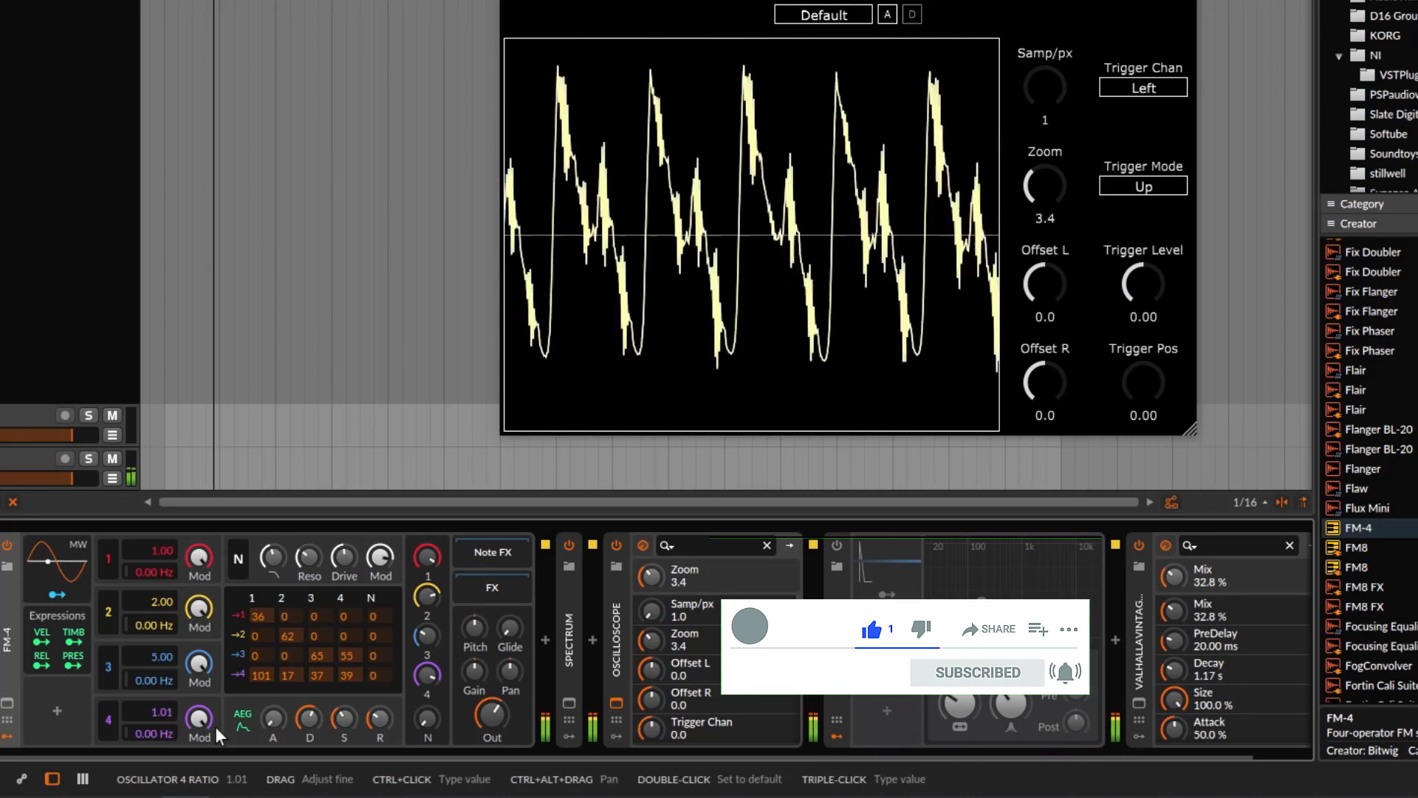
pyautogui.moveTo(171, 712); pyautogui.dragTo(171, 705)
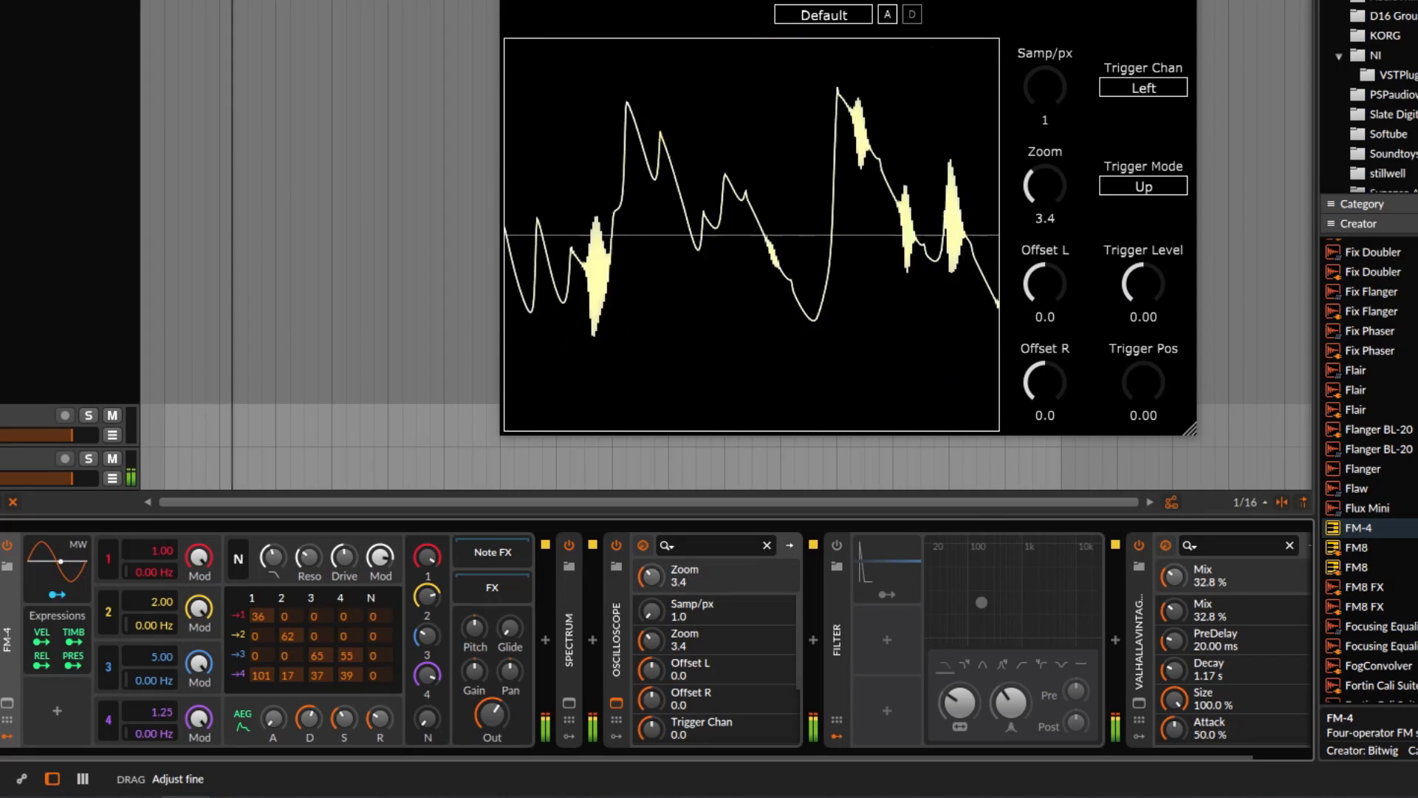
pyautogui.moveTo(154, 711); pyautogui.dragTo(154, 708)
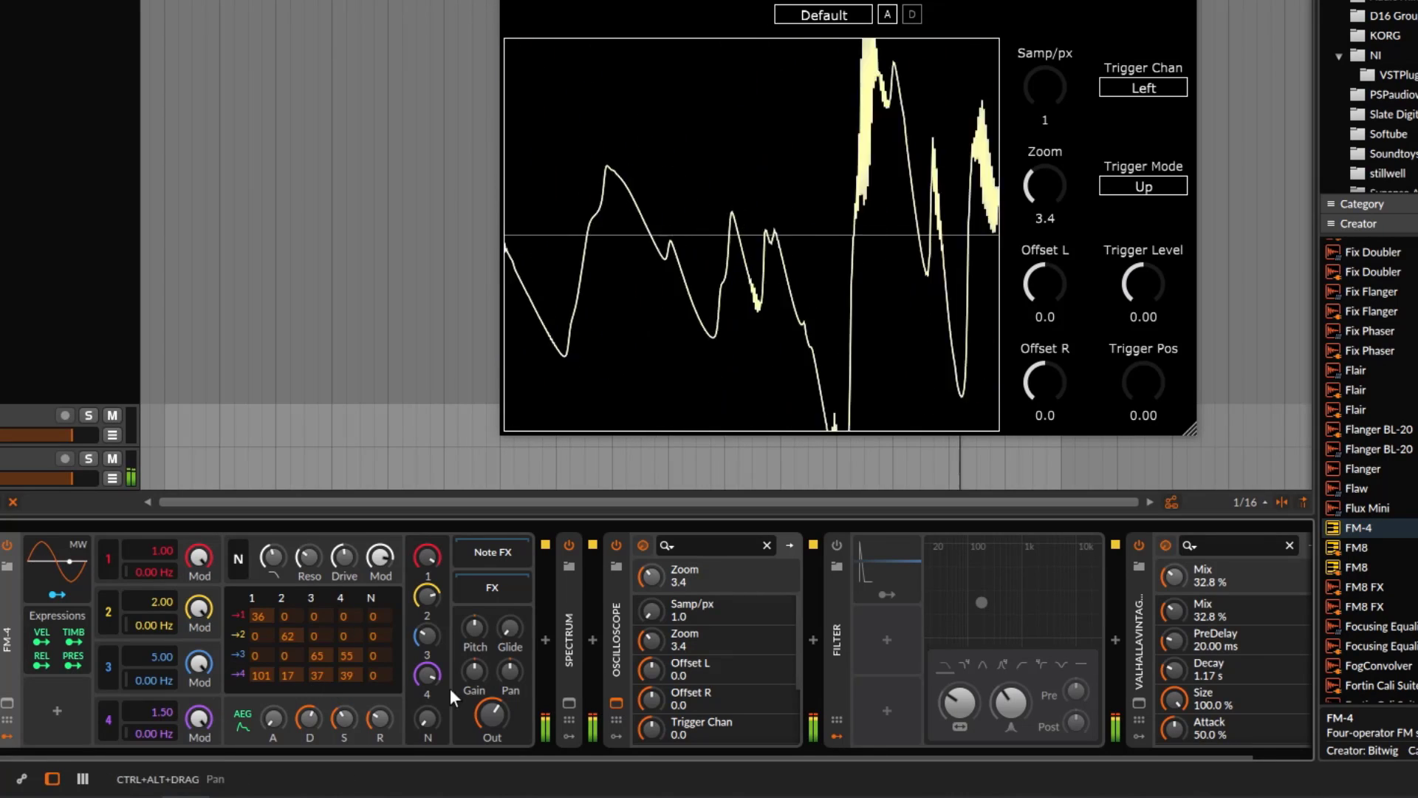
pyautogui.moveTo(437, 677); pyautogui.dragTo(486, 716)
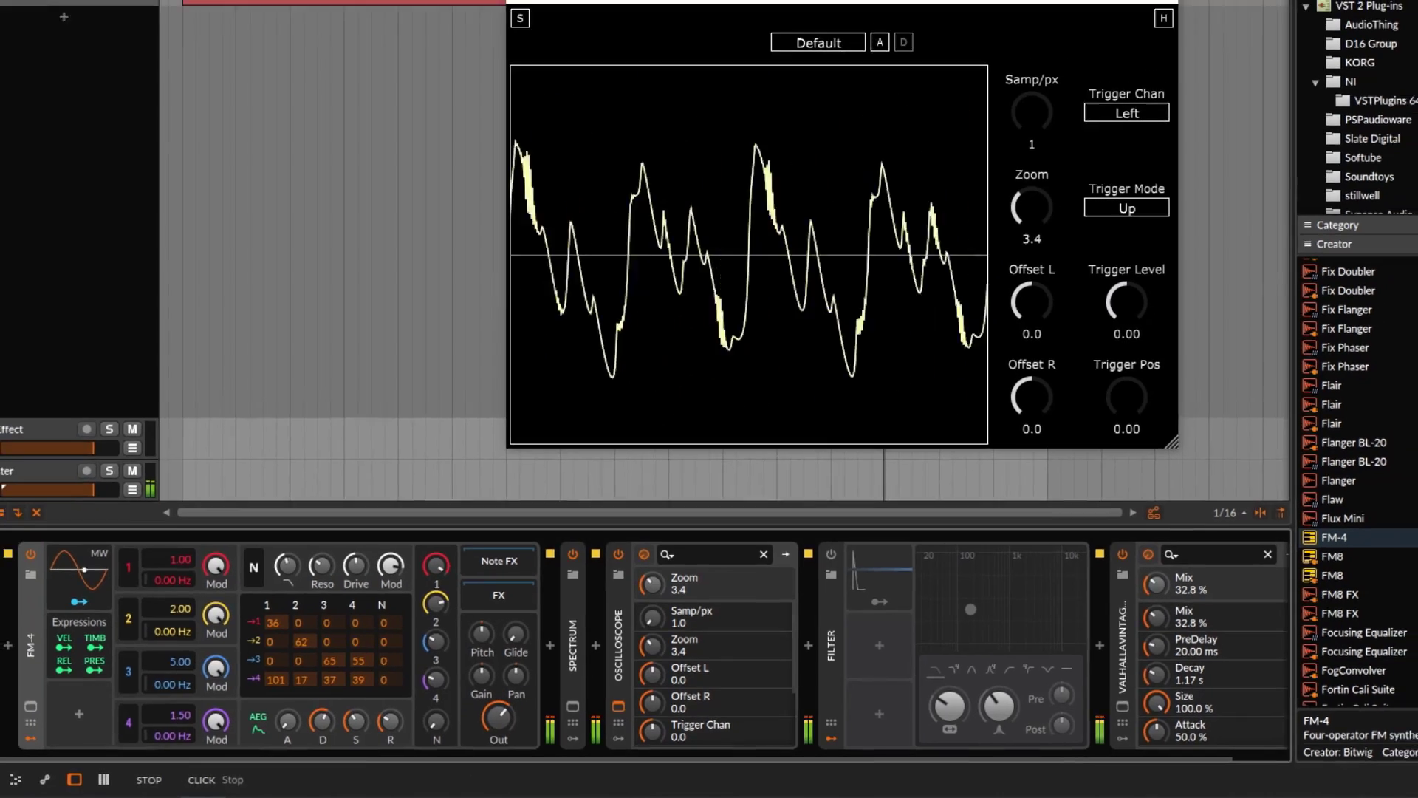
pyautogui.click(144, 42)
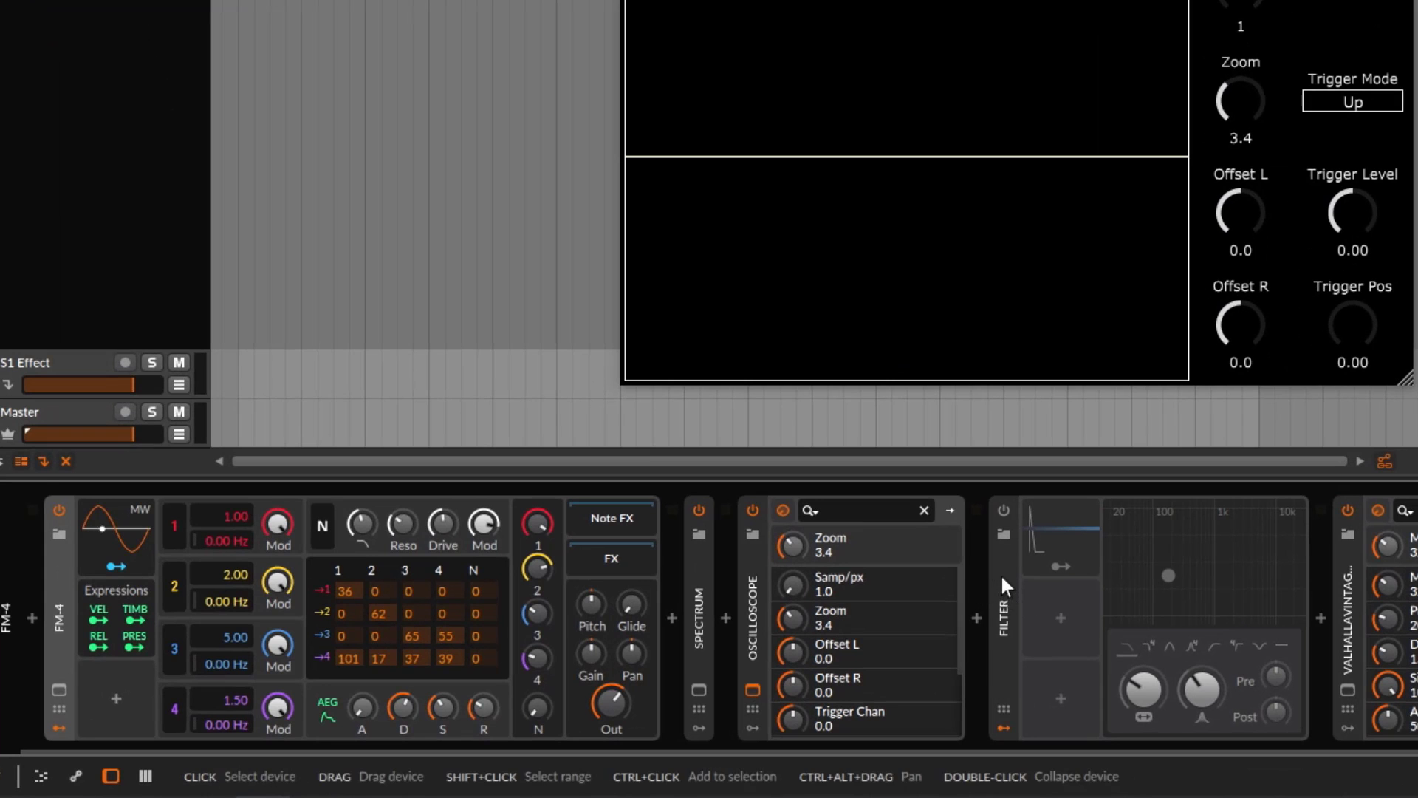
# Place the Filter directly after the FM-4, enable it, and audition it with the AHDSR modulating its frequency by +64.94
pyautogui.moveTo(1000, 573); pyautogui.dragTo(668, 621)
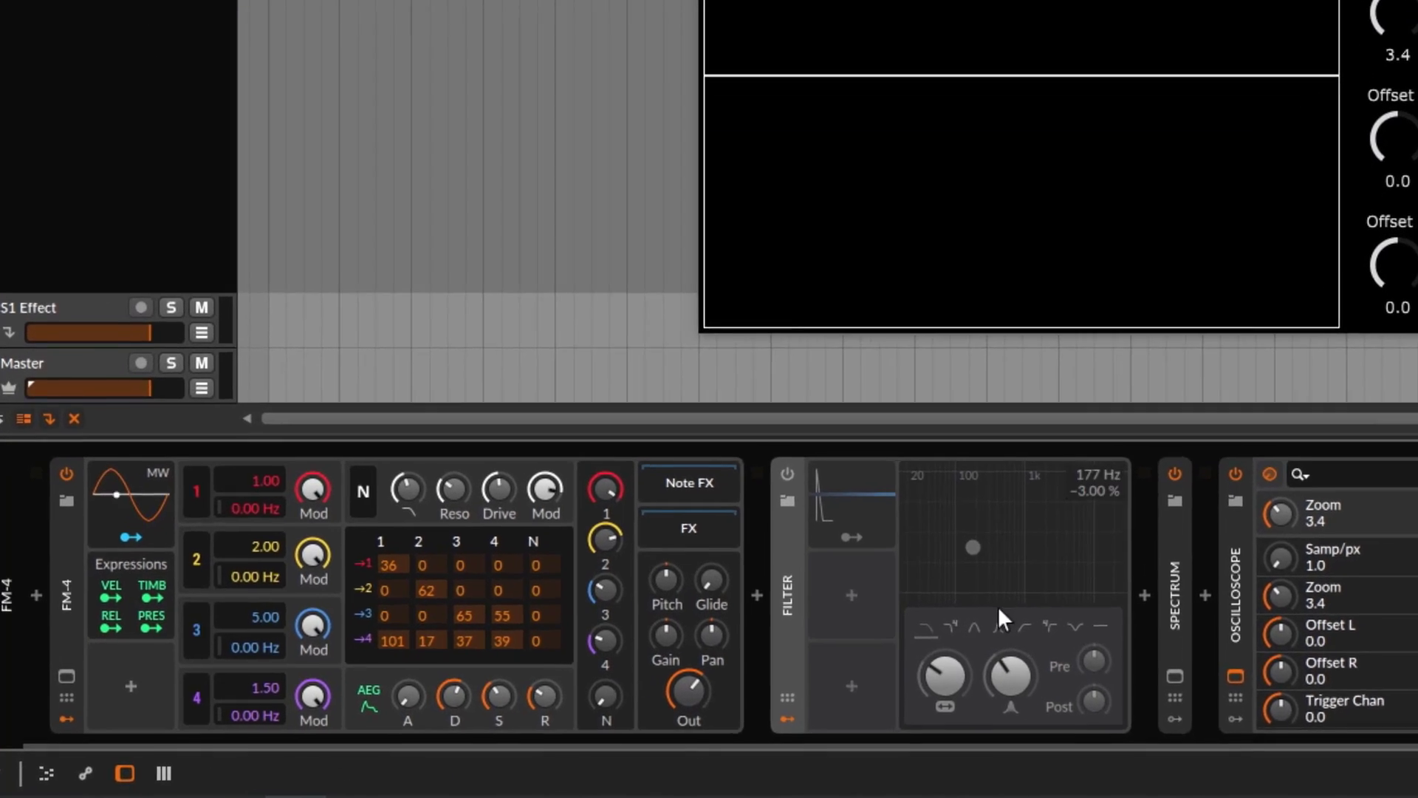
pyautogui.click(787, 473)
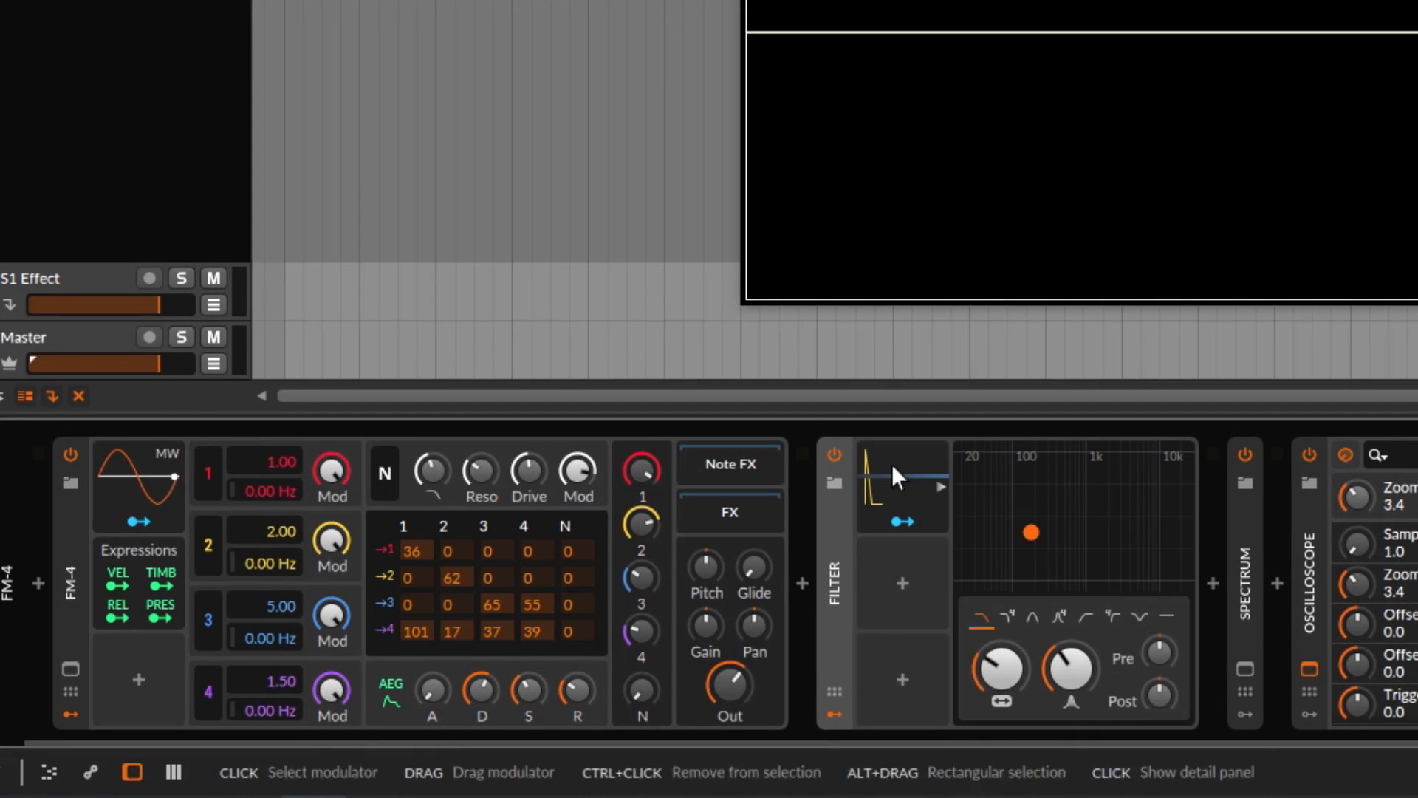
pyautogui.click(893, 466)
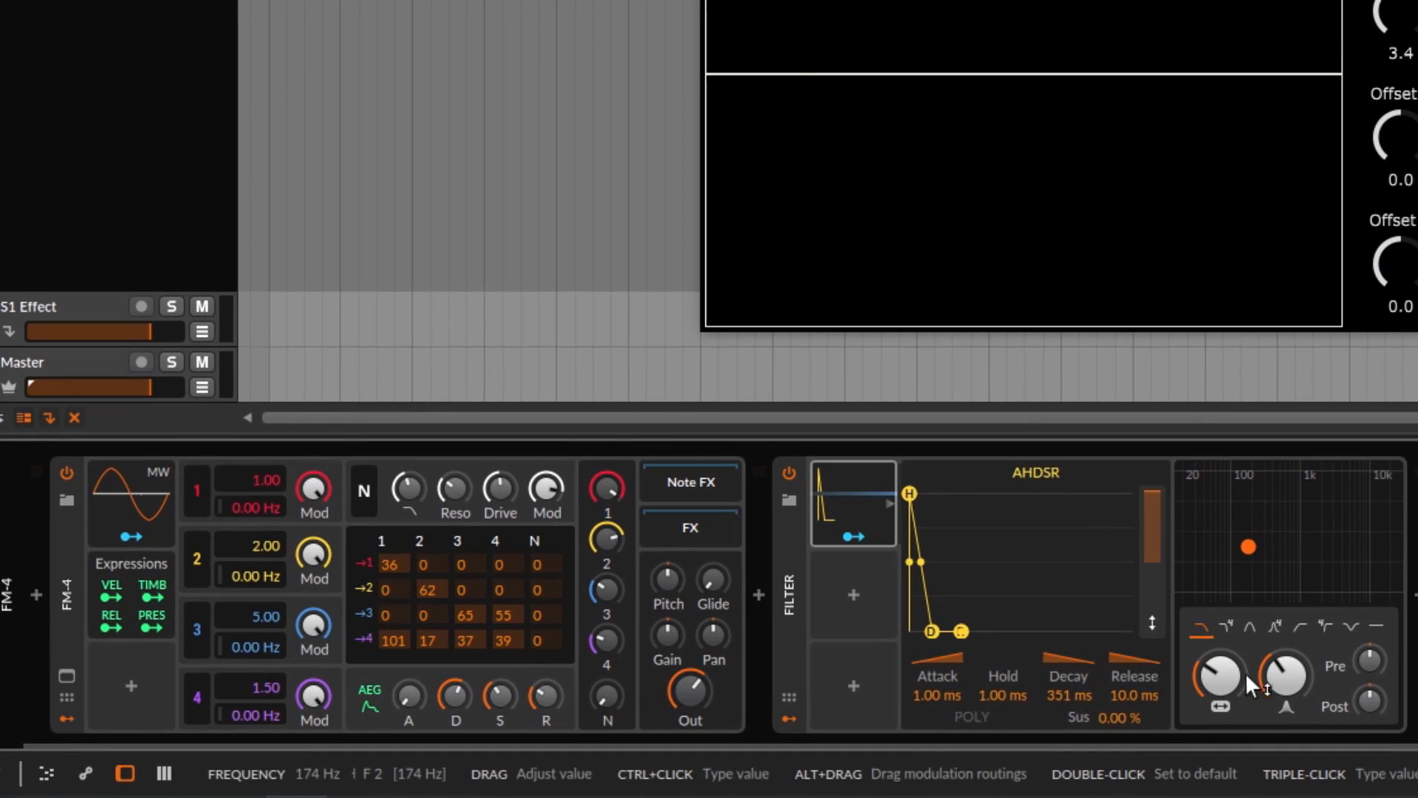
pyautogui.press('space')
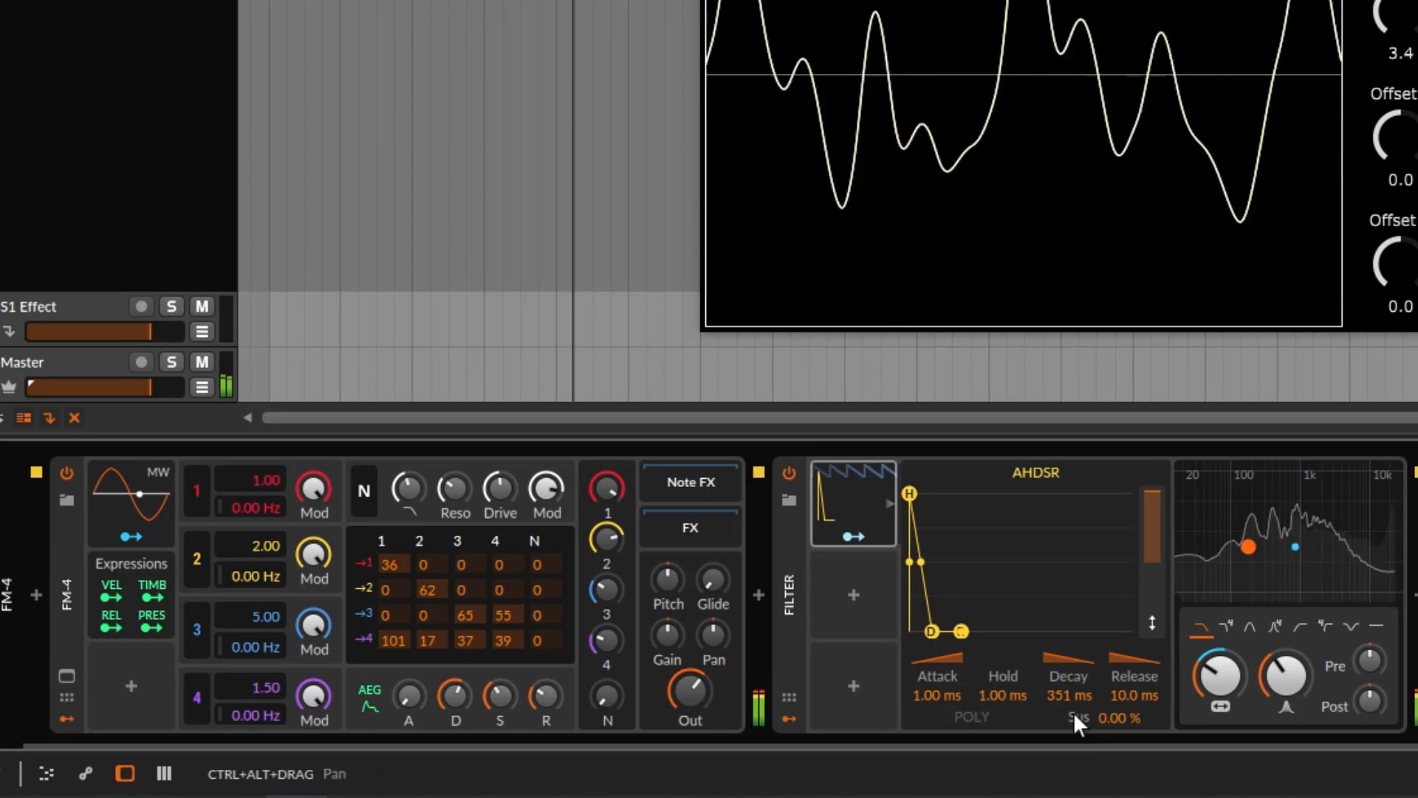
pyautogui.click(1206, 690)
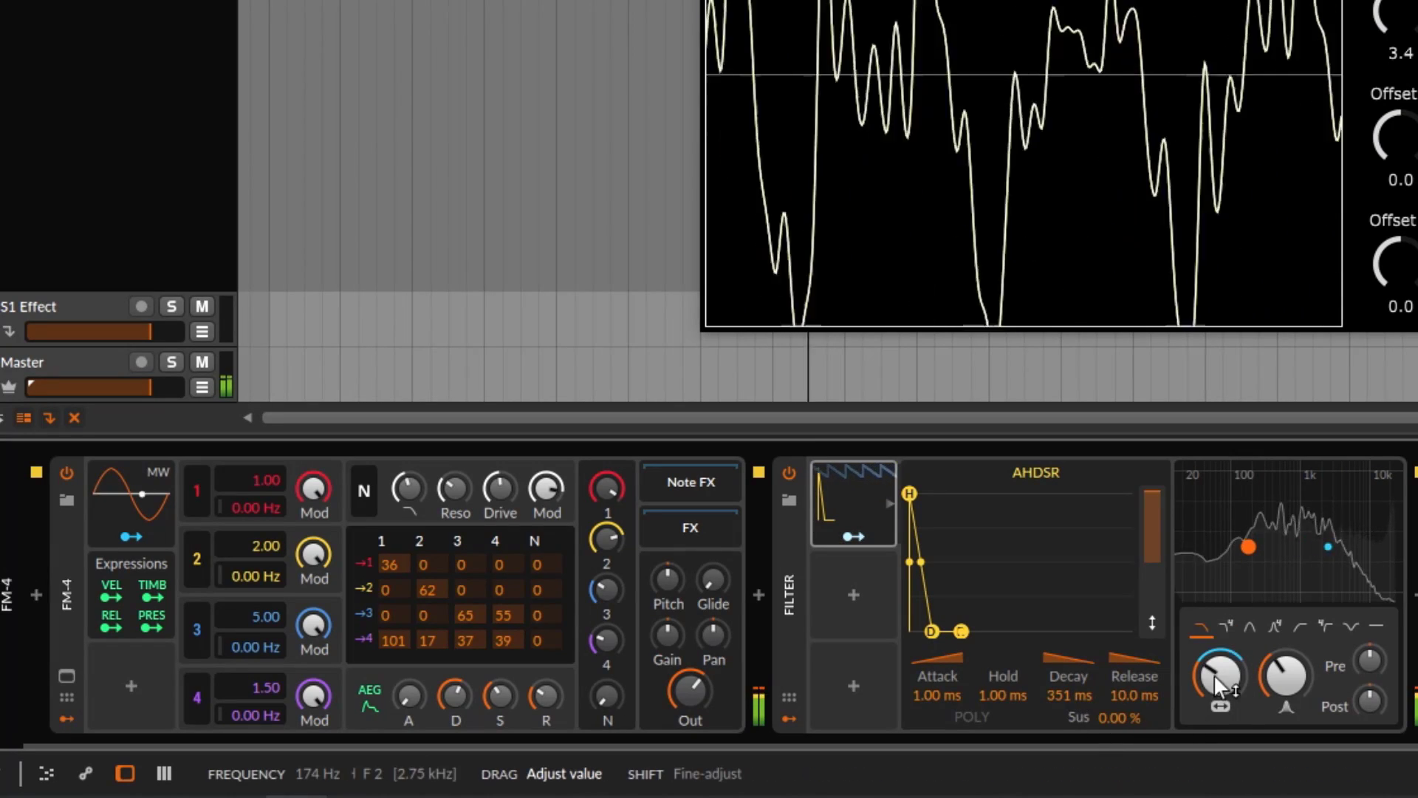
pyautogui.moveTo(1218, 673)
pyautogui.mouseDown()
pyautogui.moveTo(1217, 717)
pyautogui.moveTo(1217, 591)
pyautogui.moveTo(1217, 731)
pyautogui.moveTo(1217, 661)
pyautogui.mouseUp()
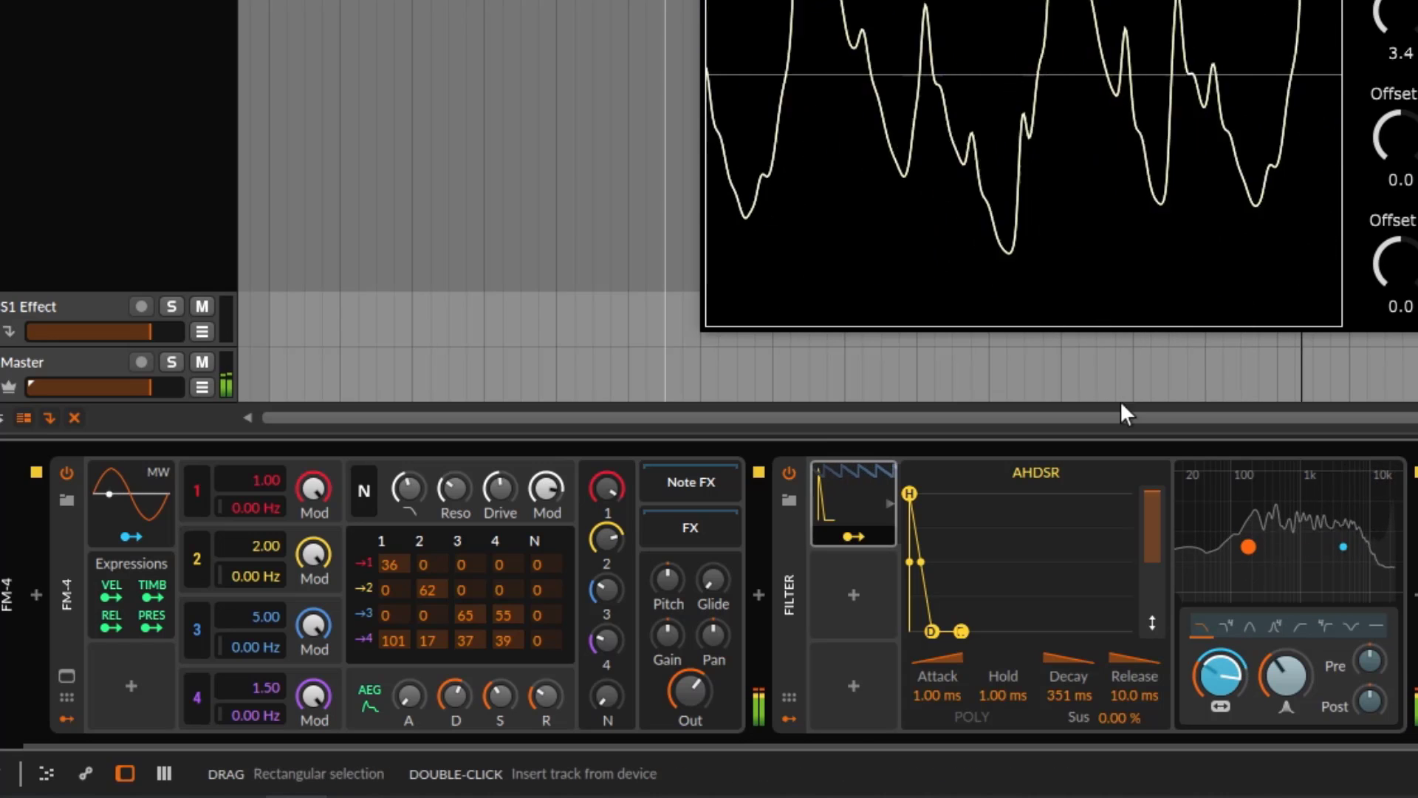
pyautogui.press('space')
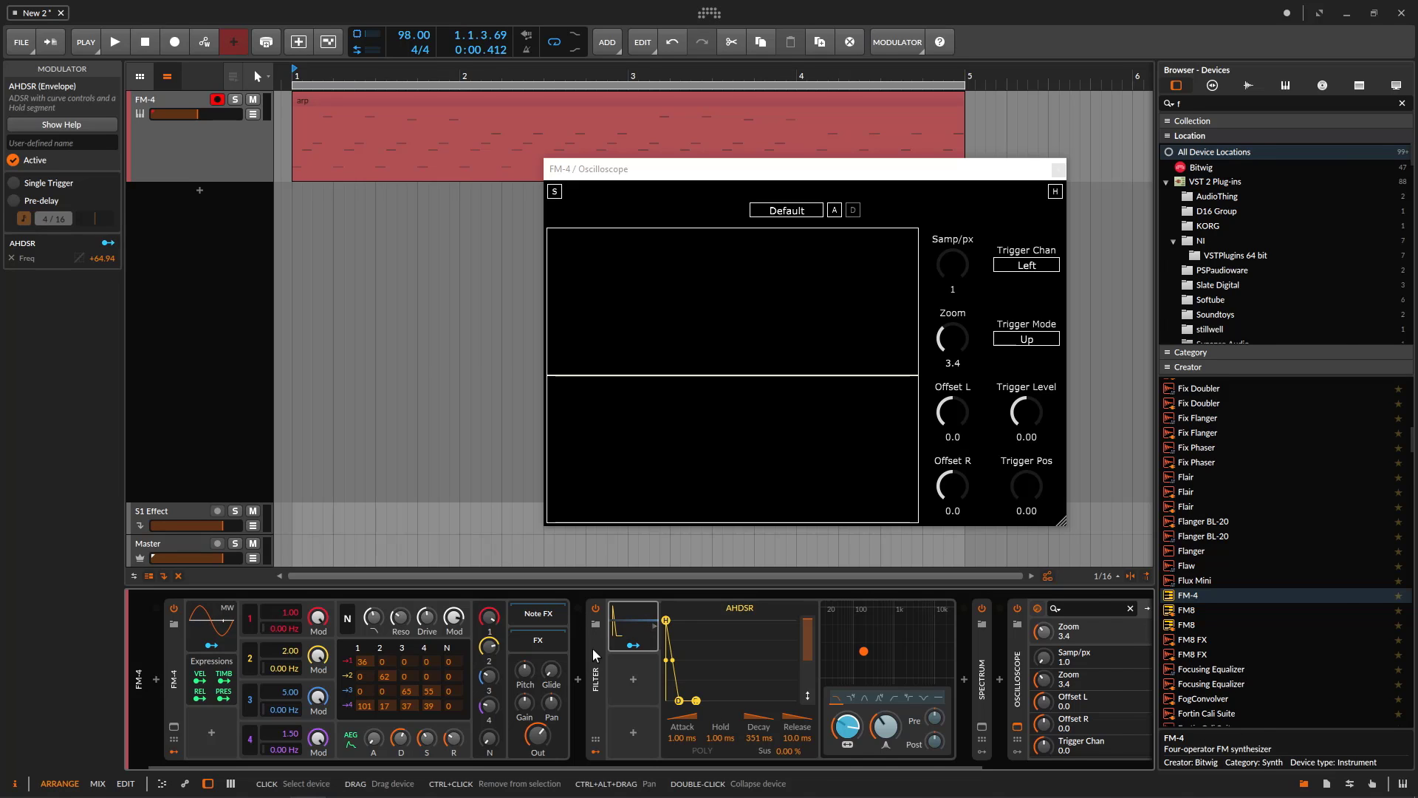
# Search the device browser for "volcano" and insert FabFilter Volcano 3 into the FM-4's FX chain
pyautogui.click(623, 691)
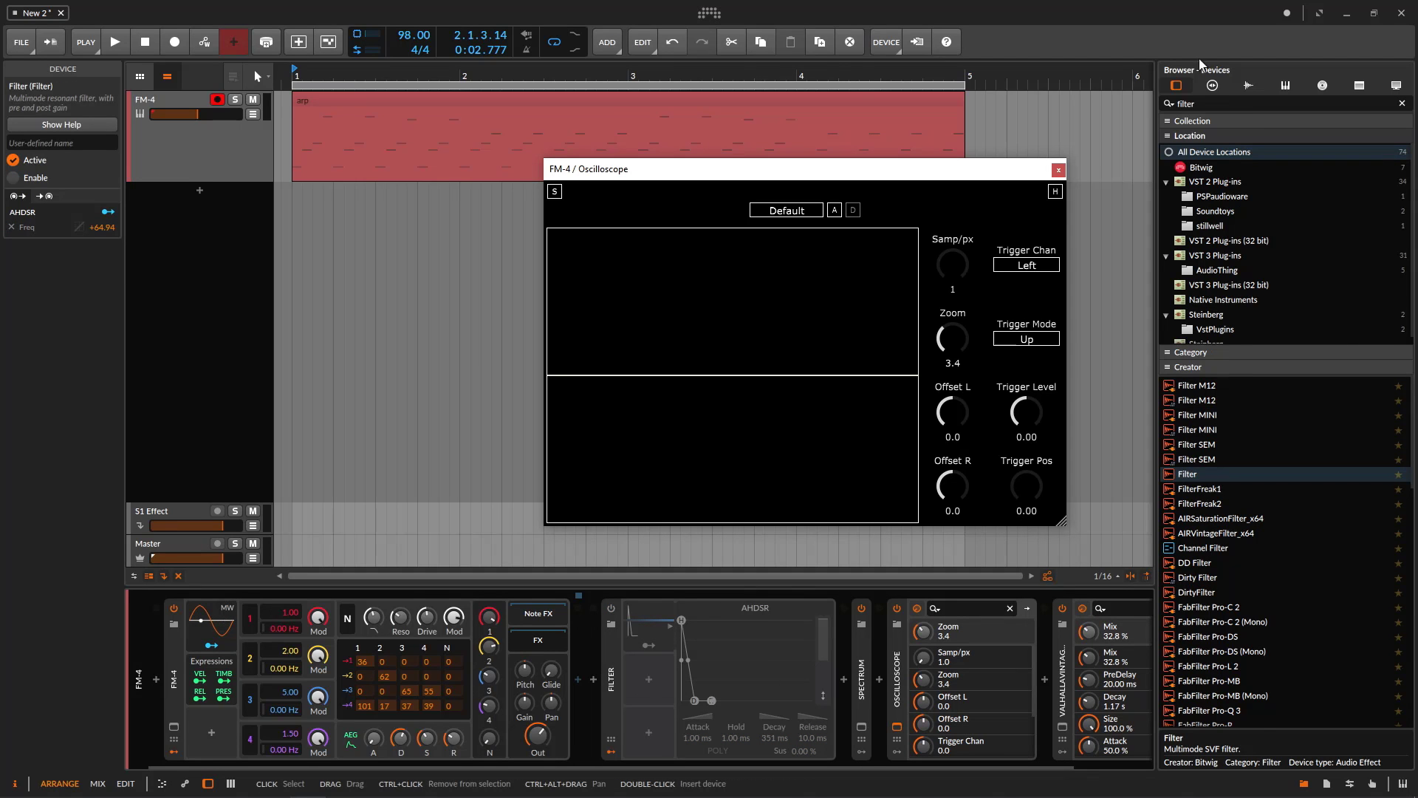
pyautogui.click(1197, 103)
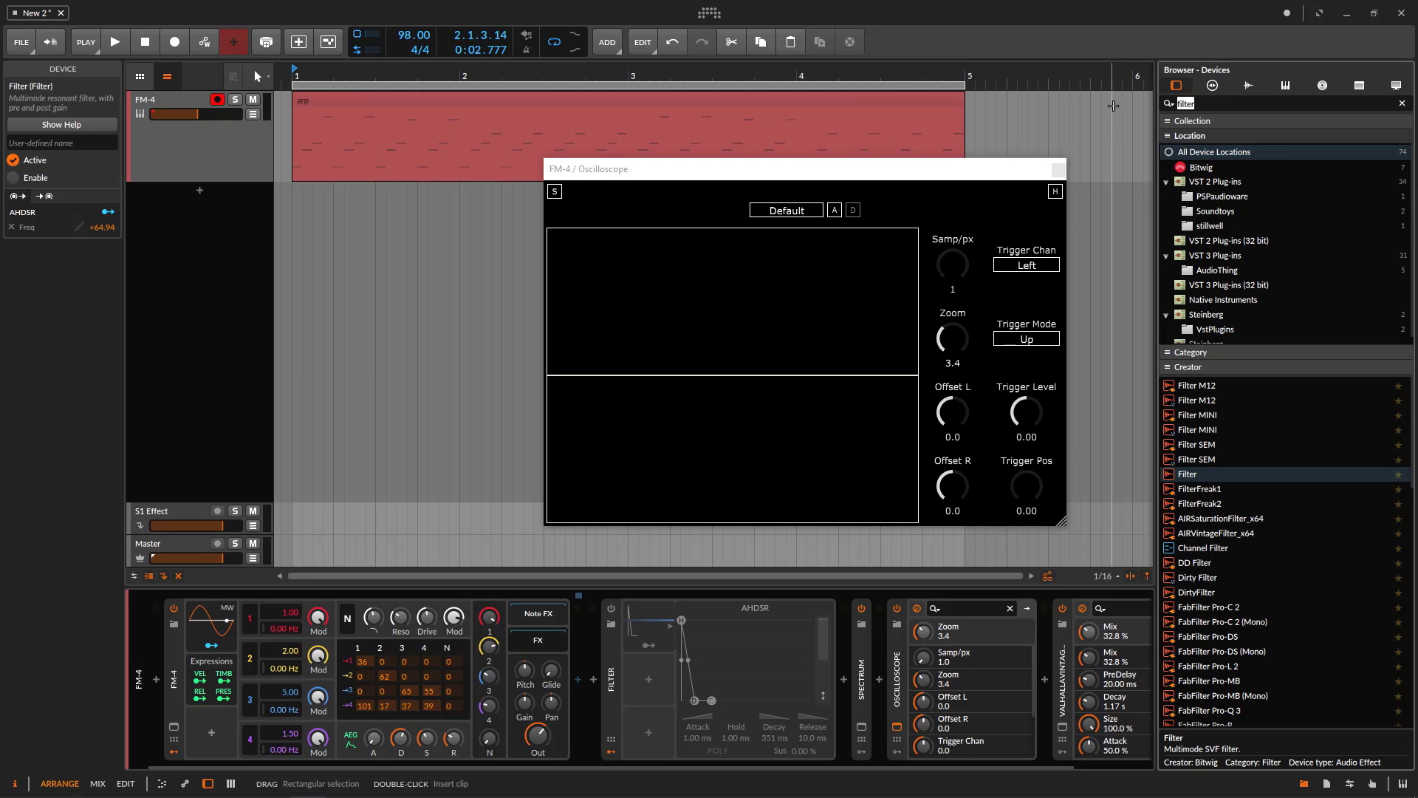
pyautogui.write('vol')
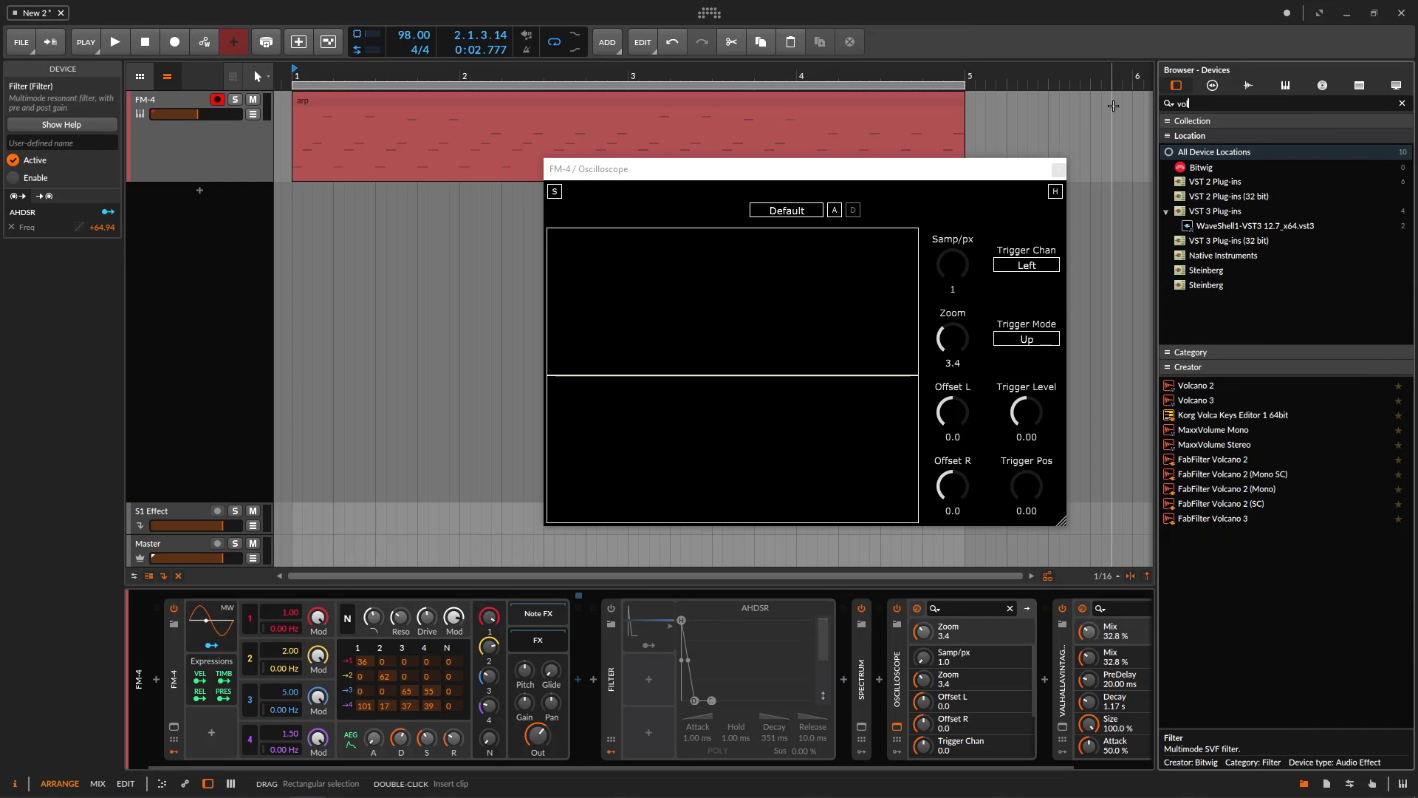
pyautogui.write('cano')
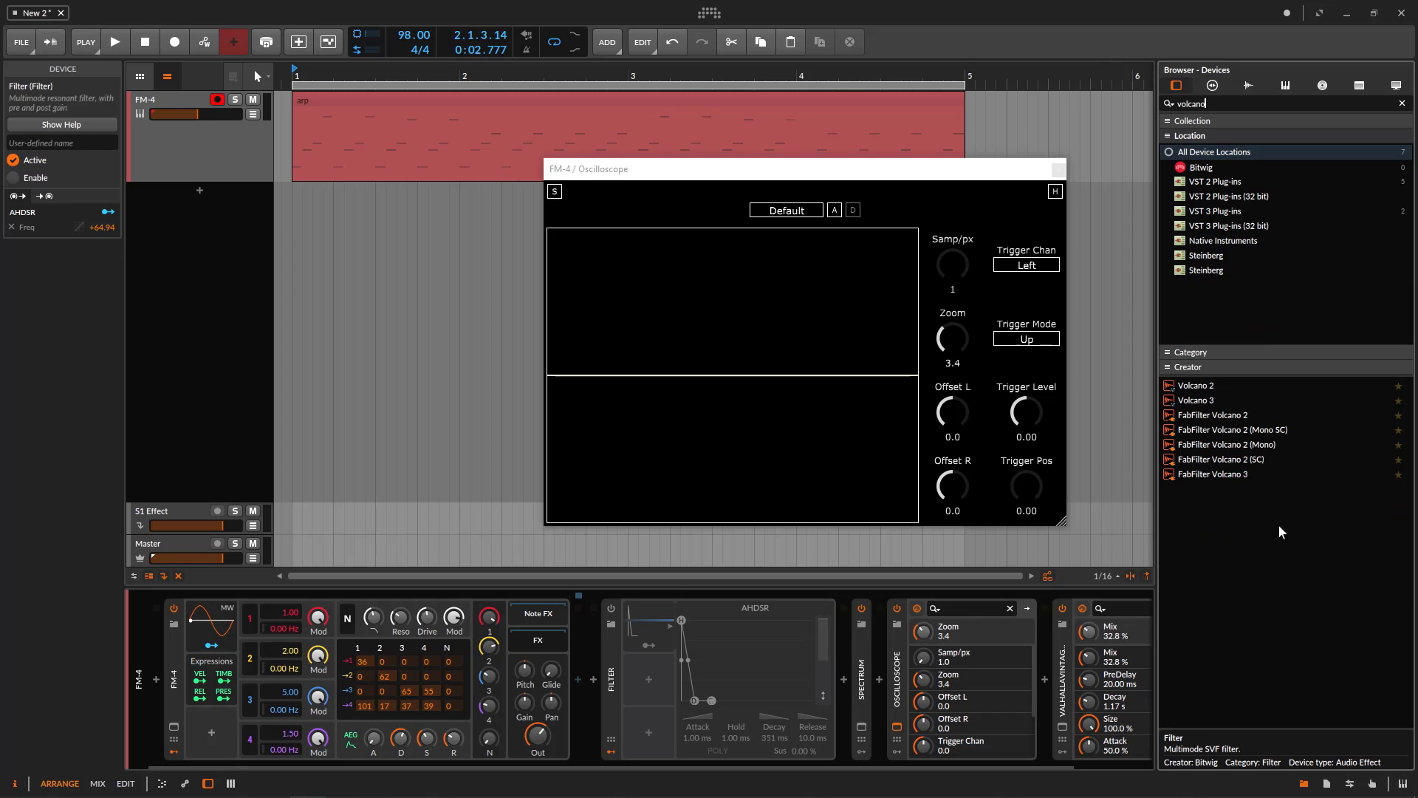
pyautogui.moveTo(1260, 473); pyautogui.dragTo(649, 662)
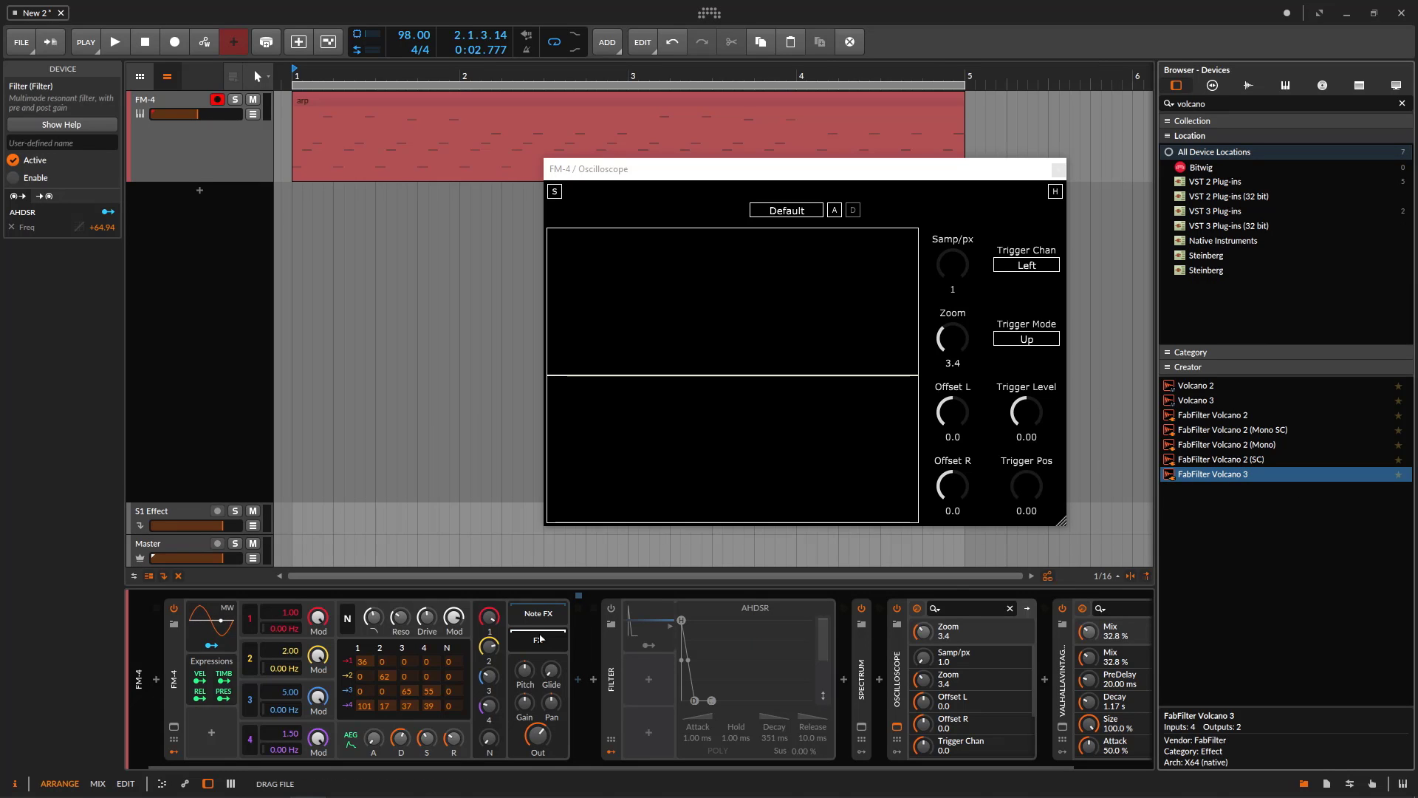
pyautogui.moveTo(537, 647); pyautogui.dragTo(534, 642)
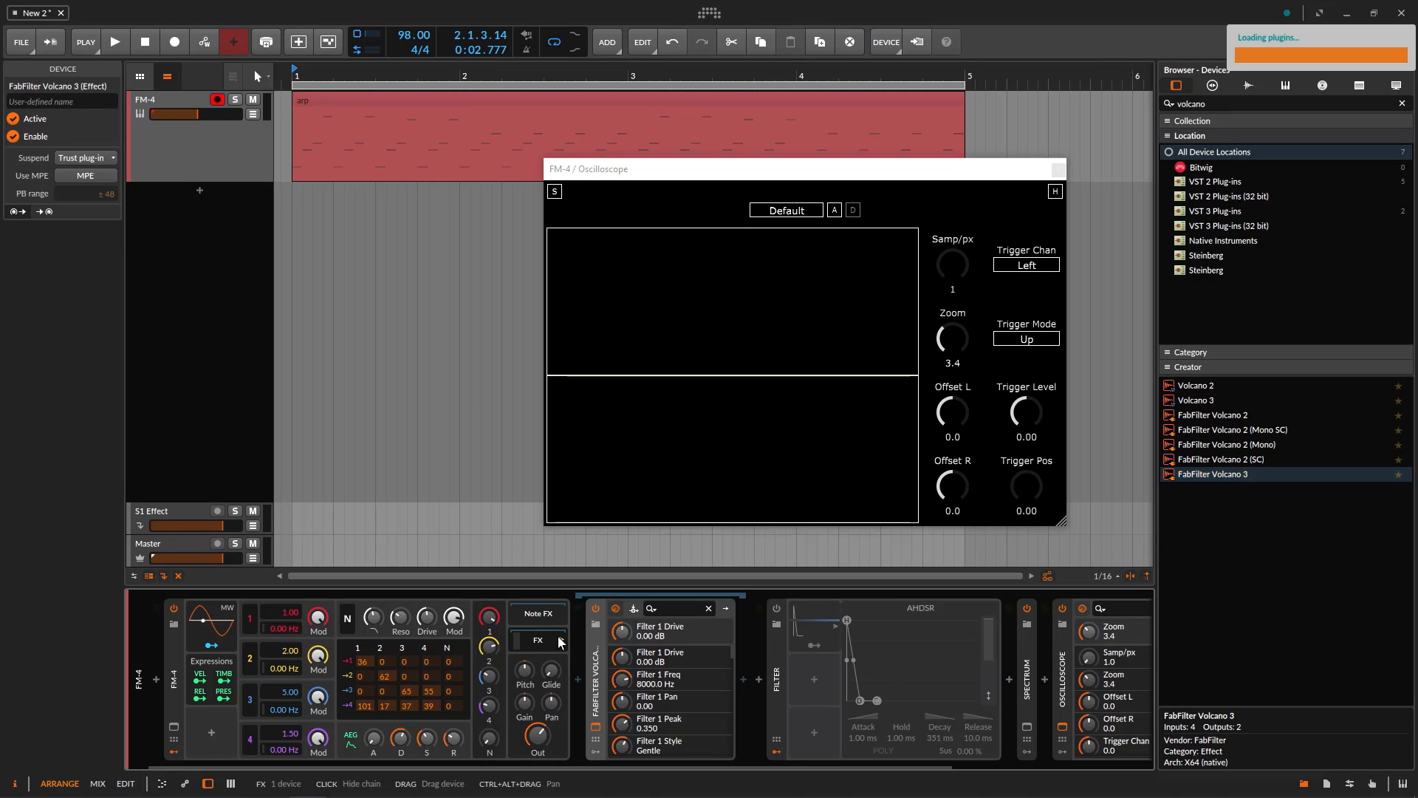
# Lower Volcano's Filter 1 frequency to 713.37 Hz and map the FM-4's AEG to it with a positive modulation amount
pyautogui.moveTo(862, 322); pyautogui.dragTo(752, 368)
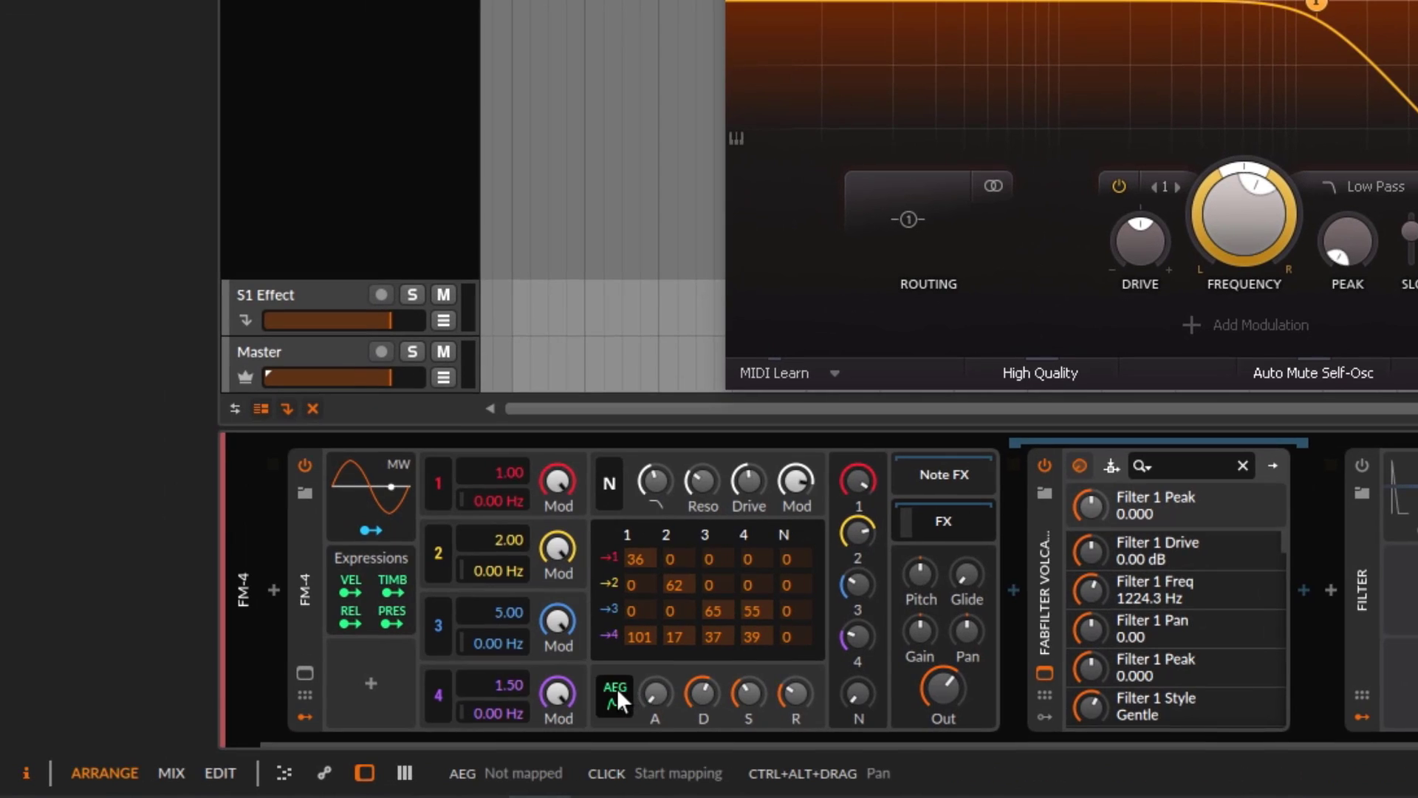
pyautogui.click(616, 690)
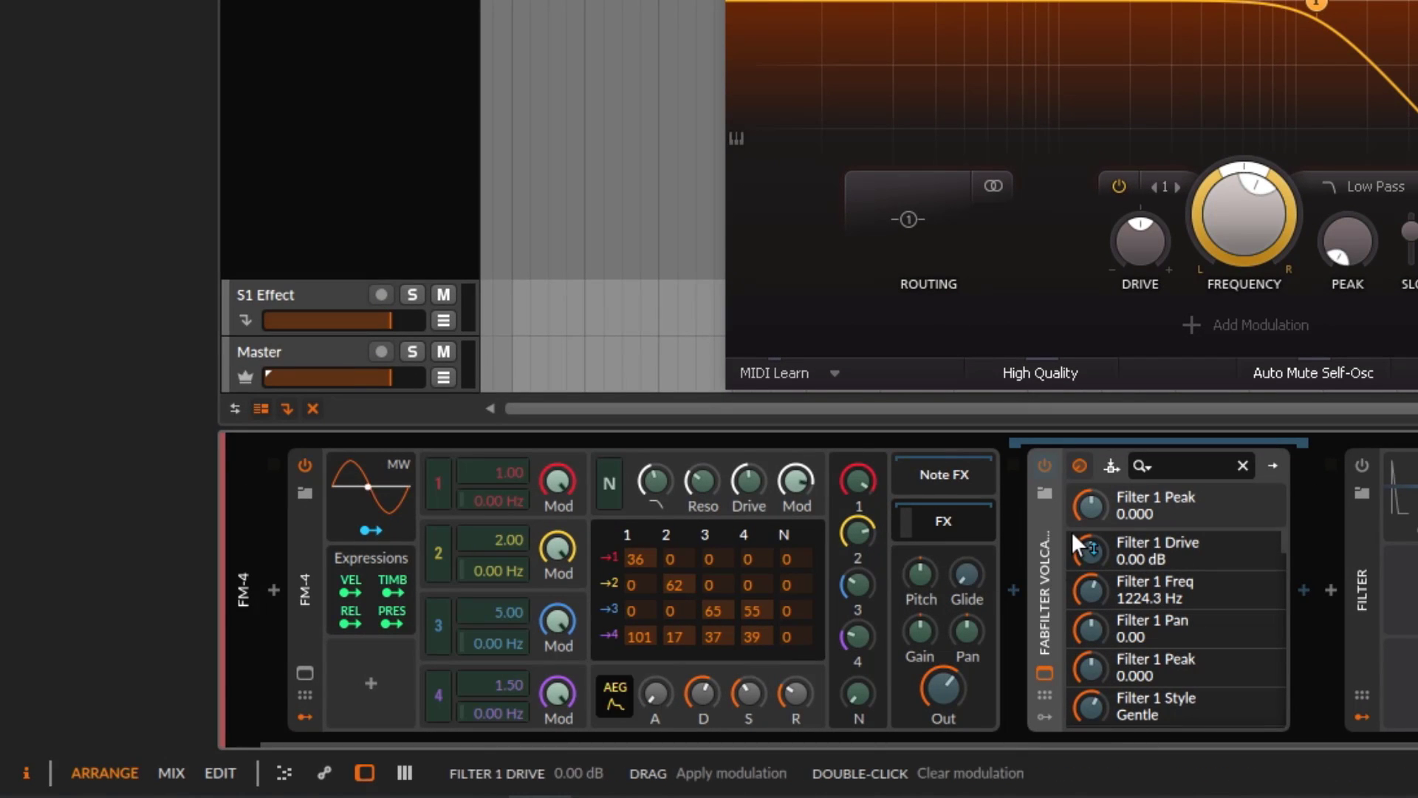
pyautogui.click(607, 687)
pyautogui.moveTo(1222, 221); pyautogui.dragTo(1216, 236)
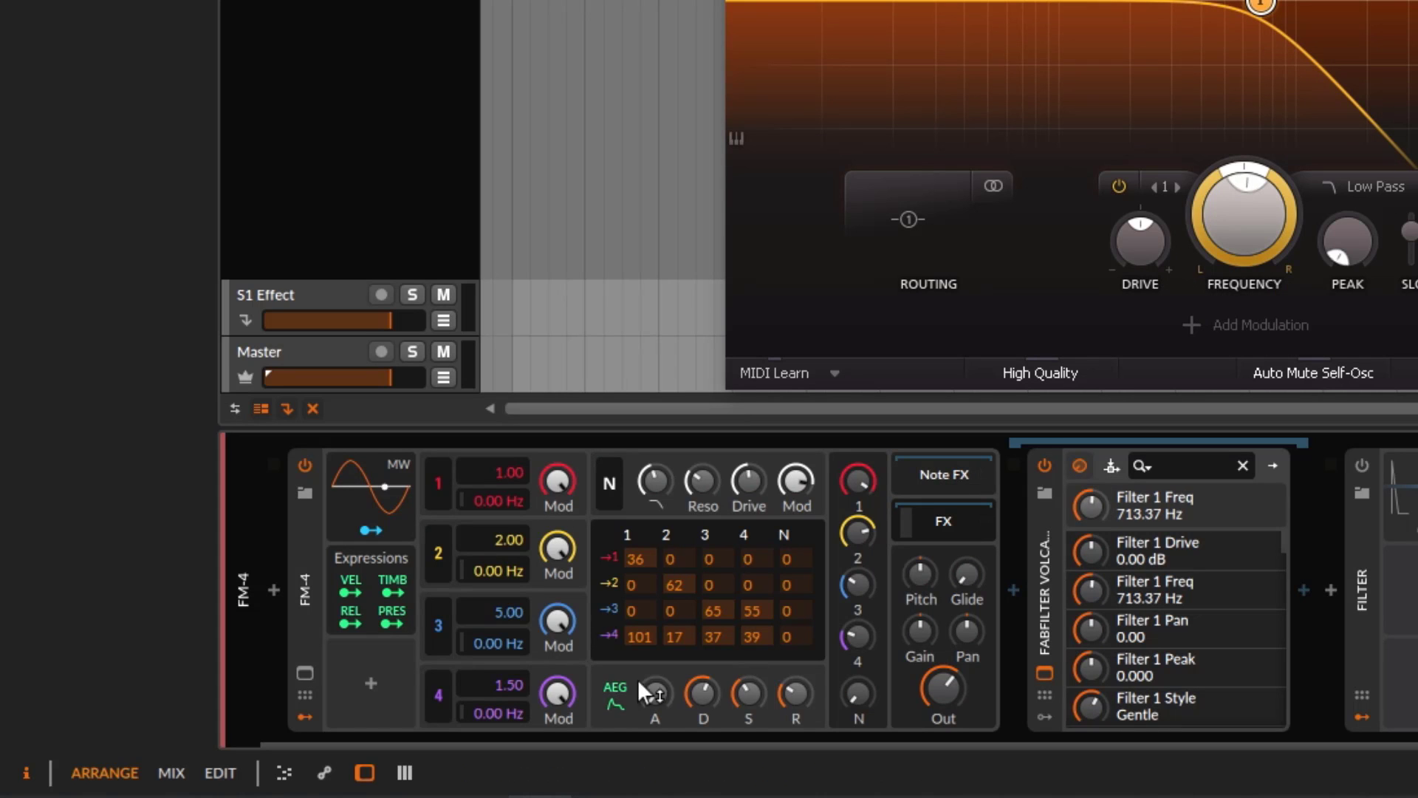
pyautogui.click(619, 695)
pyautogui.moveTo(1092, 511); pyautogui.dragTo(1092, 504)
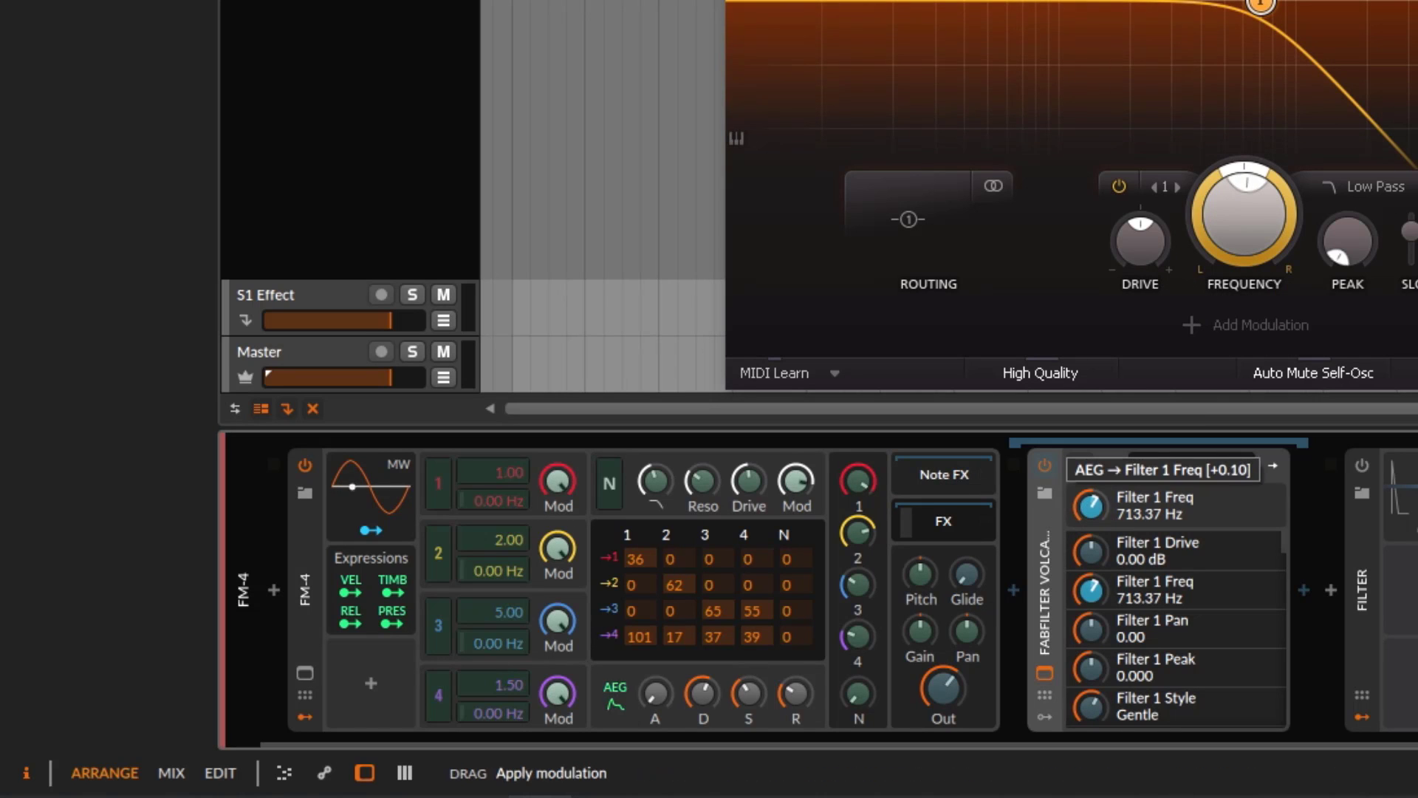
pyautogui.click(625, 693)
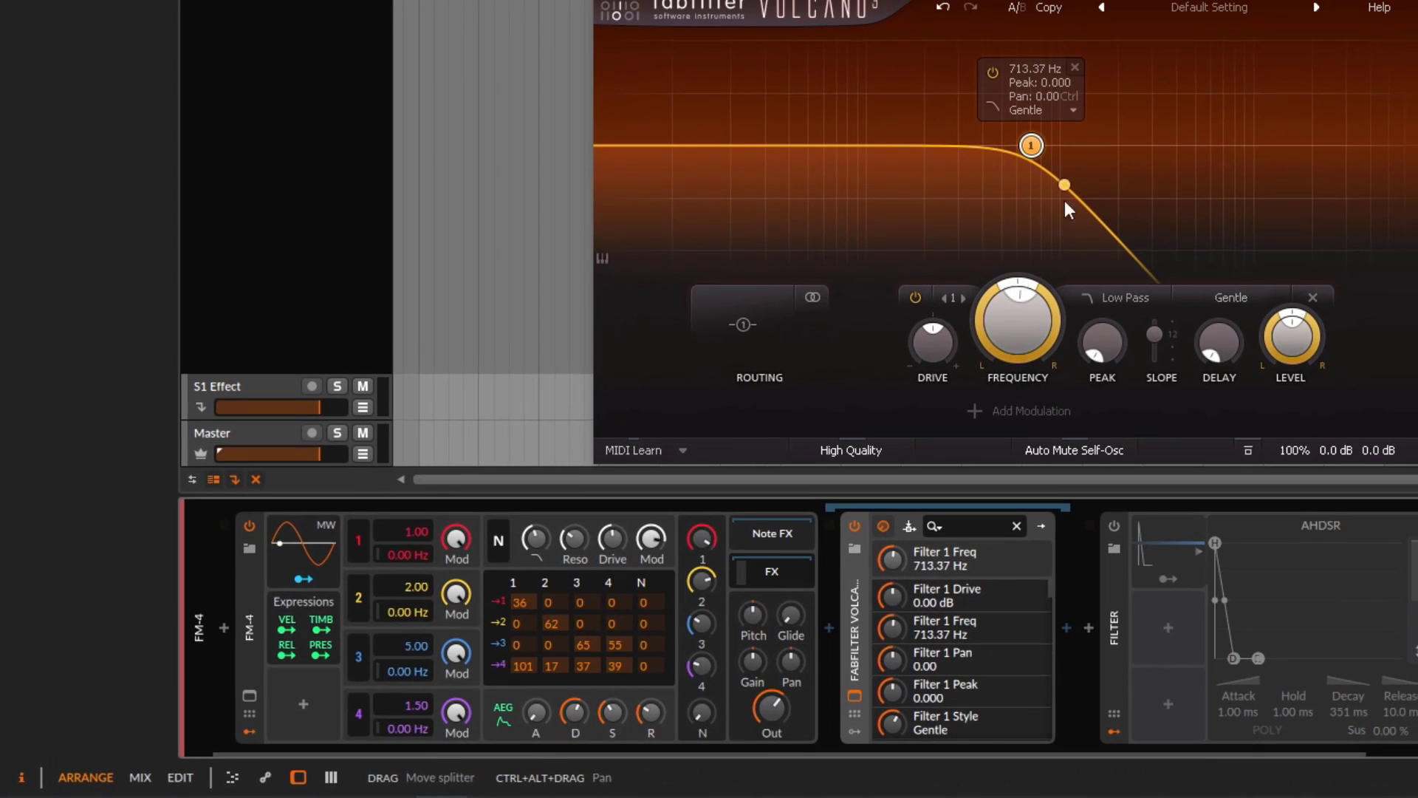
# Raise Volcano's Filter 1 frequency and adjust the FM-4's AEG decay and sustain during playback
pyautogui.moveTo(1031, 146); pyautogui.dragTo(1079, 146)
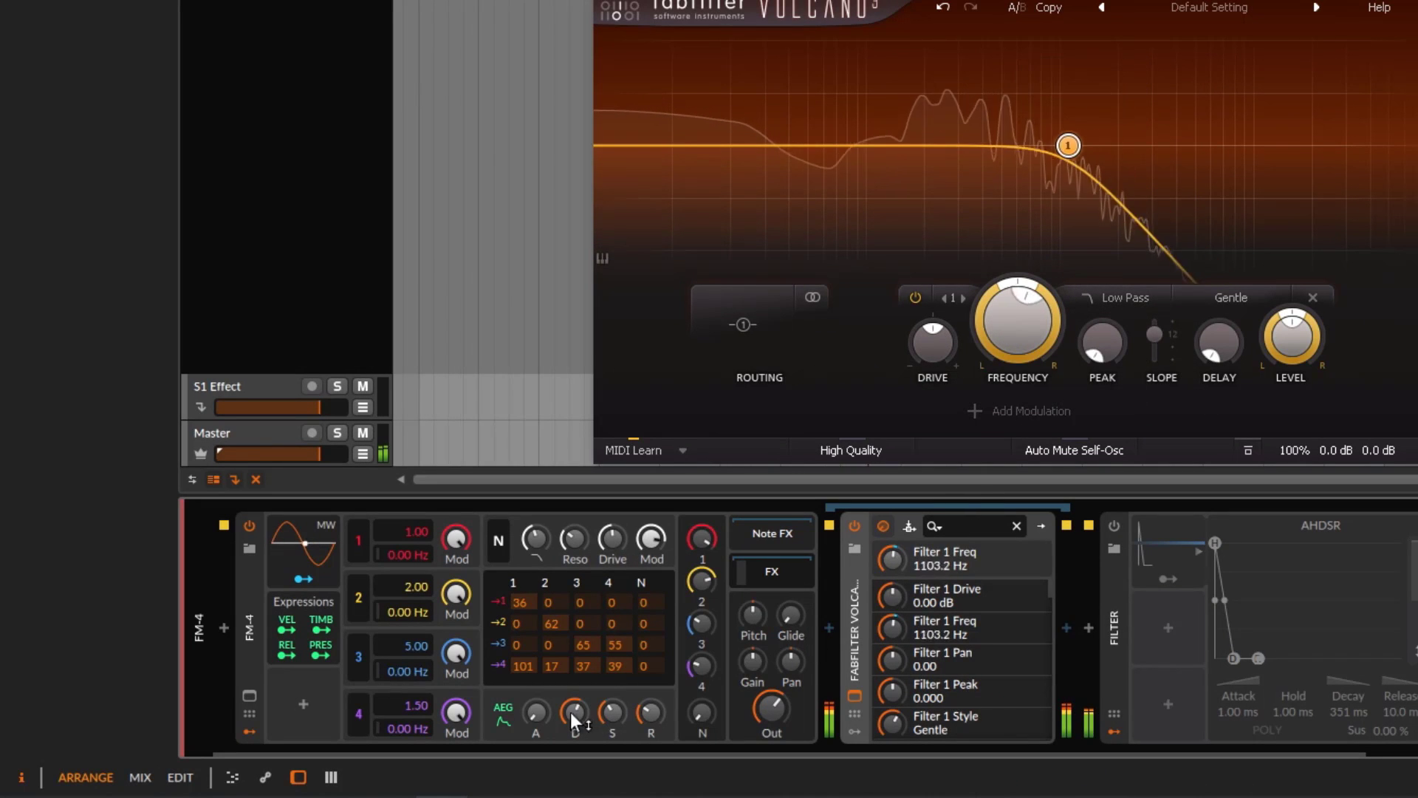
pyautogui.moveTo(571, 713); pyautogui.dragTo(571, 762)
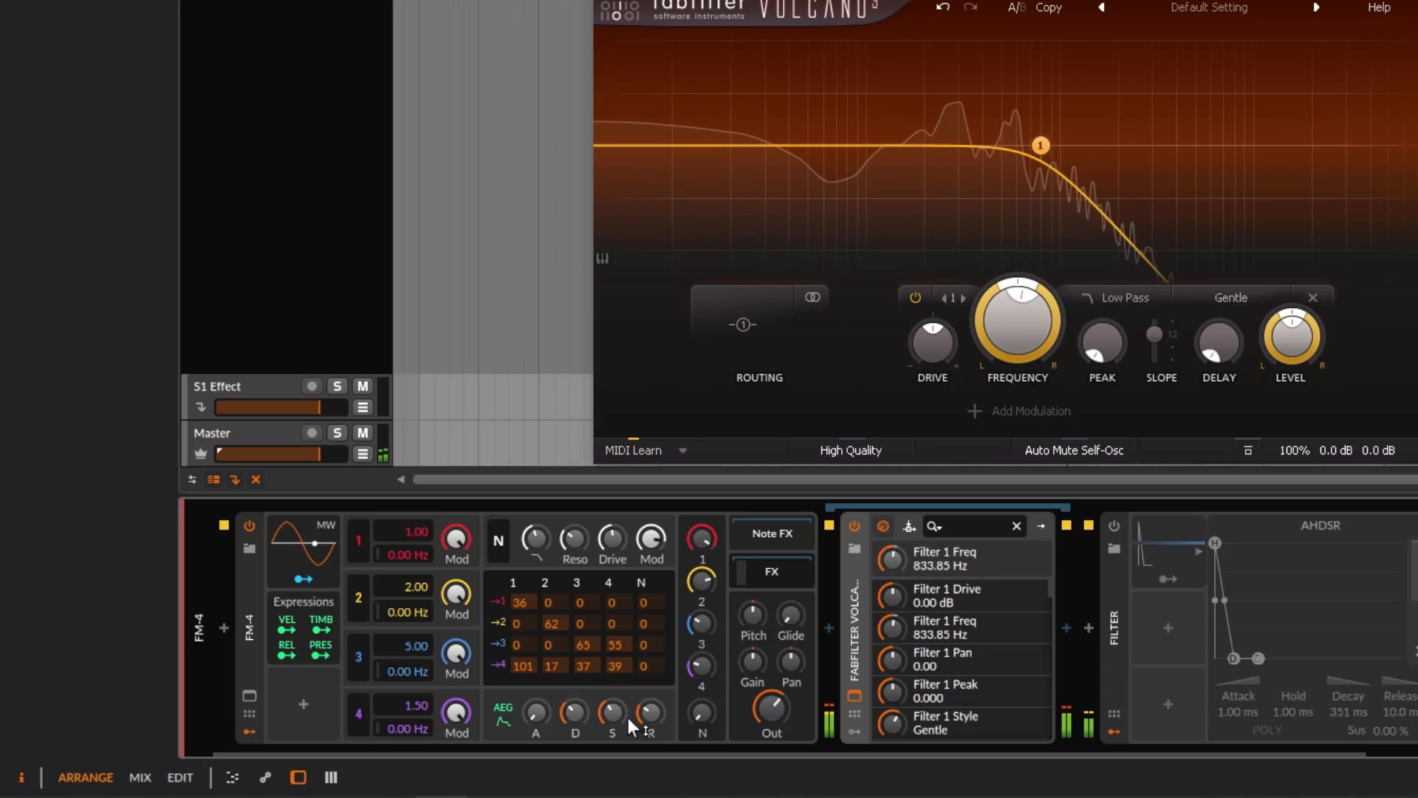
pyautogui.moveTo(614, 715)
pyautogui.mouseDown()
pyautogui.moveTo(614, 675)
pyautogui.moveTo(653, 709)
pyautogui.moveTo(612, 689)
pyautogui.mouseUp()
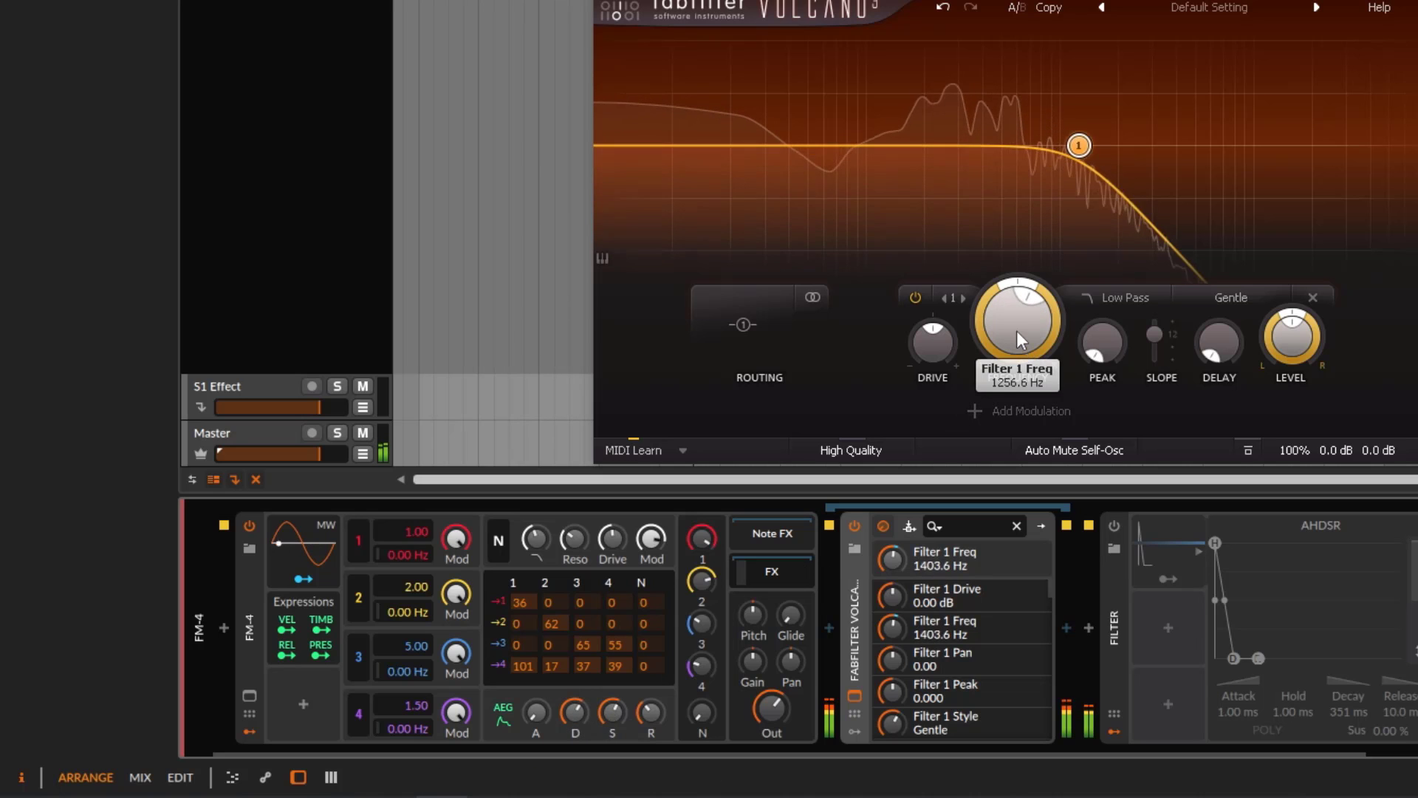
# Increase the FM-4 AEG's modulation amount on Volcano's Filter 1 frequency
pyautogui.click(505, 715)
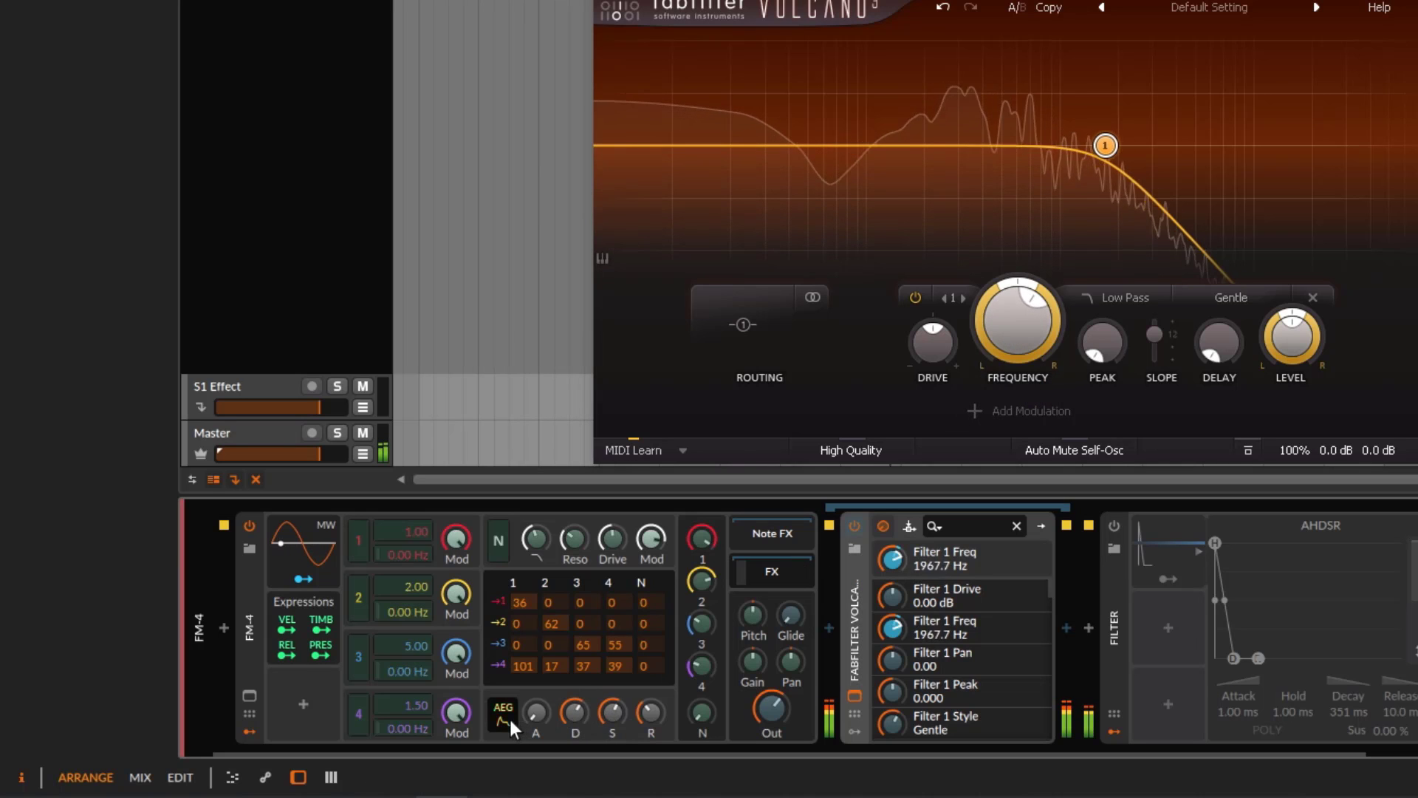
pyautogui.moveTo(892, 559); pyautogui.dragTo(892, 545)
pyautogui.click(507, 711)
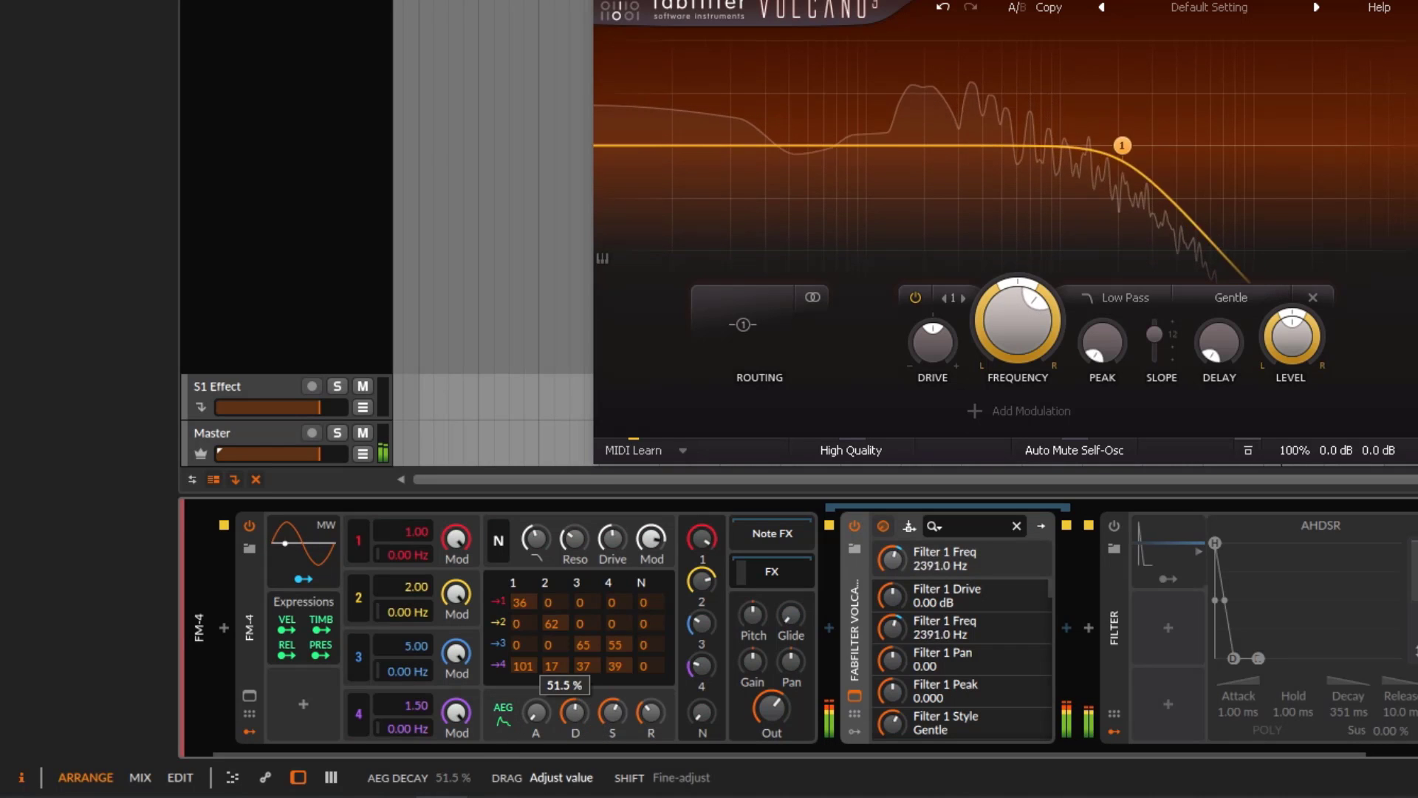
# Raise Volcano's Filter 1 peak to 0.298 and lower its base frequency
pyautogui.moveTo(1116, 338); pyautogui.dragTo(1108, 270)
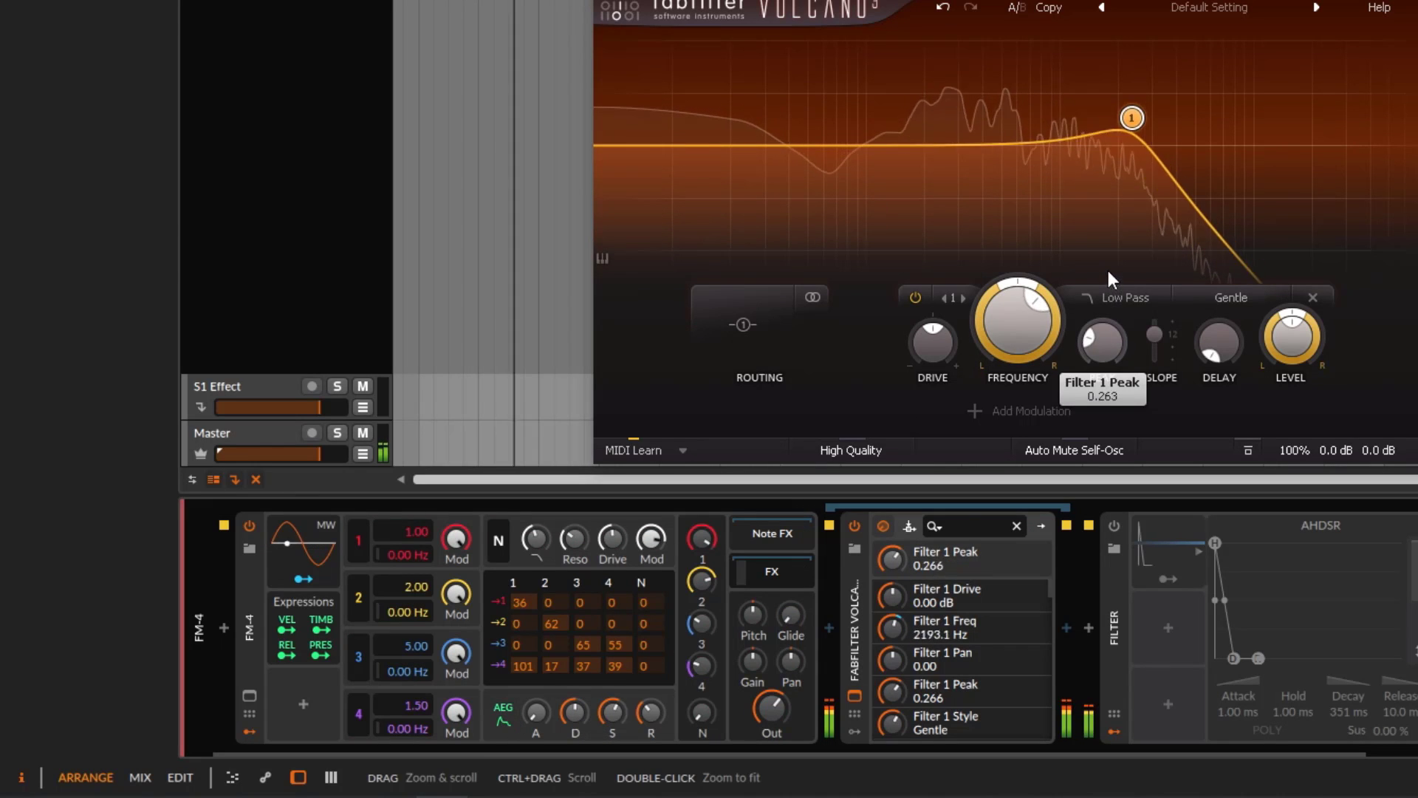
pyautogui.moveTo(1003, 327)
pyautogui.mouseDown()
pyautogui.moveTo(1003, 385)
pyautogui.moveTo(1003, 353)
pyautogui.mouseUp()
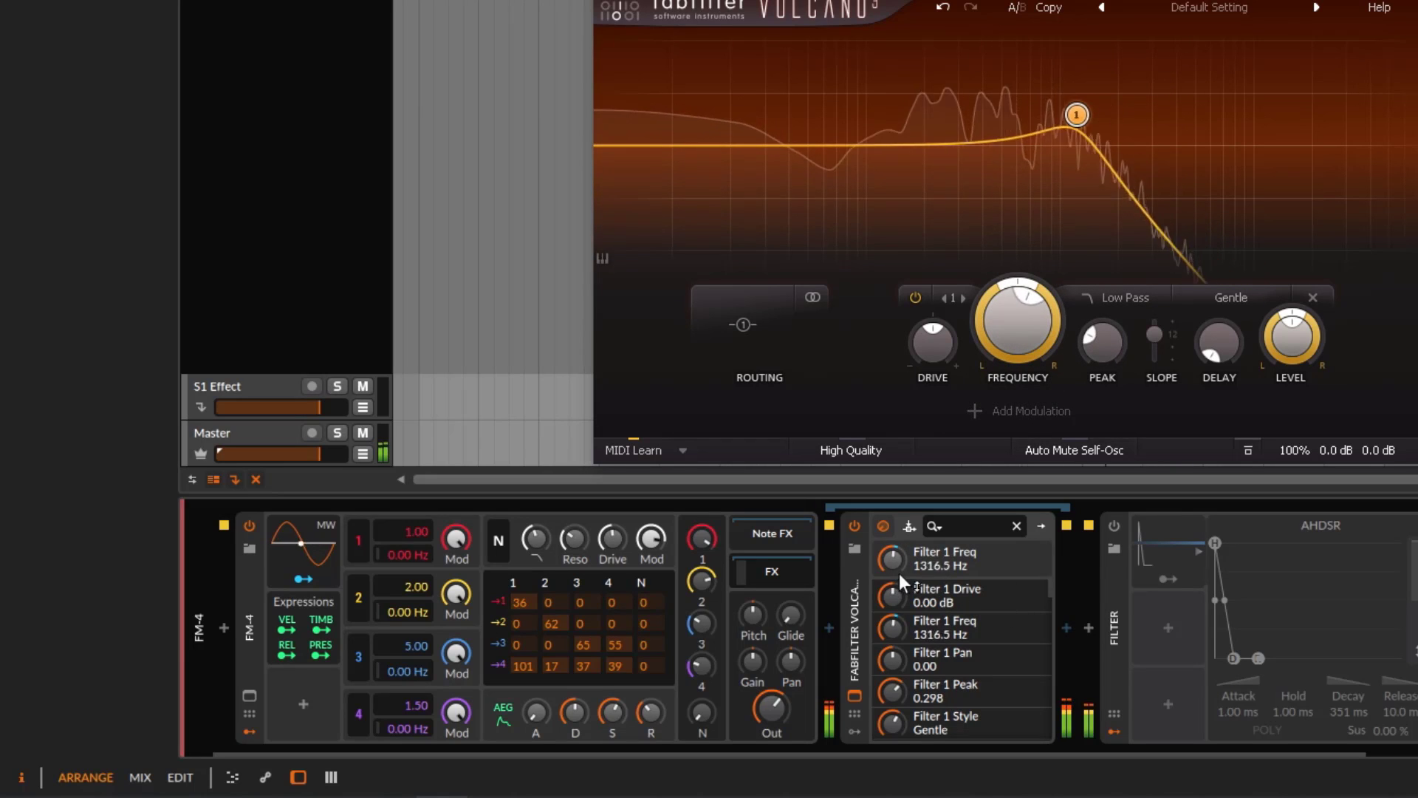
pyautogui.moveTo(898, 573)
pyautogui.mouseDown()
pyautogui.moveTo(898, 604)
pyautogui.moveTo(899, 568)
pyautogui.mouseUp()
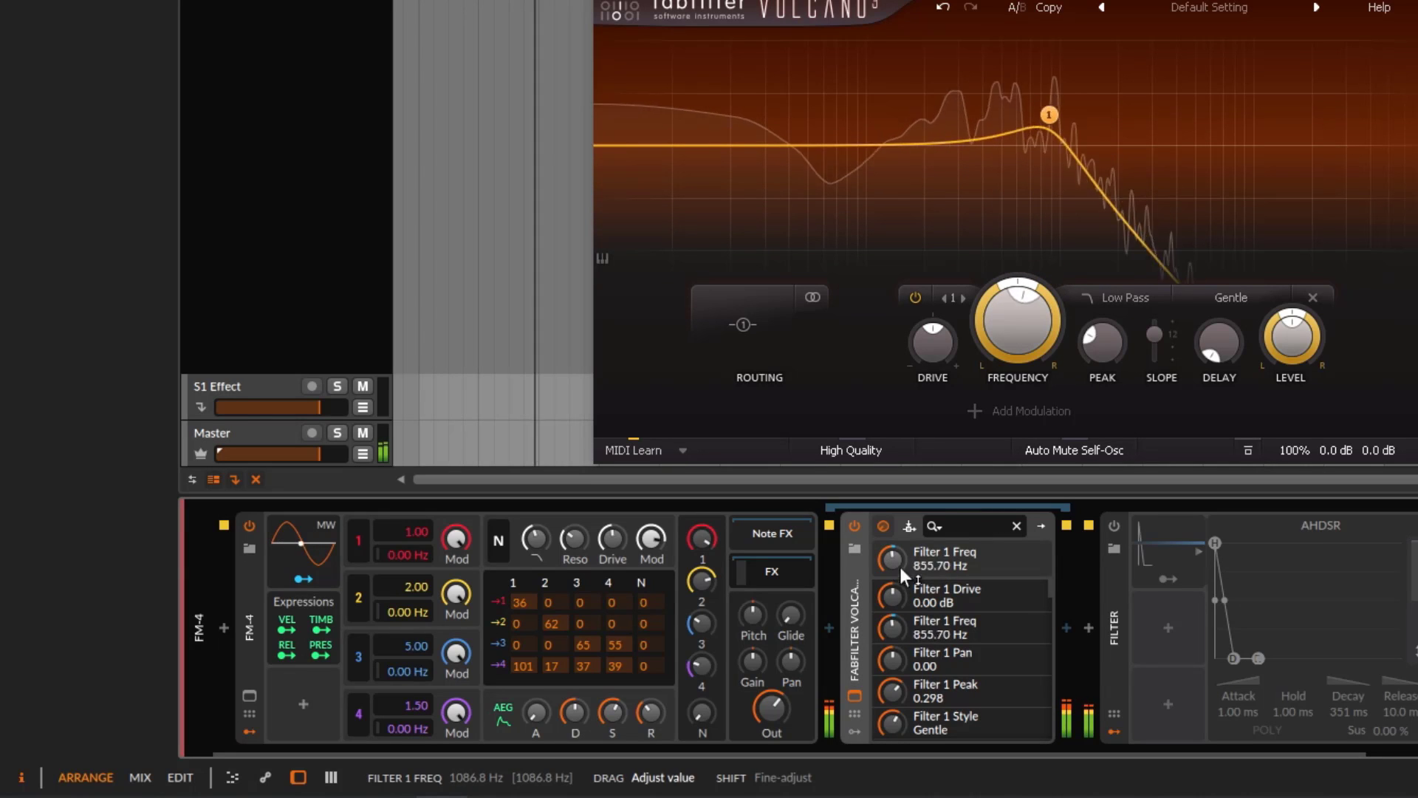
# Shorten the FM-4's AEG decay to 30.0 % and readjust the AEG modulation amount on Filter 1 frequency
pyautogui.moveTo(589, 716)
pyautogui.mouseDown()
pyautogui.moveTo(588, 694)
pyautogui.moveTo(588, 722)
pyautogui.mouseUp()
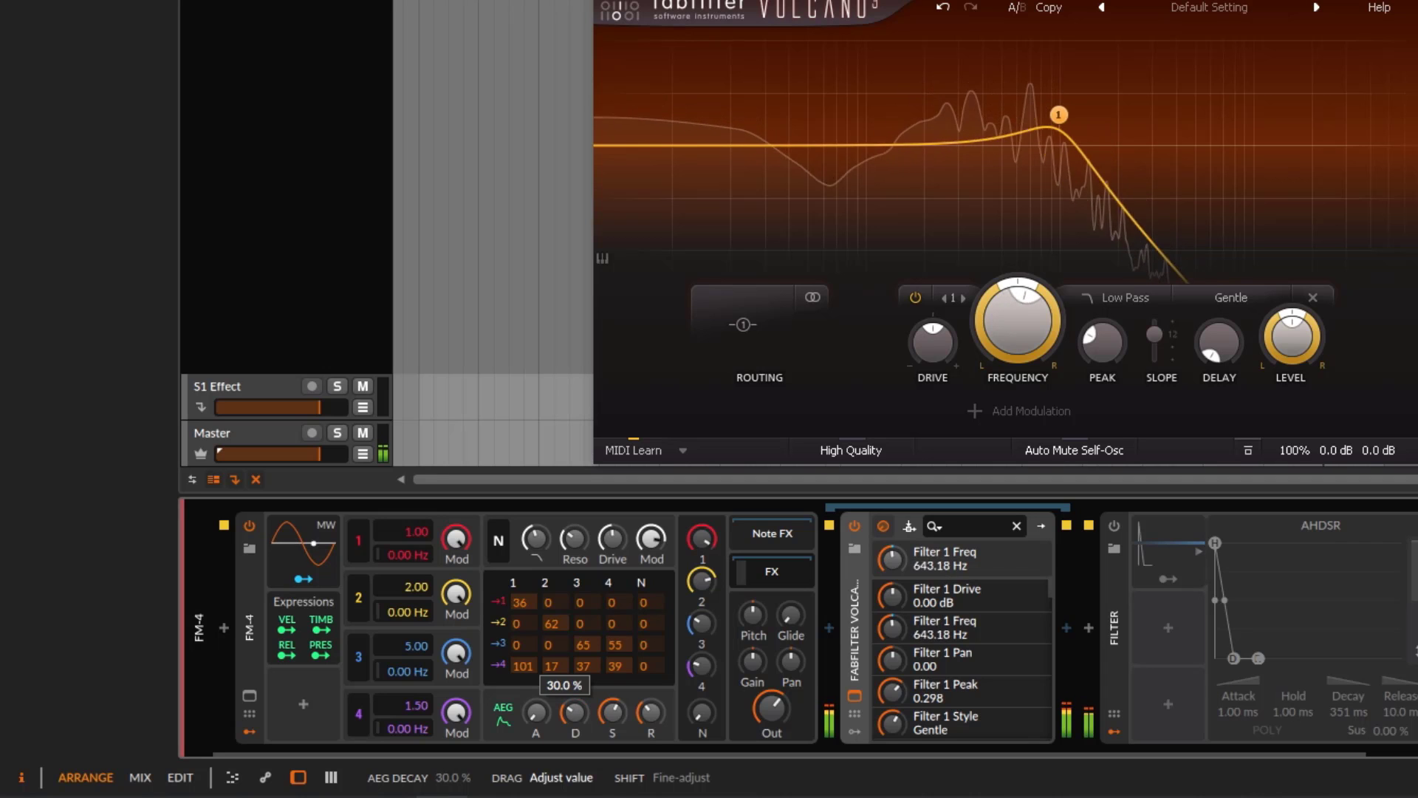
pyautogui.click(502, 713)
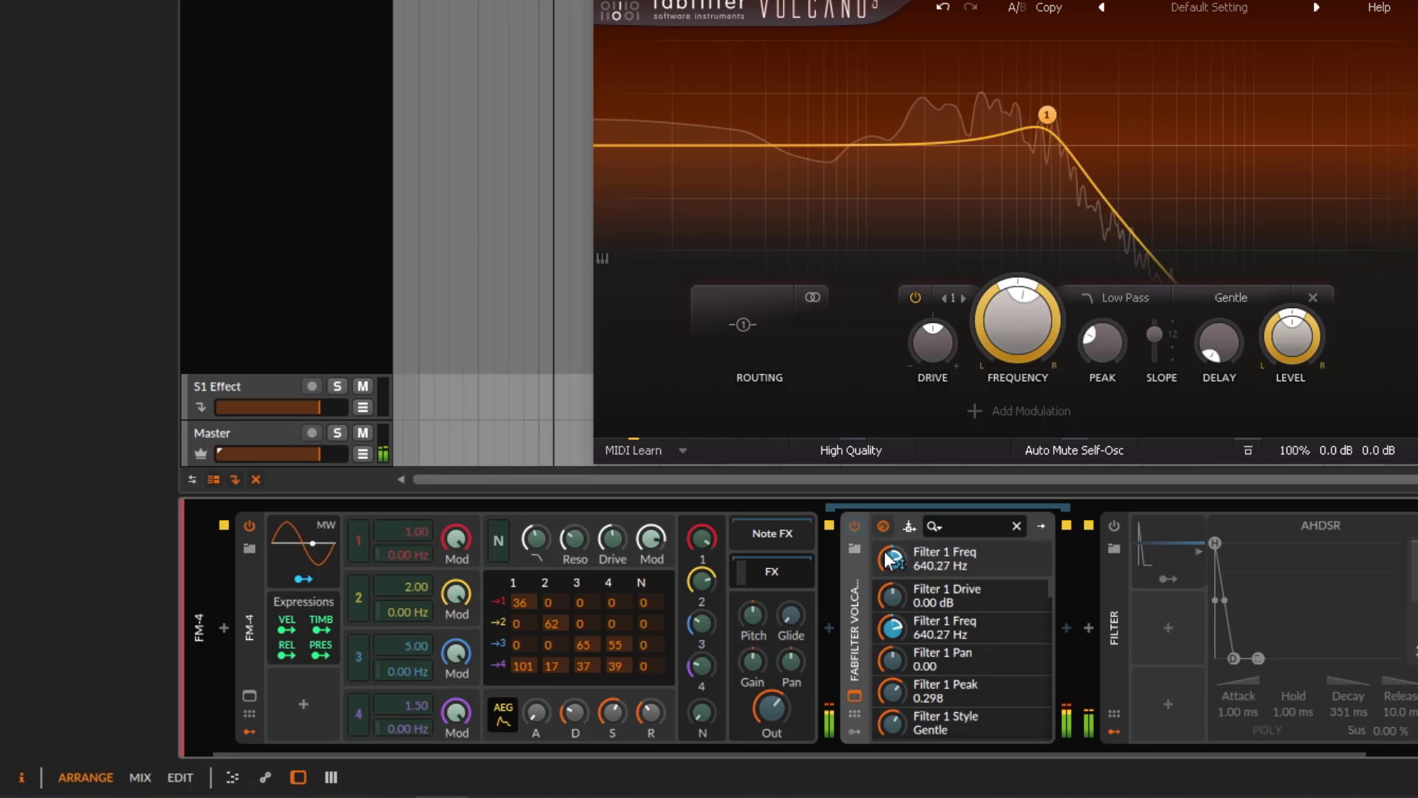
pyautogui.moveTo(892, 559); pyautogui.dragTo(888, 547)
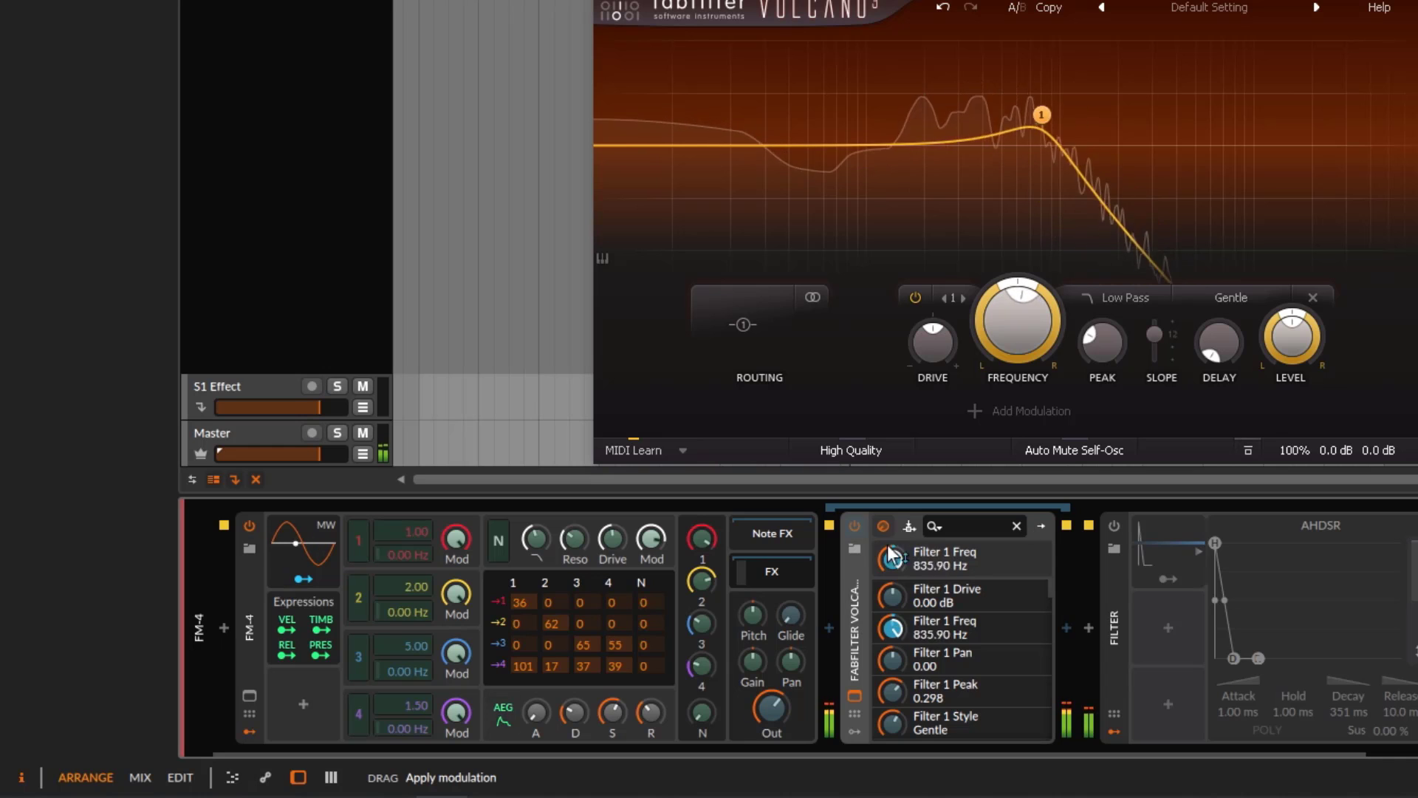
pyautogui.click(511, 721)
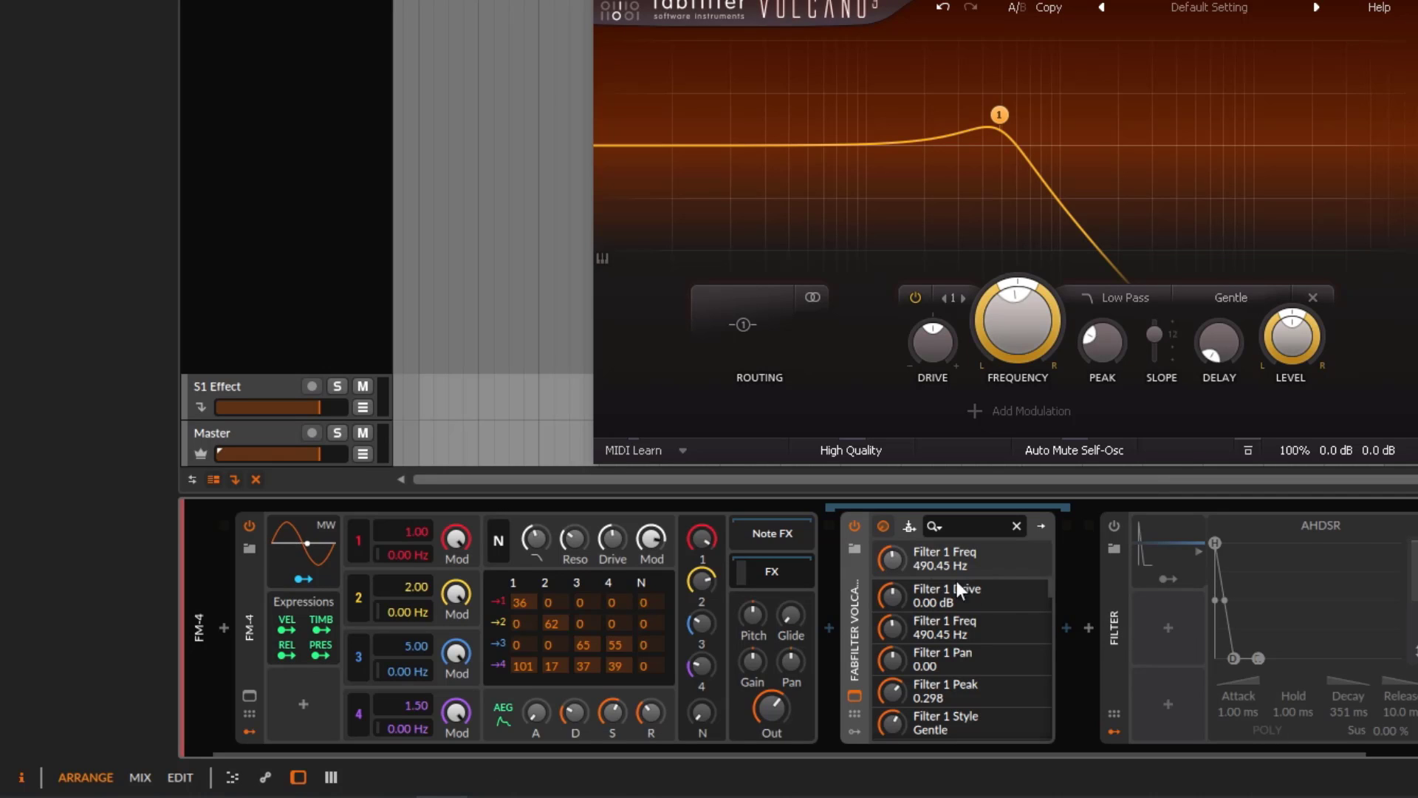
# Delete Volcano 3 from the FM-4's FX chain and audition the arp through the re-enabled, expanded Filter
pyautogui.click(853, 600)
pyautogui.press('Delete')
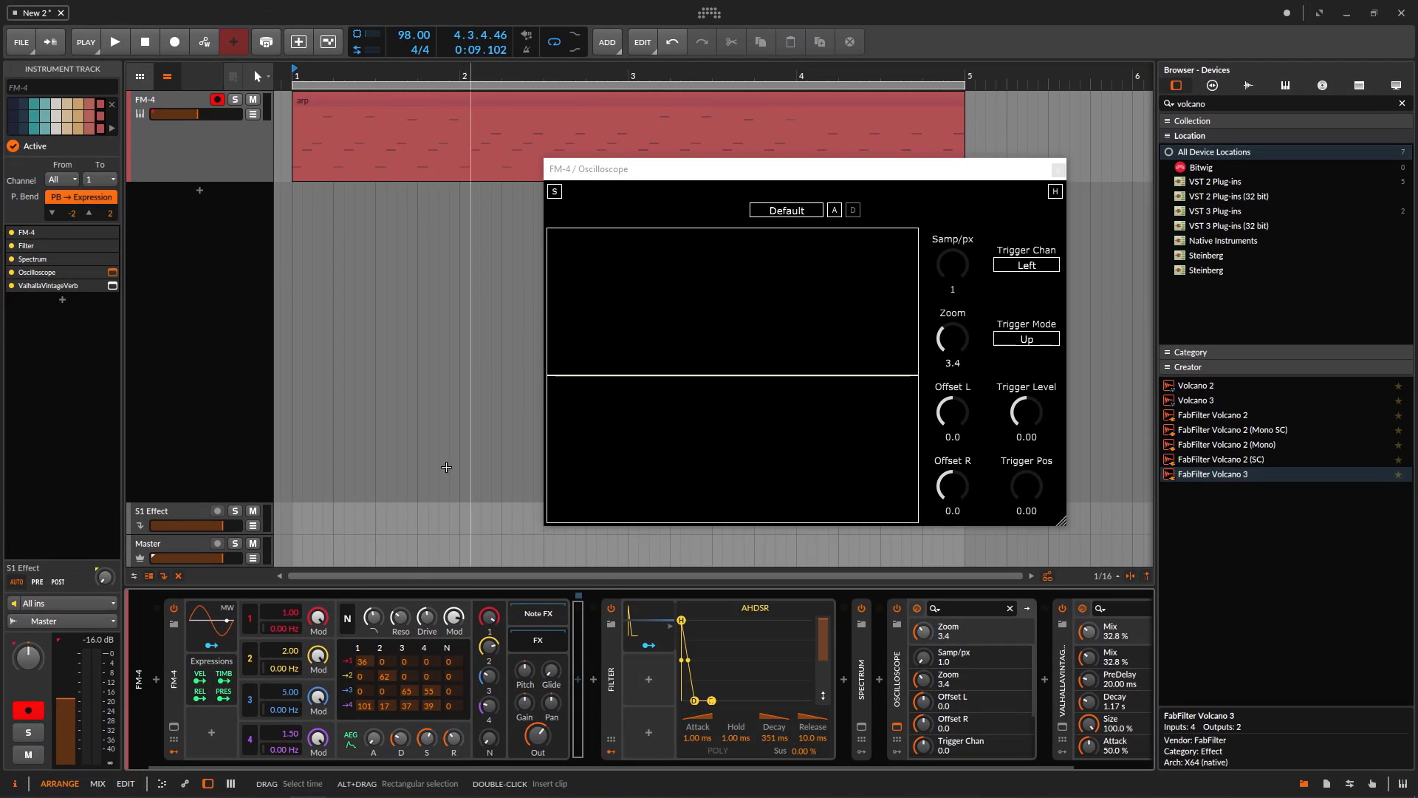
pyautogui.press('space')
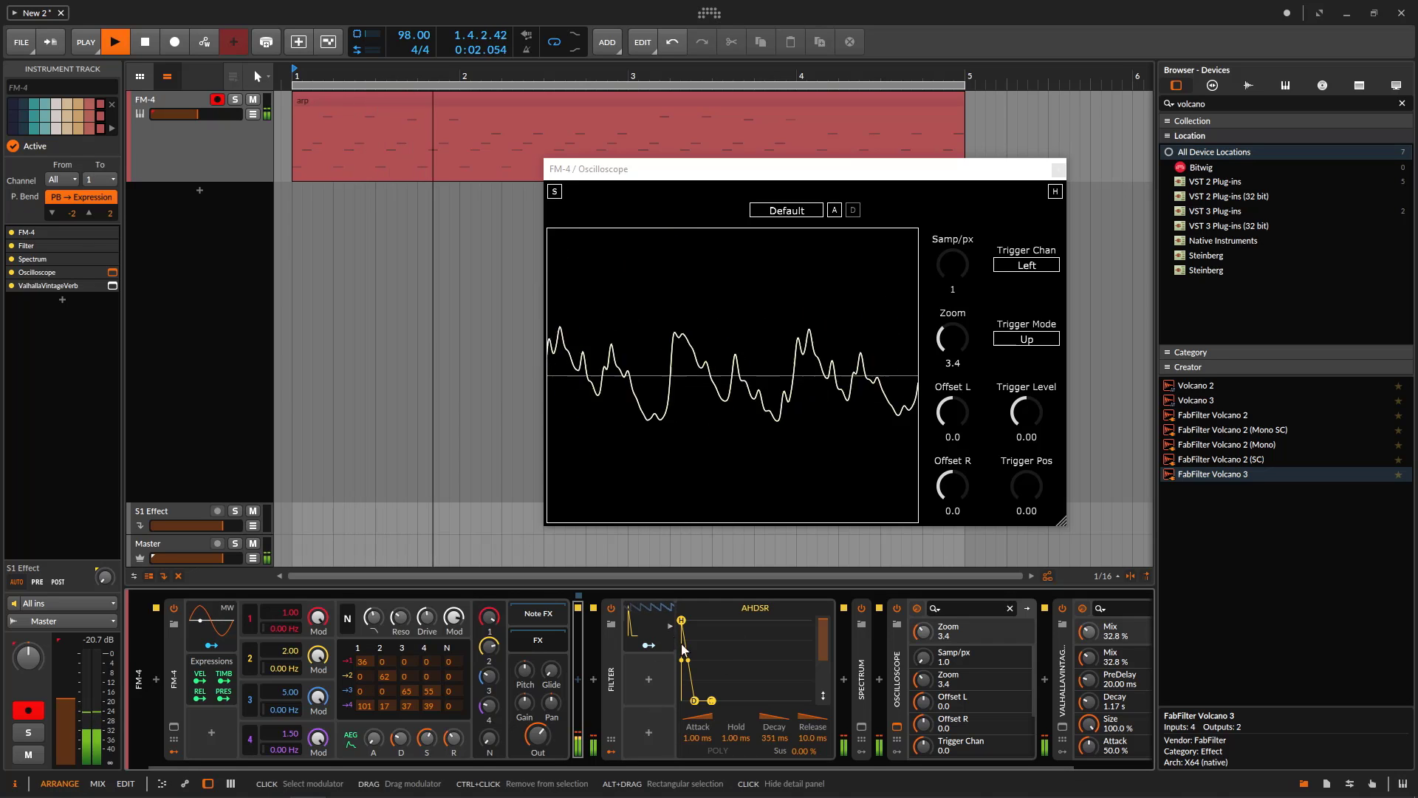
pyautogui.click(613, 720)
pyautogui.doubleClick(613, 720)
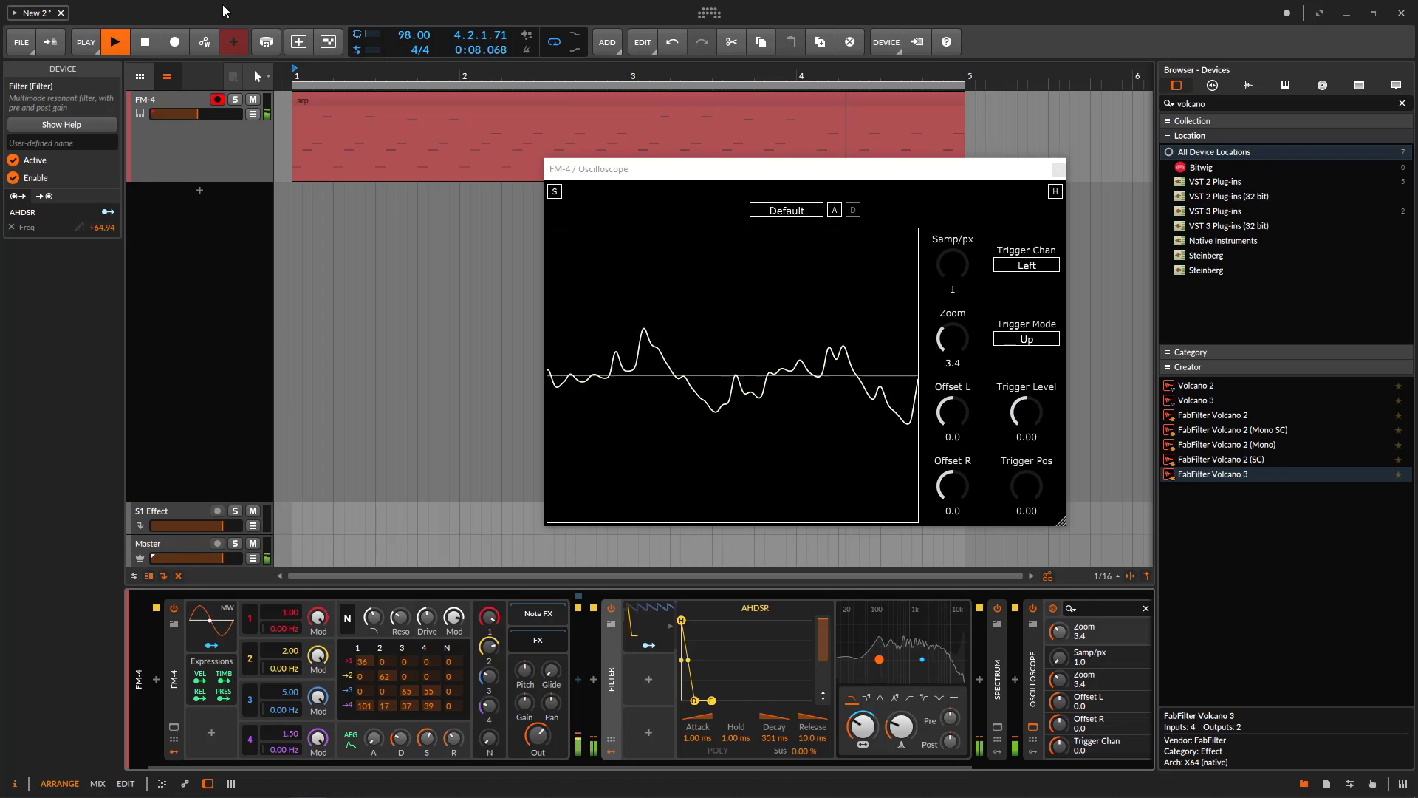
pyautogui.click(153, 43)
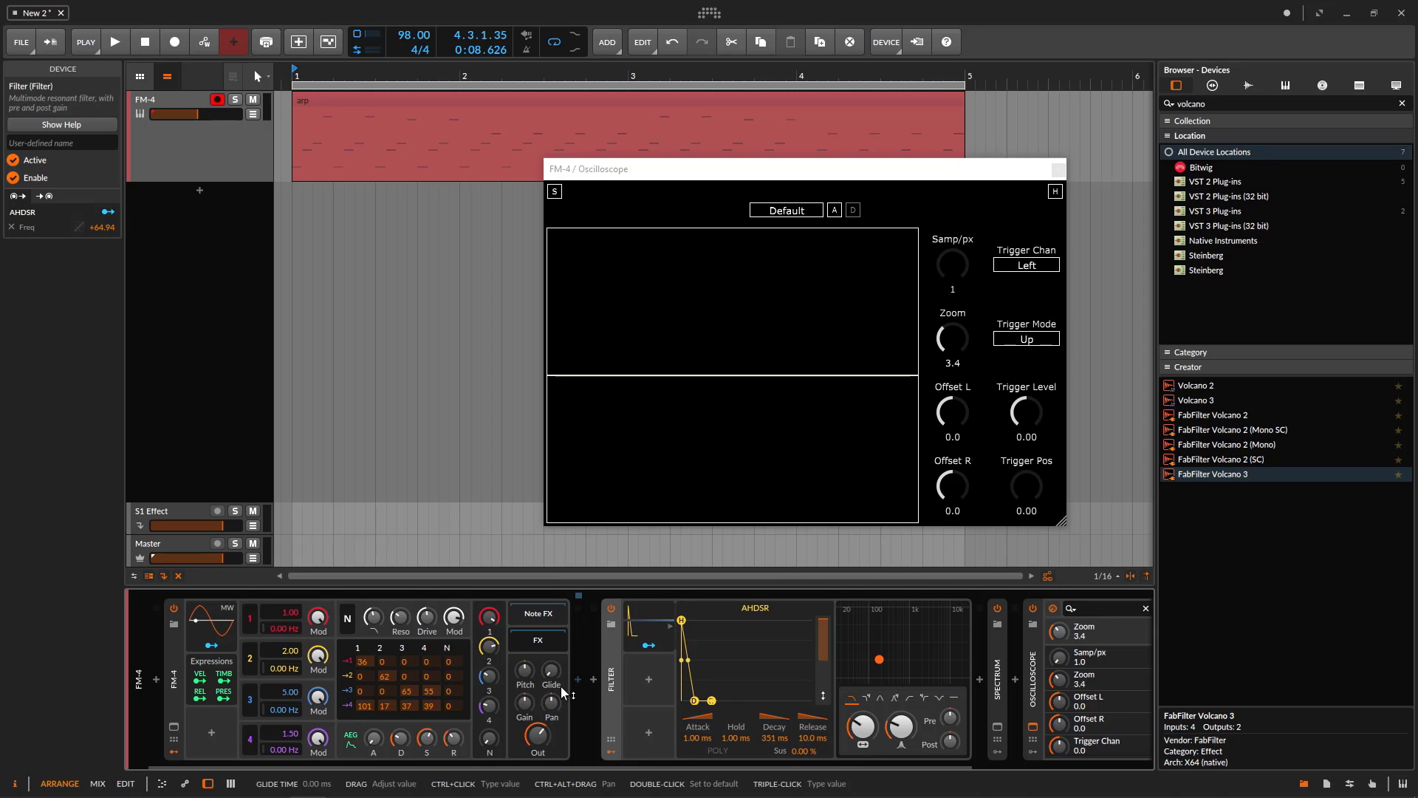
pyautogui.moveTo(524, 702); pyautogui.dragTo(524, 701)
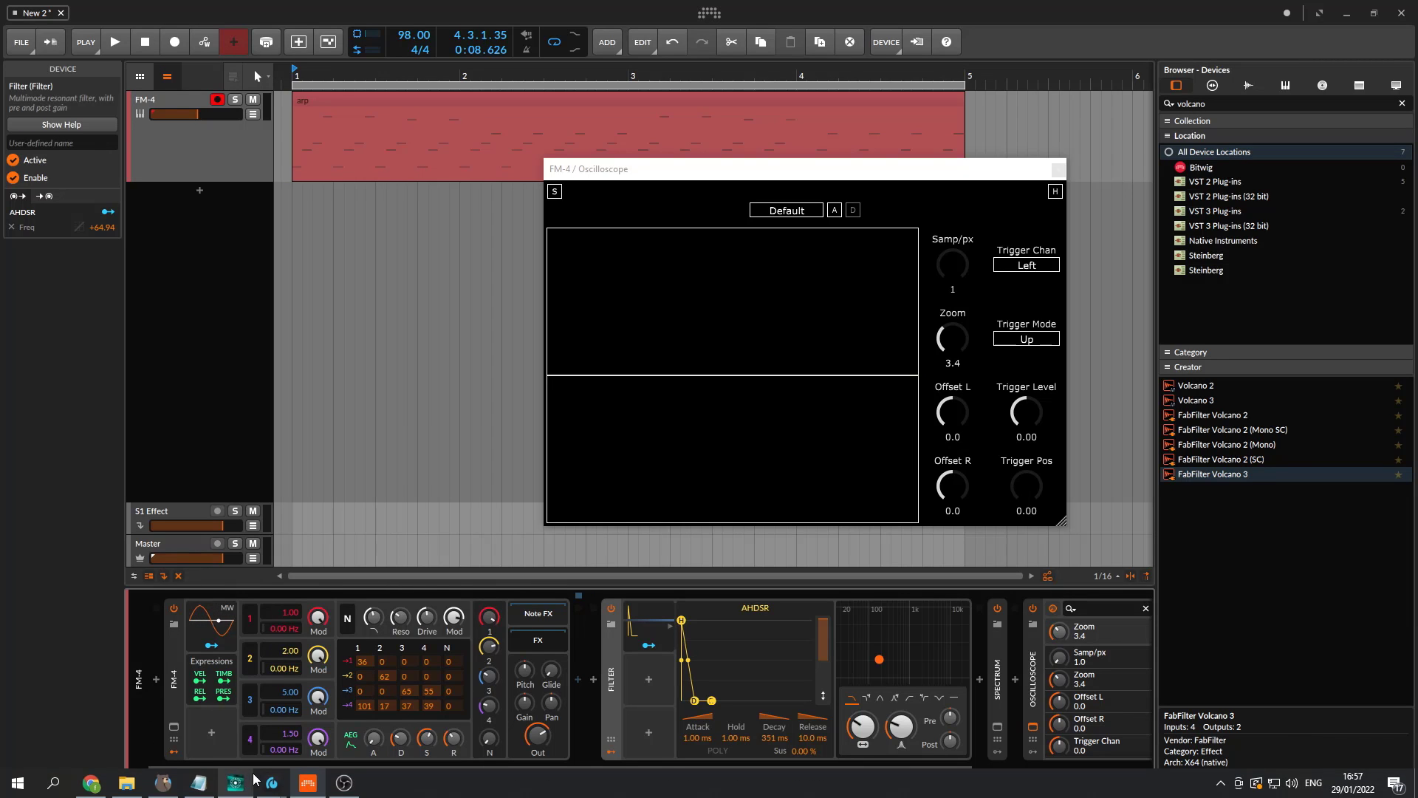
pyautogui.click(202, 376)
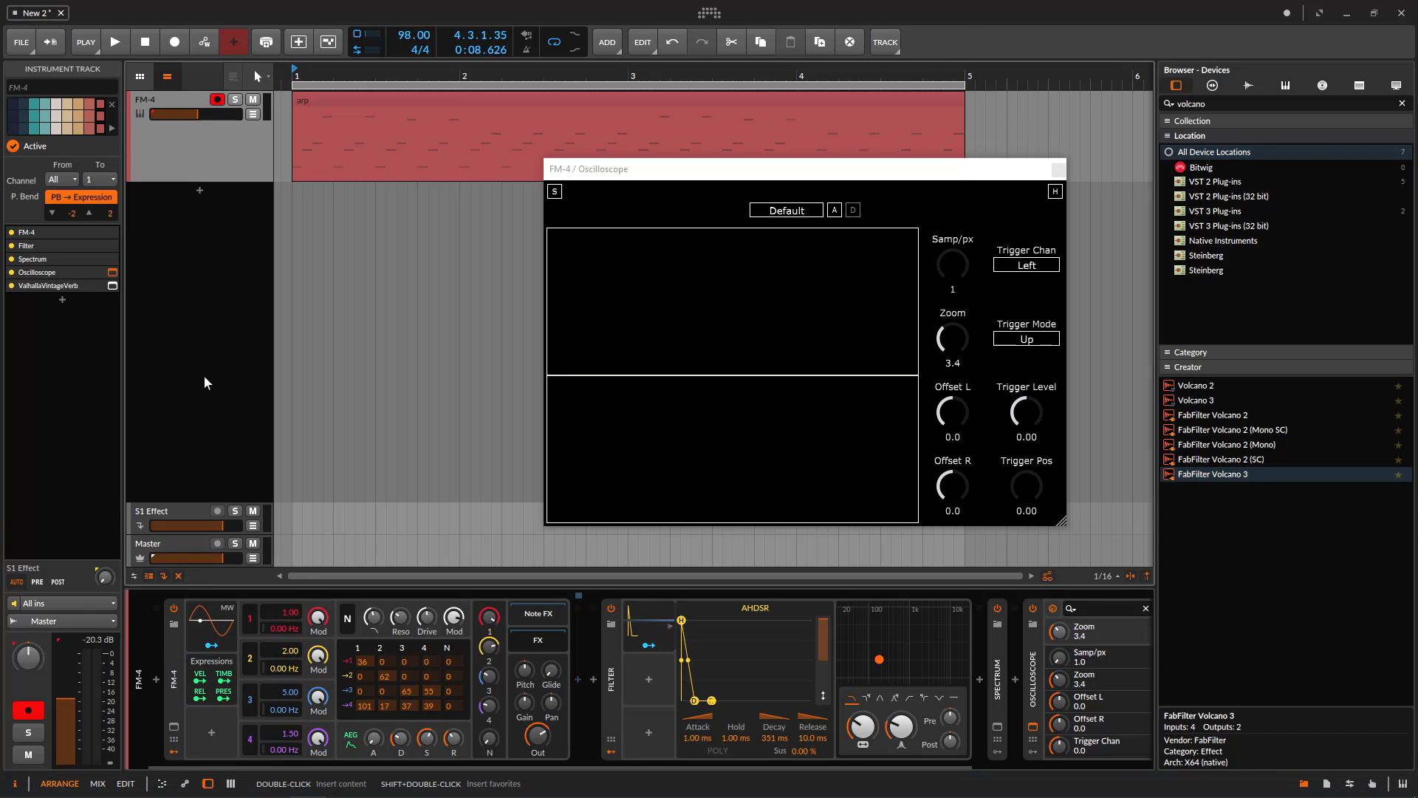